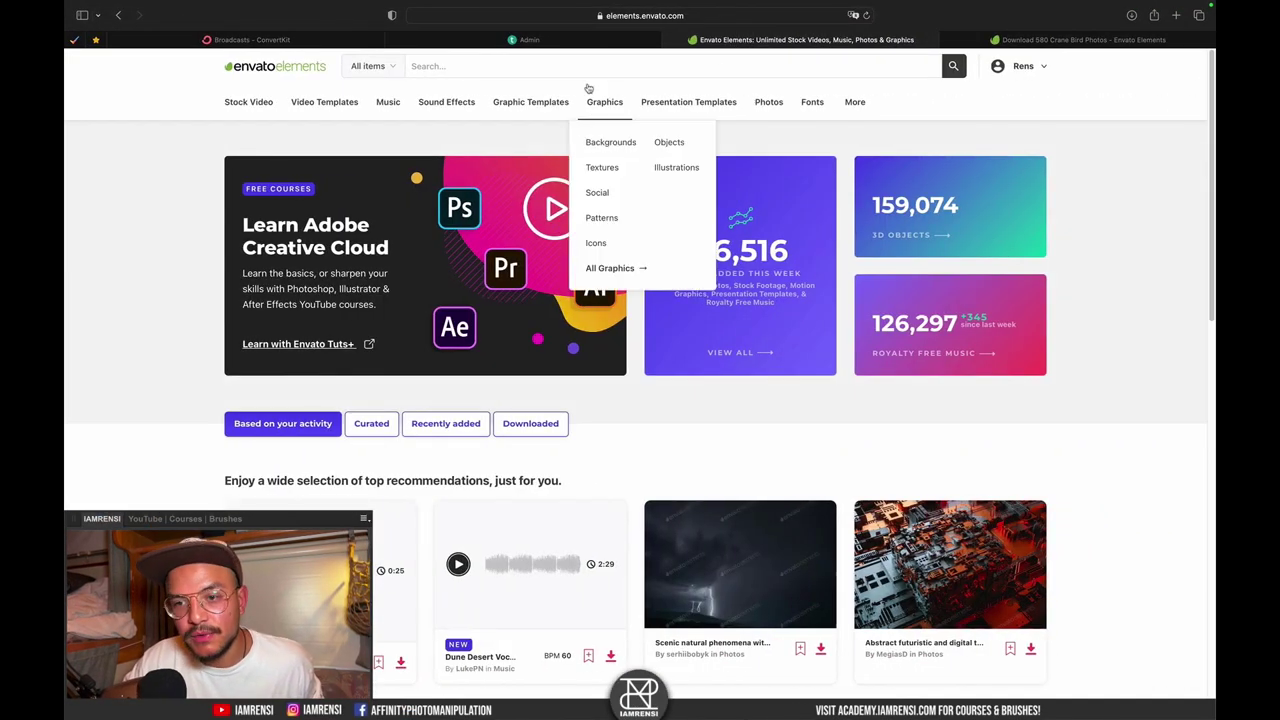
# - Search the Envato Elements stock photos for "bear"
pyautogui.click(768, 104)
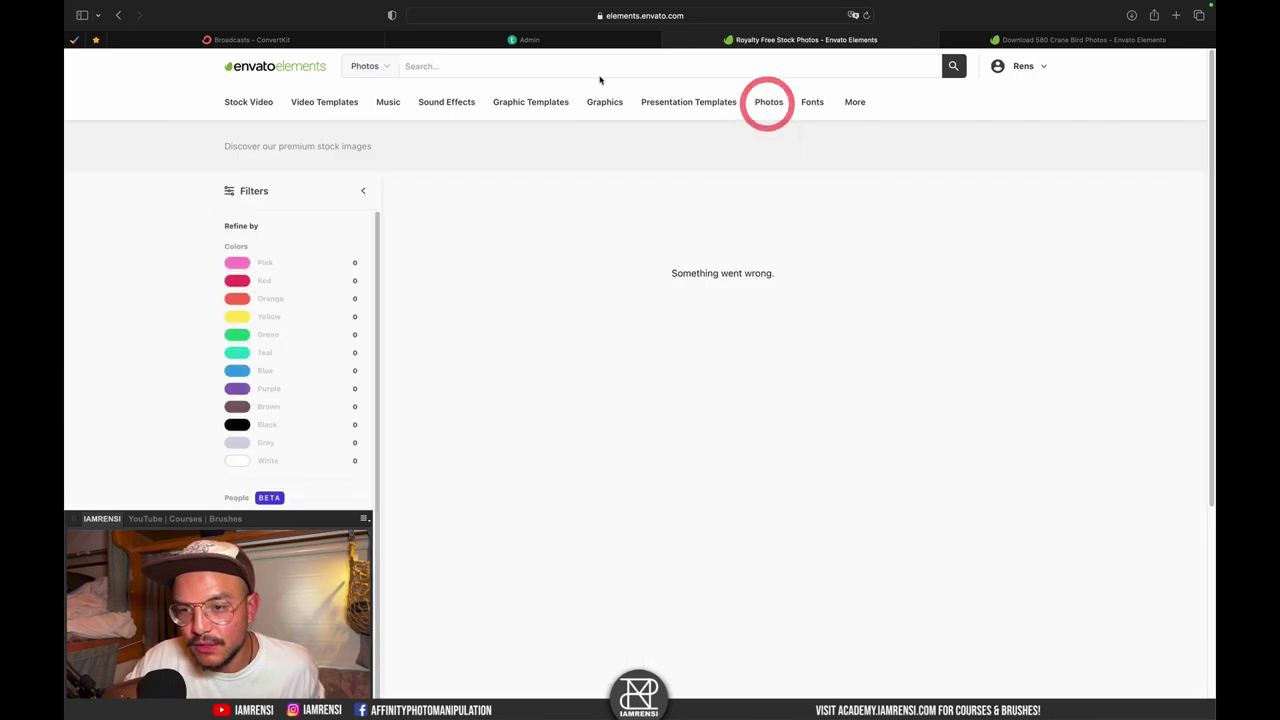
pyautogui.click(557, 64)
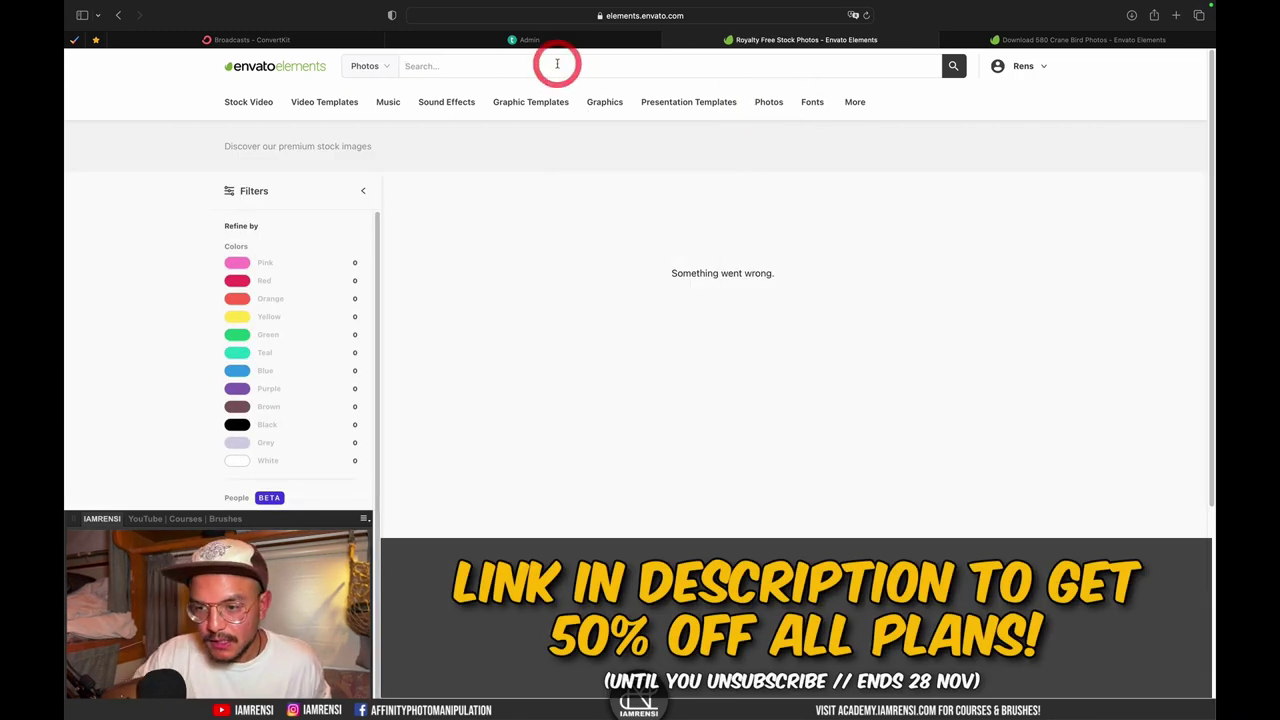
pyautogui.write('bear')
pyautogui.press('Return')
pyautogui.click(557, 64)
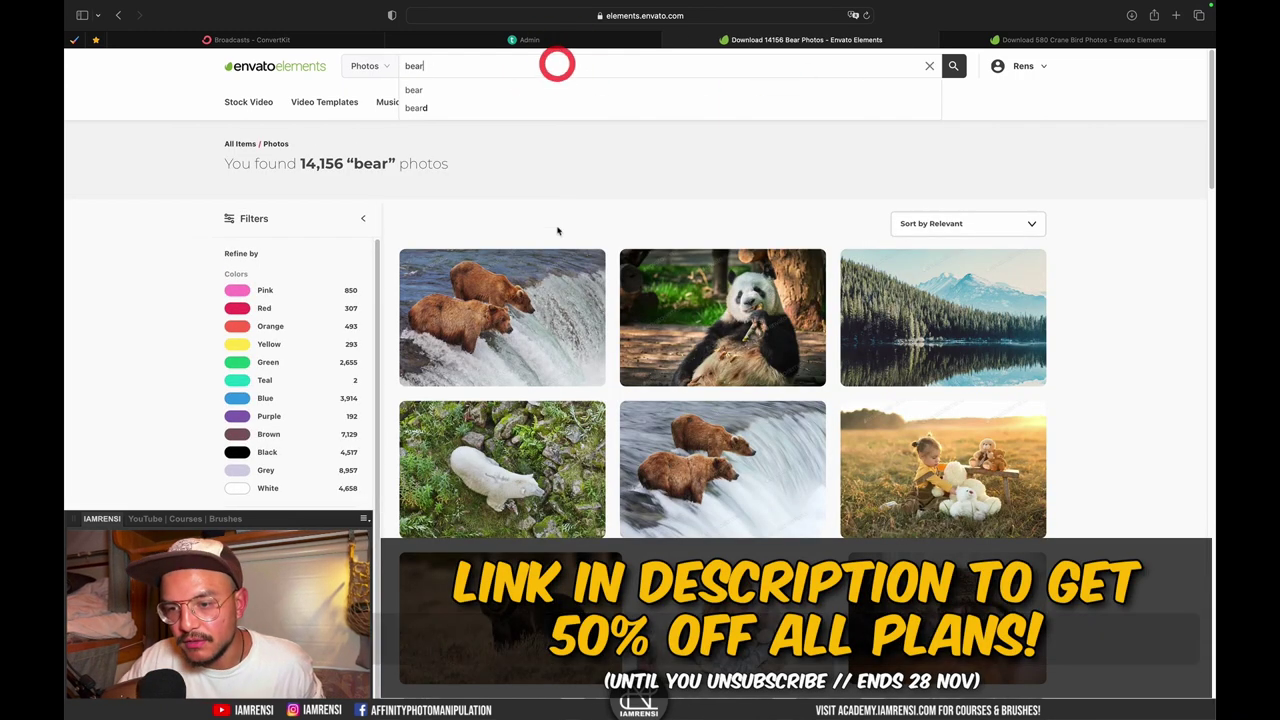
# - Find the photo of the European brown bear standing in the autumn forest, open its page and view its download options
pyautogui.scroll(-7, 463, 214)
pyautogui.click(363, 140)
pyautogui.scroll(7, 365, 160)
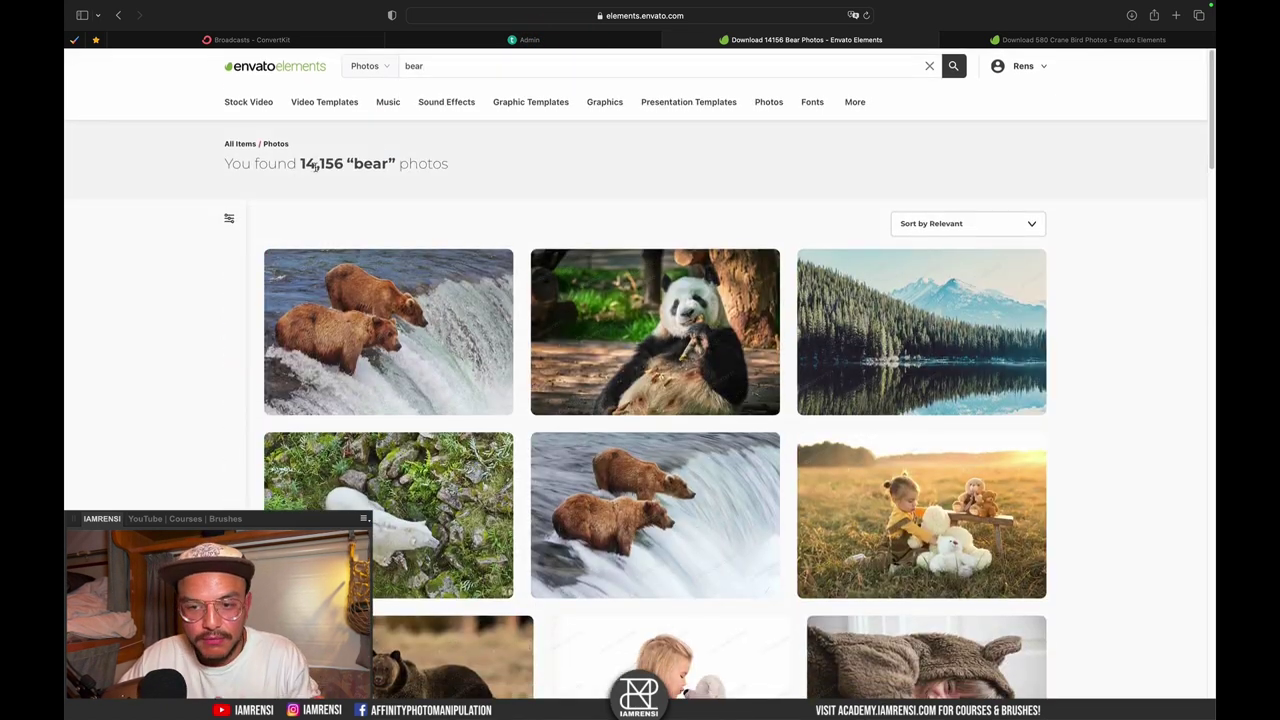
pyautogui.scroll(-15, 547, 187)
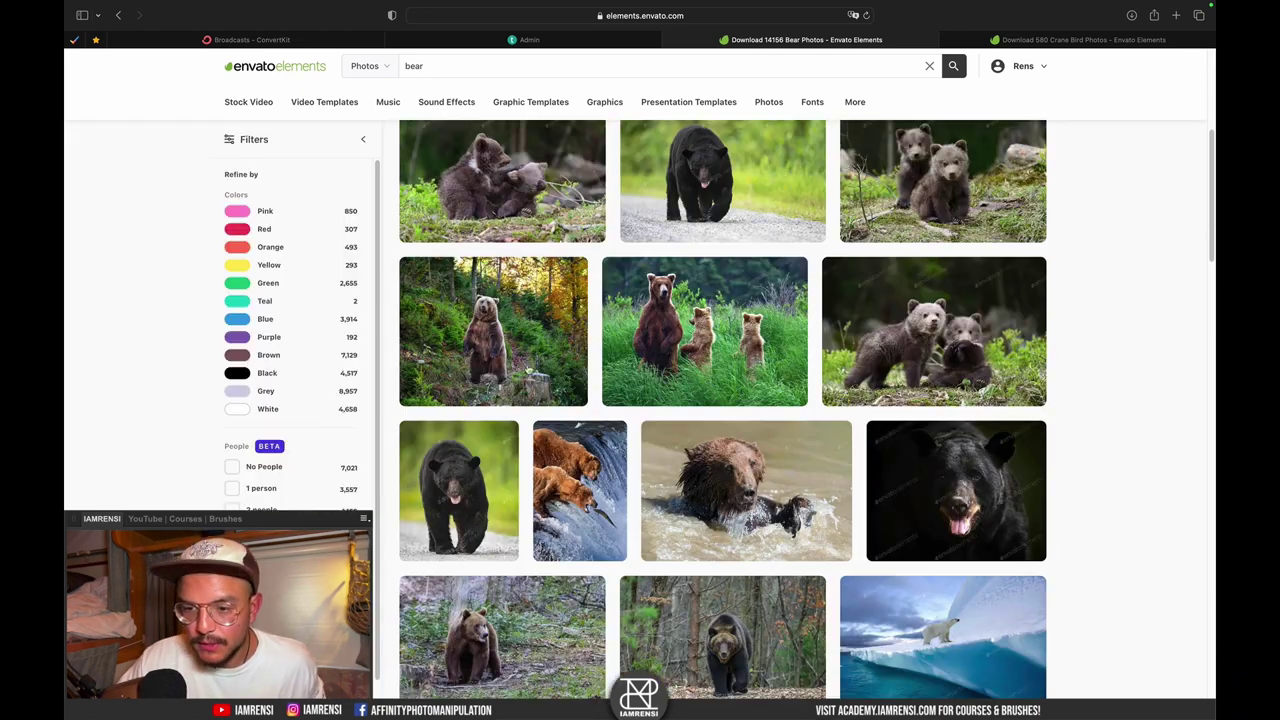
pyautogui.click(512, 333)
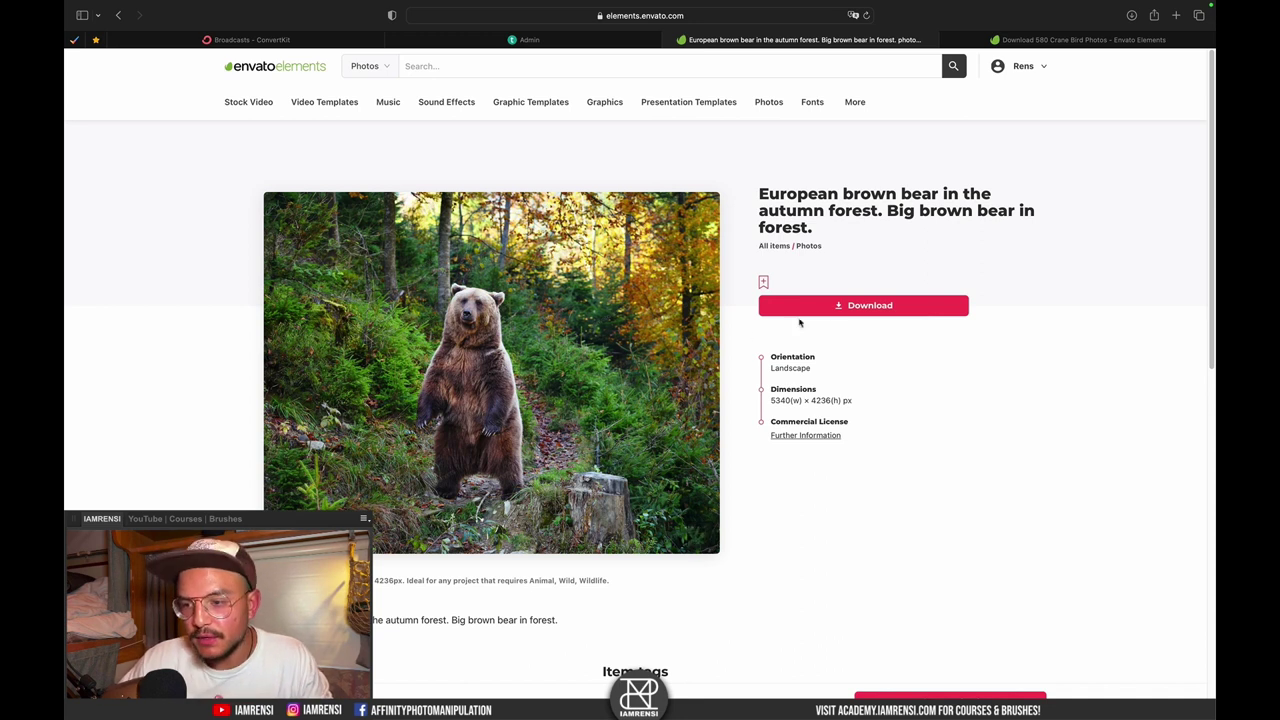
pyautogui.click(857, 310)
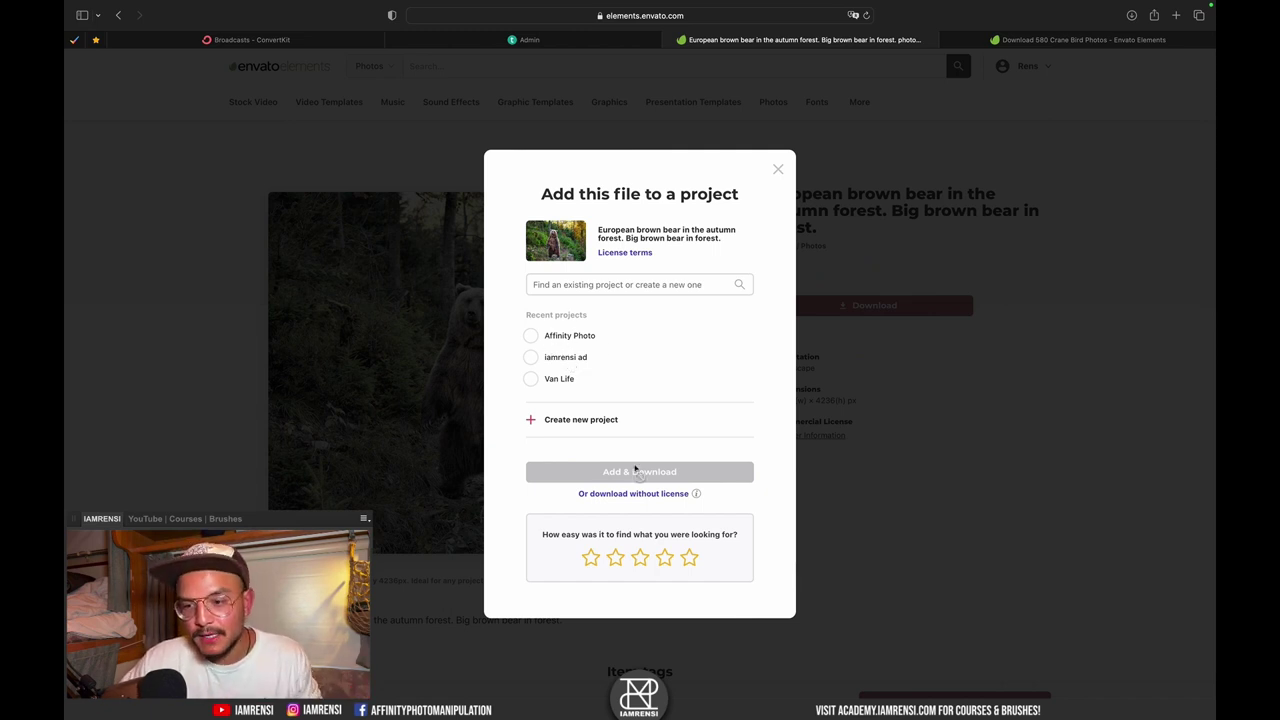
pyautogui.click(779, 167)
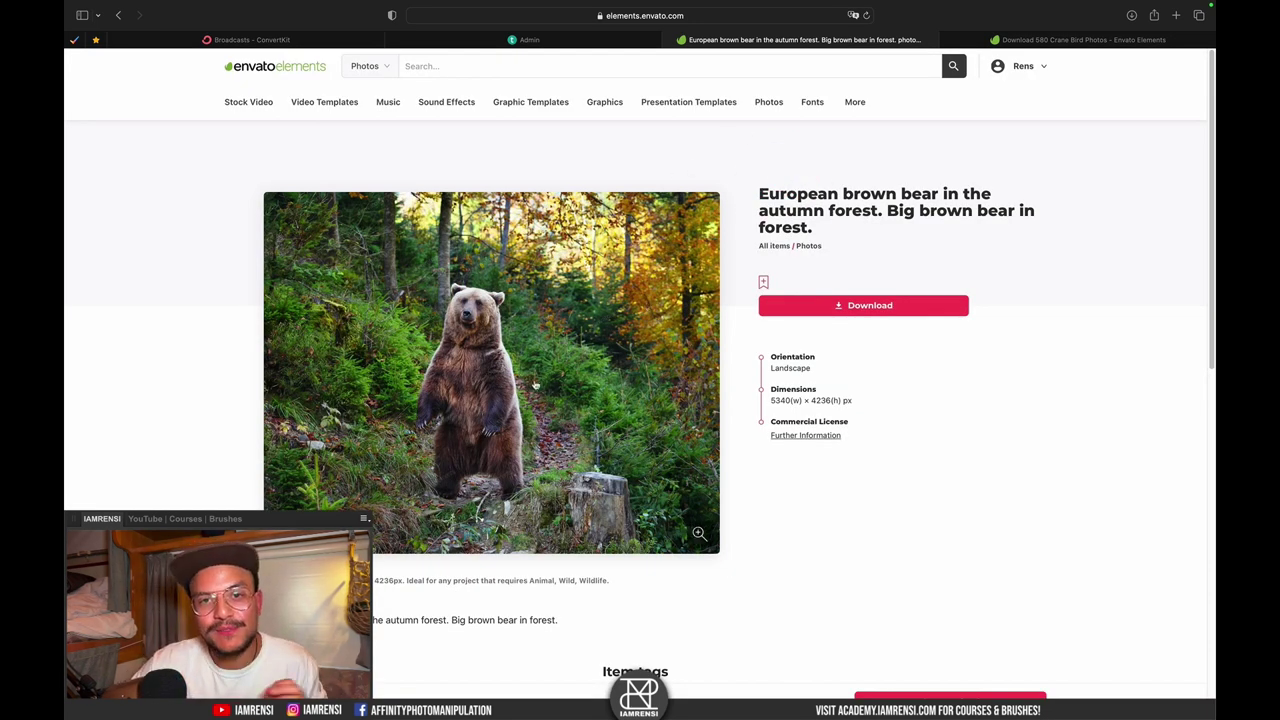
# - Switch to the other Envato Elements page and keep the "hat" search in the 3D category
pyautogui.click(1040, 39)
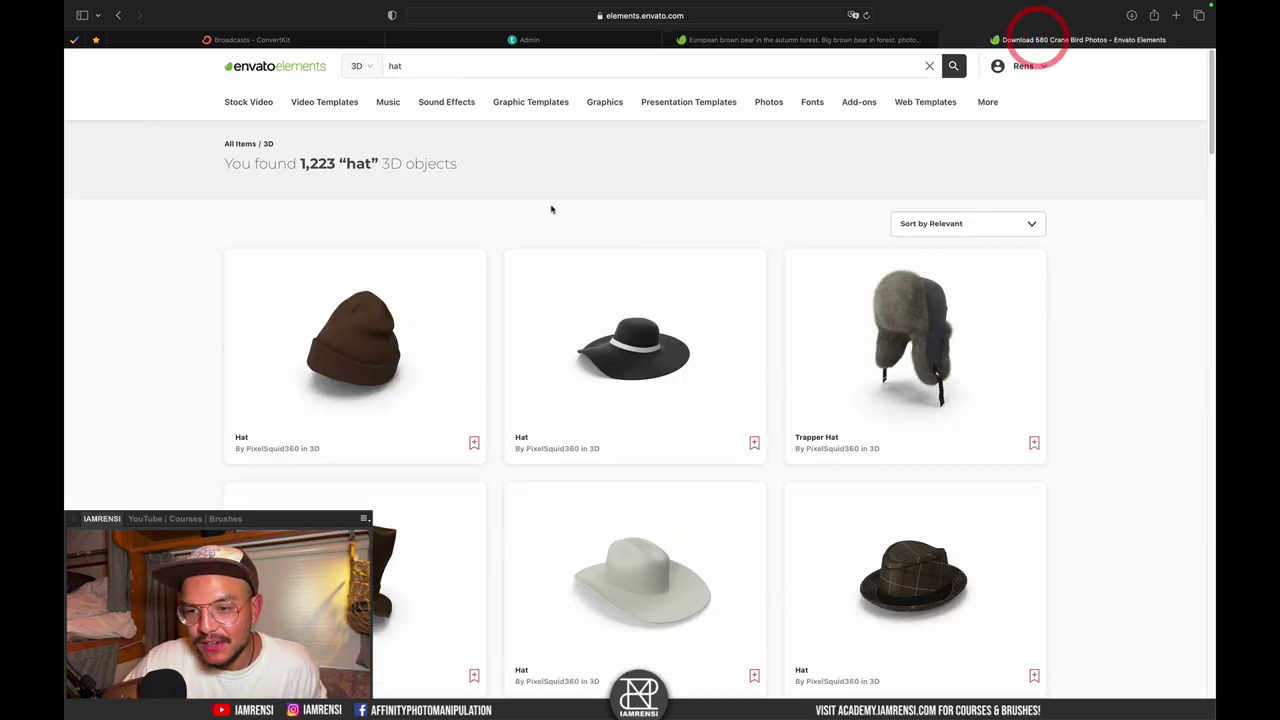
pyautogui.click(366, 70)
pyautogui.click(368, 72)
pyautogui.click(506, 77)
pyautogui.click(365, 66)
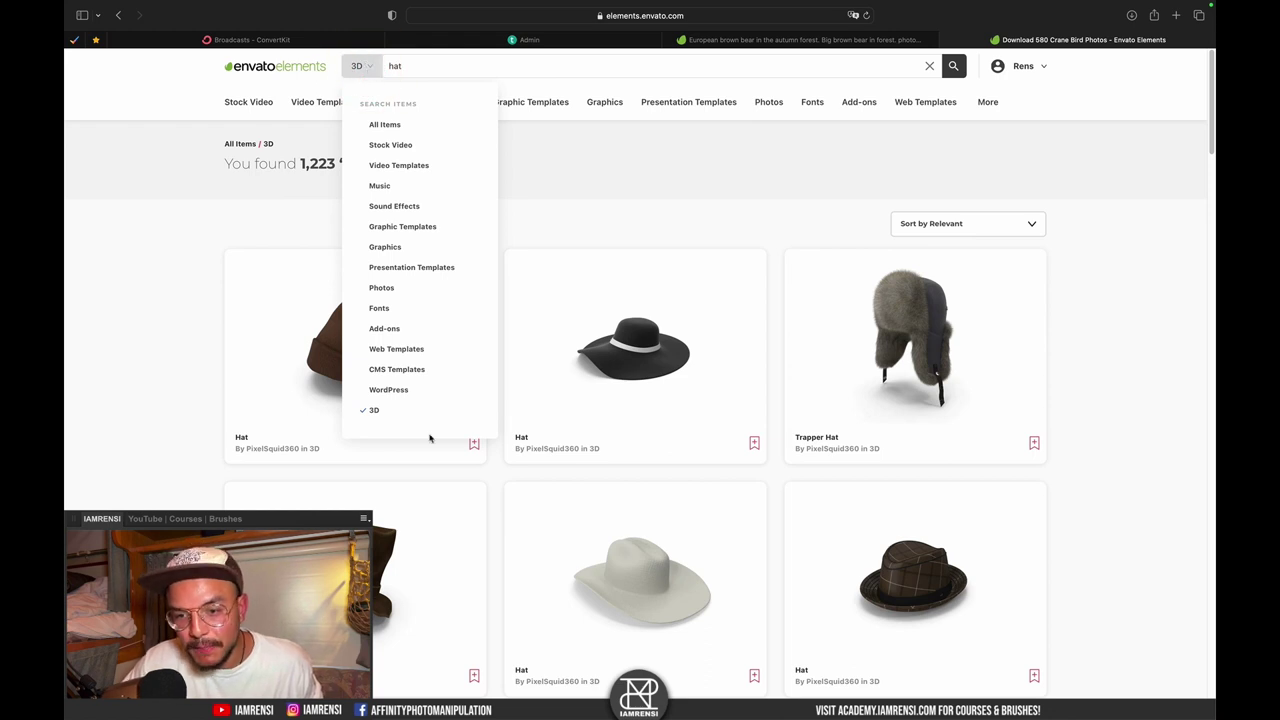
pyautogui.click(373, 411)
pyautogui.click(444, 76)
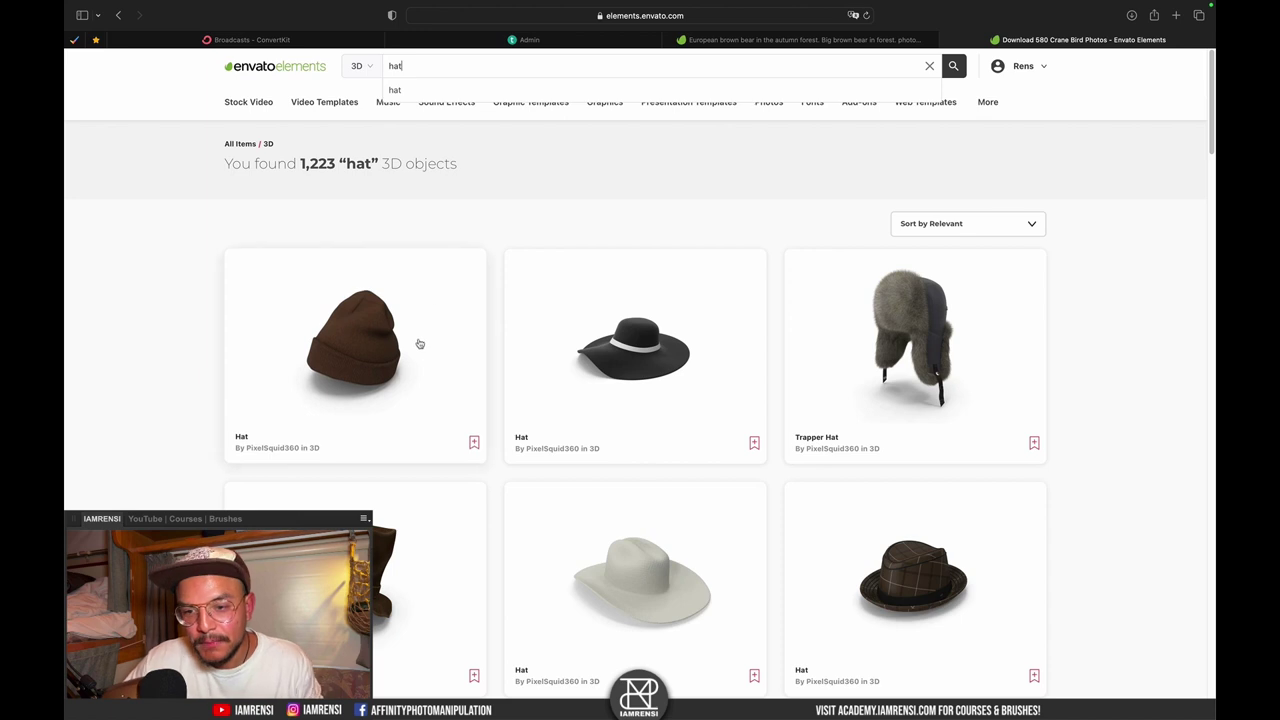
# - Check the bear photo in Affinity Photo, then find and open the light grey knitted beanie among the 3D hats
pyautogui.hotkey('ctrl', 'Left')
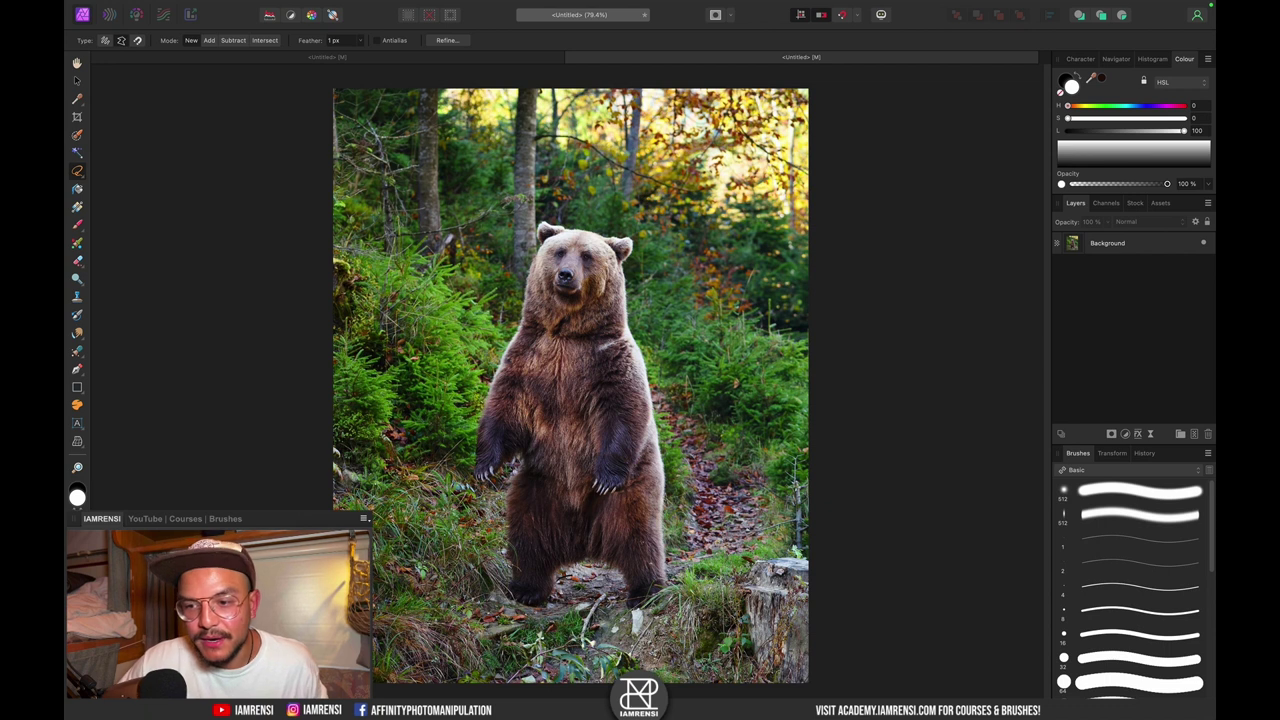
pyautogui.hotkey('ctrl', 'Right')
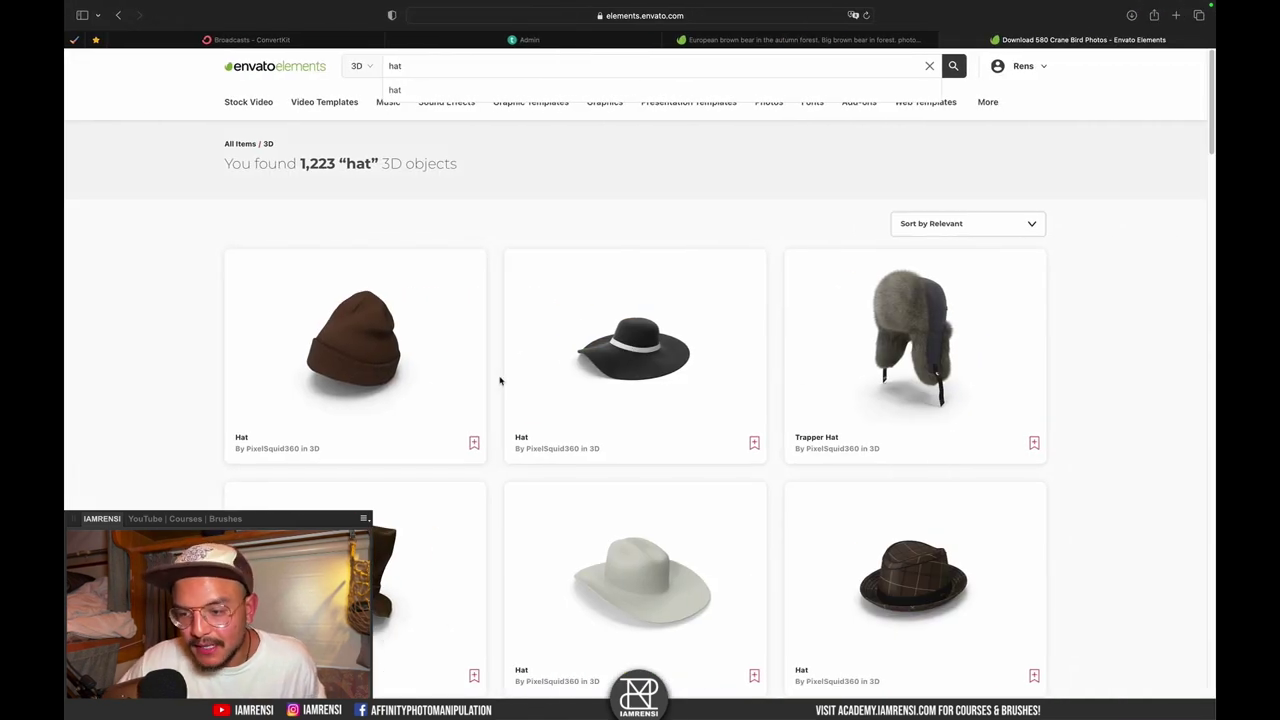
pyautogui.scroll(-2, 500, 380)
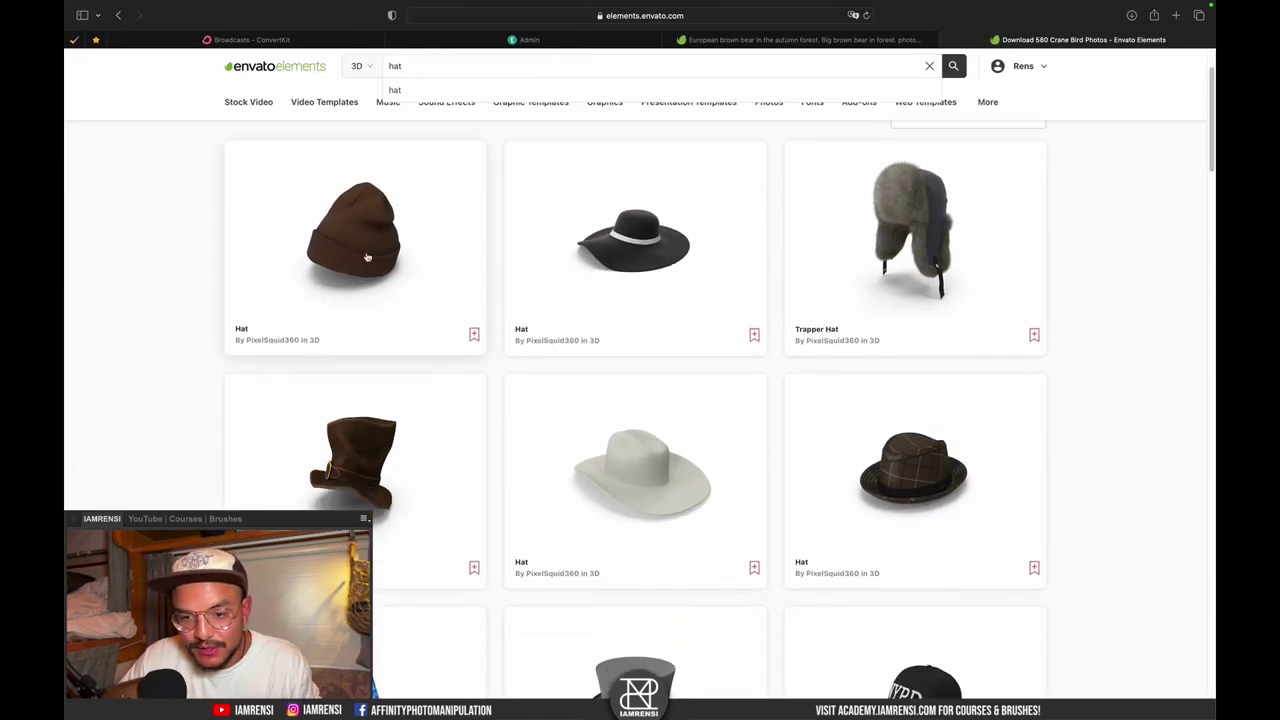
pyautogui.scroll(-5, 493, 310)
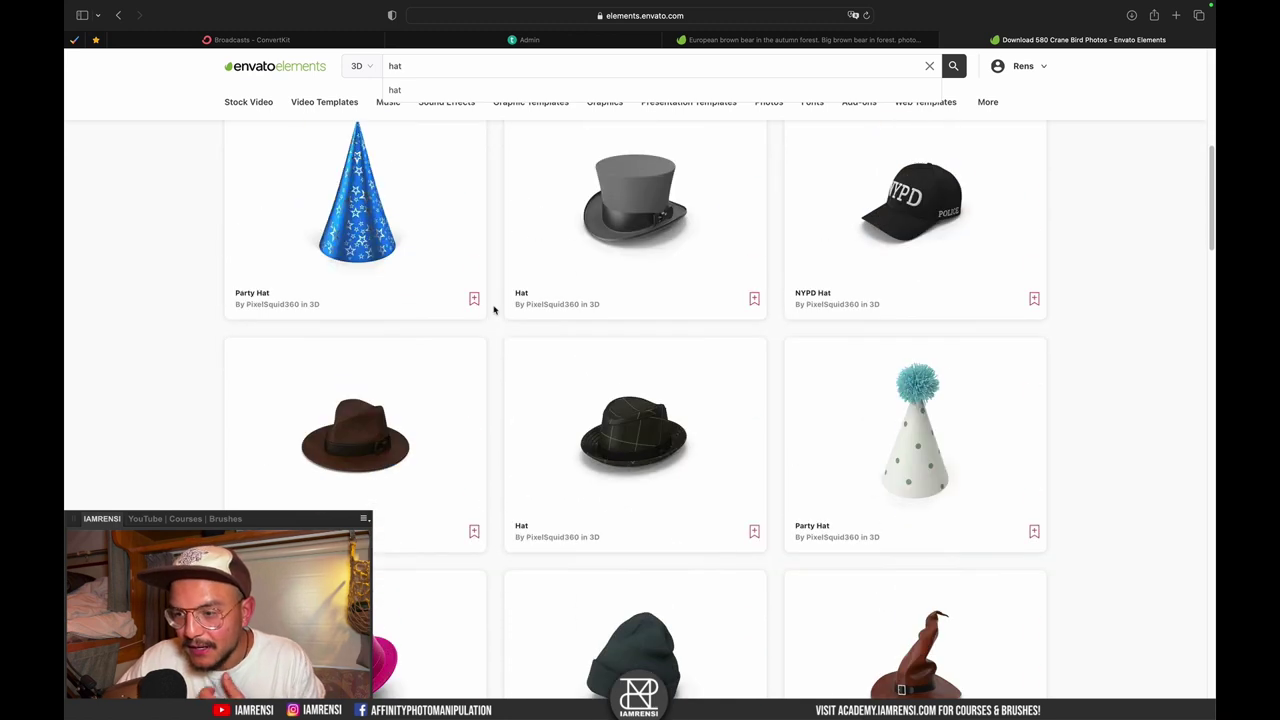
pyautogui.scroll(-5, 493, 310)
pyautogui.scroll(-5, 493, 310)
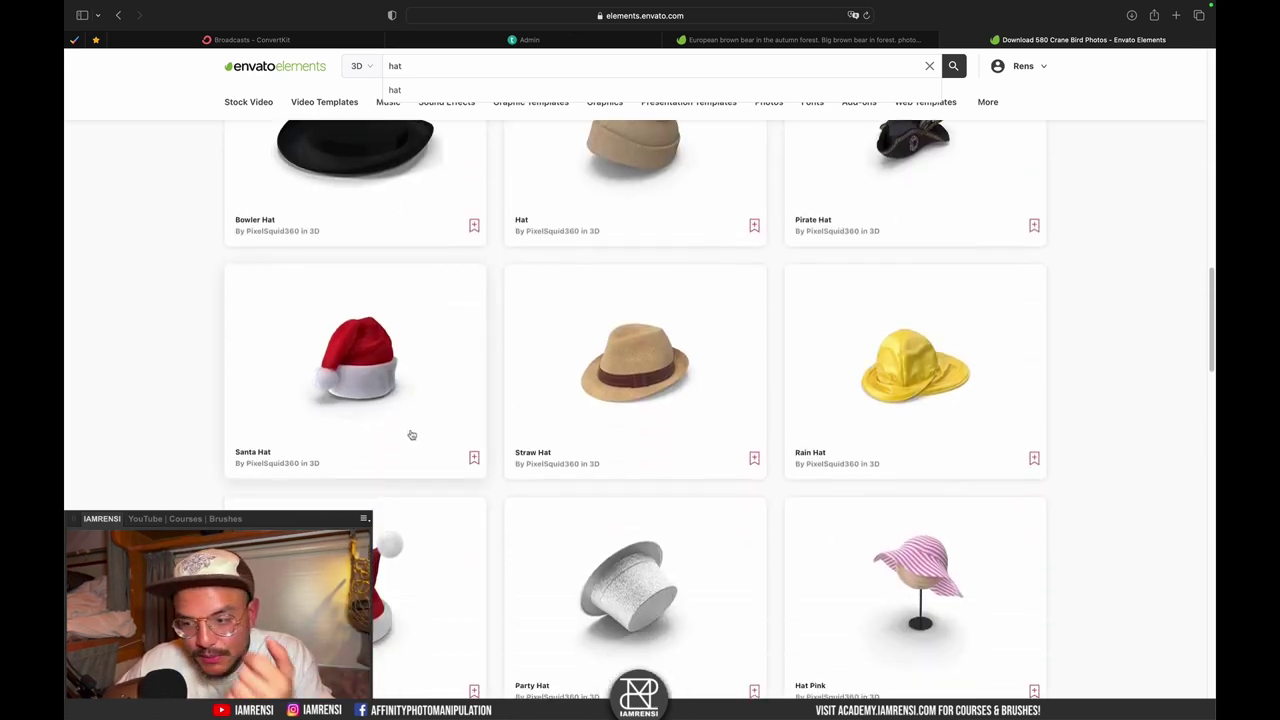
pyautogui.scroll(-5, 411, 434)
pyautogui.scroll(-3, 411, 434)
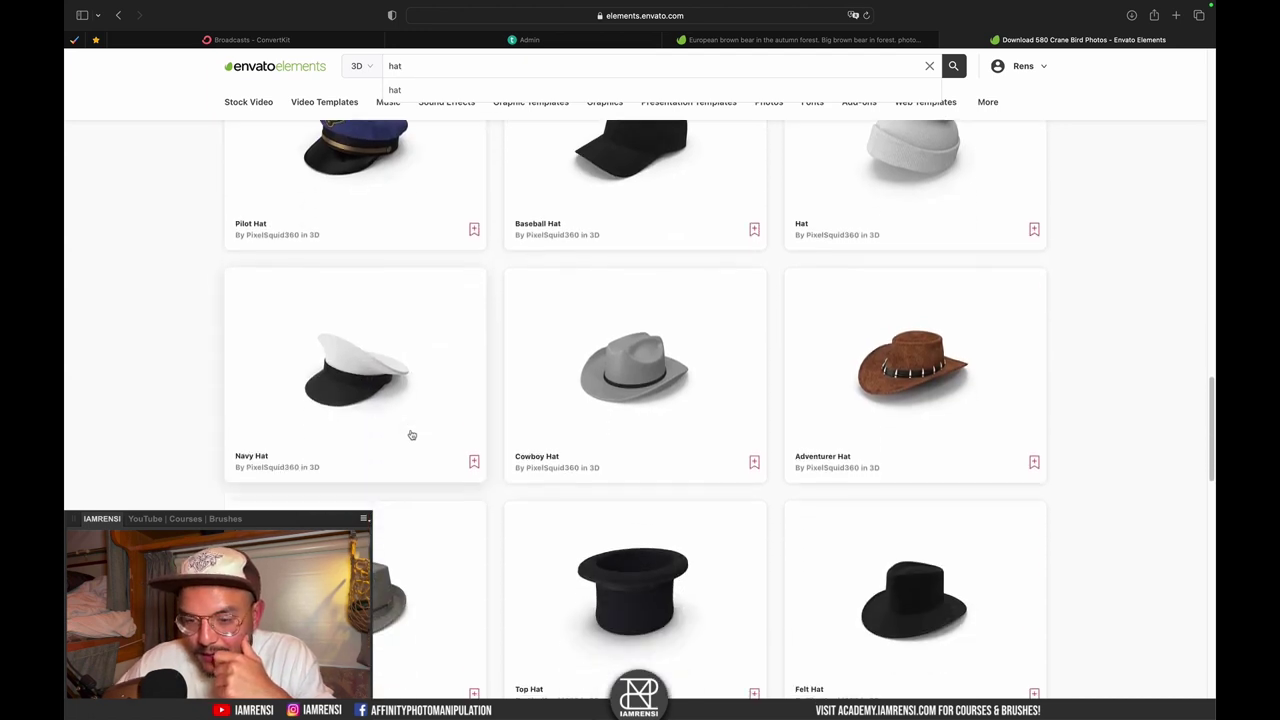
pyautogui.scroll(3, 514, 385)
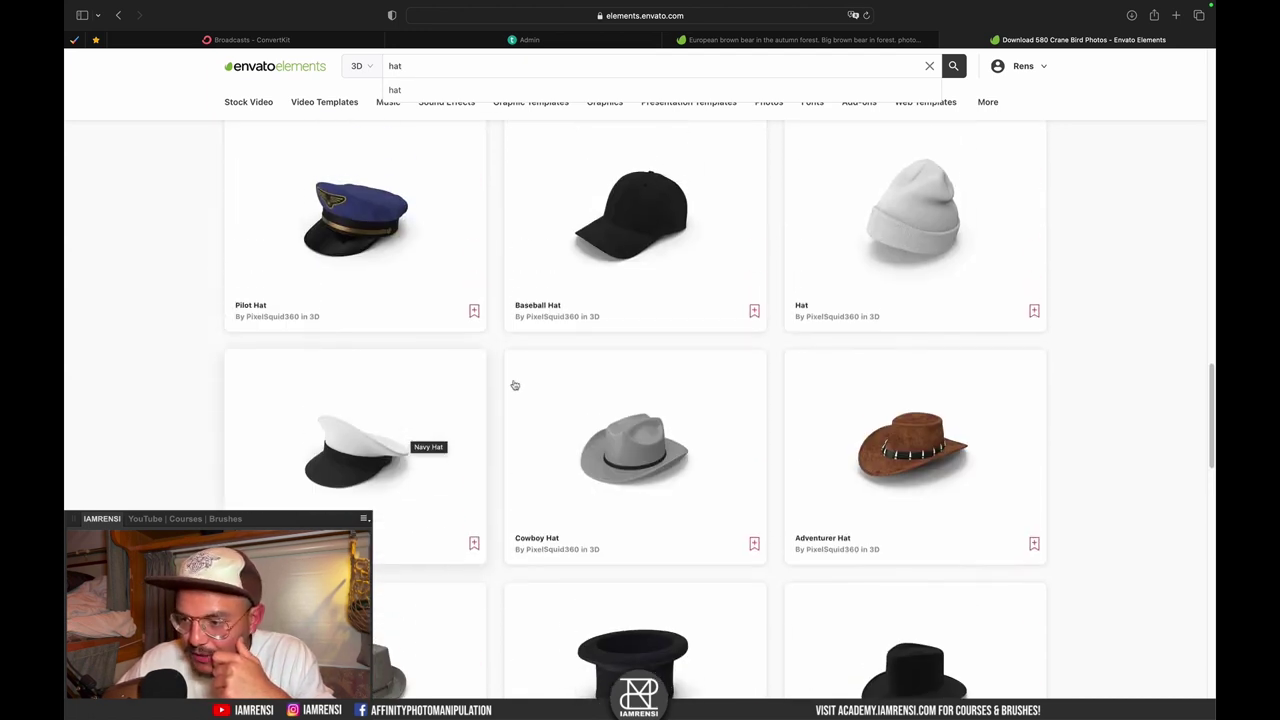
pyautogui.click(909, 236)
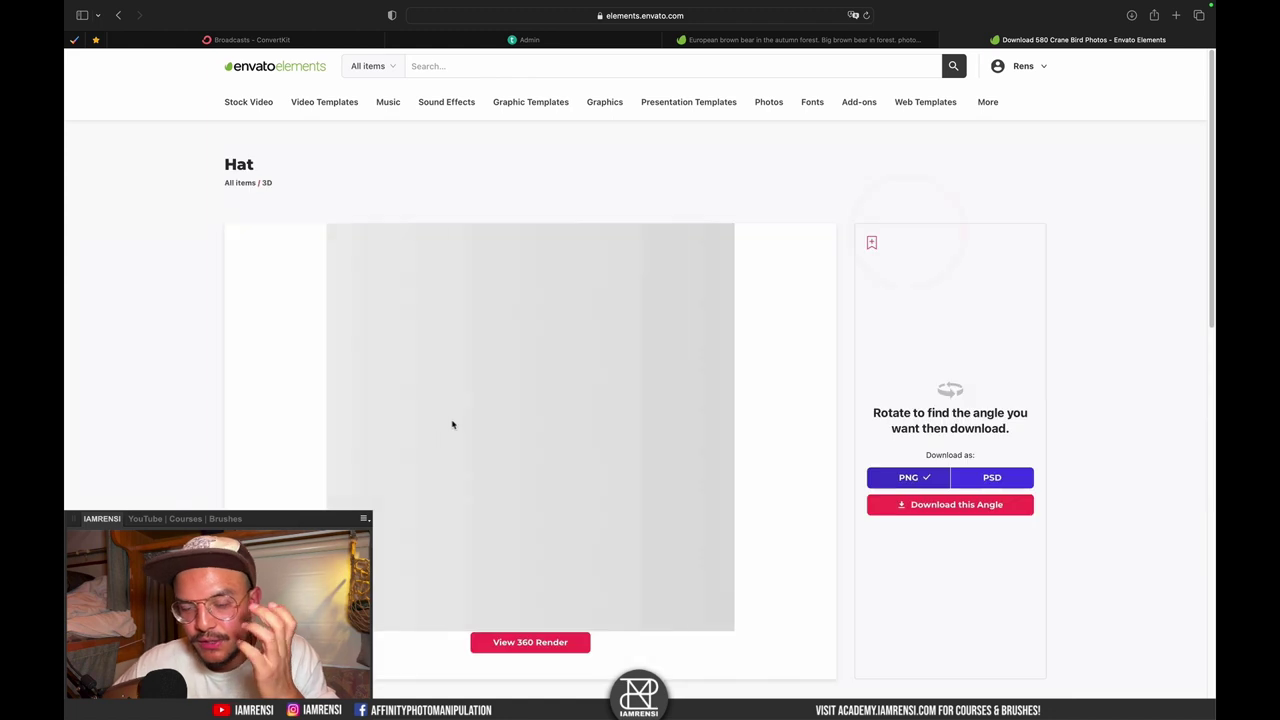
# - Load the beanie's 360 render and rotate it to a front view seen slightly from below
pyautogui.scroll(-3, 543, 511)
pyautogui.scroll(3, 543, 511)
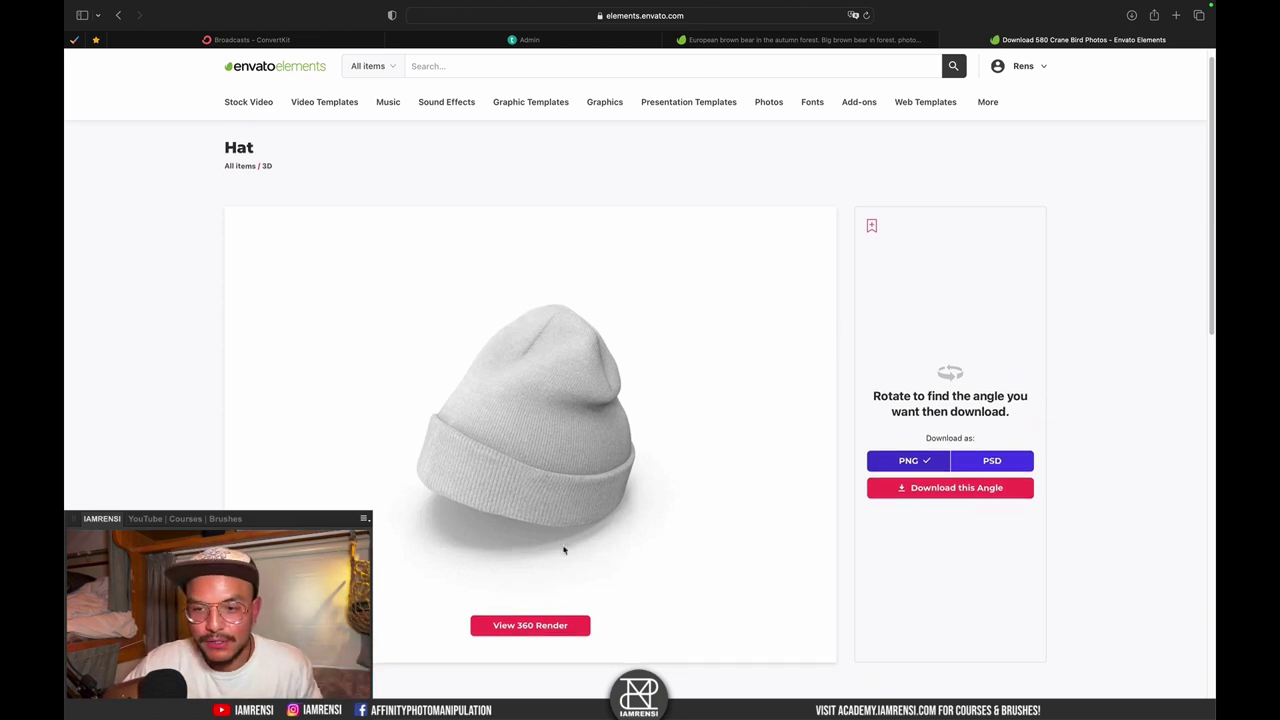
pyautogui.scroll(-1, 565, 550)
pyautogui.click(526, 581)
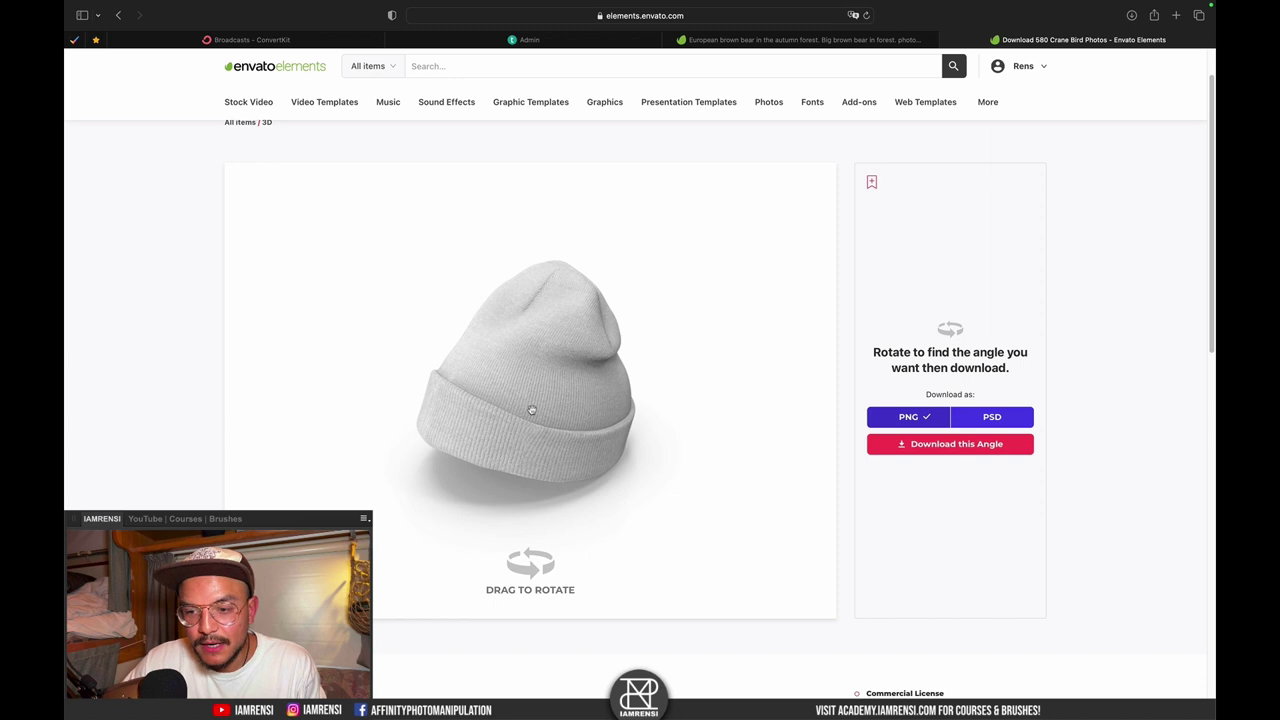
pyautogui.moveTo(531, 410)
pyautogui.mouseDown()
pyautogui.moveTo(531, 383)
pyautogui.moveTo(509, 392)
pyautogui.moveTo(527, 400)
pyautogui.mouseUp()
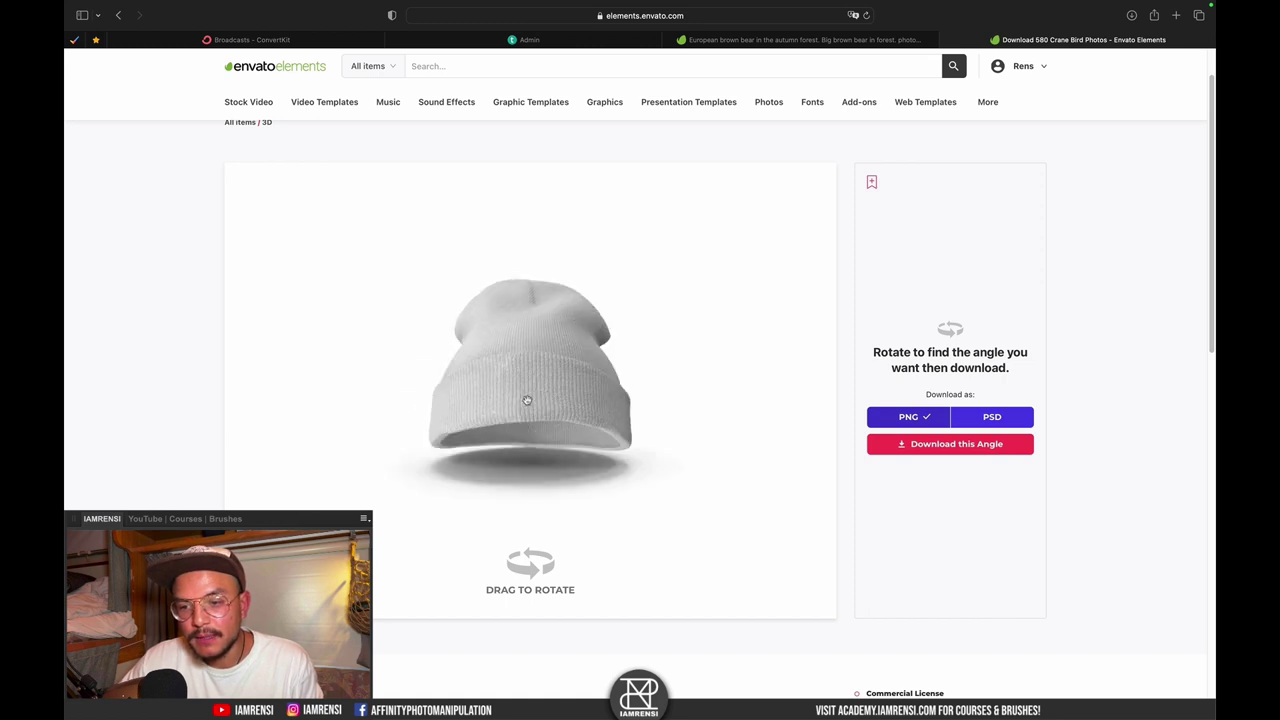
pyautogui.moveTo(527, 400); pyautogui.dragTo(523, 397)
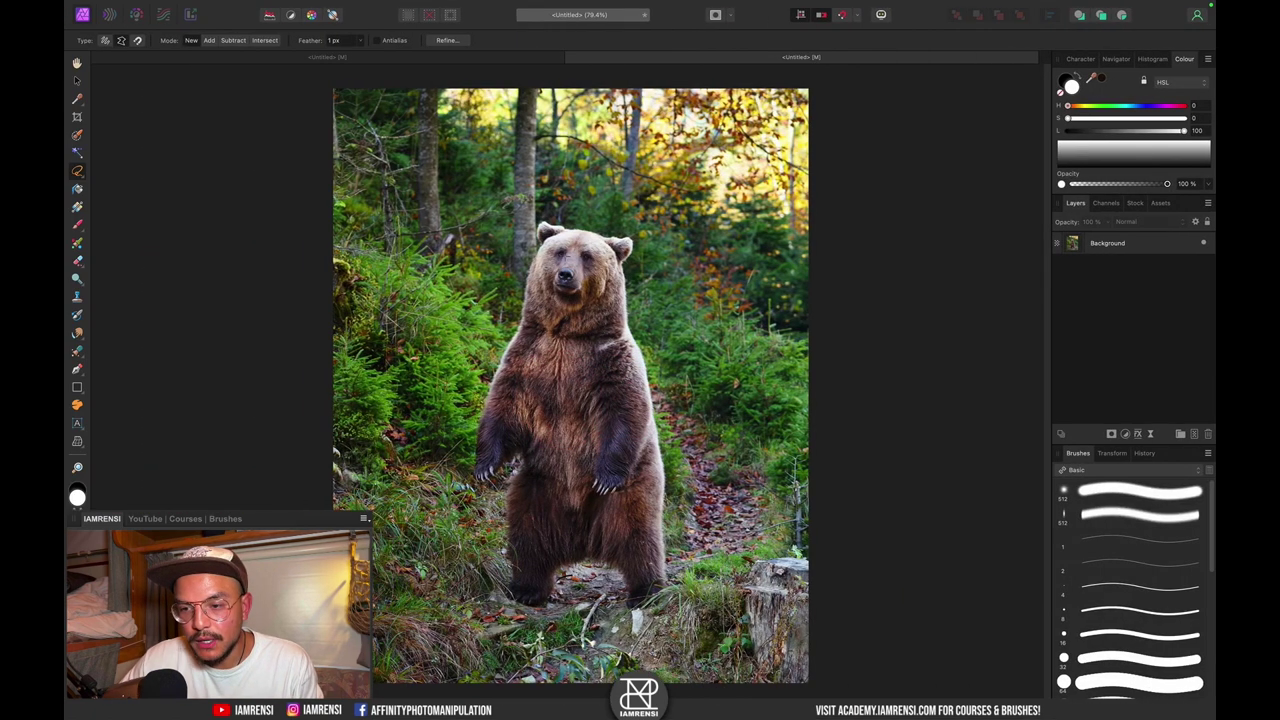
# - Examine the bear's head up close in Affinity Photo and compare its angle with the rotated beanie in the browser
pyautogui.scroll(3, 566, 258)
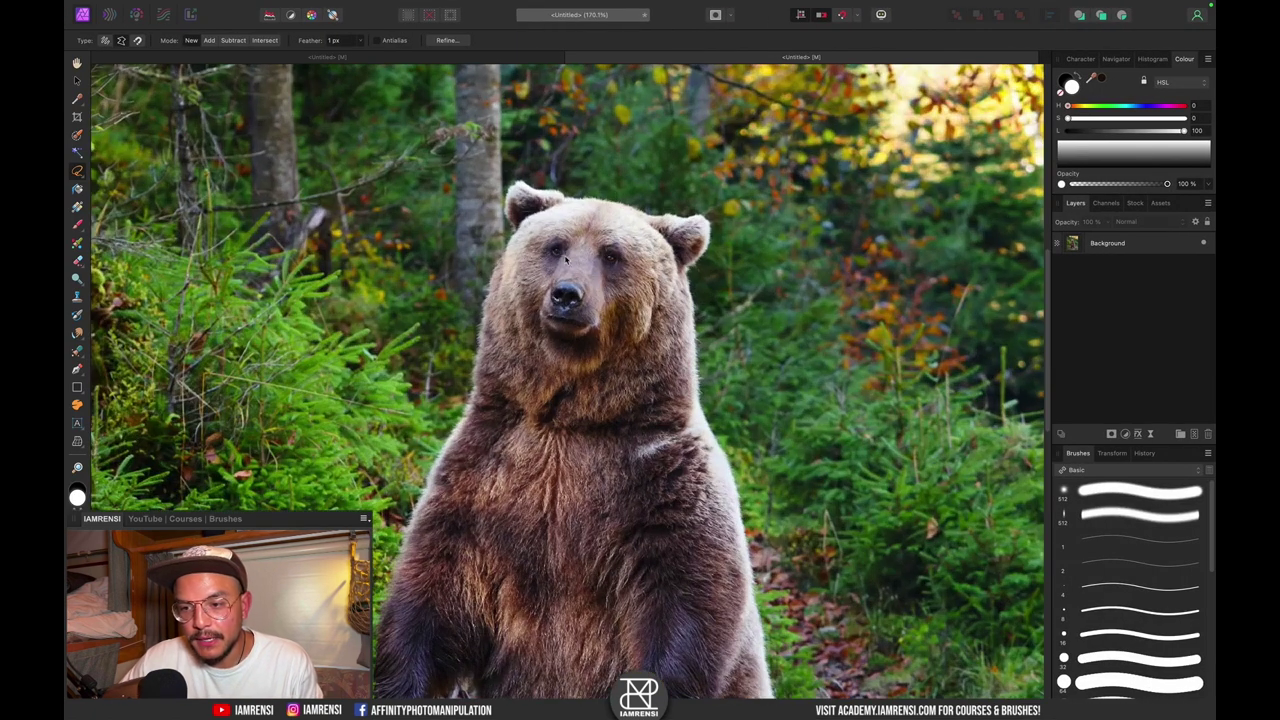
pyautogui.scroll(2, 565, 257)
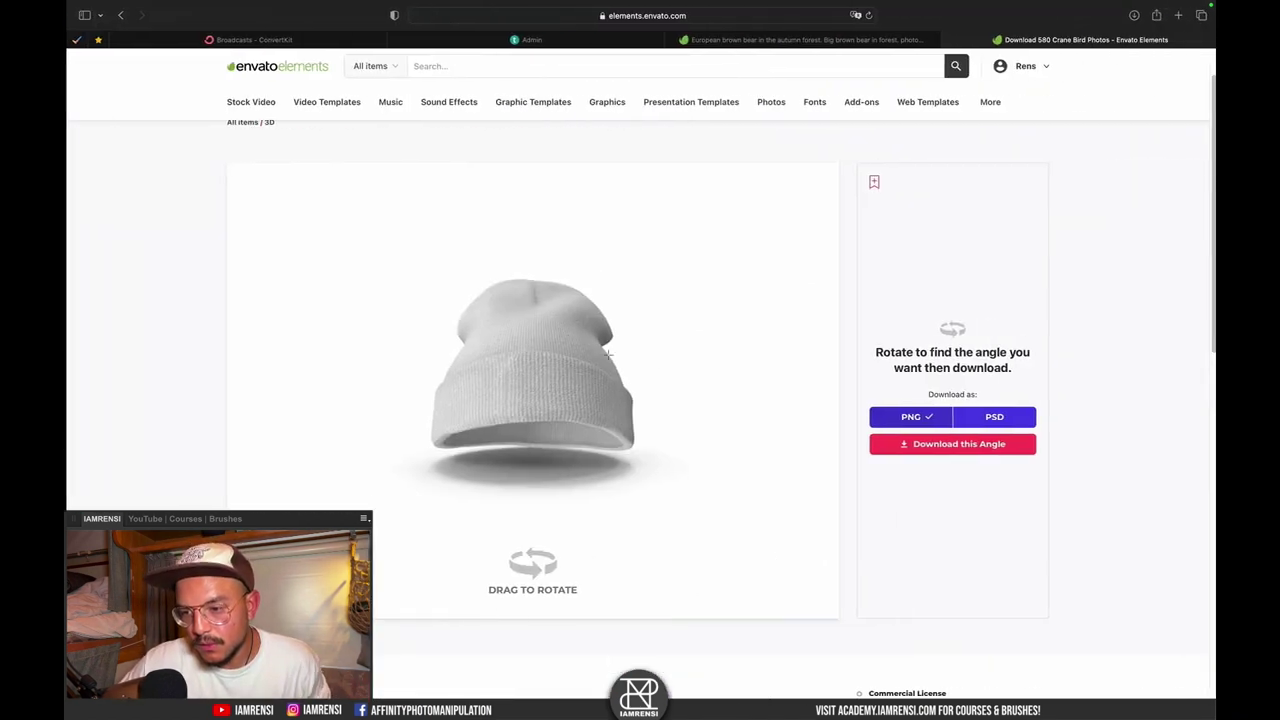
pyautogui.moveTo(523, 408); pyautogui.dragTo(520, 407)
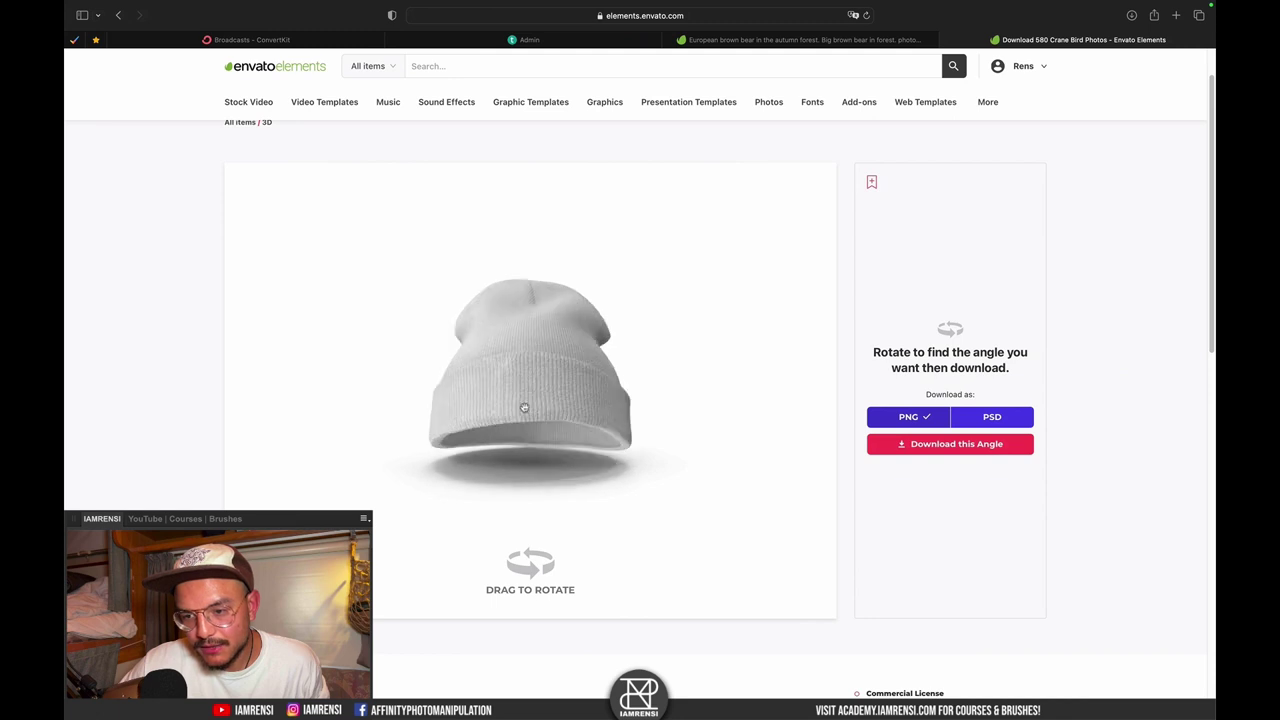
pyautogui.click(520, 405)
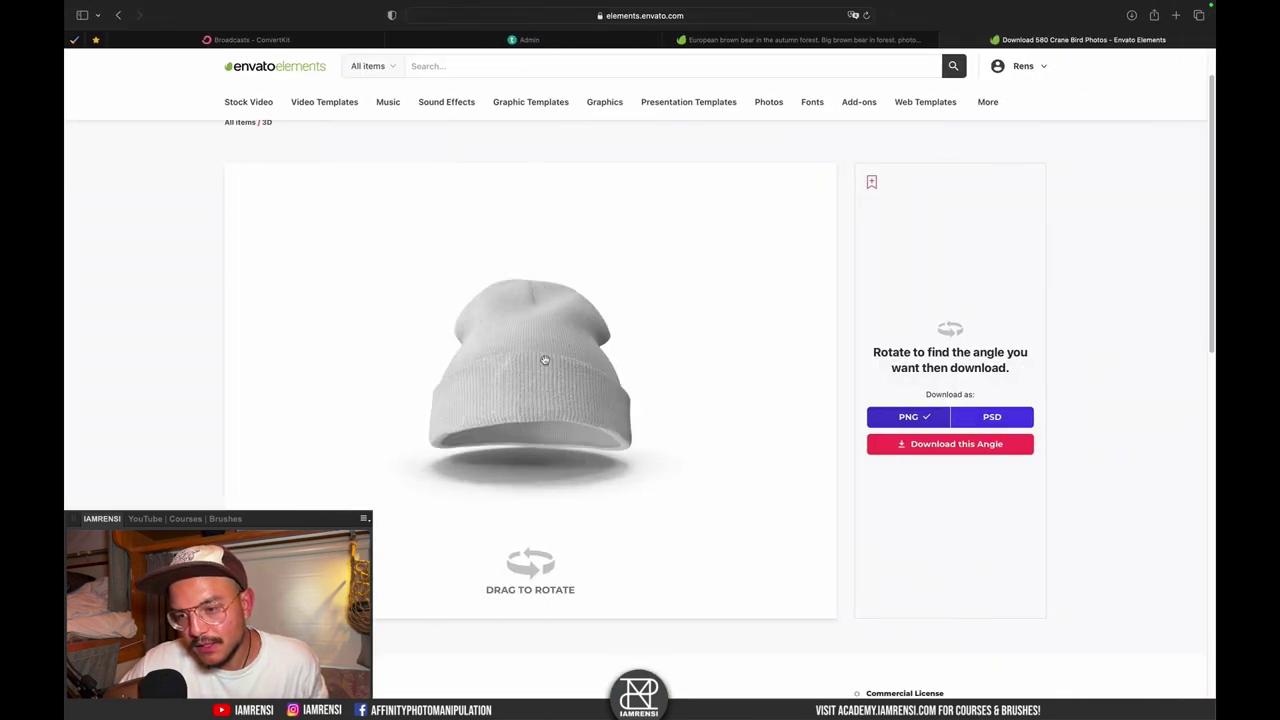
pyautogui.click(545, 360)
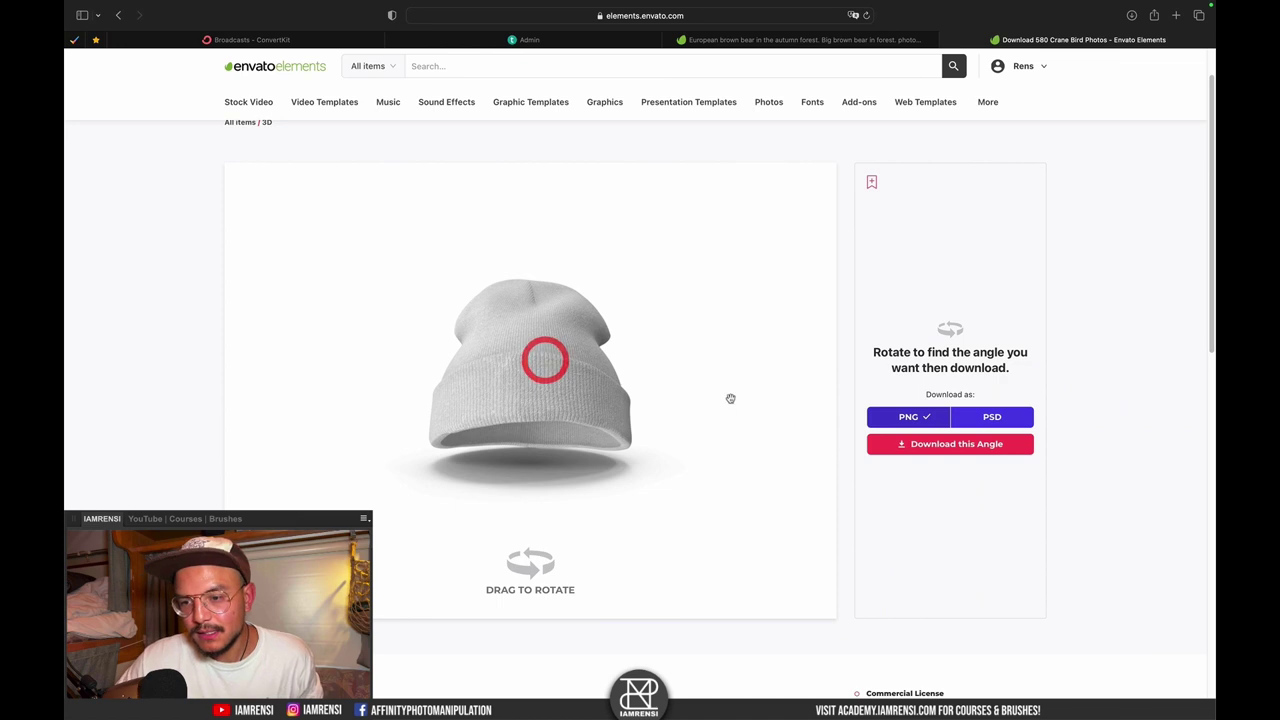
# - Download this angle of the beanie as a PNG, adding it to the Affinity Photo project
pyautogui.click(944, 444)
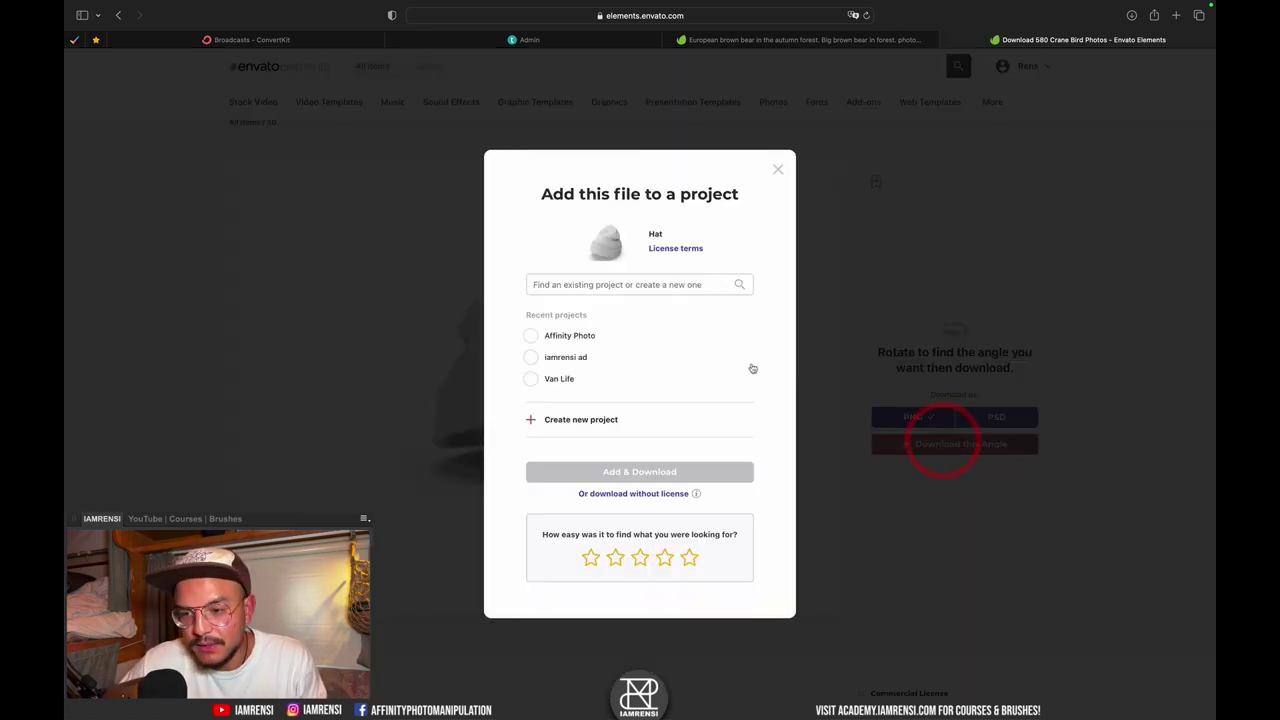
pyautogui.click(565, 334)
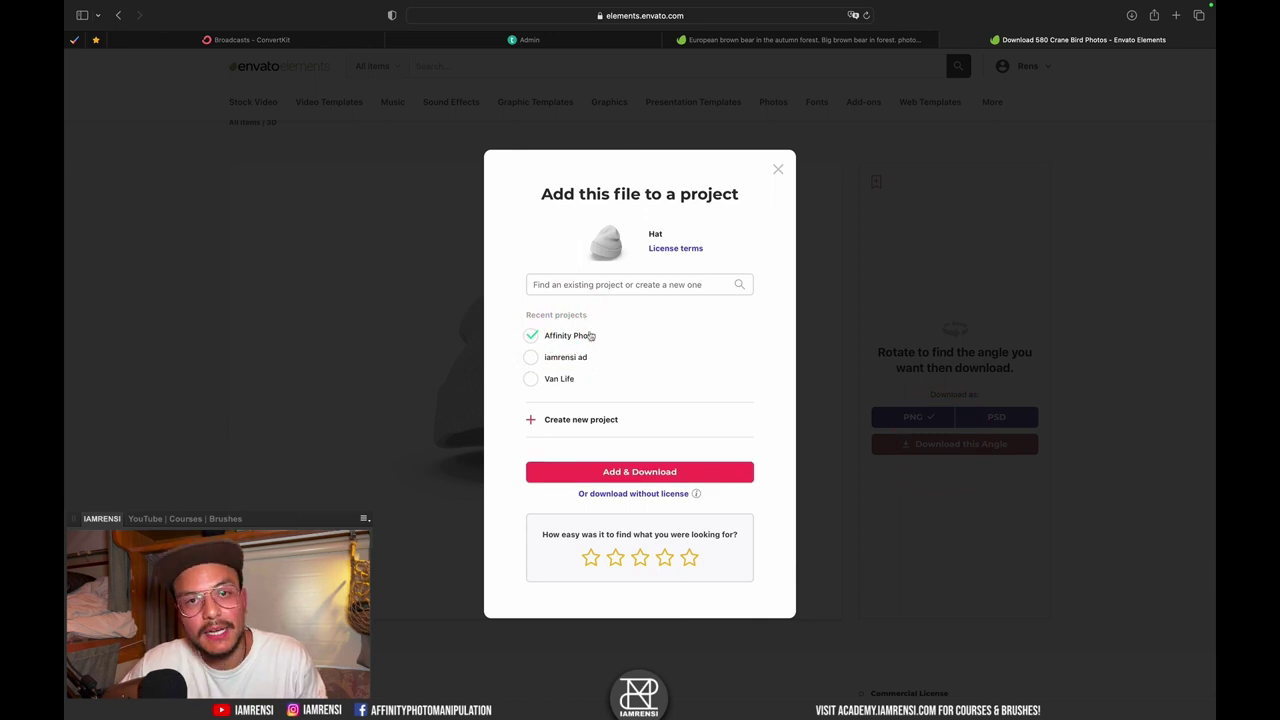
pyautogui.click(604, 476)
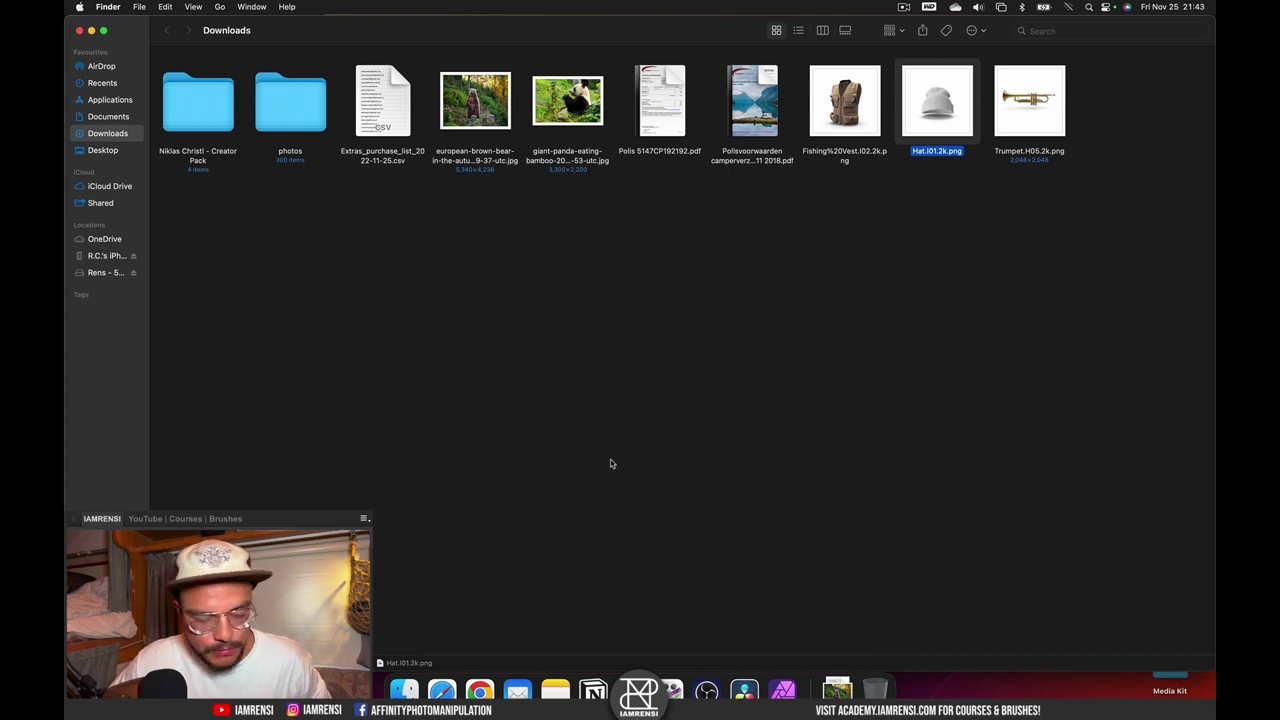
# - Copy Hat.I01.2k.png from the Downloads folder and paste it into the bear document in Affinity Photo
pyautogui.press('super+c')
pyautogui.press('super+Tab')
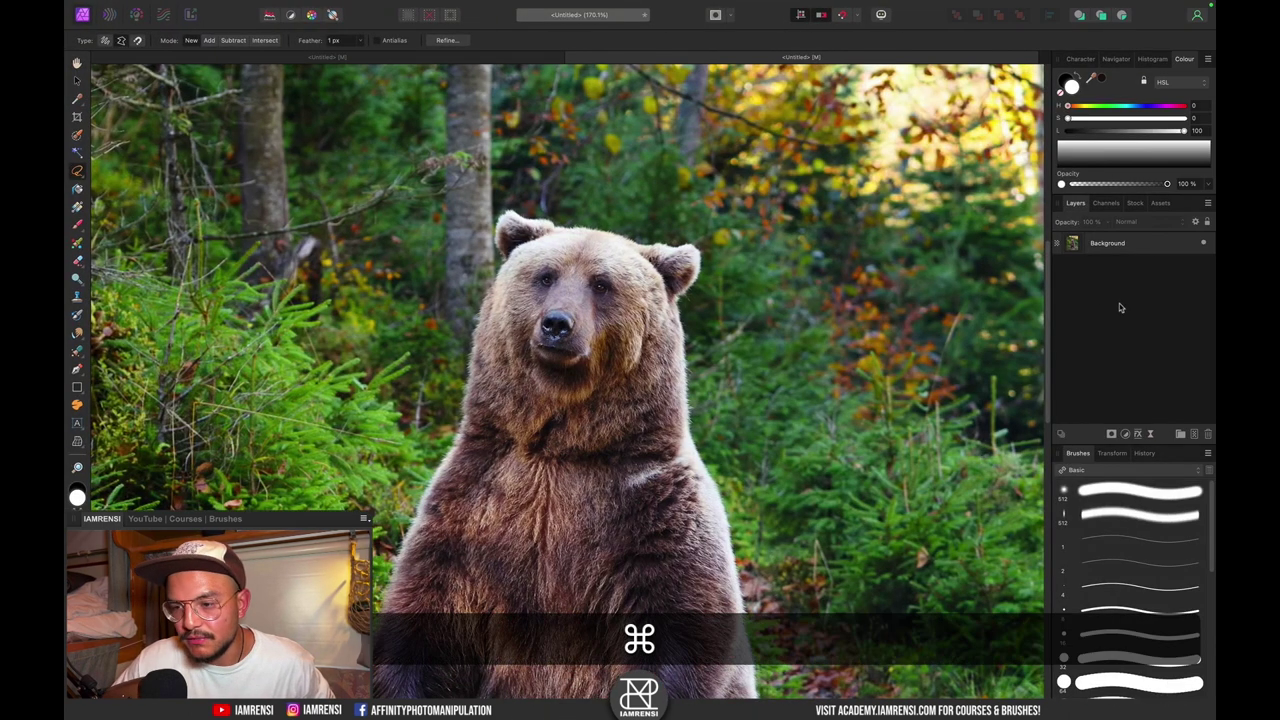
pyautogui.press('super+v')
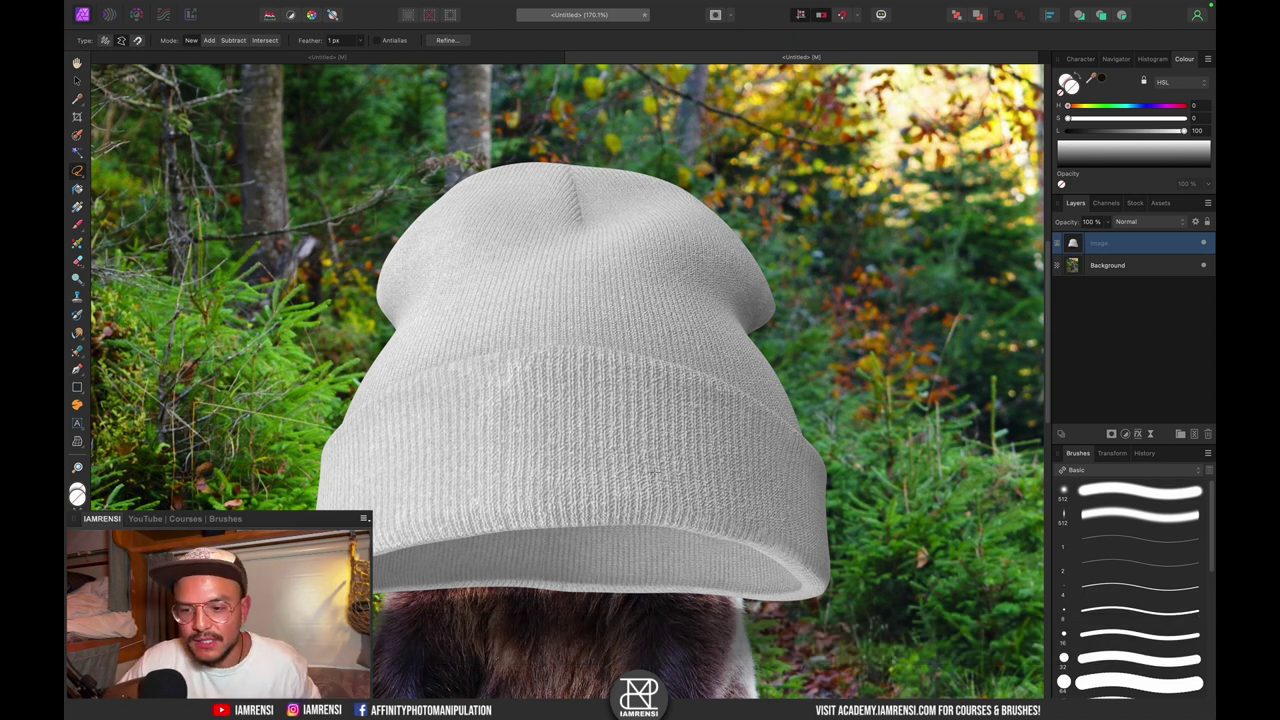
# - Move the pasted beanie straight up over the bear's head and hide the Background layer
pyautogui.press('v')
pyautogui.moveTo(533, 492); pyautogui.dragTo(531, 343)
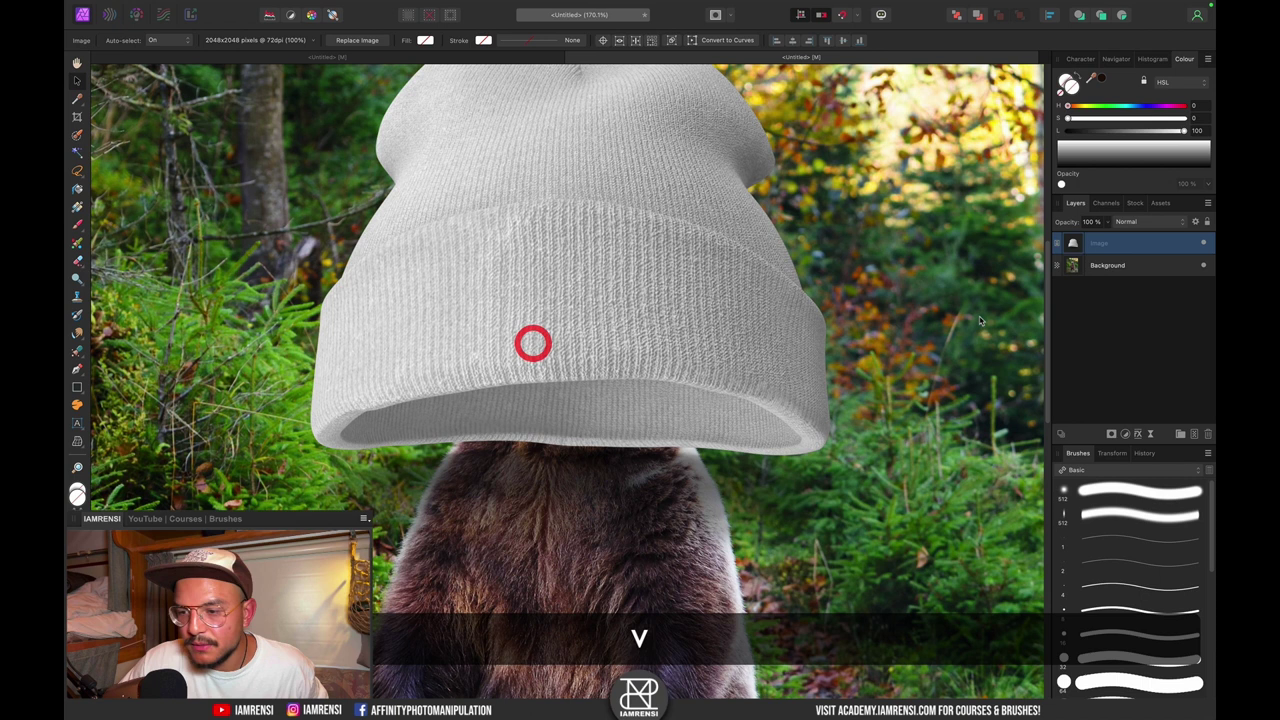
pyautogui.click(1203, 265)
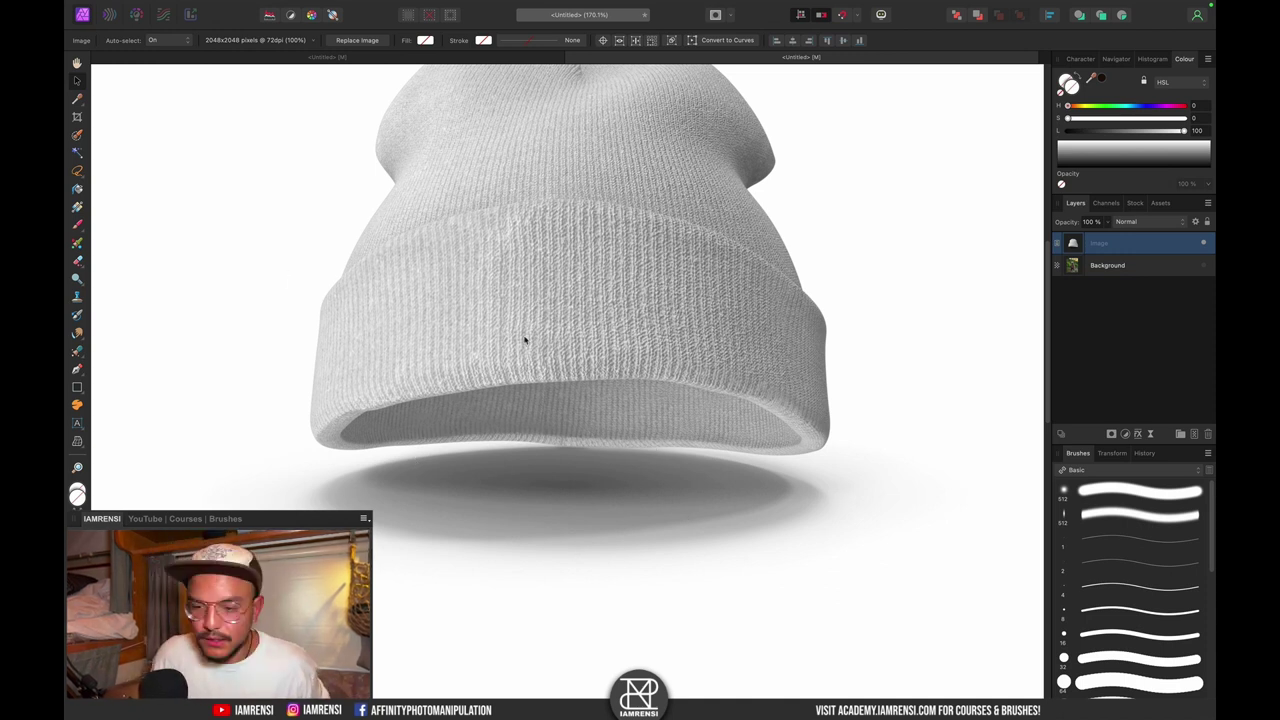
# - Select the drop shadow beneath the beanie with the Selection Brush and hide it with an inverted mask on the beanie layer
pyautogui.click(78, 135)
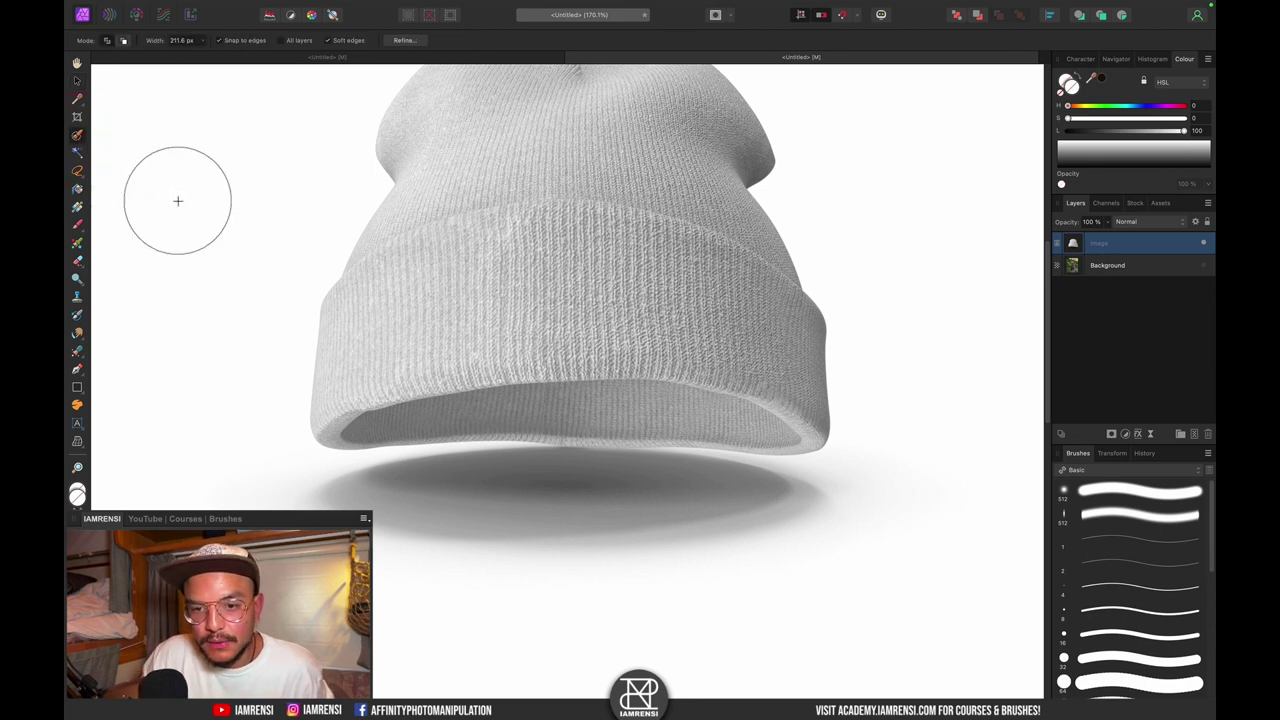
pyautogui.moveTo(330, 440)
pyautogui.mouseDown()
pyautogui.moveTo(360, 540)
pyautogui.moveTo(806, 520)
pyautogui.moveTo(1097, 329)
pyautogui.mouseUp()
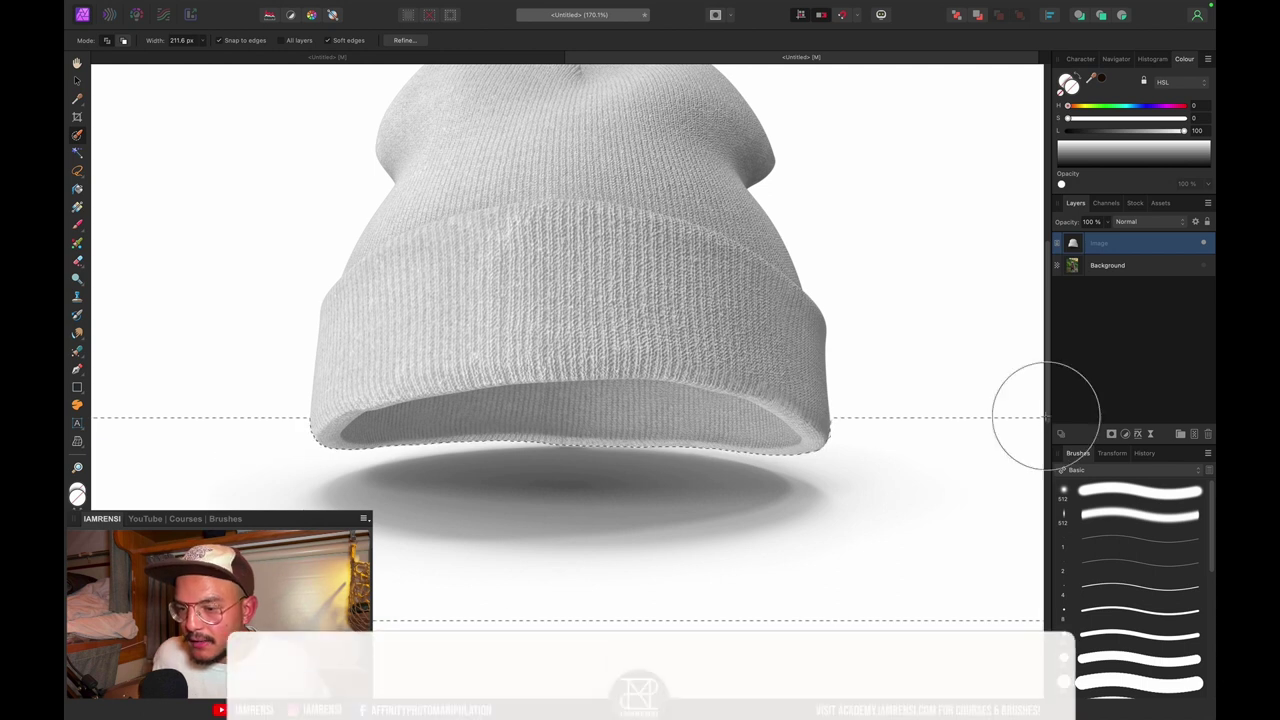
pyautogui.click(1111, 433)
pyautogui.click(1121, 443)
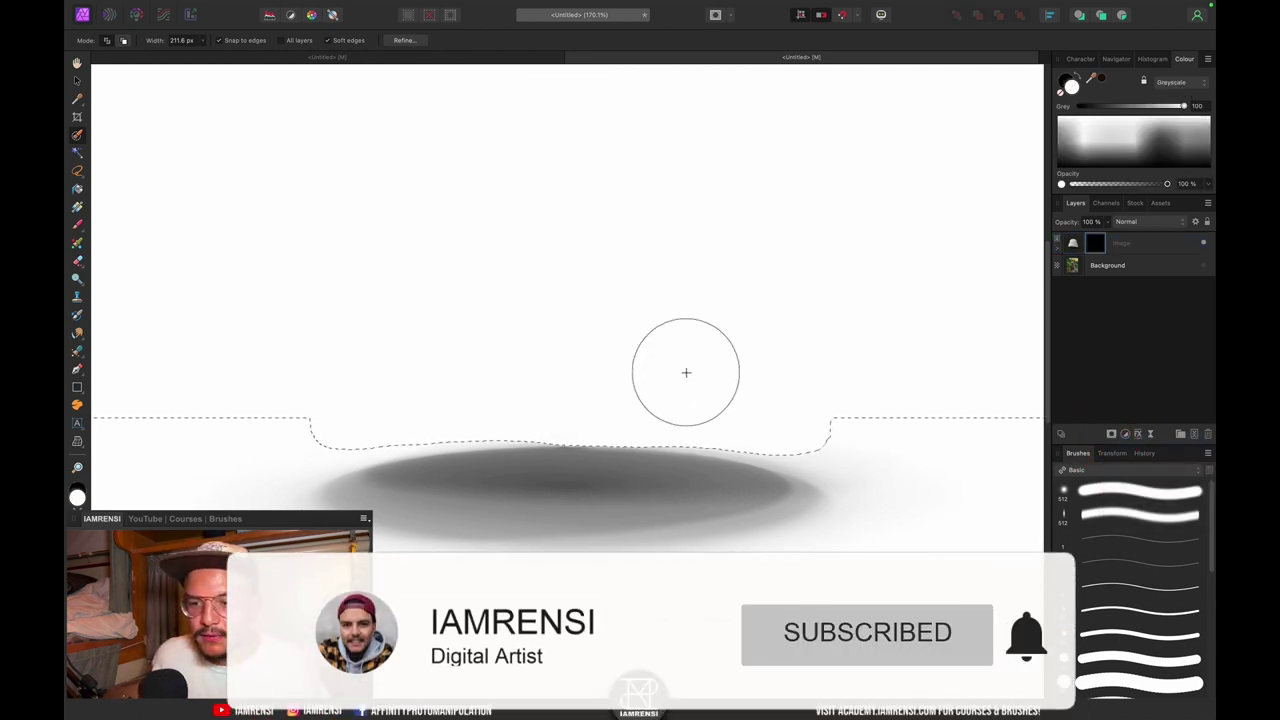
pyautogui.press('super+d')
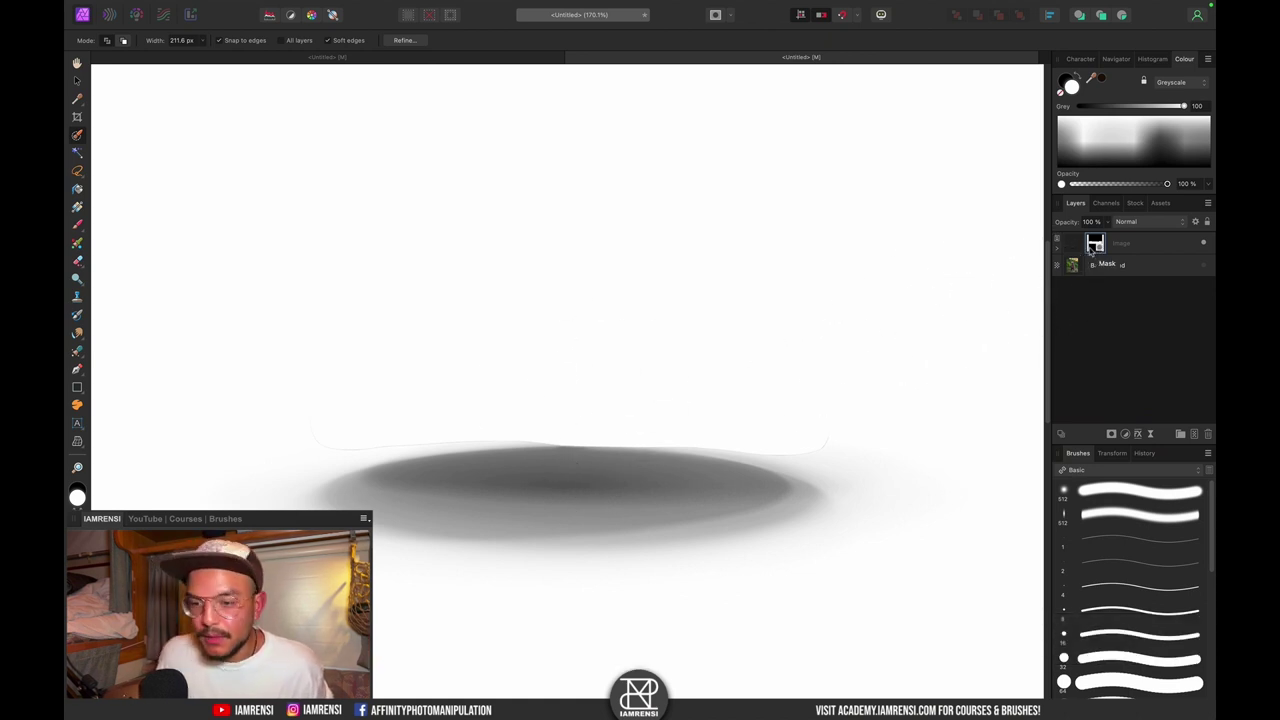
pyautogui.press('super+i')
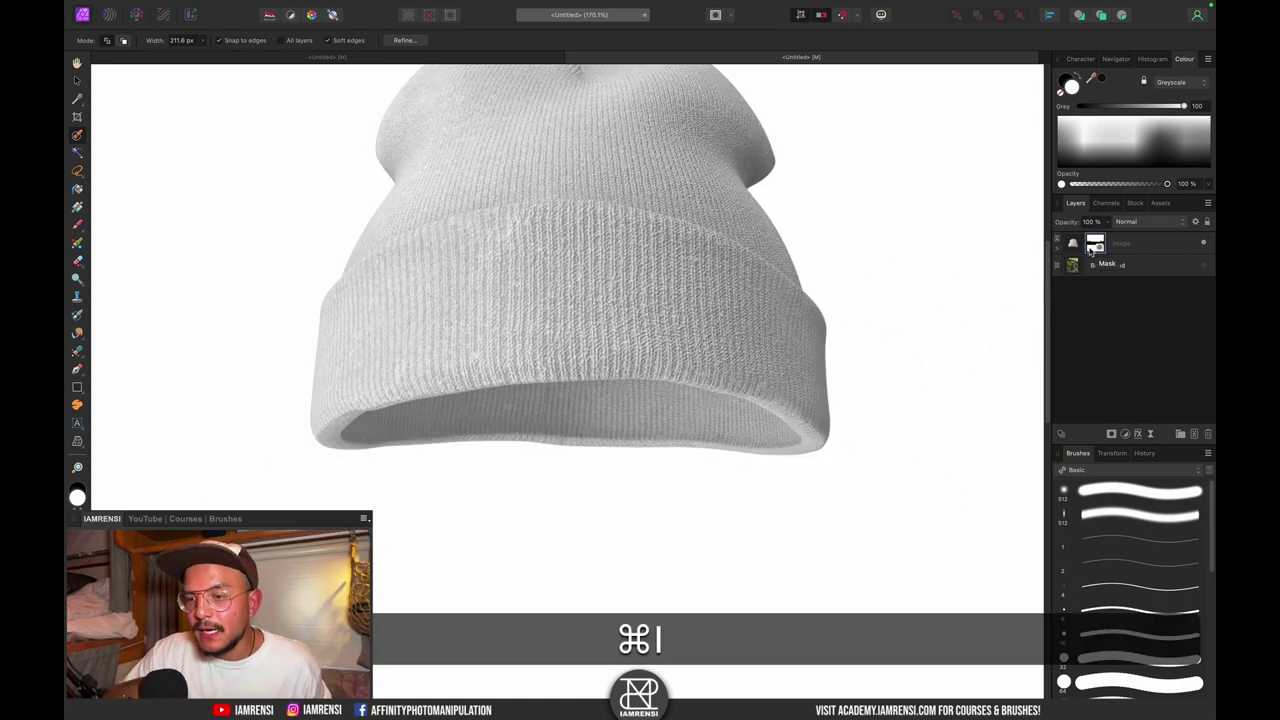
pyautogui.scroll(3, 758, 298)
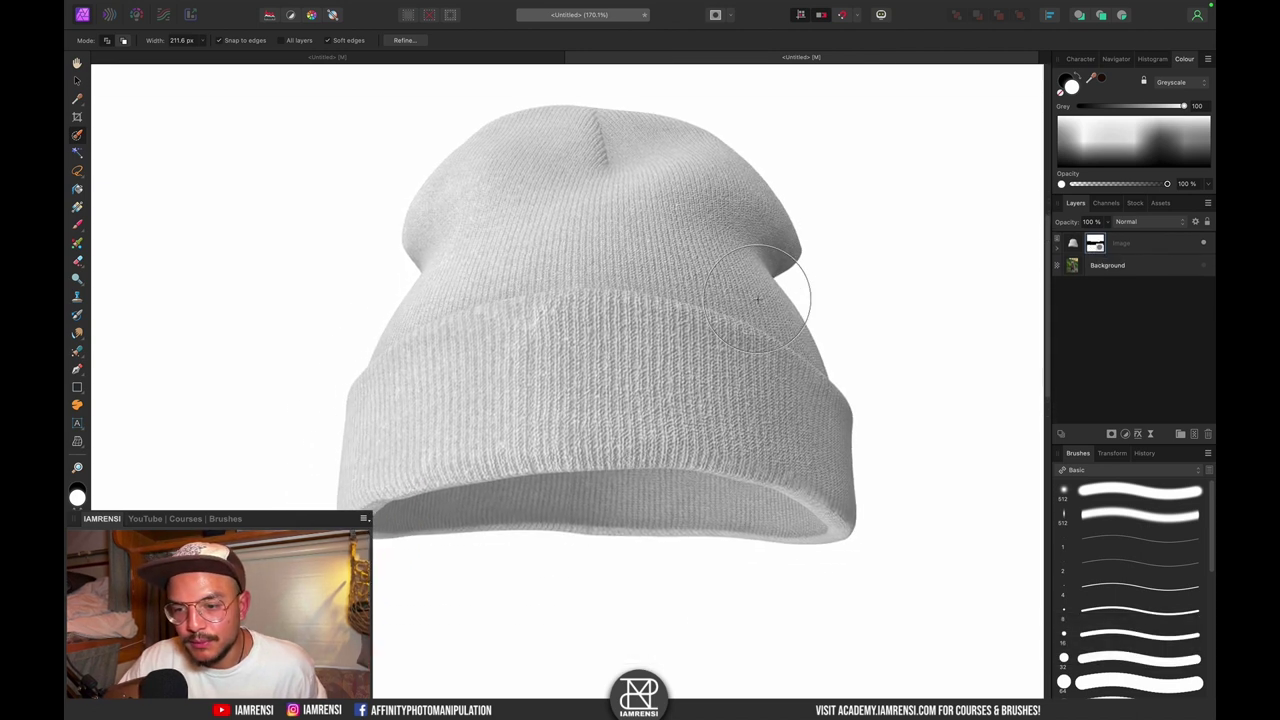
# - Show the Background layer again, then scale the beanie down proportionally and place it on the bear's head
pyautogui.click(1204, 266)
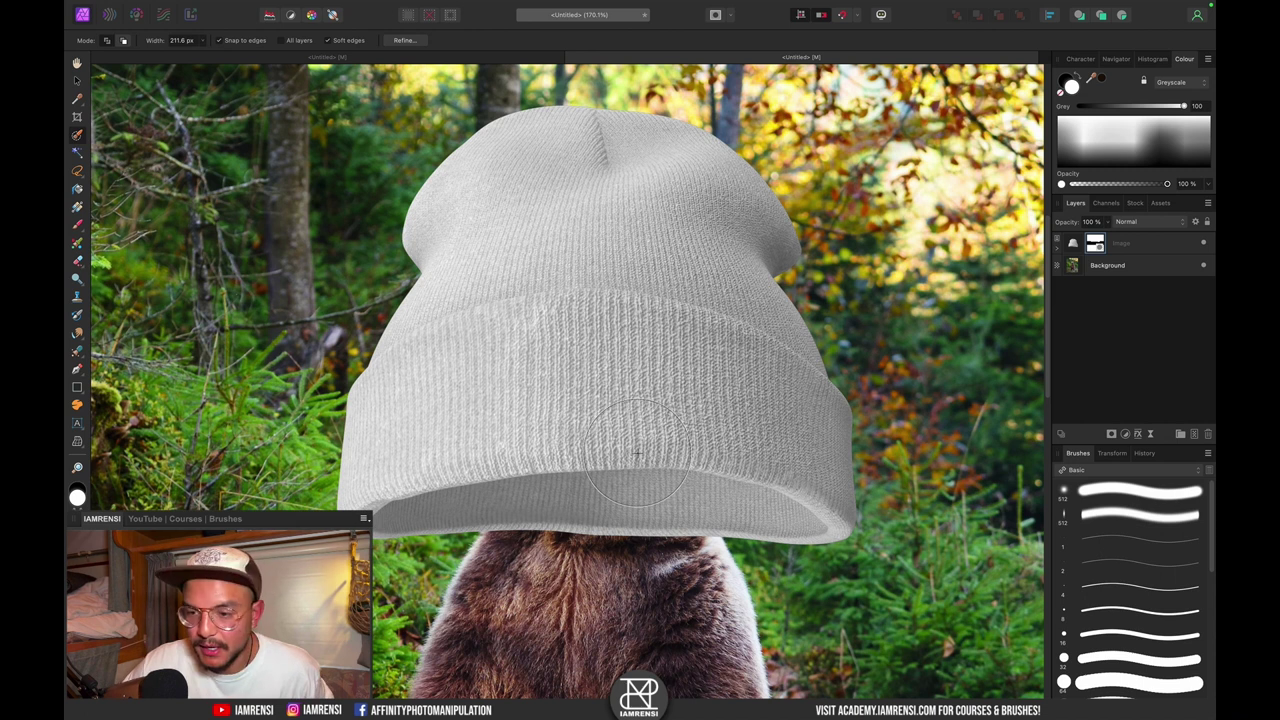
pyautogui.press('v')
pyautogui.press('super+minus')
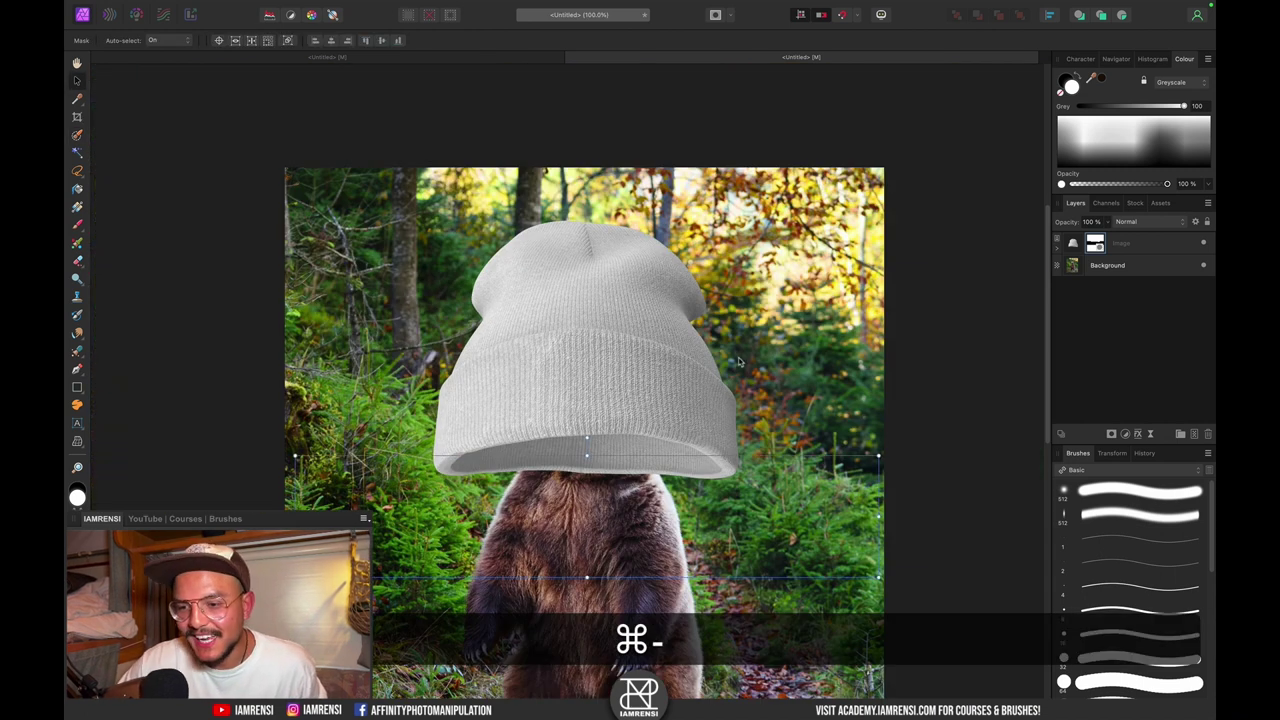
pyautogui.click(1075, 245)
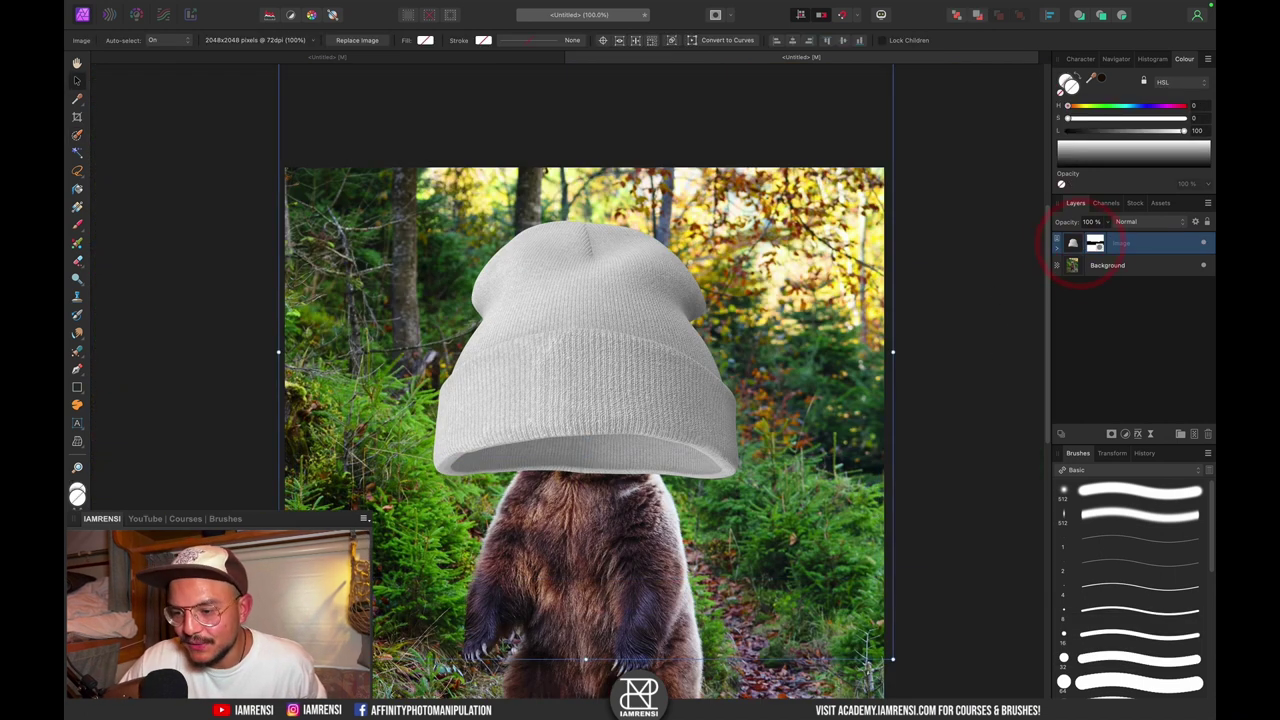
pyautogui.moveTo(893, 658); pyautogui.dragTo(666, 509)
pyautogui.moveTo(643, 404); pyautogui.dragTo(637, 397)
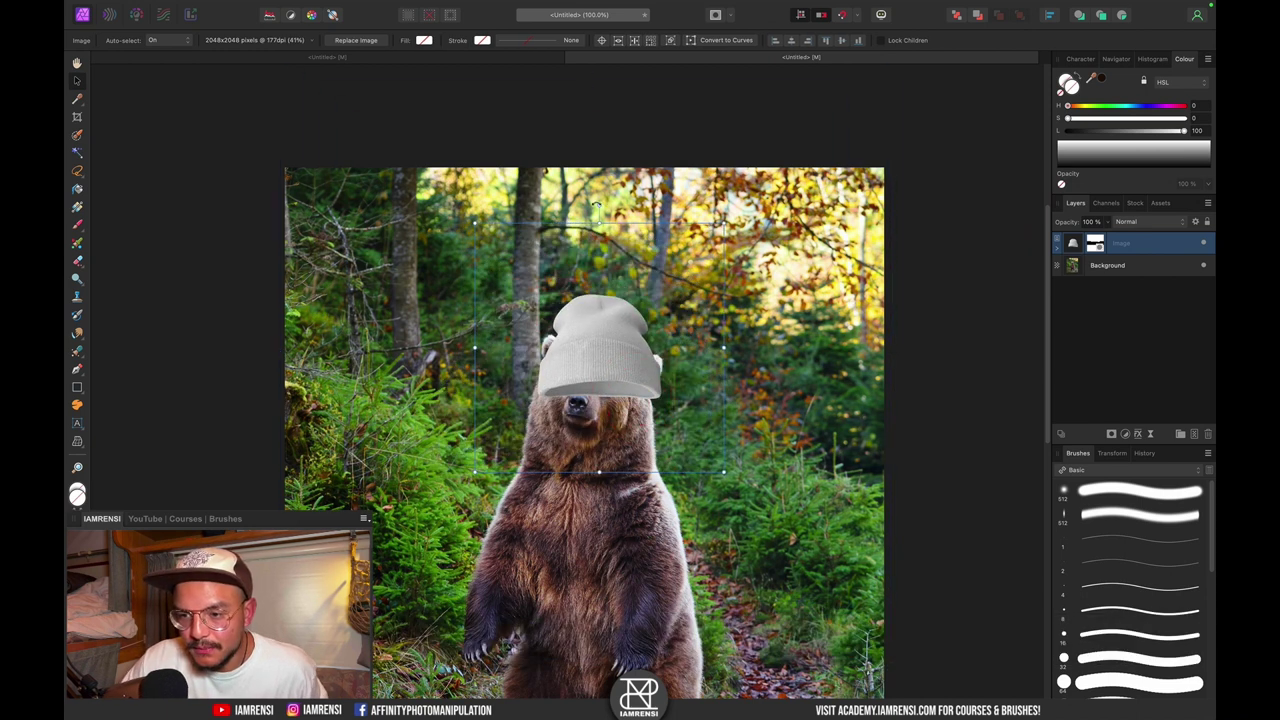
# - Rotate the beanie slightly clockwise to match the tilt of the bear's head and raise it above the eyes
pyautogui.moveTo(600, 205); pyautogui.dragTo(621, 203)
pyautogui.moveTo(601, 326); pyautogui.dragTo(608, 305)
pyautogui.press('super+equal')
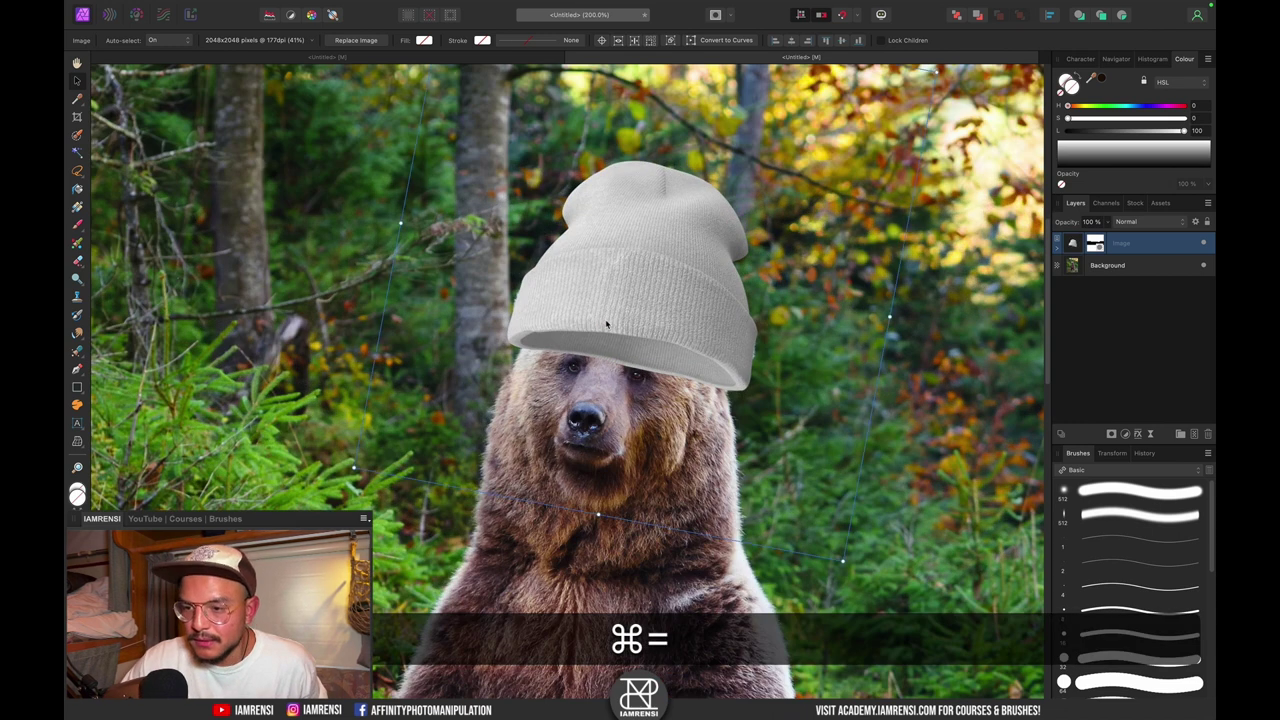
# - Lower the beanie layer's opacity to 74% and reposition the hat so it covers the bear's forehead and ears
pyautogui.moveTo(1066, 222)
pyautogui.mouseDown()
pyautogui.moveTo(1046, 222)
pyautogui.moveTo(1058, 223)
pyautogui.mouseUp()
pyautogui.moveTo(727, 279); pyautogui.dragTo(714, 251)
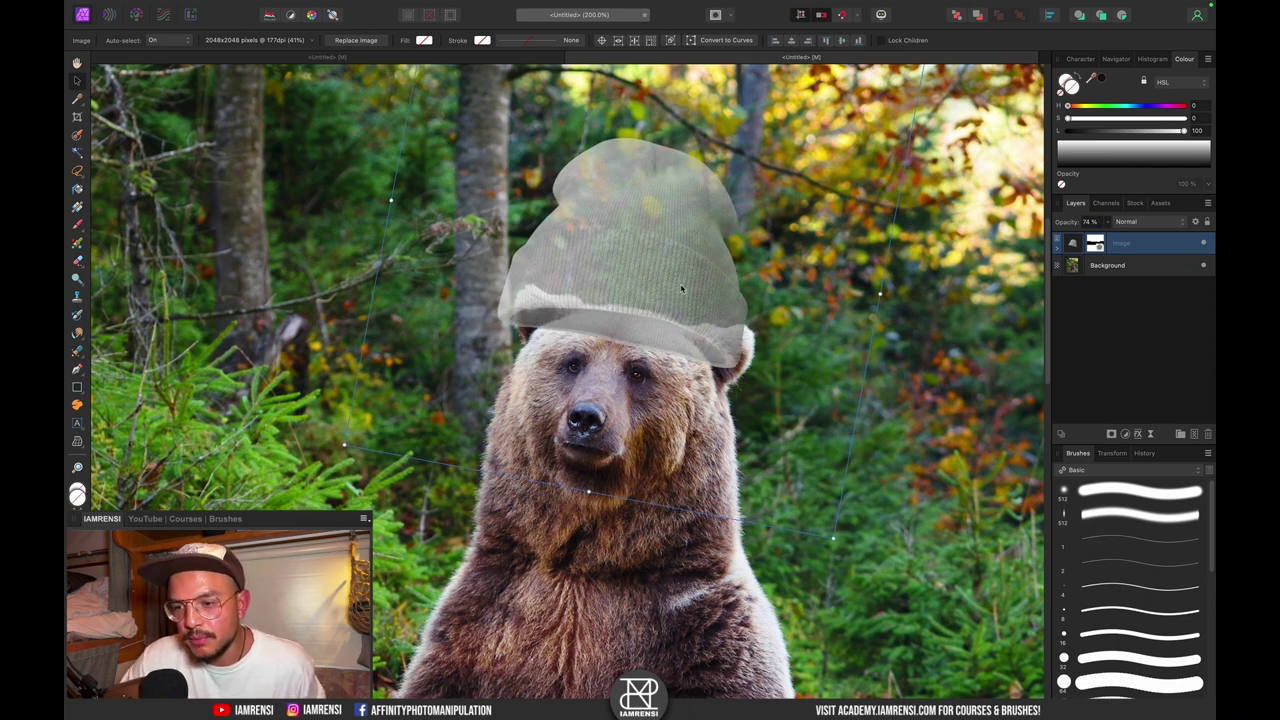
pyautogui.moveTo(681, 289); pyautogui.dragTo(679, 322)
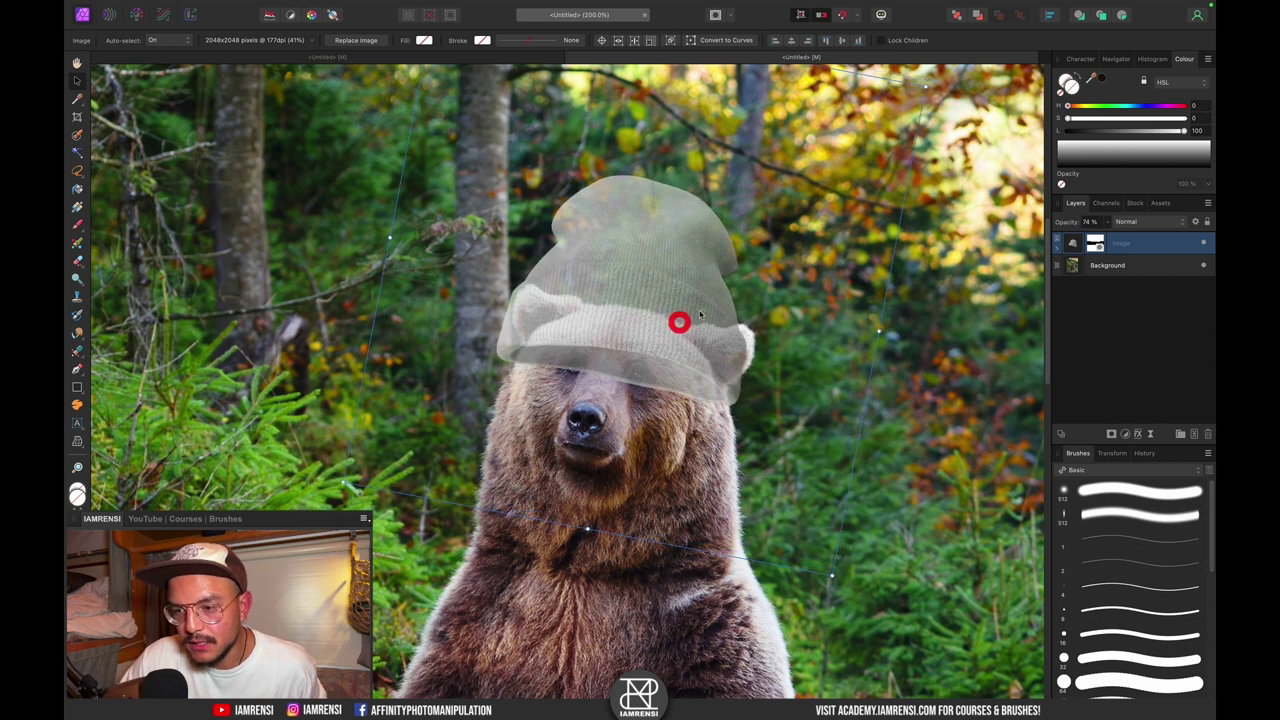
# - Squash the beanie slightly in height, nudge it down onto the head and restore its opacity to 100%
pyautogui.moveTo(925, 87); pyautogui.dragTo(921, 110)
pyautogui.moveTo(770, 323); pyautogui.dragTo(770, 330)
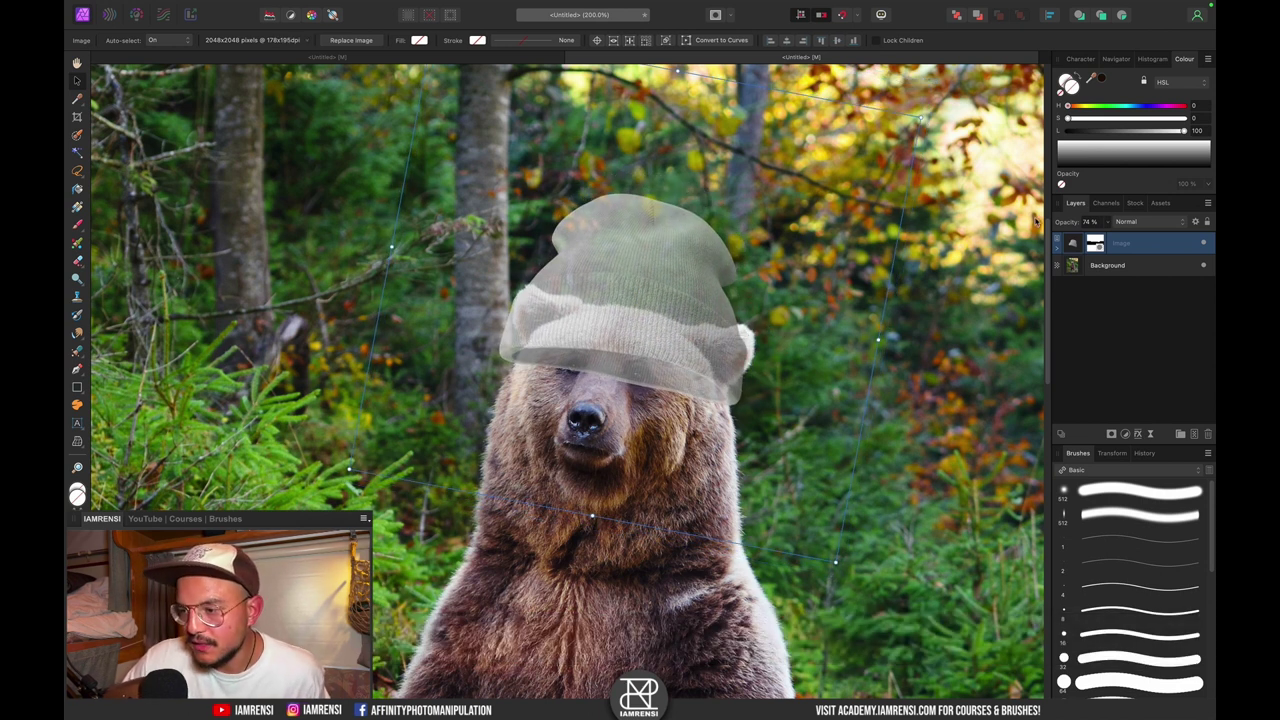
pyautogui.moveTo(1077, 224); pyautogui.dragTo(1206, 226)
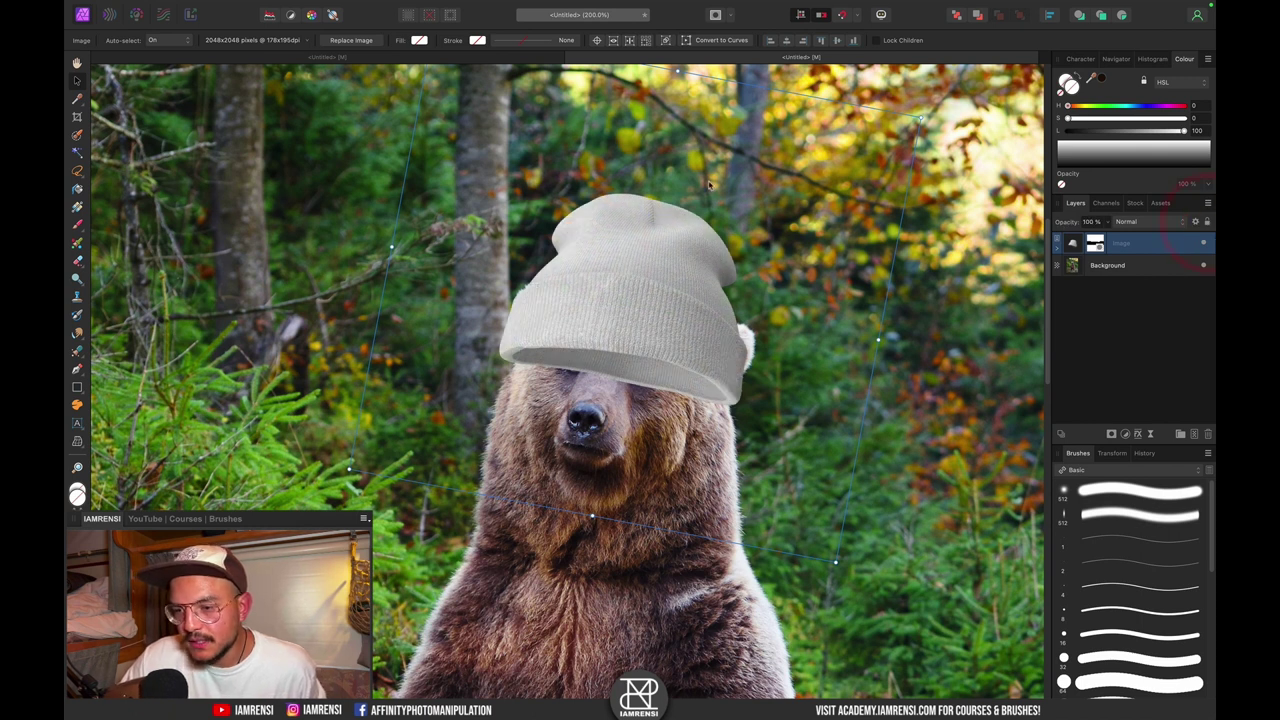
# - Add a second, empty mask and nest it inside the beanie's Image layer below its existing mask
pyautogui.scroll(5, 600, 404)
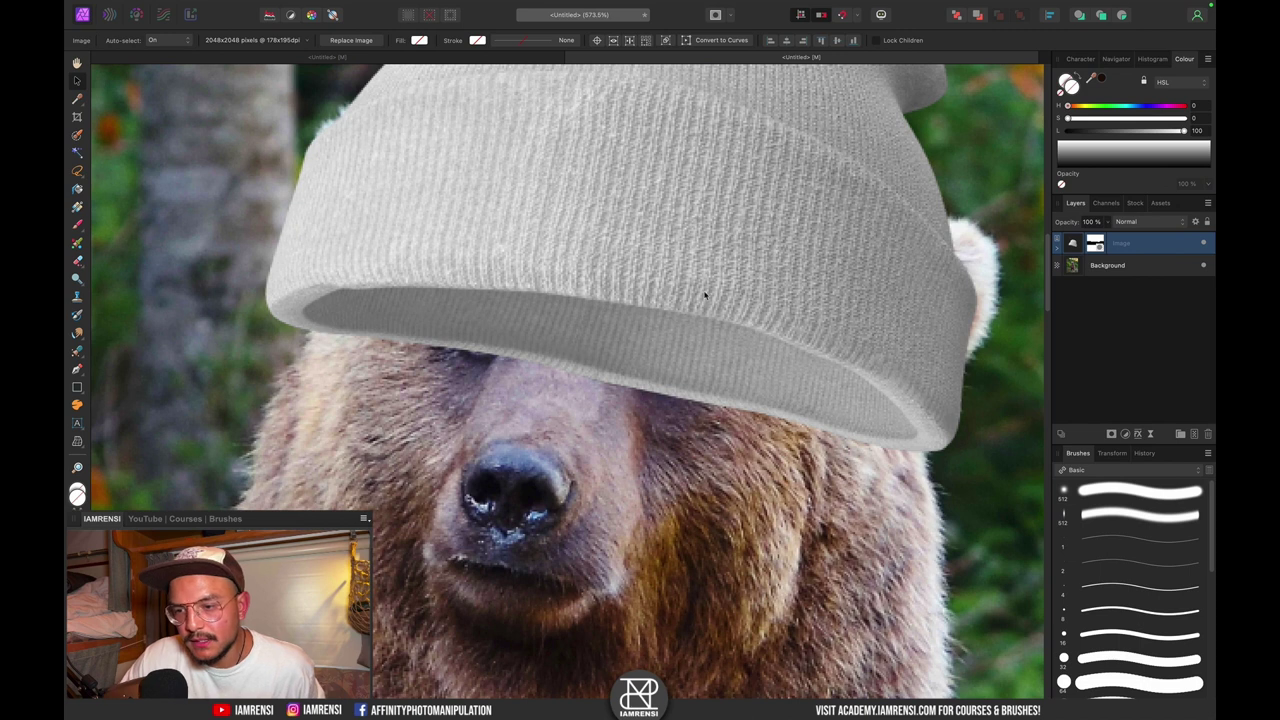
pyautogui.click(1057, 245)
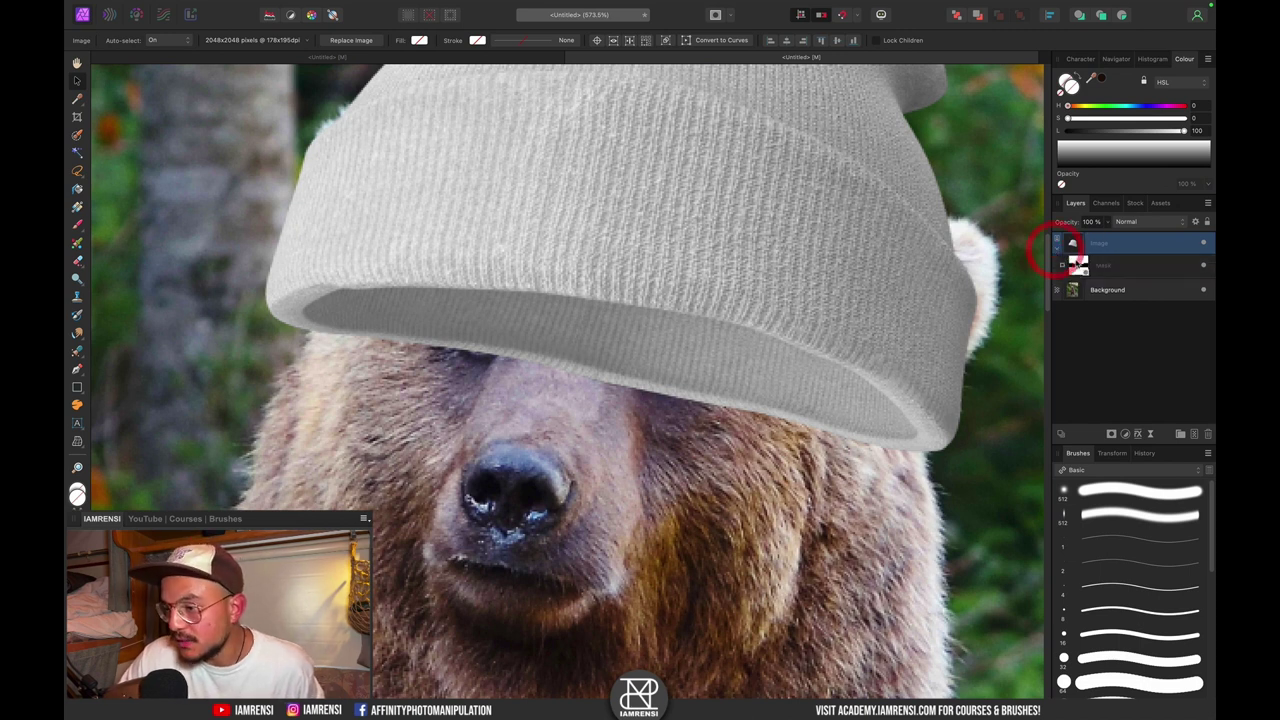
pyautogui.click(1076, 264)
pyautogui.click(1204, 266)
pyautogui.click(1204, 266)
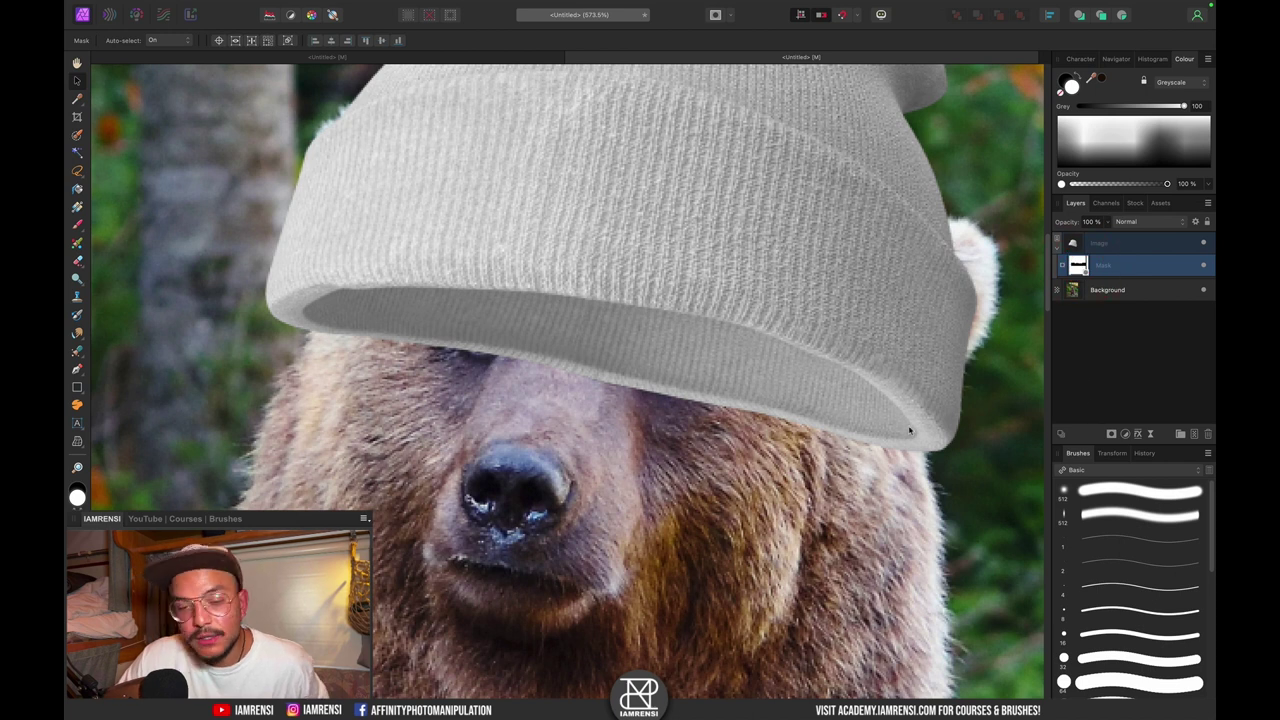
pyautogui.click(1111, 434)
pyautogui.click(1125, 442)
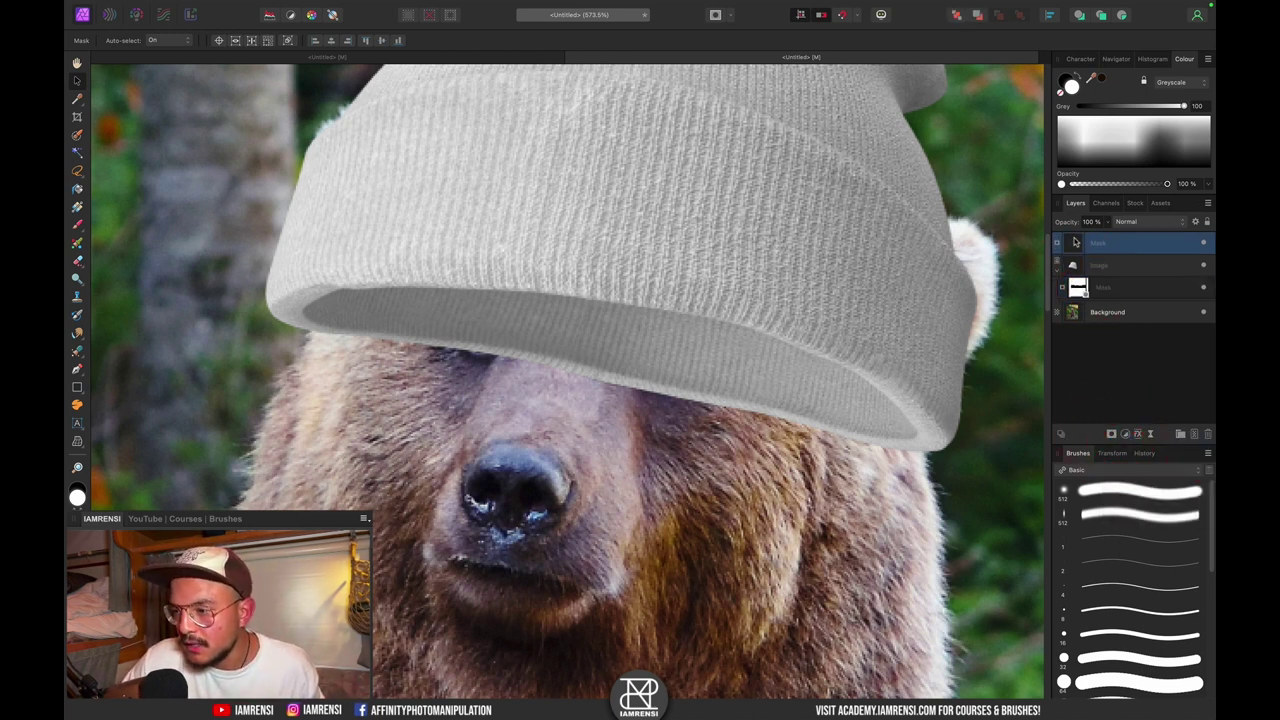
pyautogui.moveTo(1076, 242); pyautogui.dragTo(1095, 267)
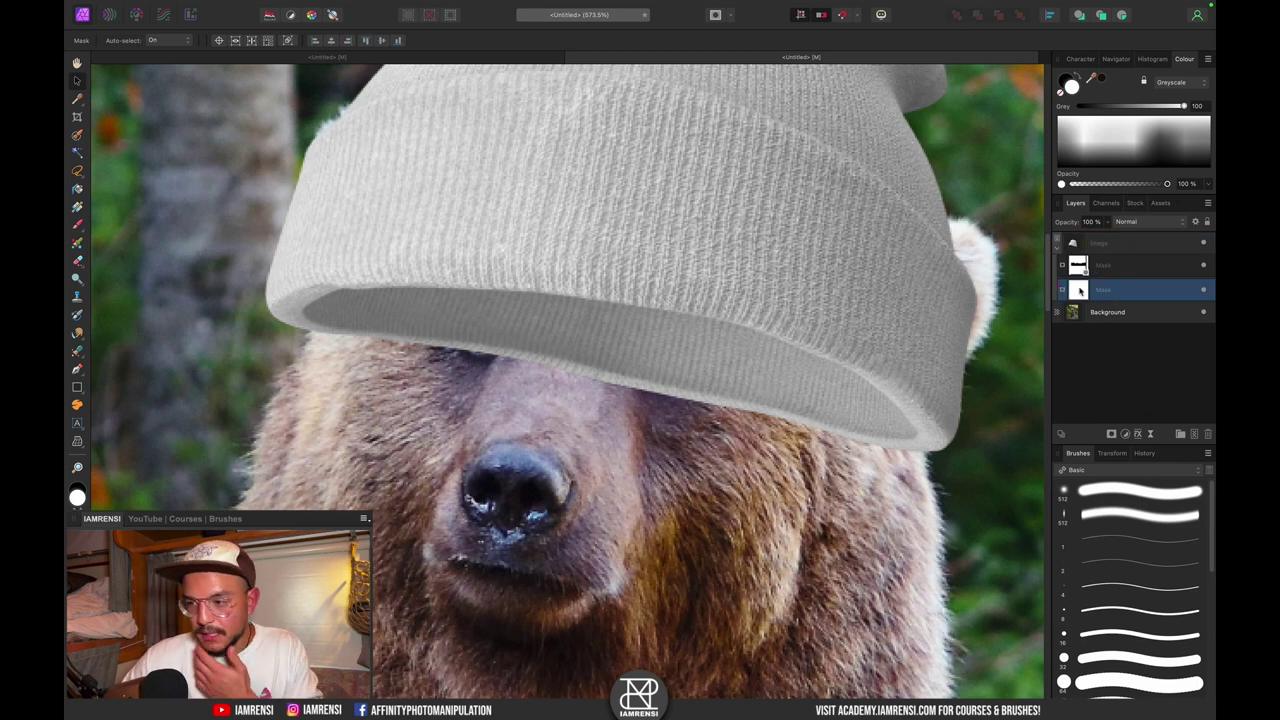
# - Paint black on the new mask with a soft 27.5 px brush to hide the beanie's inner opening and reveal the bear's eyes
pyautogui.press('b')
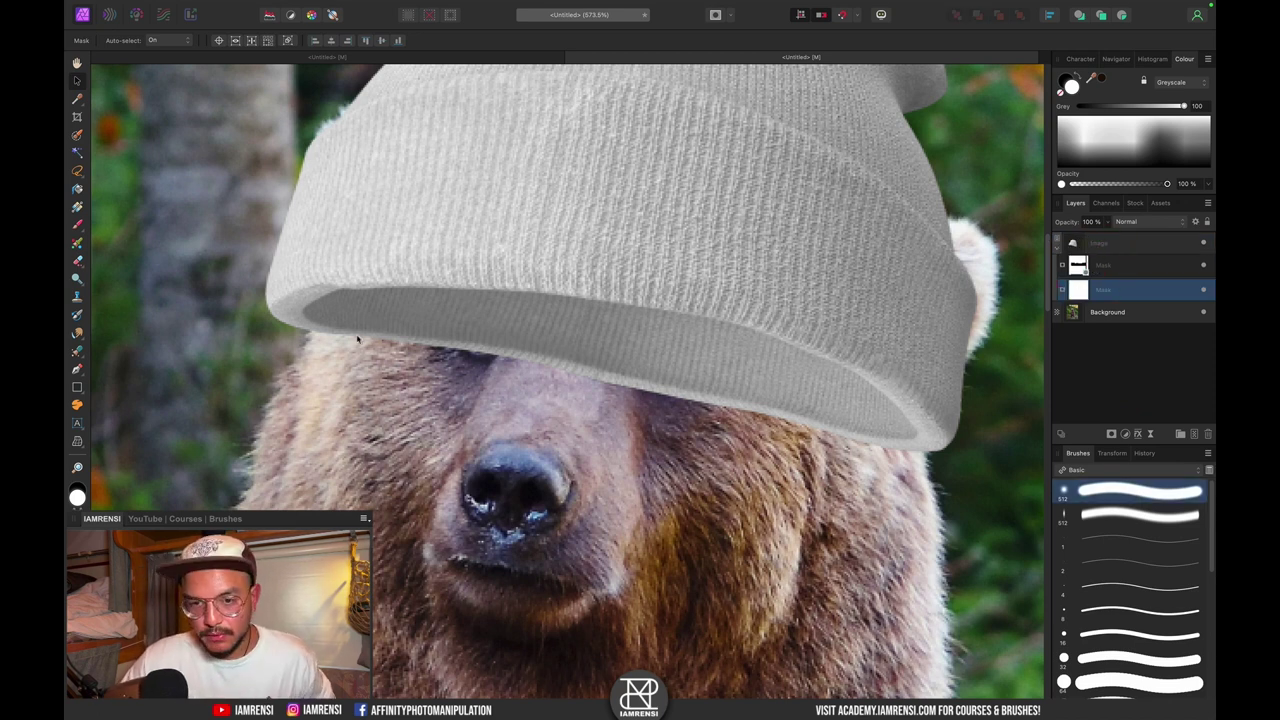
pyautogui.press('[')
pyautogui.hotkey('ctrl', 'z')
pyautogui.press('[')
pyautogui.press('[')
pyautogui.press('[')
pyautogui.press('[')
pyautogui.press('[')
pyautogui.press('[')
pyautogui.press('[')
pyautogui.press('[')
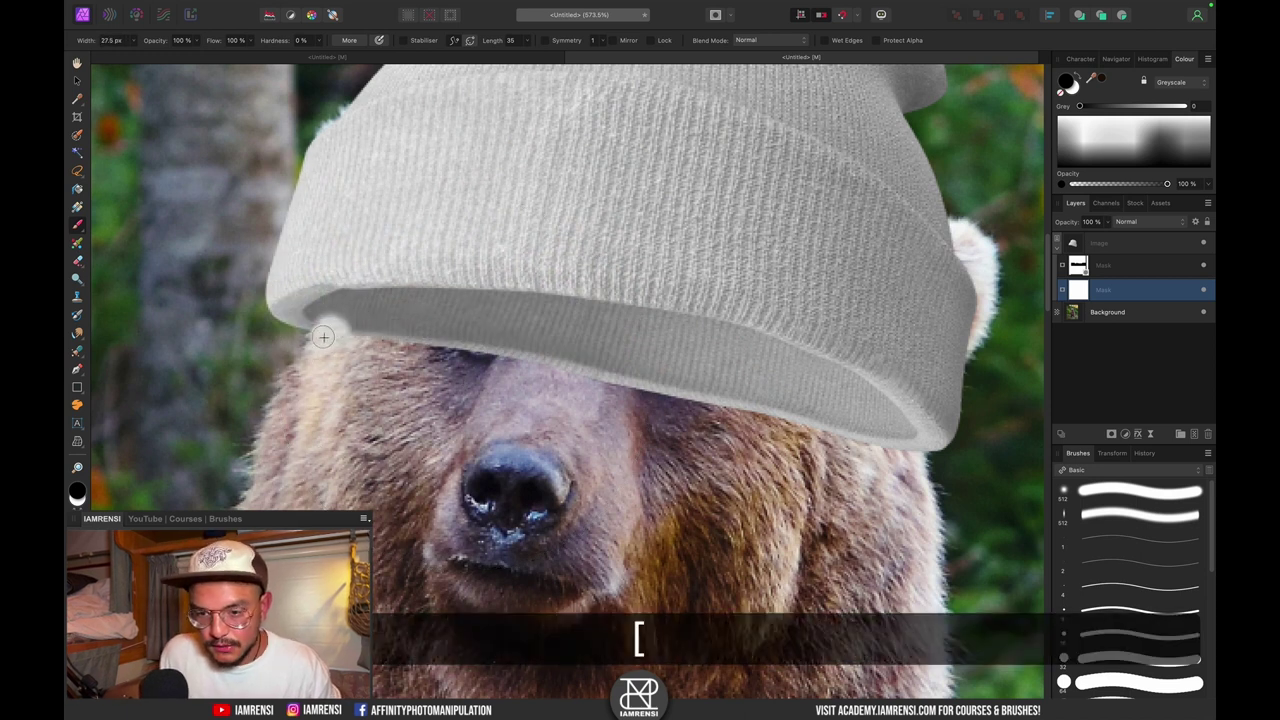
pyautogui.moveTo(323, 337)
pyautogui.mouseDown()
pyautogui.moveTo(322, 312)
pyautogui.moveTo(360, 305)
pyautogui.moveTo(505, 308)
pyautogui.moveTo(682, 330)
pyautogui.moveTo(748, 354)
pyautogui.mouseUp()
pyautogui.press('x')
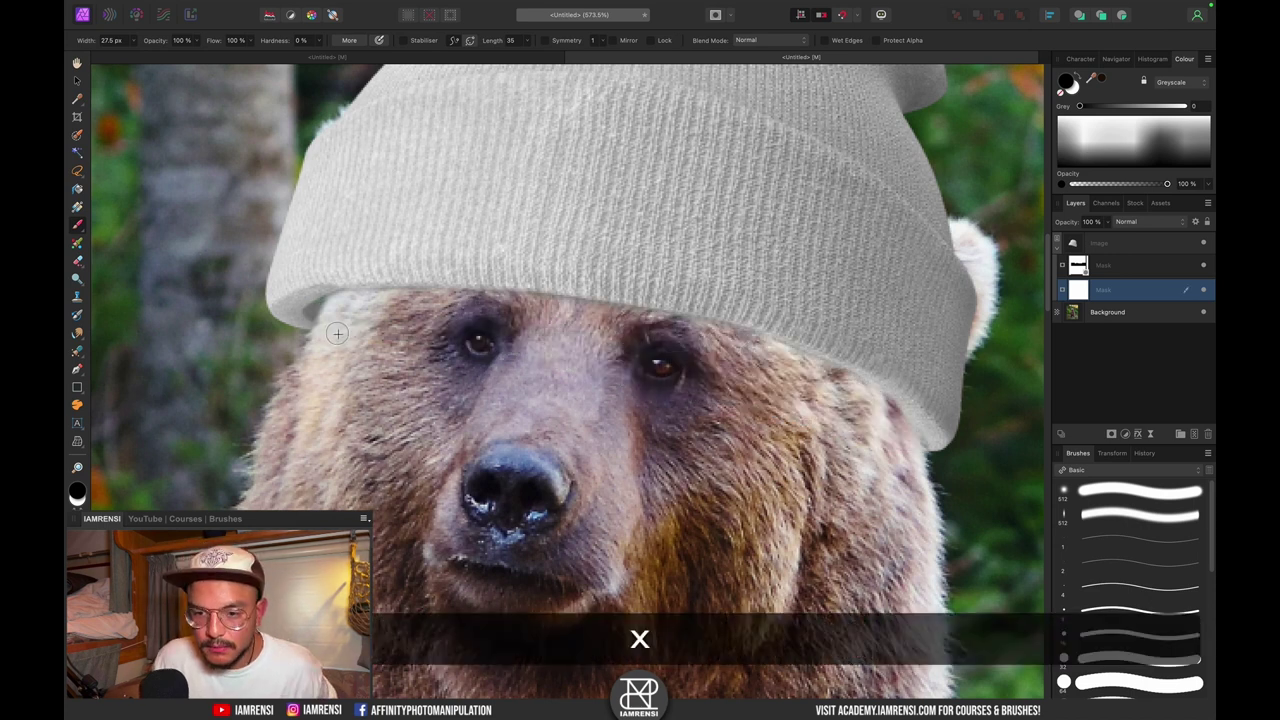
pyautogui.click(339, 337)
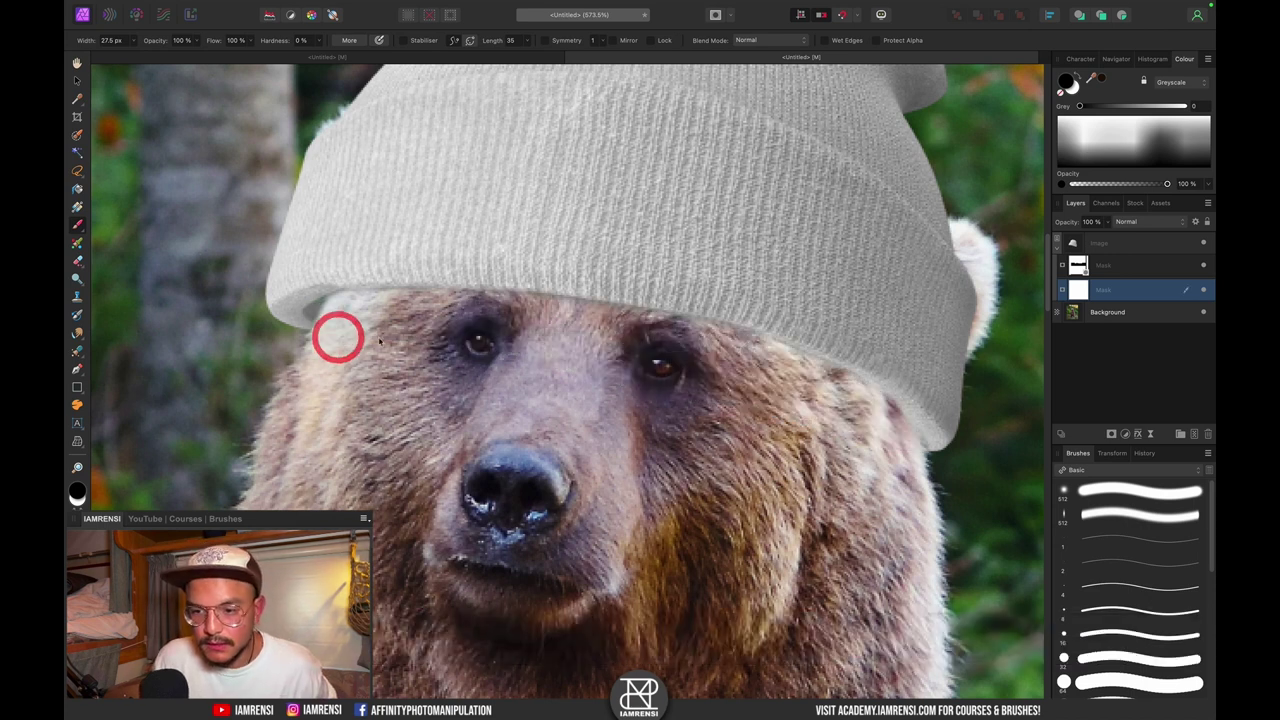
# - Scale the beanie's Image layer down slightly and move it to sit snugly on the bear's forehead between the ears
pyautogui.press('super+0')
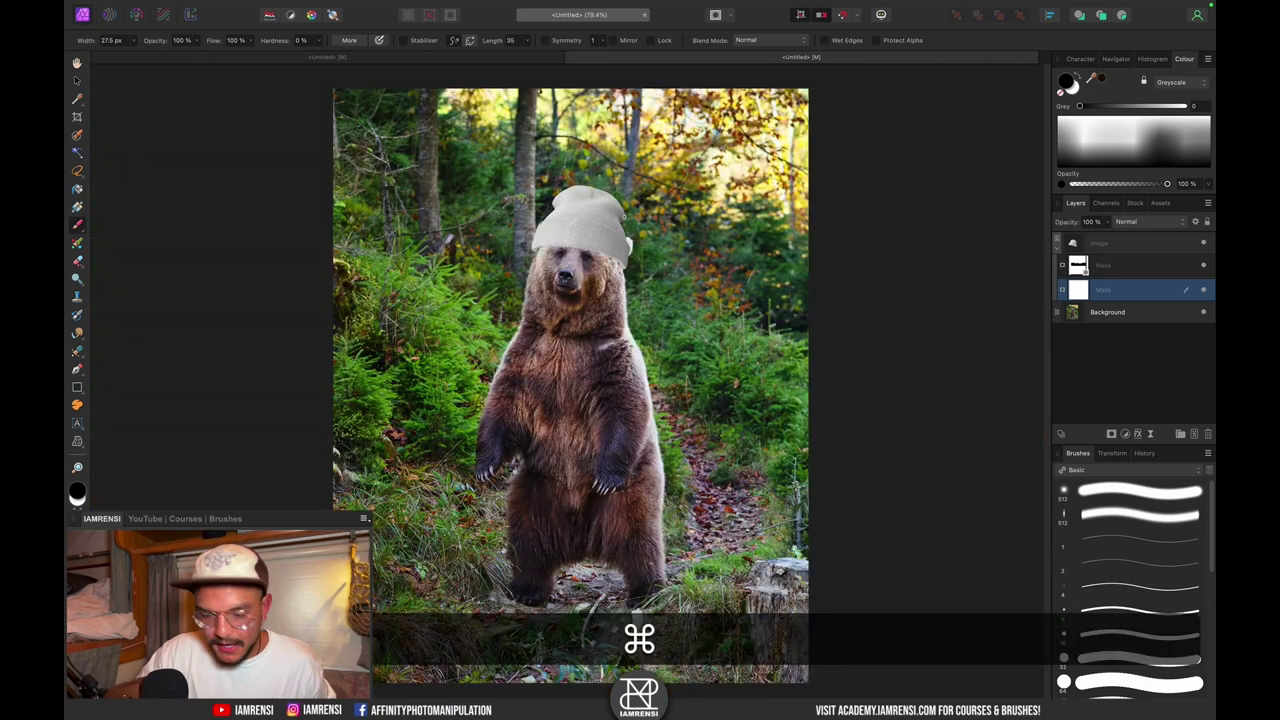
pyautogui.press('super+equal')
pyautogui.press('super+equal')
pyautogui.press('super+equal')
pyautogui.scroll(5, 623, 216)
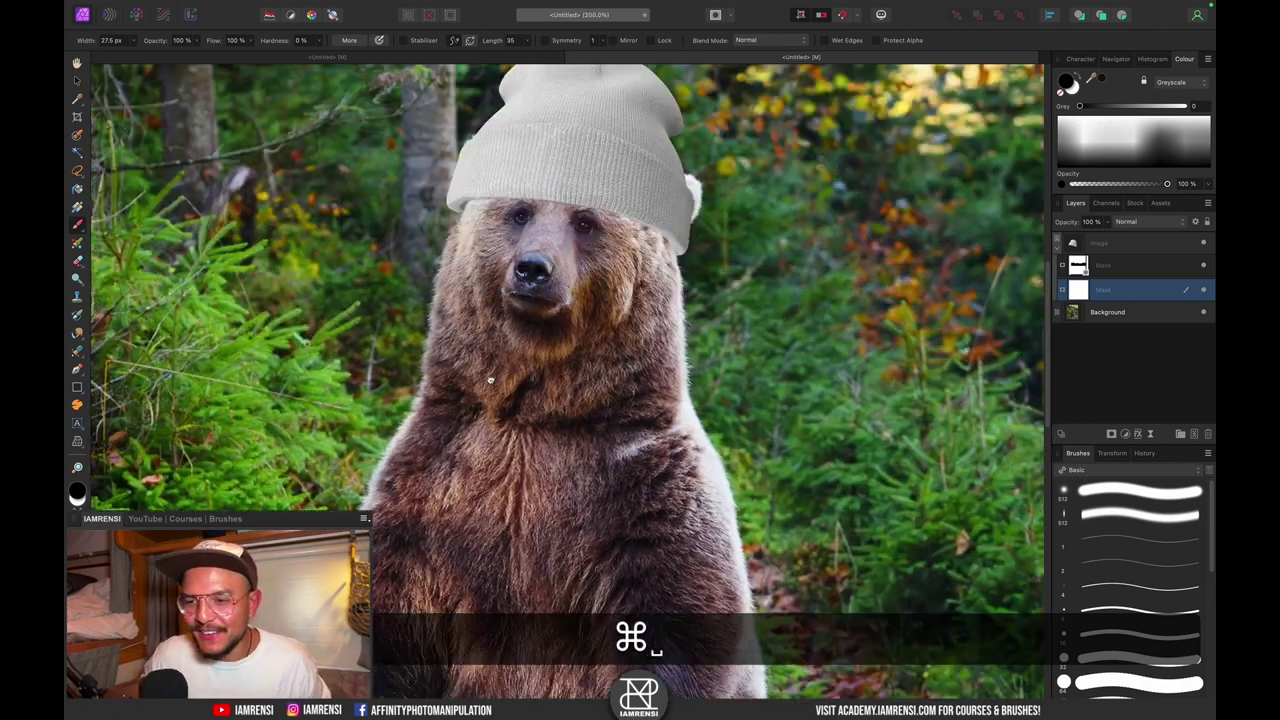
pyautogui.press('v')
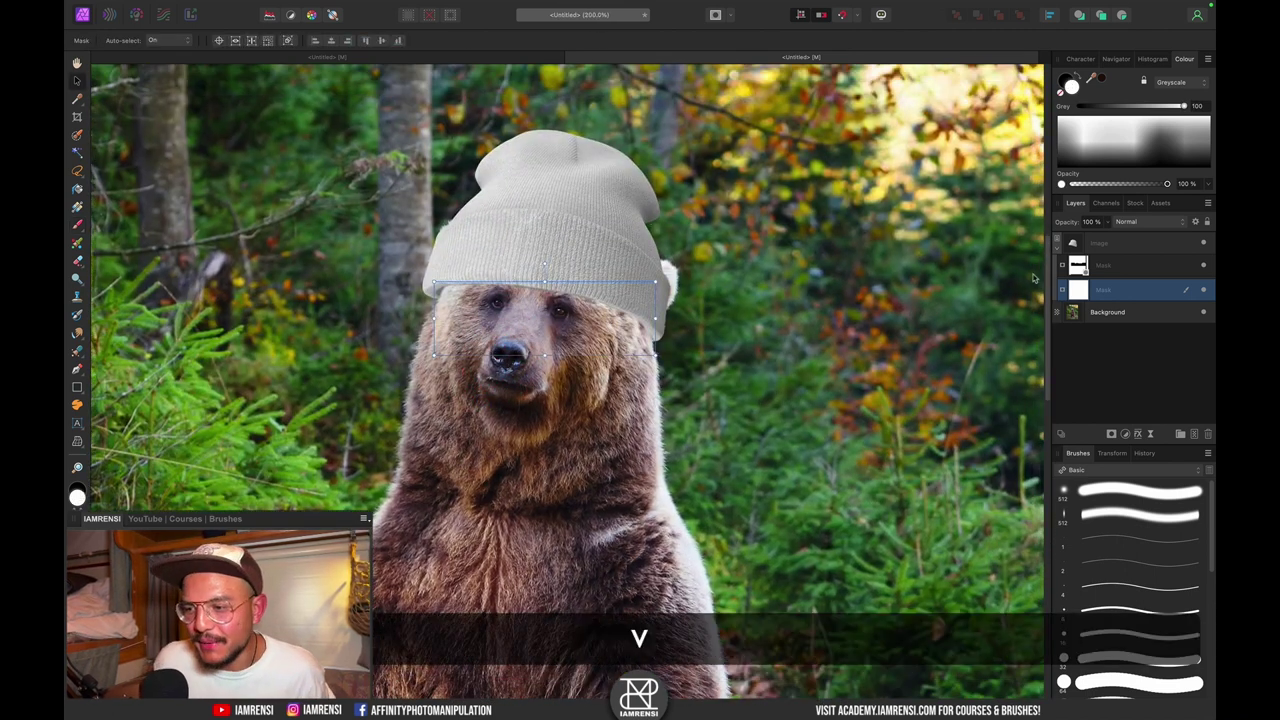
pyautogui.click(1120, 244)
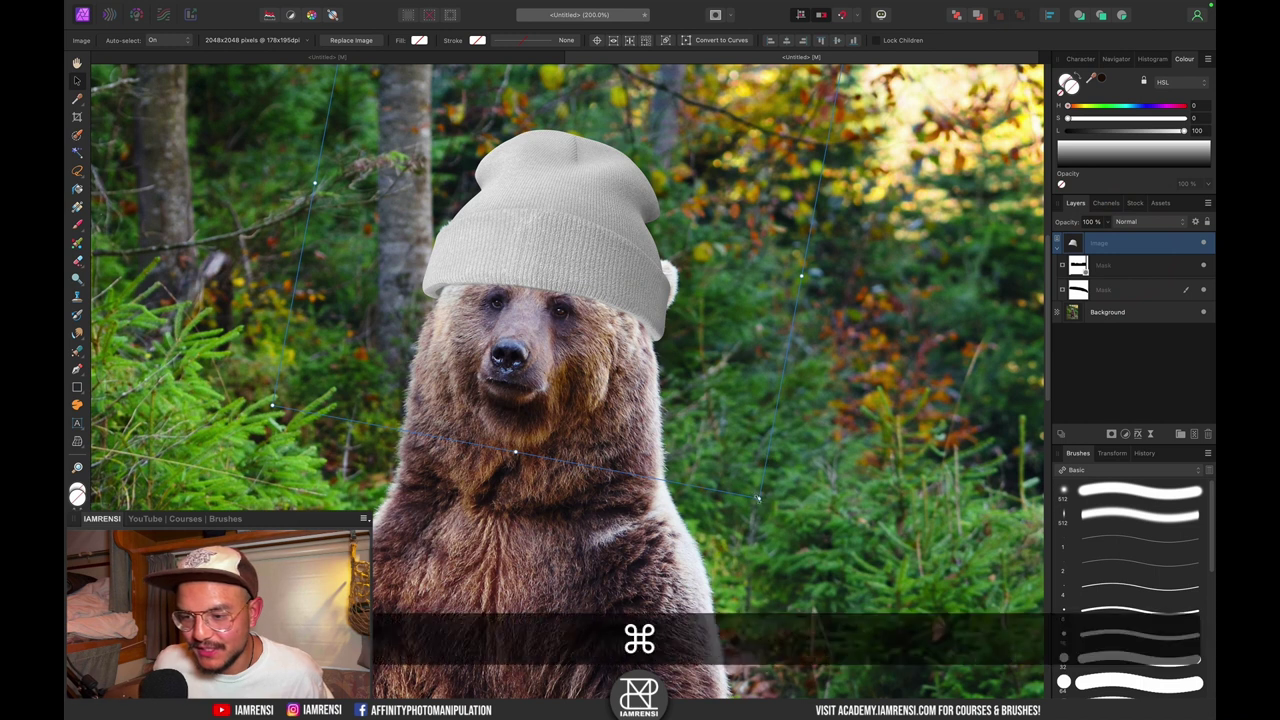
pyautogui.moveTo(759, 498); pyautogui.dragTo(741, 473)
pyautogui.moveTo(632, 278); pyautogui.dragTo(631, 286)
# - Add a new pixel layer directly above Background and hide the beanie's Image layer to expose the bear's ears
pyautogui.press('super')
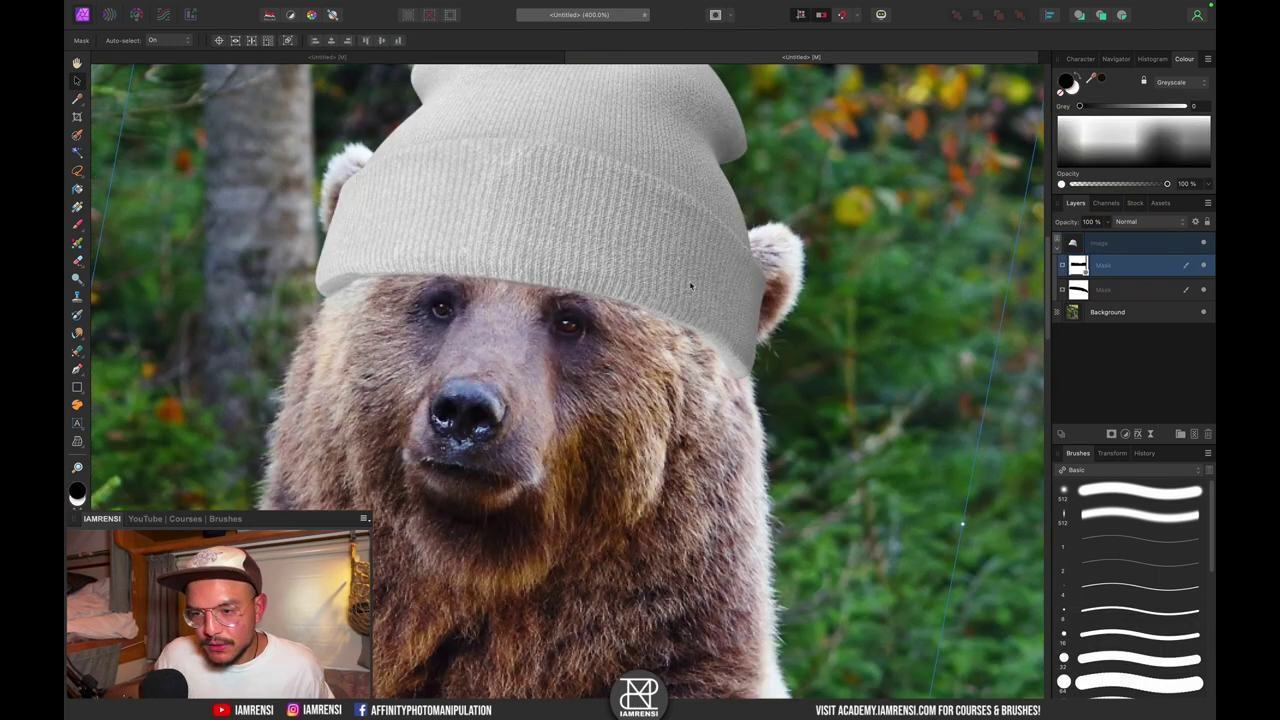
pyautogui.click(1108, 315)
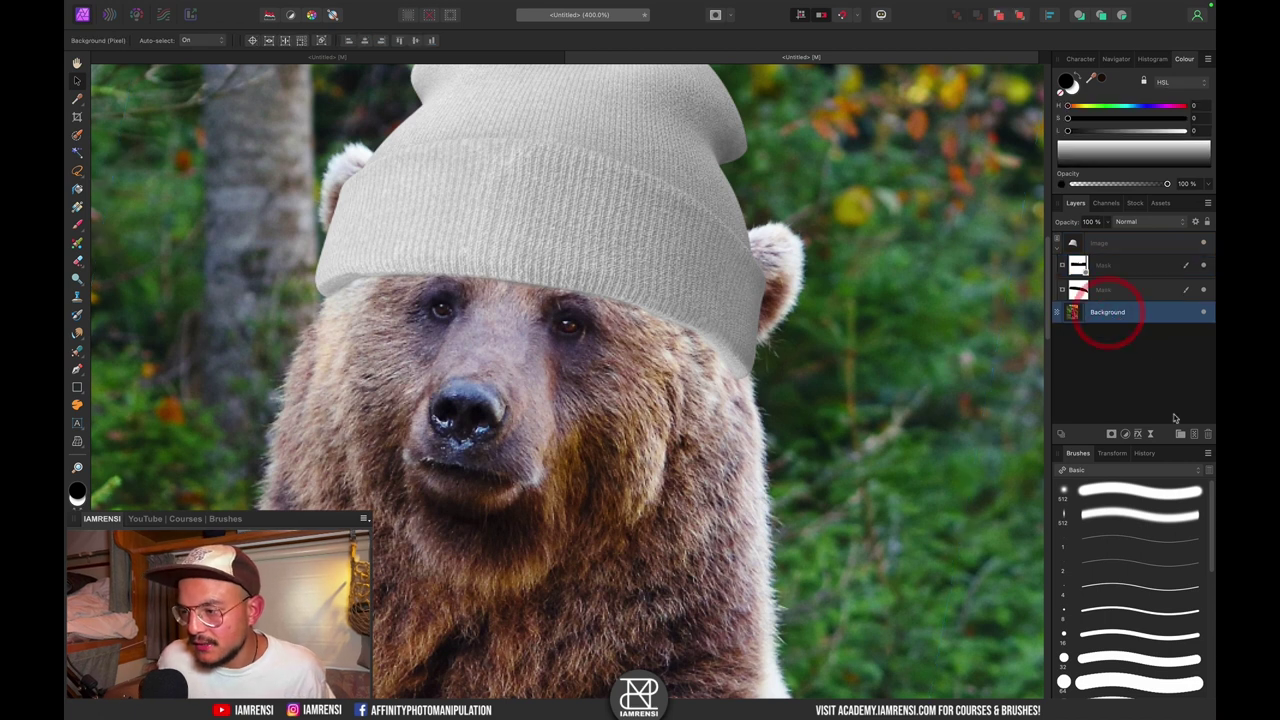
pyautogui.click(1195, 434)
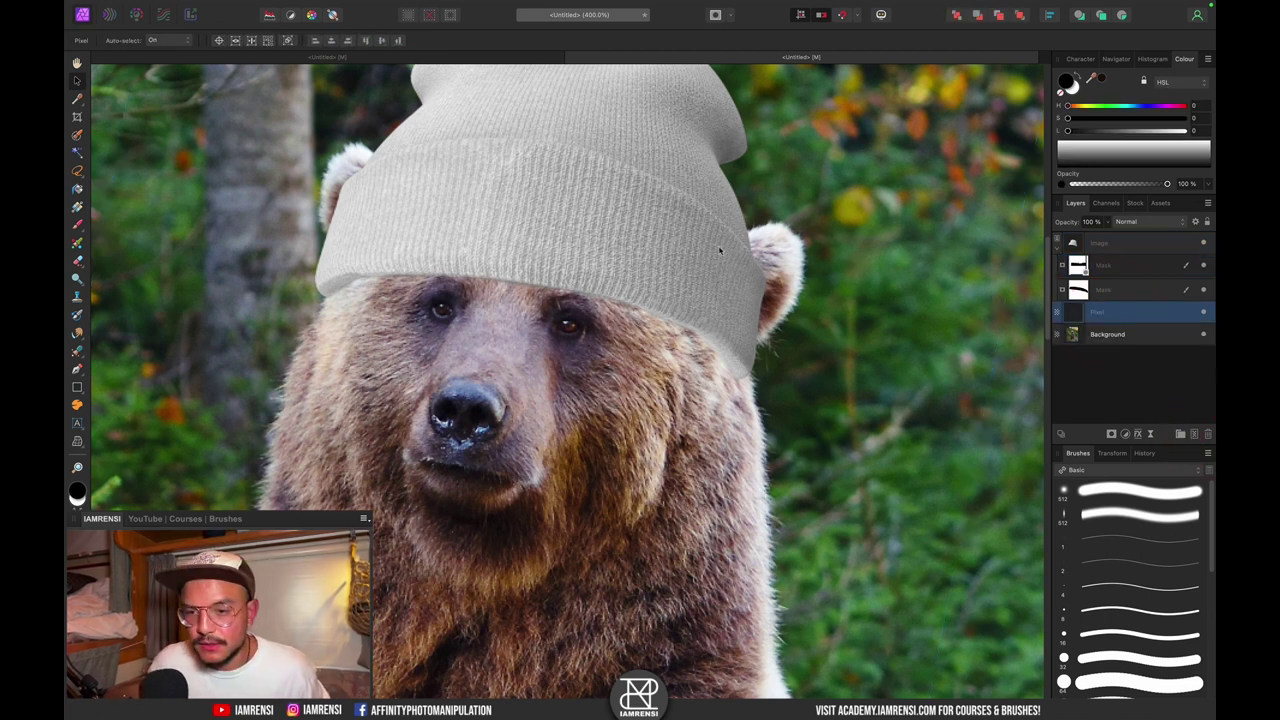
pyautogui.click(1202, 244)
pyautogui.moveTo(545, 178); pyautogui.dragTo(520, 283)
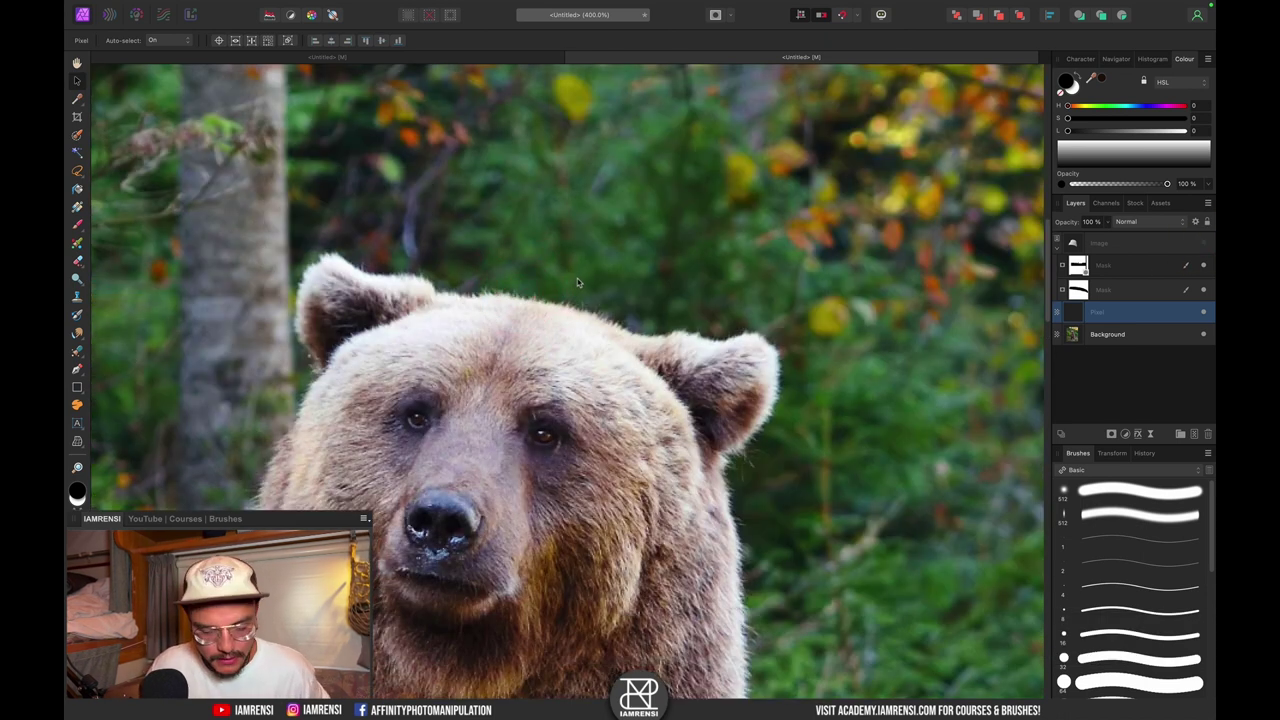
# - Set the Clone Brush source to Current Layer & Below and clone forest background over the ear beside the yellow leaves
pyautogui.click(77, 296)
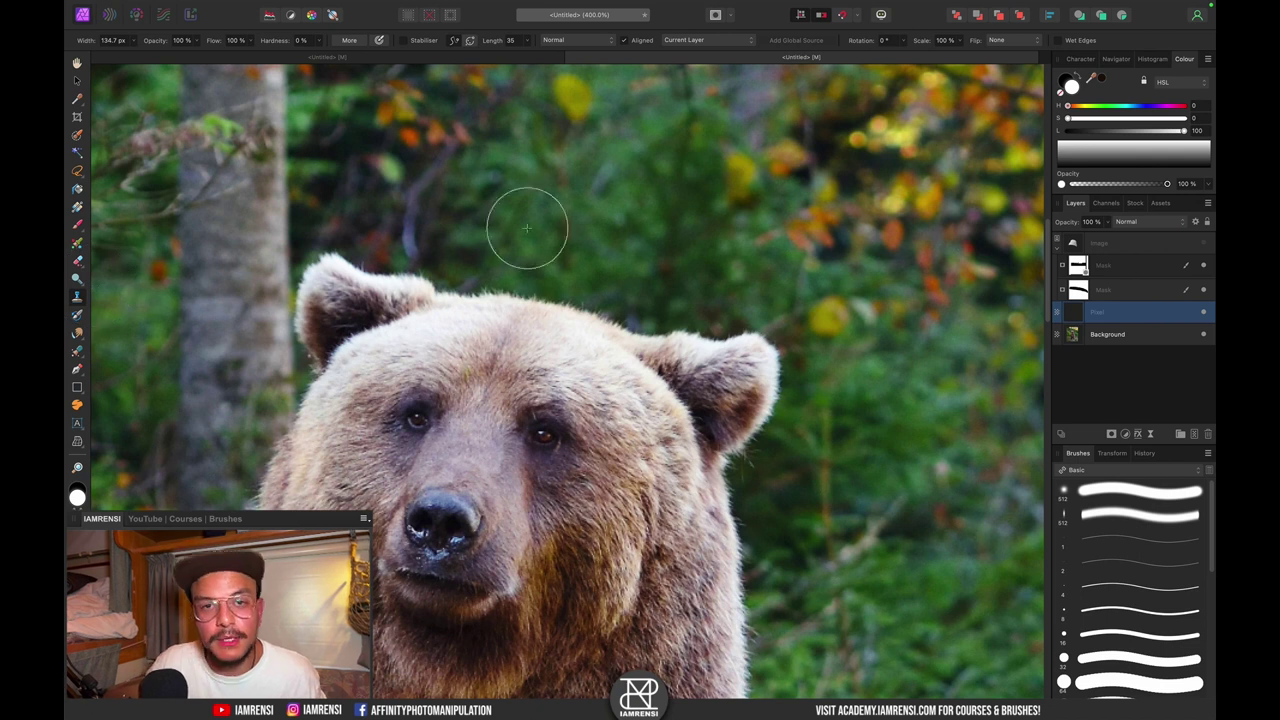
pyautogui.moveTo(743, 314); pyautogui.dragTo(657, 271)
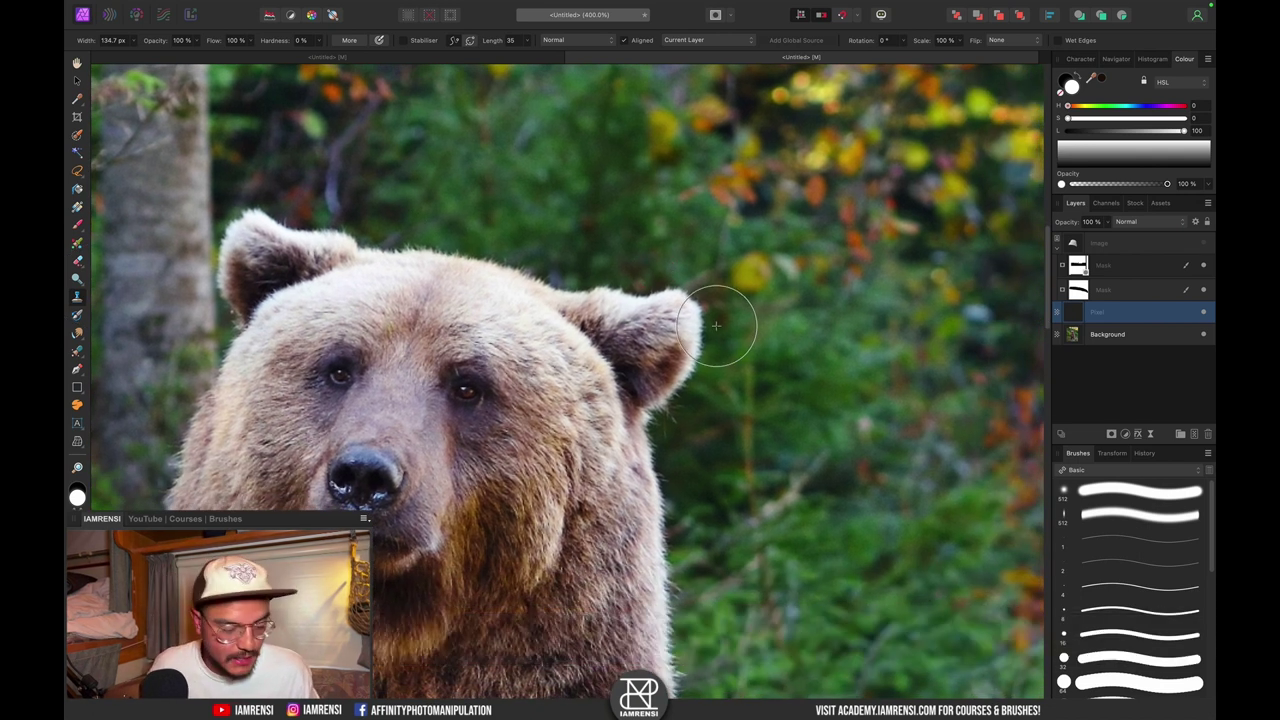
pyautogui.press('alt')
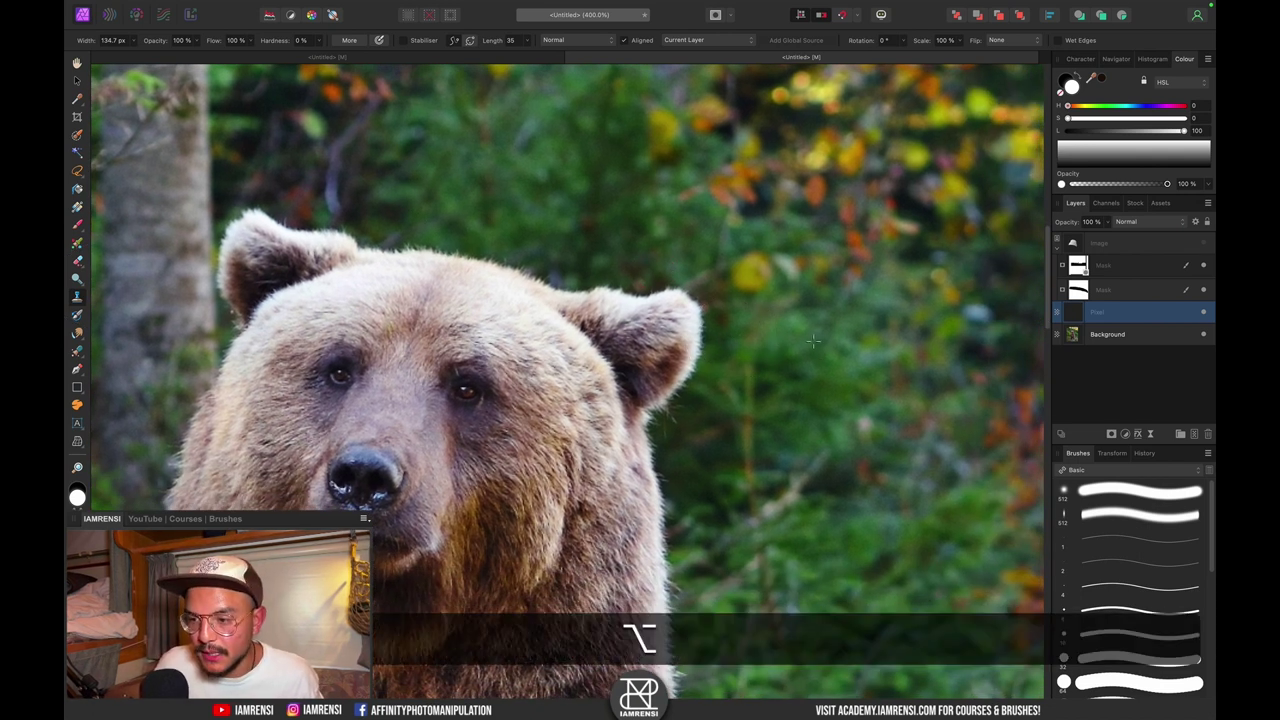
pyautogui.click(707, 41)
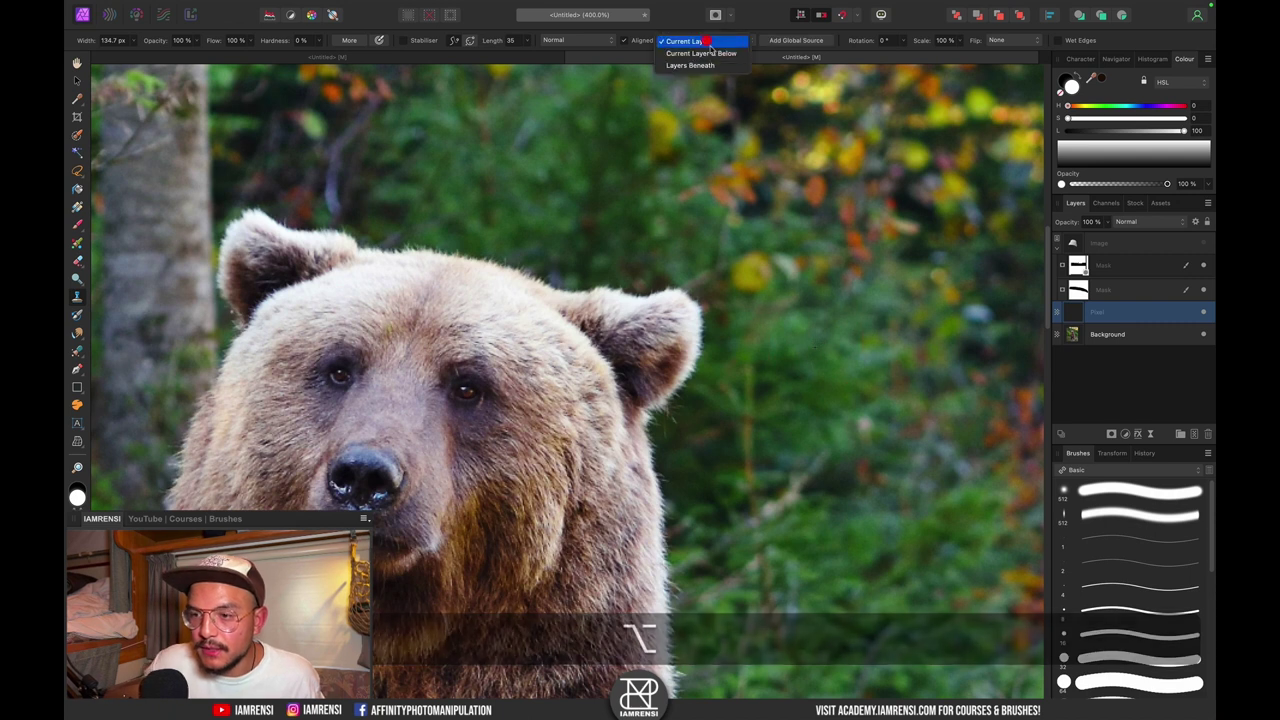
pyautogui.click(693, 51)
pyautogui.moveTo(681, 382)
pyautogui.mouseDown()
pyautogui.moveTo(656, 310)
pyautogui.moveTo(685, 317)
pyautogui.moveTo(619, 285)
pyautogui.moveTo(688, 374)
pyautogui.mouseUp()
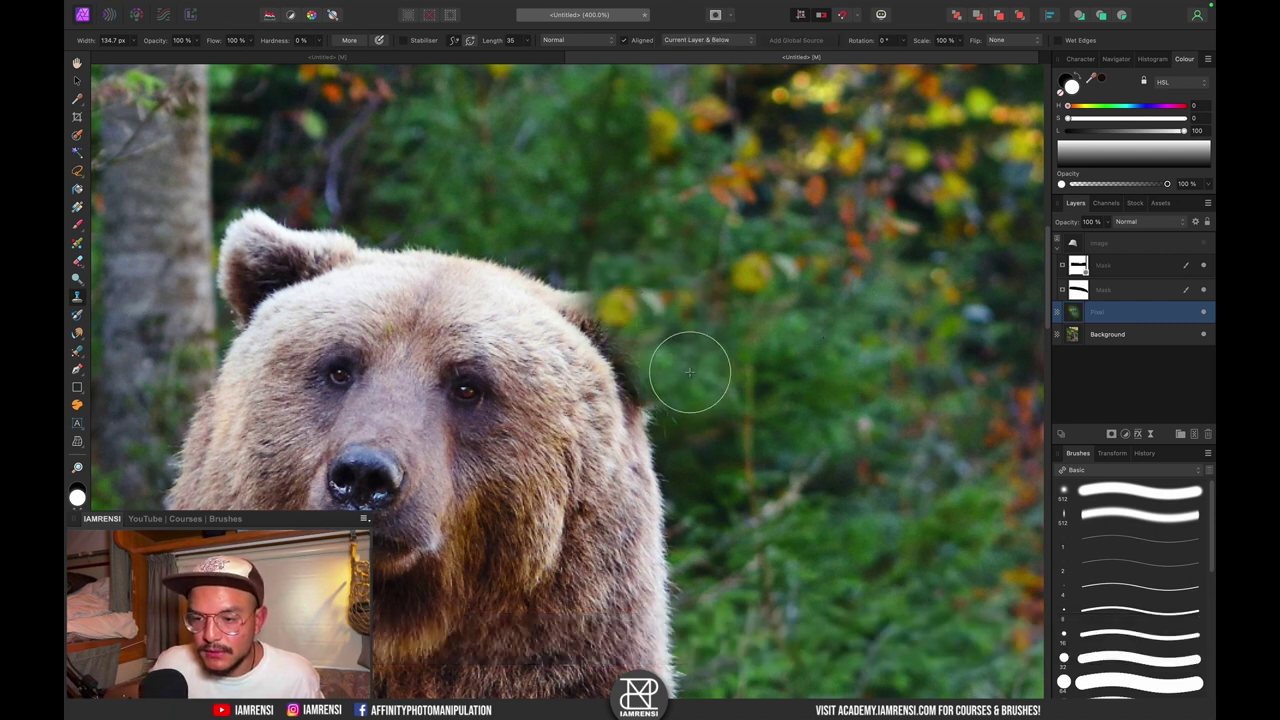
# - Clone nearby forest background over the bear's other ear, next to the tree trunk, with a smaller soft brush
pyautogui.press('[')
pyautogui.press('[')
pyautogui.press('[')
pyautogui.press('[')
pyautogui.press('space')
pyautogui.moveTo(378, 223); pyautogui.dragTo(600, 268)
pyautogui.moveTo(515, 237); pyautogui.dragTo(520, 244)
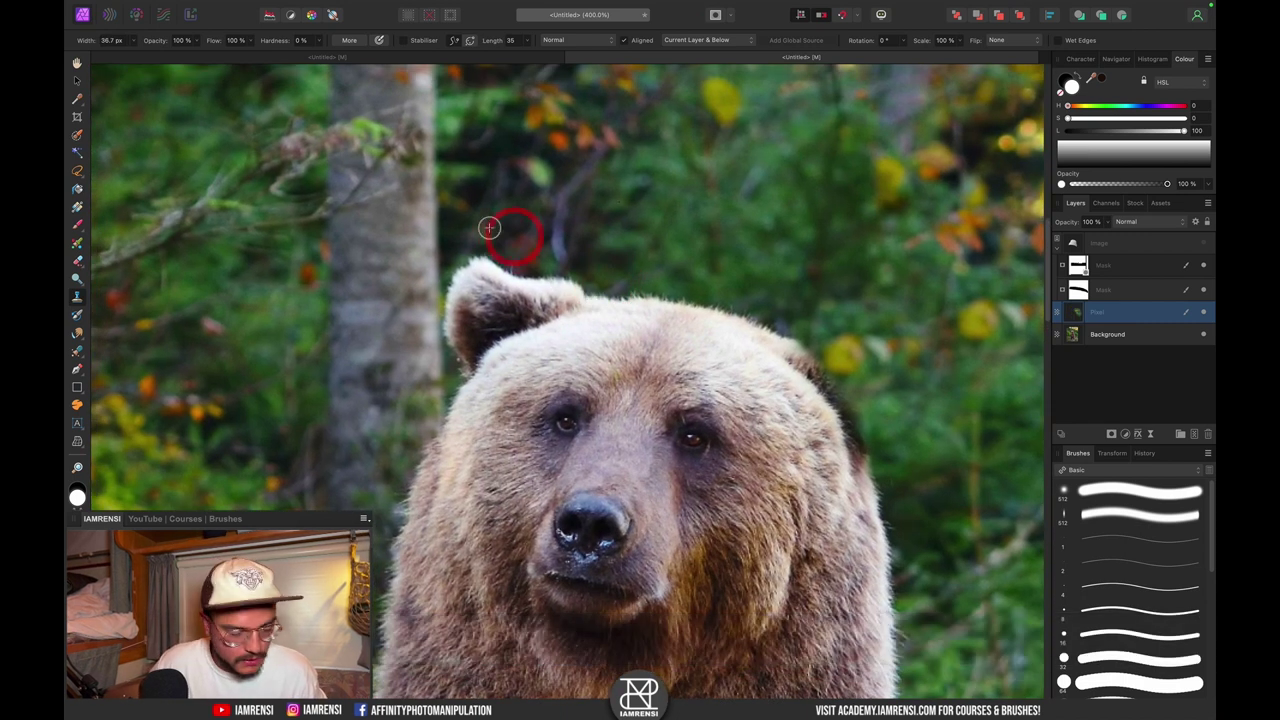
pyautogui.keyDown('alt'); pyautogui.click(471, 199); pyautogui.keyUp('alt')
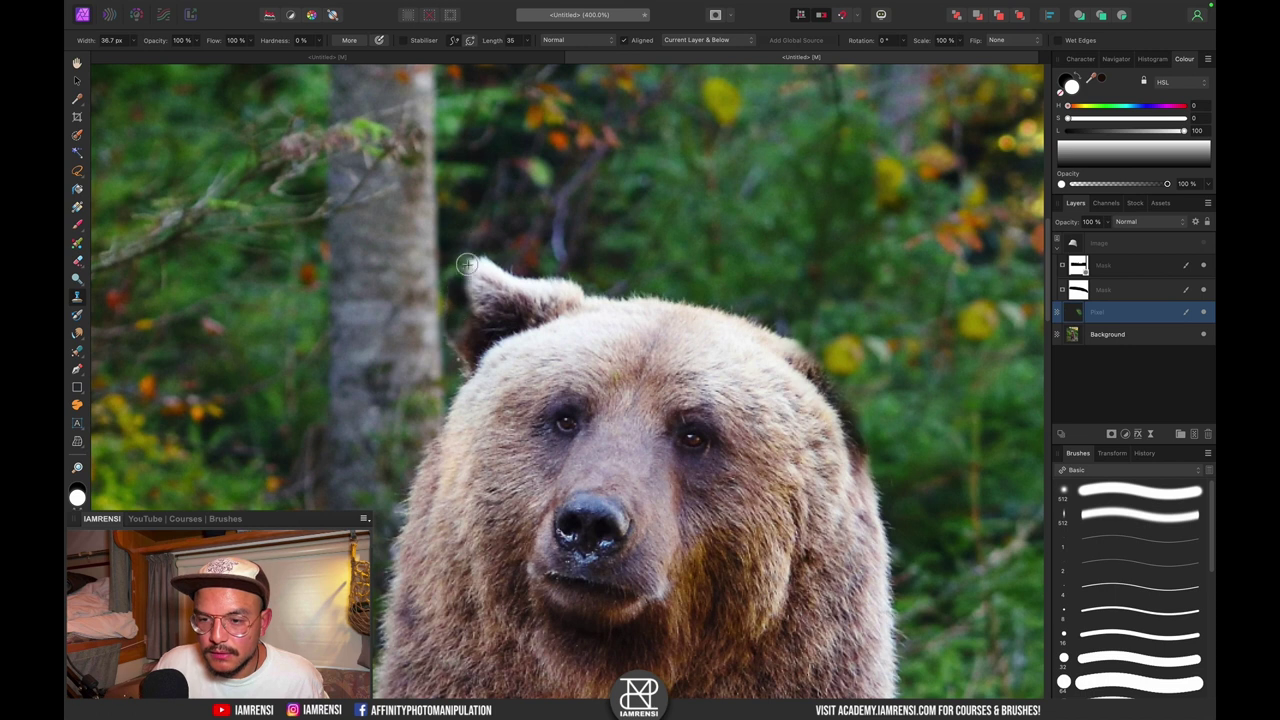
pyautogui.moveTo(467, 264)
pyautogui.mouseDown()
pyautogui.moveTo(533, 276)
pyautogui.moveTo(471, 334)
pyautogui.moveTo(500, 360)
pyautogui.mouseUp()
# - Show the beanie's Image layer again over the cloned-out ears
pyautogui.click(1201, 246)
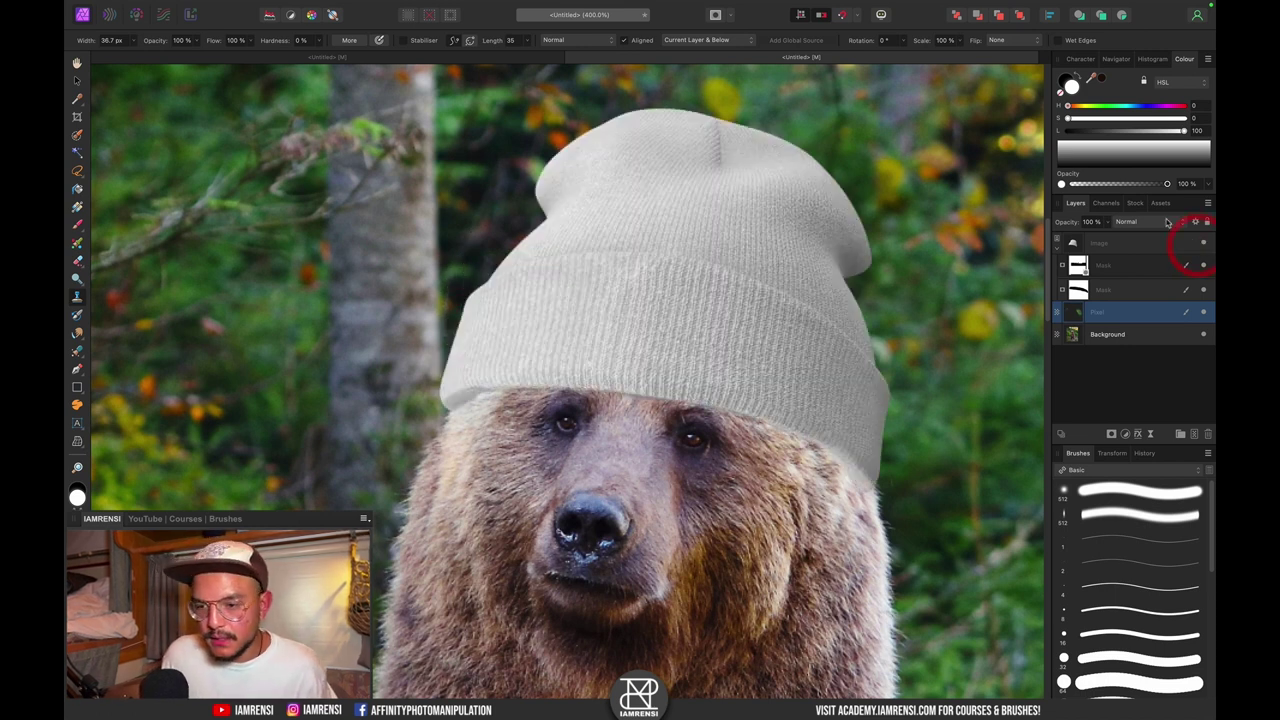
pyautogui.press('super+0')
pyautogui.press('super+equal')
pyautogui.press('super+equal')
pyautogui.press('super+equal')
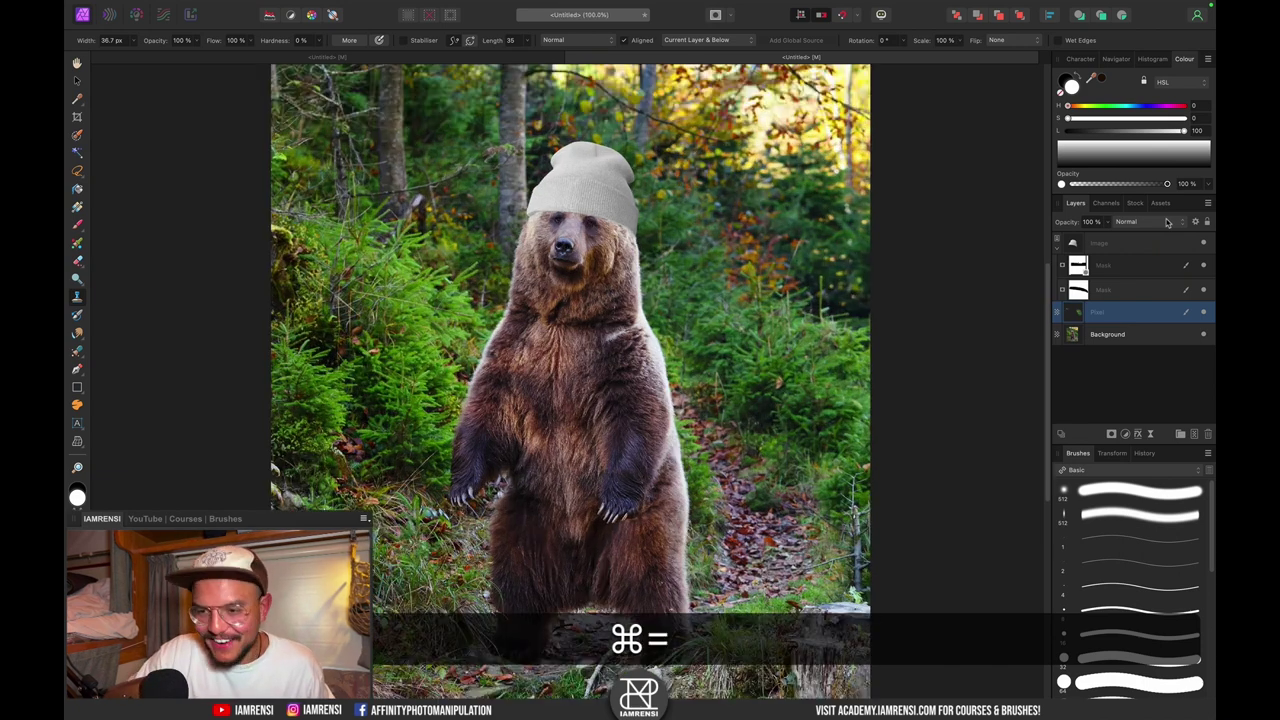
pyautogui.moveTo(561, 72); pyautogui.dragTo(541, 587)
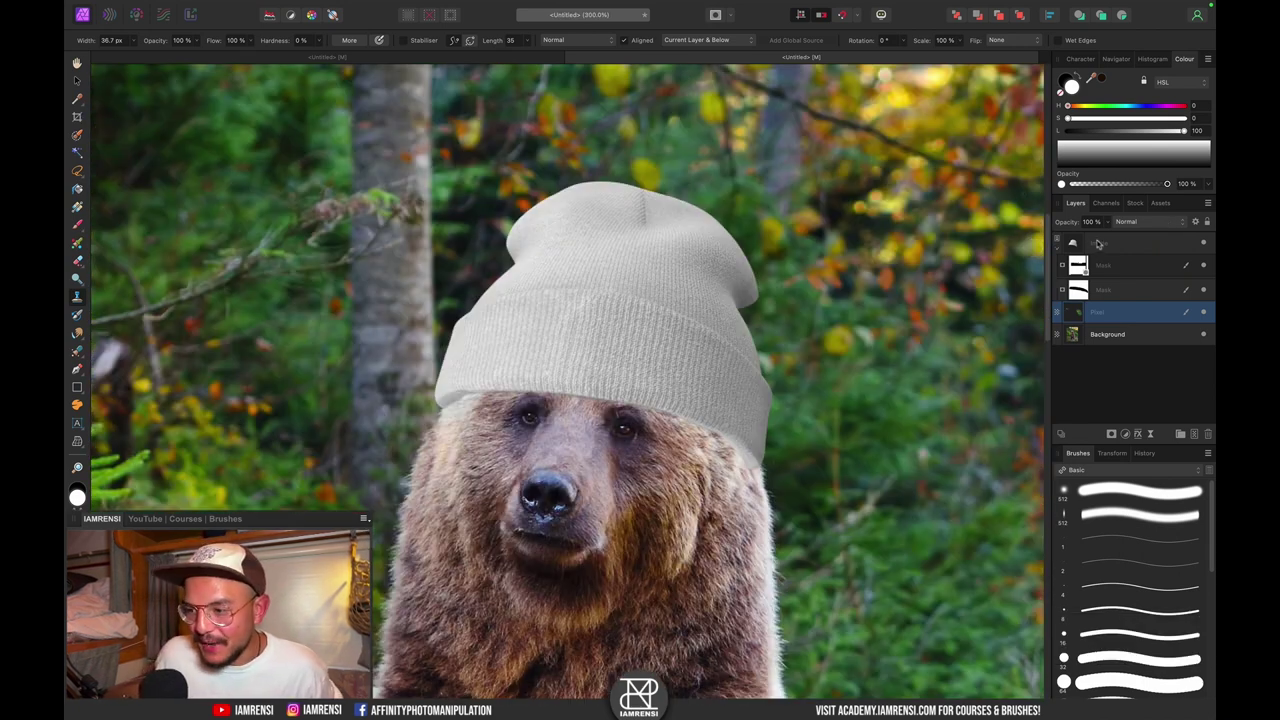
# - Rotate the beanie's Image layer slightly clockwise and shift it to fit the bear's head
pyautogui.click(1100, 242)
pyautogui.press('v')
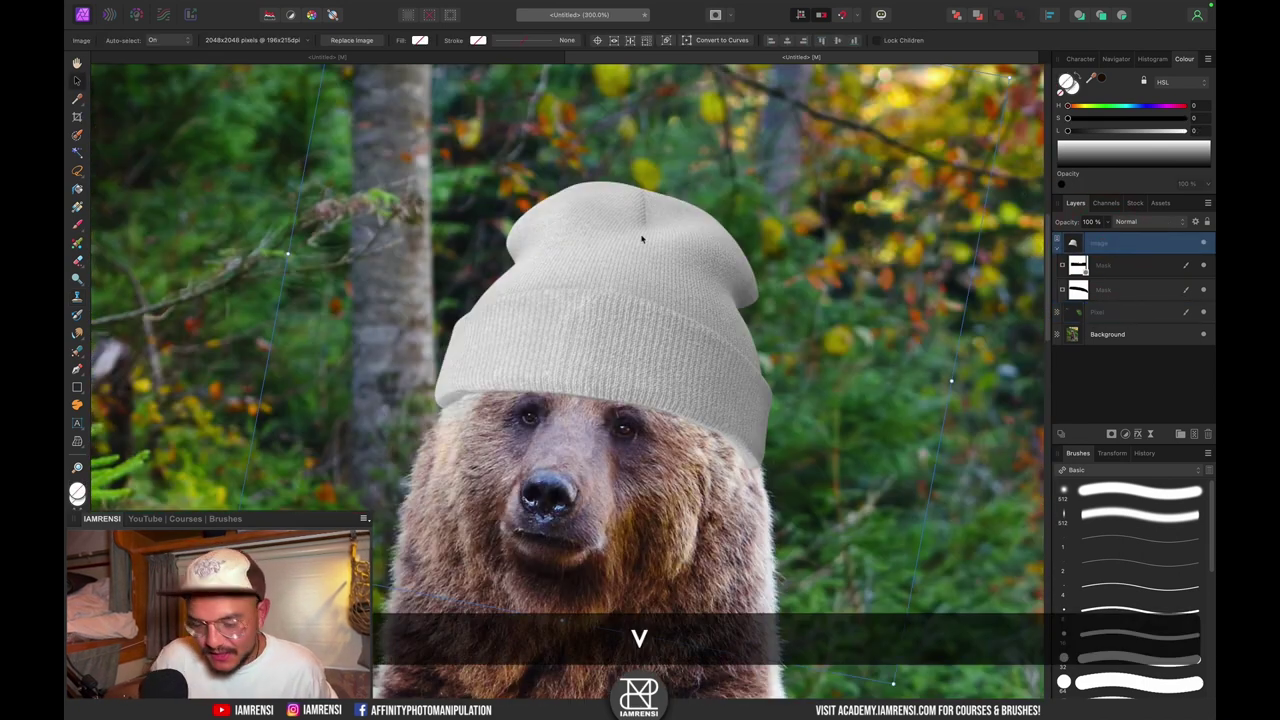
pyautogui.press('super+minus')
pyautogui.moveTo(600, 238); pyautogui.dragTo(600, 258)
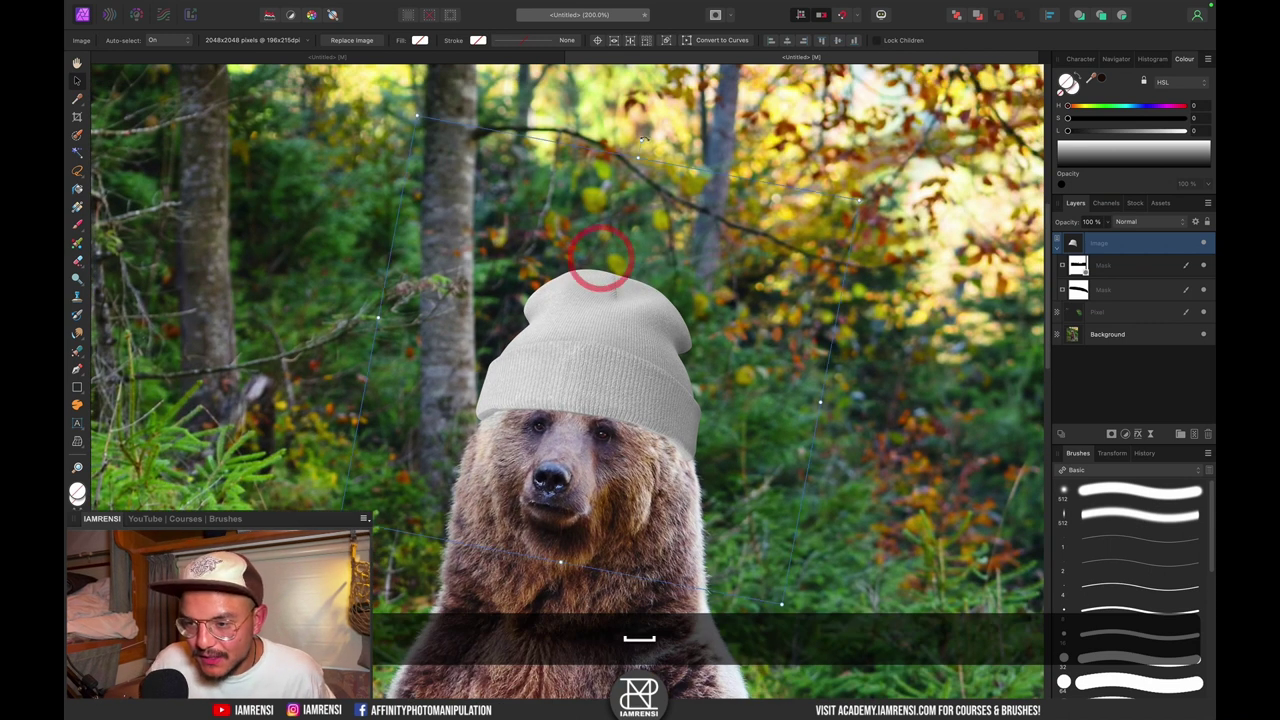
pyautogui.moveTo(644, 140); pyautogui.dragTo(656, 147)
pyautogui.moveTo(638, 296)
pyautogui.mouseDown()
pyautogui.moveTo(665, 279)
pyautogui.moveTo(646, 295)
pyautogui.mouseUp()
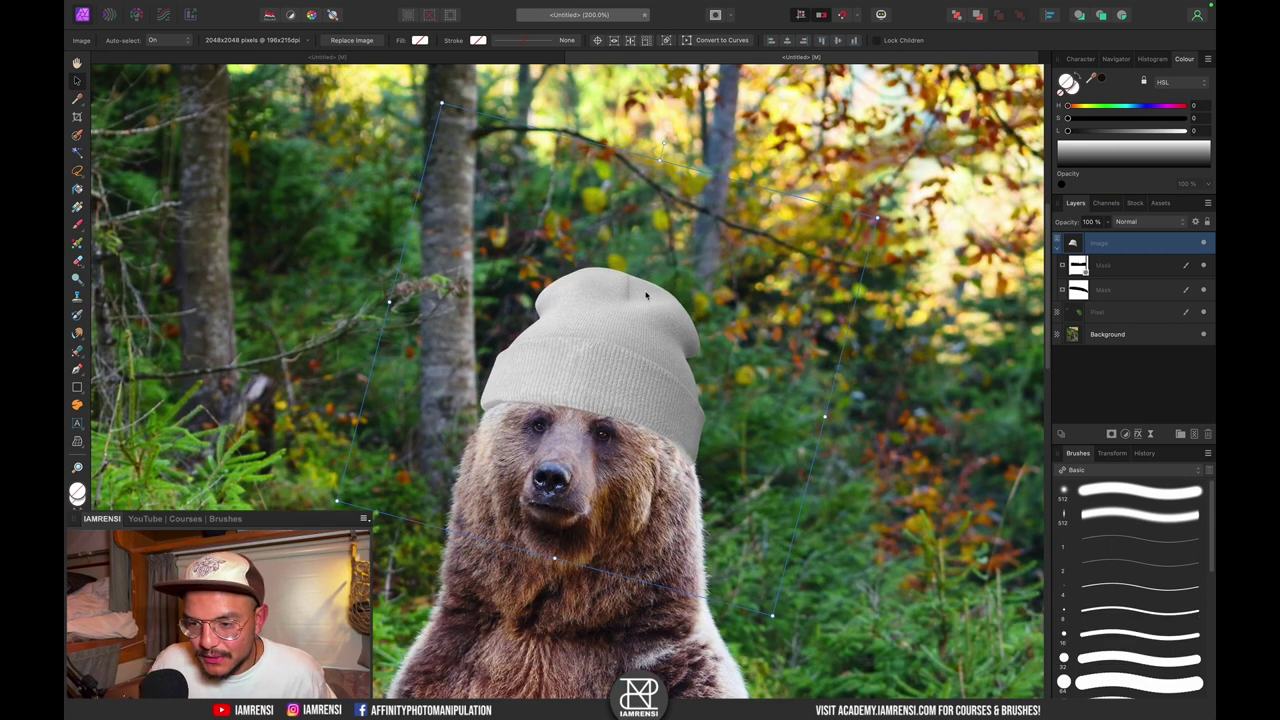
# - Add a new pixel layer, collapse the beanie's Image layer, and place the new layer directly beneath it
pyautogui.press('super+equal')
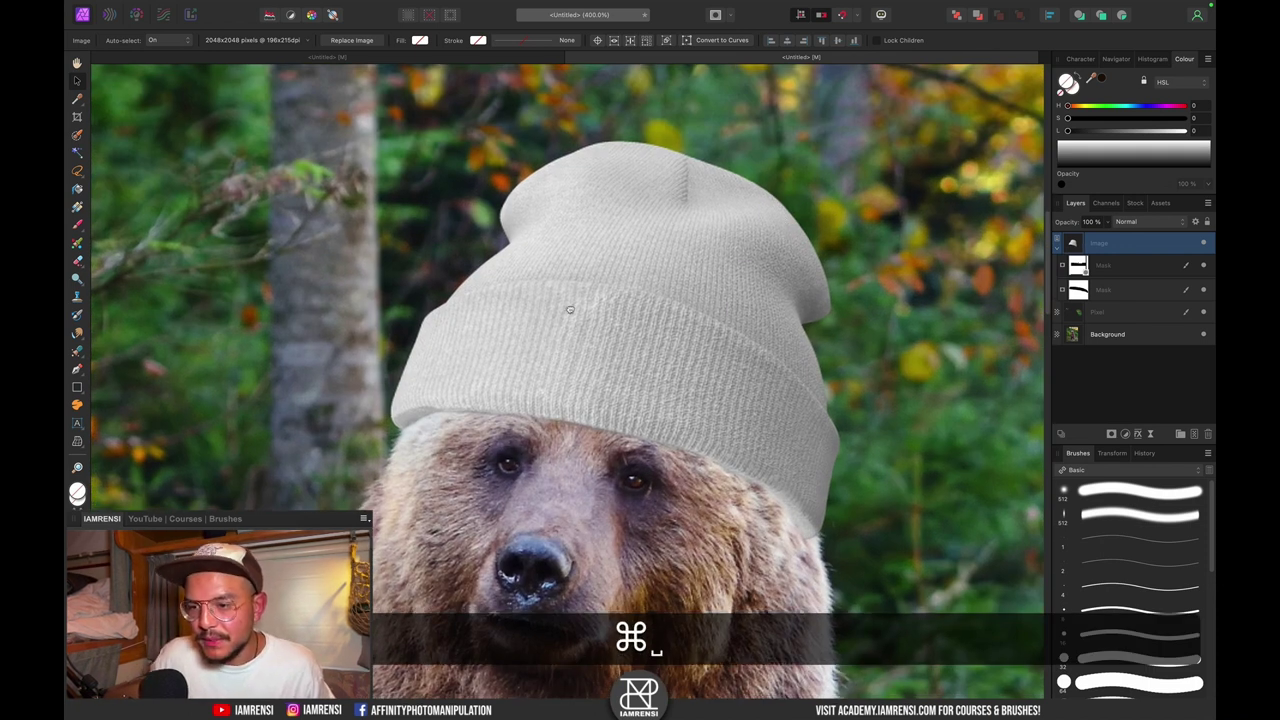
pyautogui.press('super+equal')
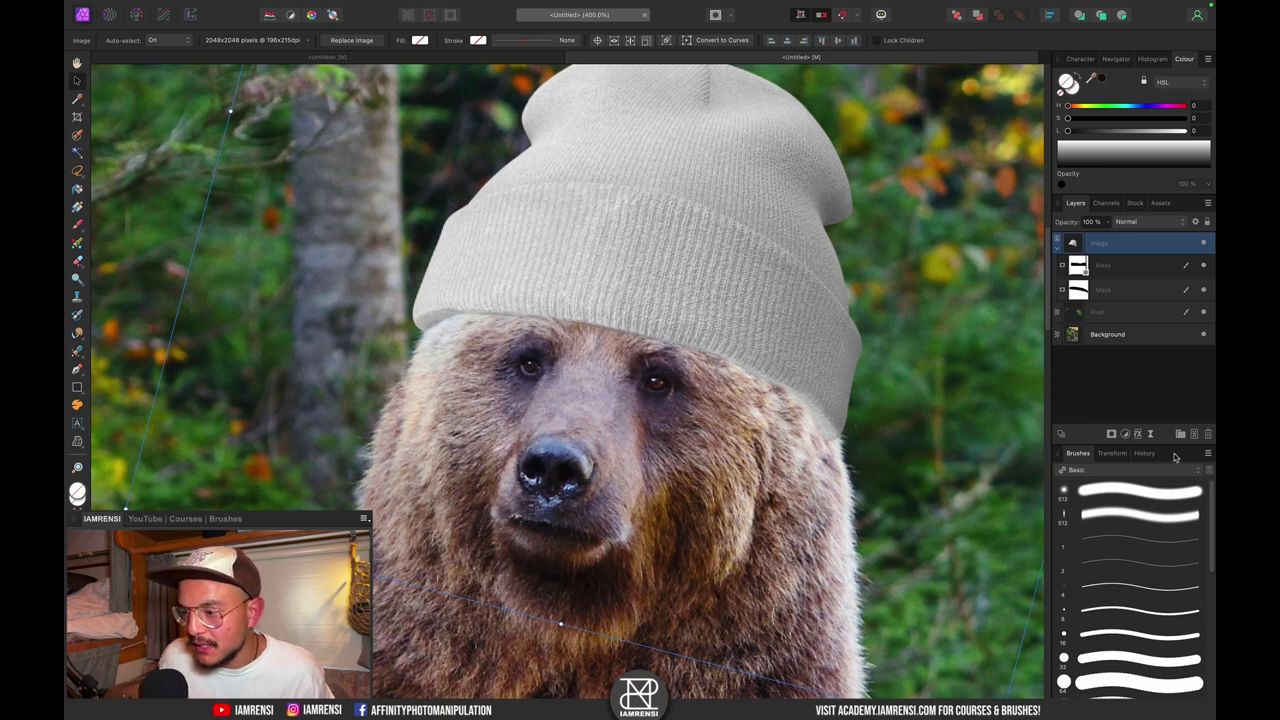
pyautogui.click(1197, 436)
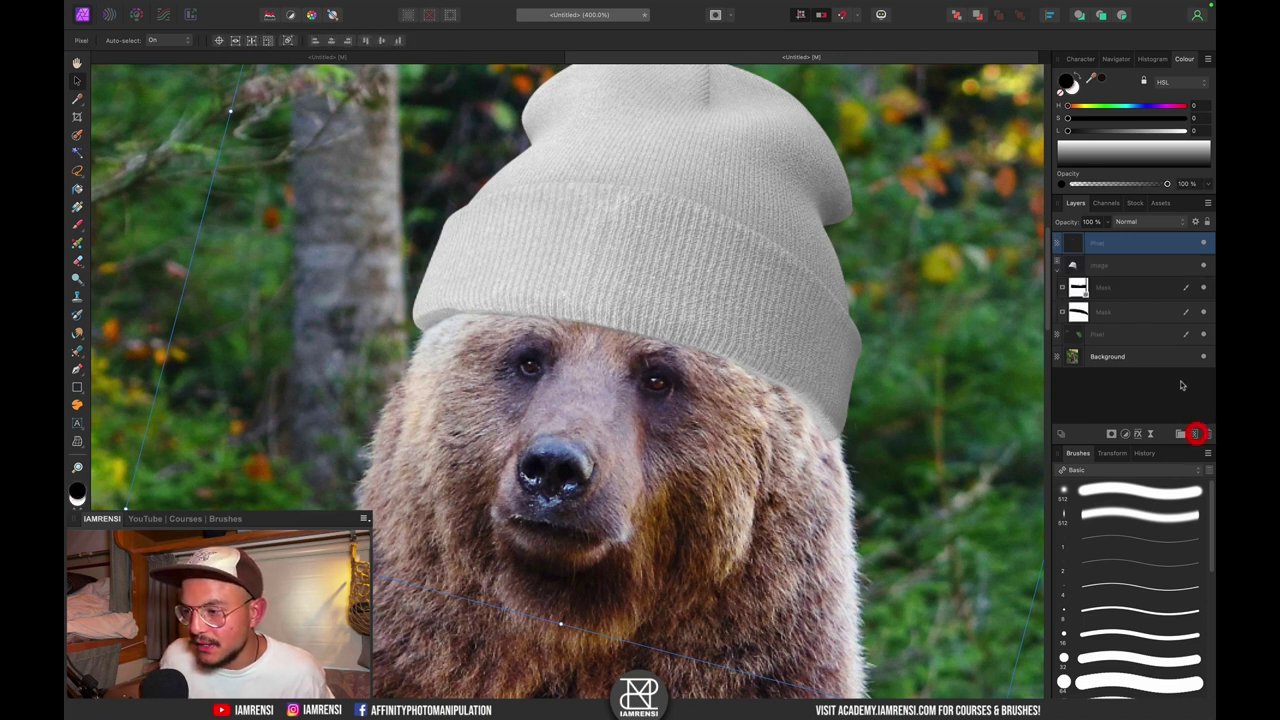
pyautogui.click(1059, 270)
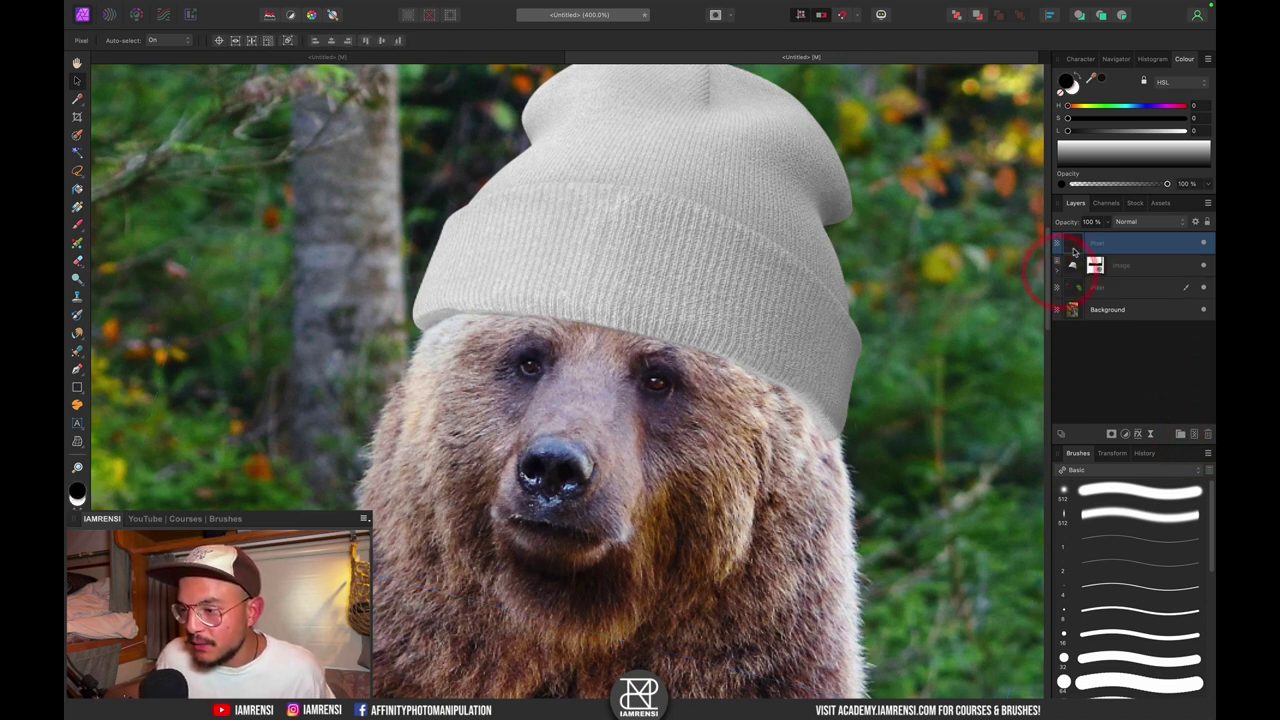
pyautogui.moveTo(1072, 281); pyautogui.dragTo(1077, 281)
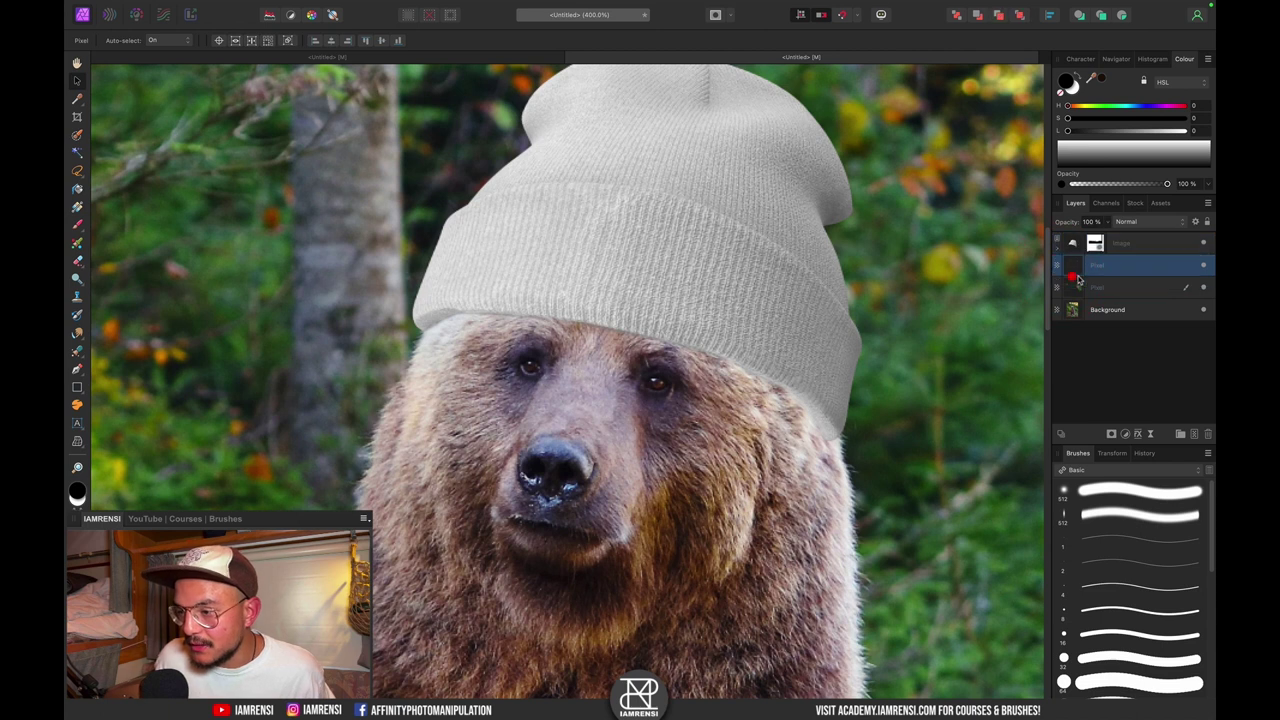
# - Rename the Image layer to "beanie" and the Background layer to "bear"
pyautogui.click(1125, 251)
pyautogui.write('beanie')
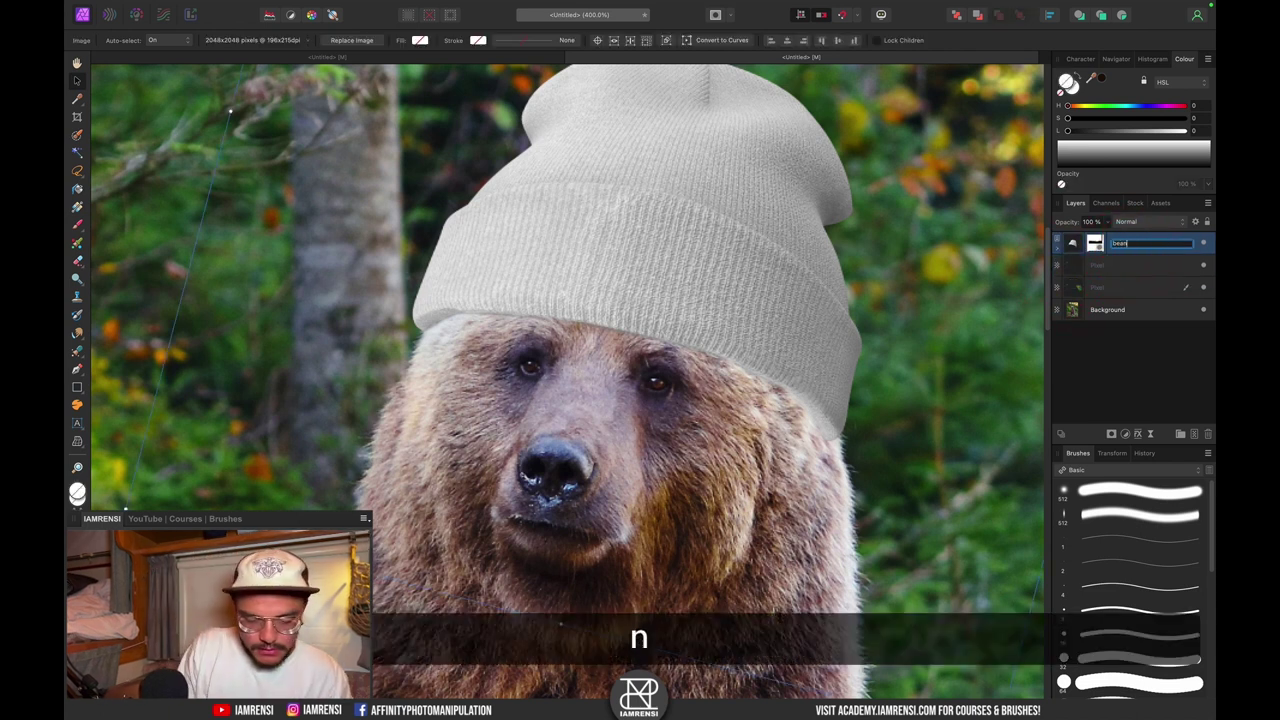
pyautogui.press('Return')
pyautogui.click(1114, 309)
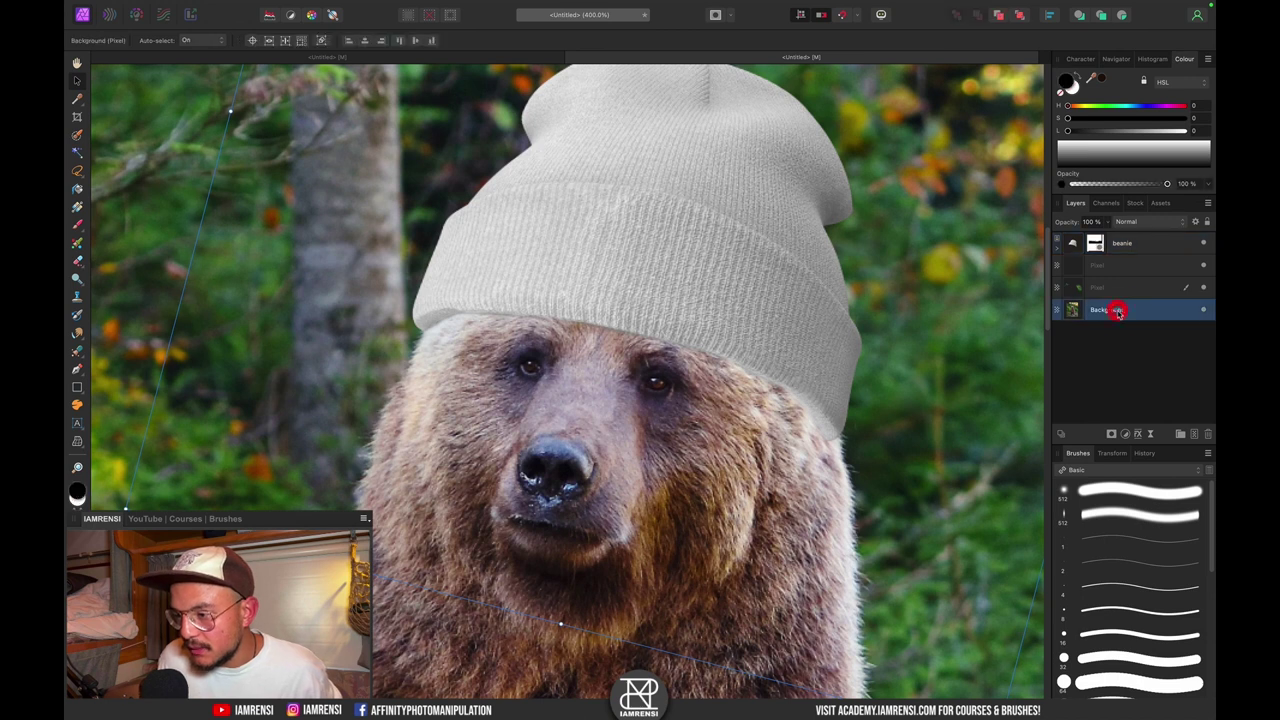
pyautogui.doubleClick(1114, 312)
pyautogui.write('be')
pyautogui.write('ar')
pyautogui.press('Return')
# - Rename the empty pixel layer directly below the beanie to "shadow beanie"
pyautogui.click(1131, 245)
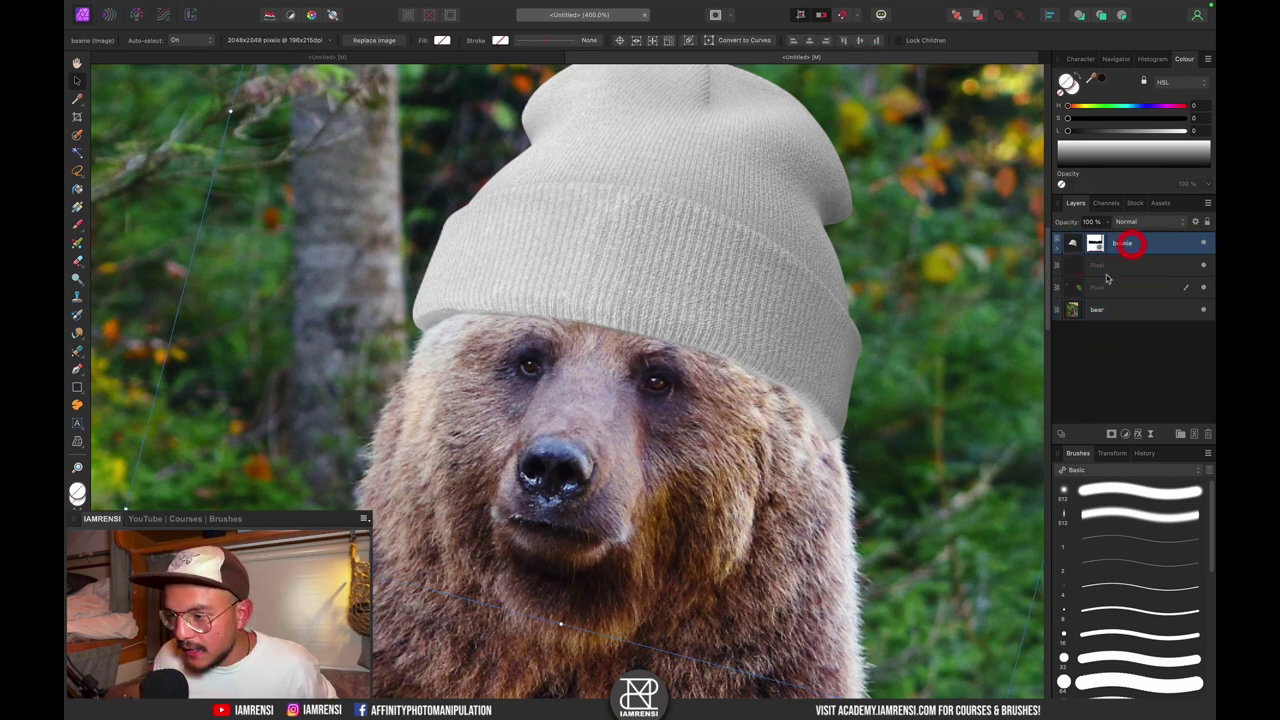
pyautogui.click(1114, 272)
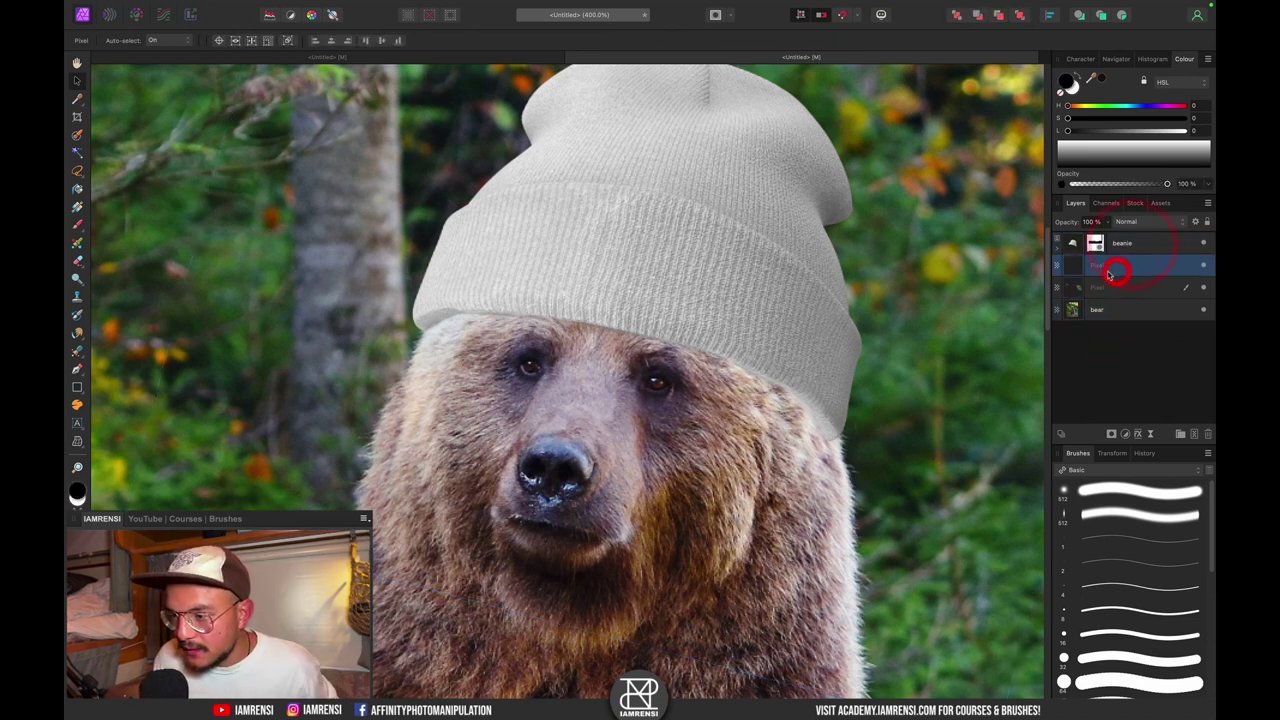
pyautogui.doubleClick(1101, 267)
pyautogui.write('shadow beanie')
pyautogui.press('Return')
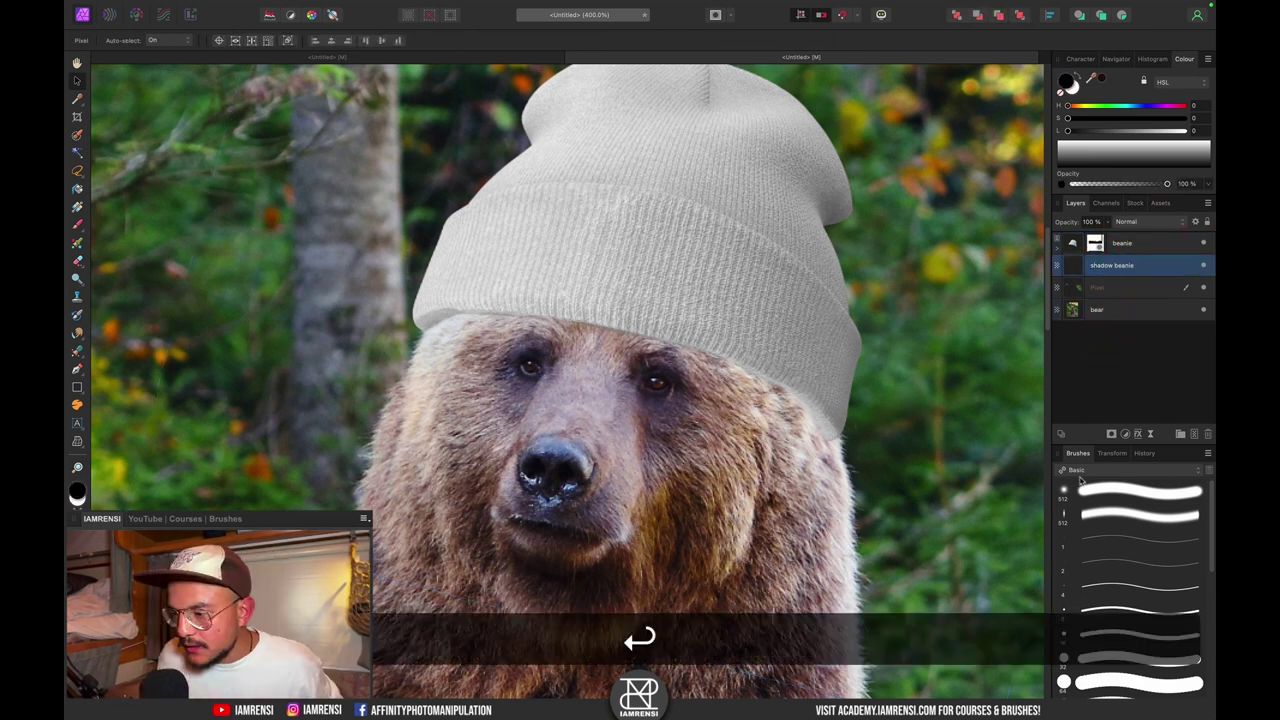
# - Choose the soft 512 px Basic brush with black for painting and undo the test dabs on the shadow beanie layer
pyautogui.click(1082, 488)
pyautogui.press('x')
pyautogui.press('b')
pyautogui.click(476, 330)
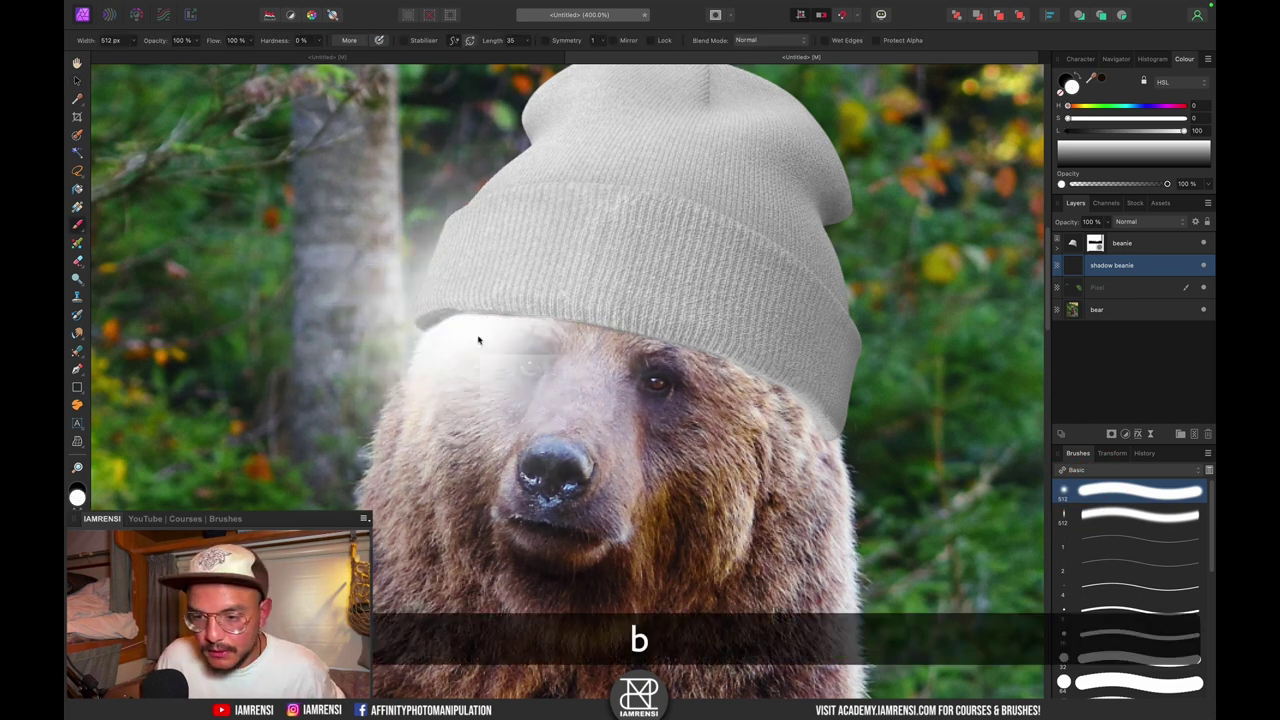
pyautogui.press('x')
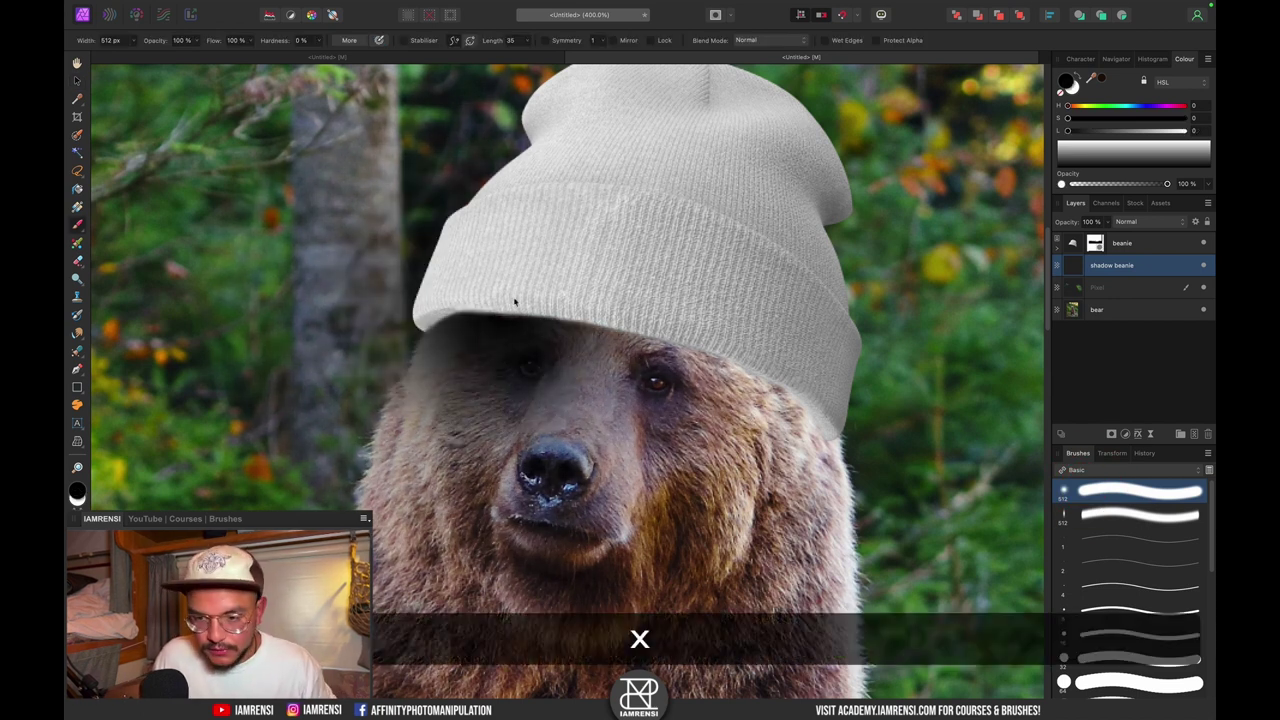
pyautogui.press('space')
pyautogui.moveTo(579, 467)
pyautogui.mouseDown()
pyautogui.moveTo(597, 315)
pyautogui.moveTo(590, 328)
pyautogui.mouseUp()
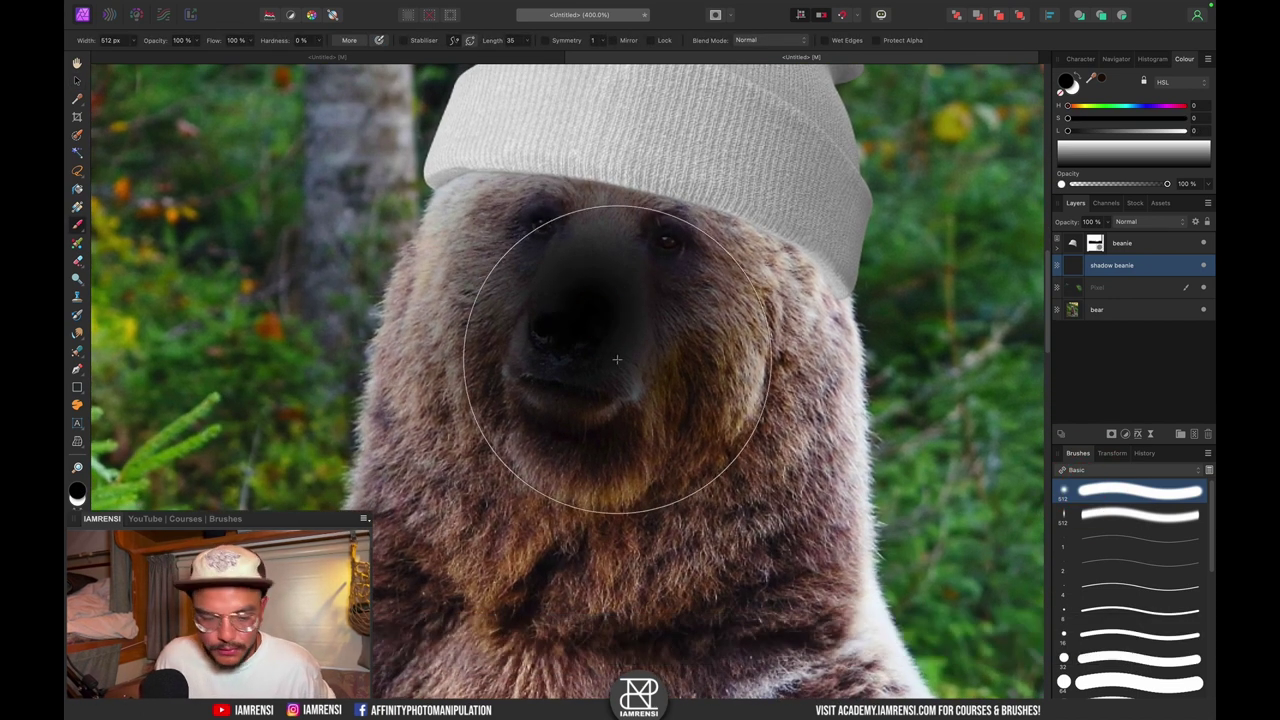
pyautogui.hotkey('ctrl', 'z')
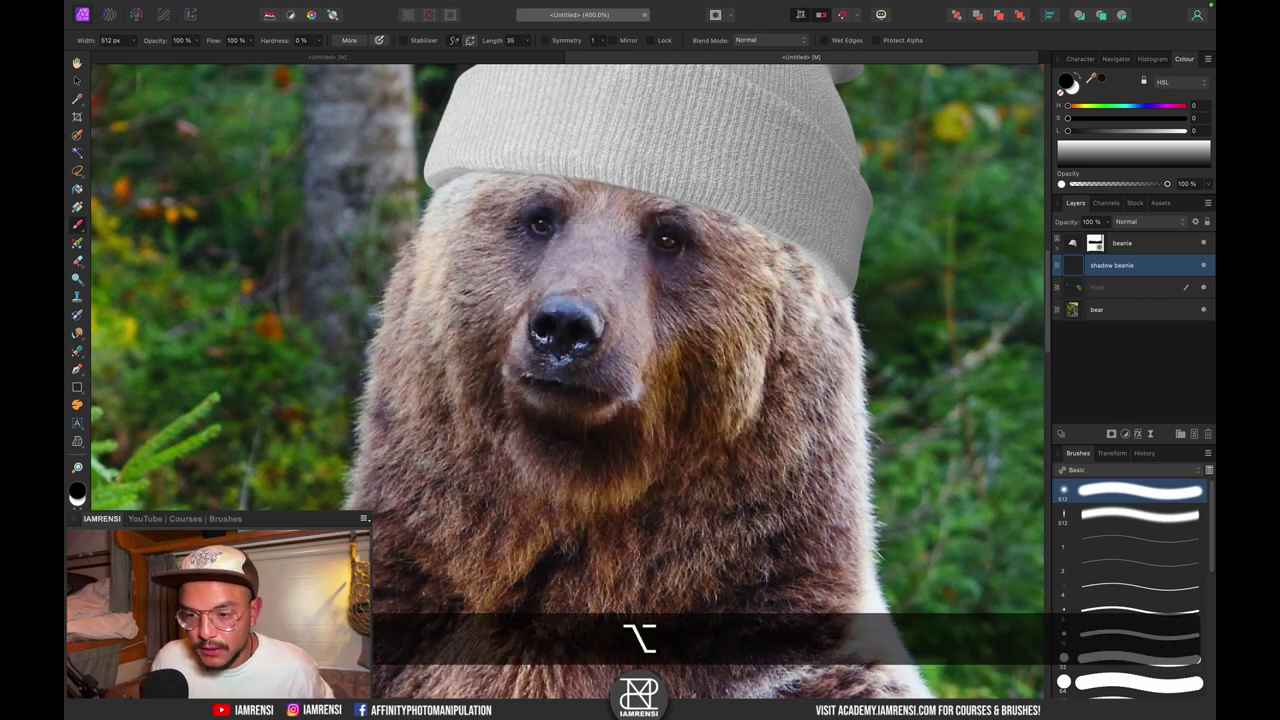
# - Sample a dark brown (H 12, S 43, L 7) from the fur below the bear's chin and shrink the brush
pyautogui.moveTo(629, 417)
pyautogui.mouseDown()
pyautogui.moveTo(606, 447)
pyautogui.moveTo(591, 441)
pyautogui.mouseUp()
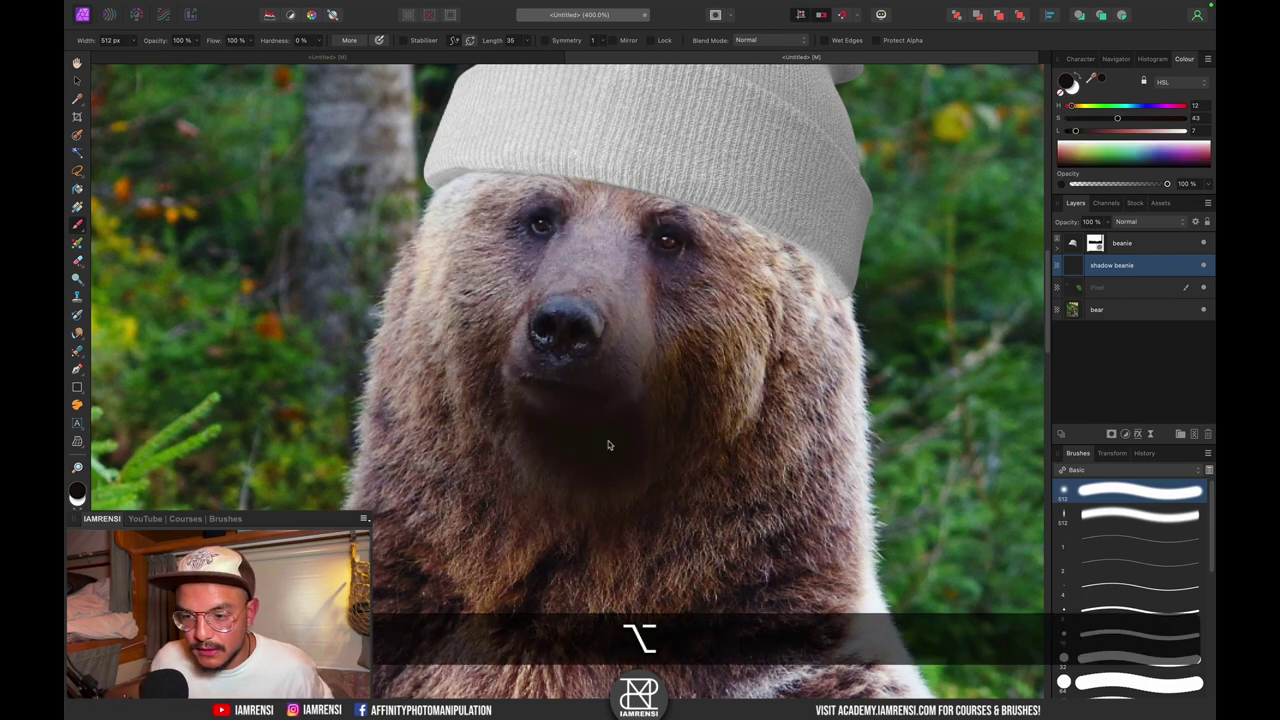
pyautogui.press('[')
pyautogui.press('[')
pyautogui.press('[')
pyautogui.press('[')
pyautogui.press('[')
pyautogui.press('[')
pyautogui.press('[')
pyautogui.press('[')
pyautogui.press('[')
pyautogui.press('[')
pyautogui.press('[')
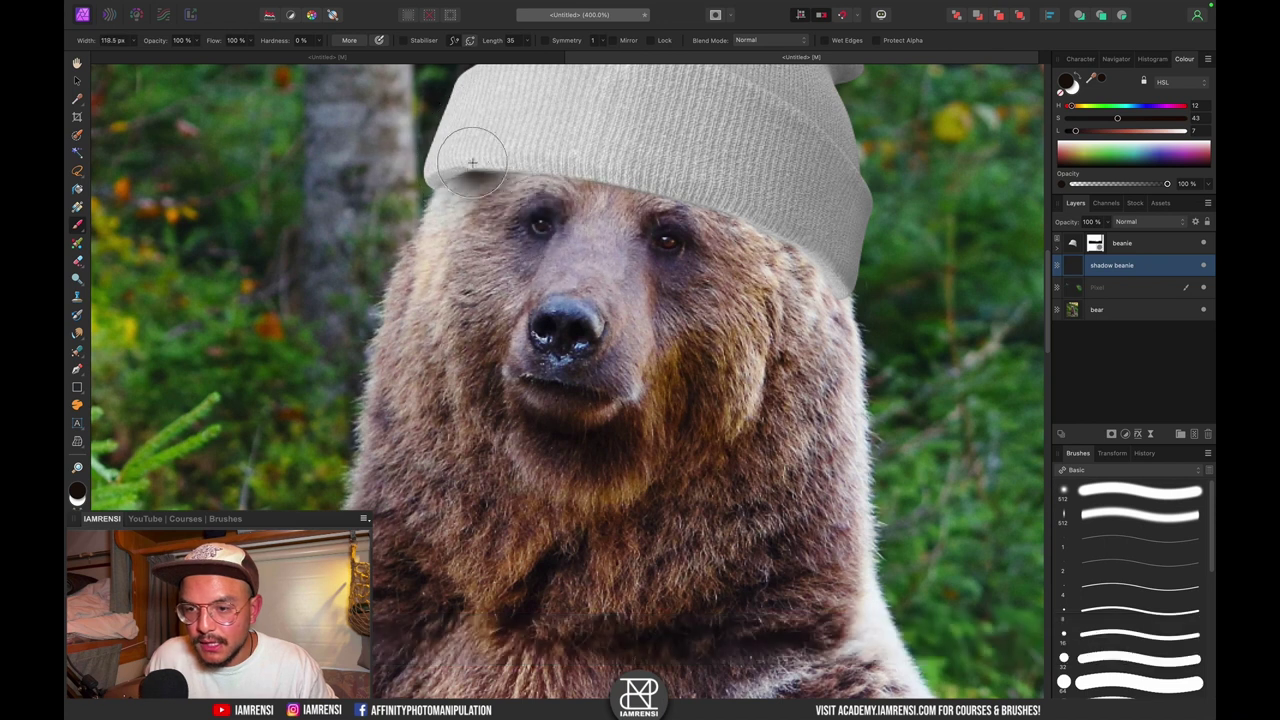
# - Paint a faint shadow on the fur along the beanie's lower edge with a soft 32.3 px brush at 3% opacity
pyautogui.press('space')
pyautogui.moveTo(463, 189); pyautogui.dragTo(417, 245)
pyautogui.press('super+equal')
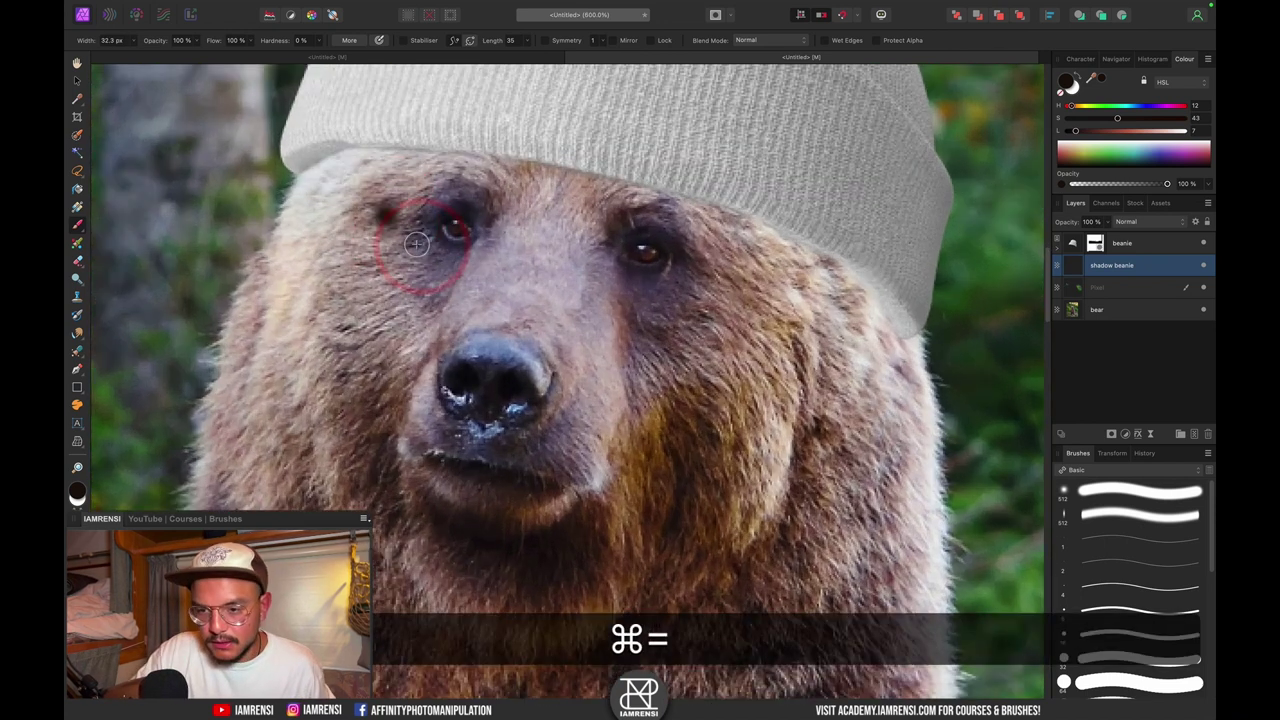
pyautogui.press('space')
pyautogui.moveTo(514, 226); pyautogui.dragTo(466, 346)
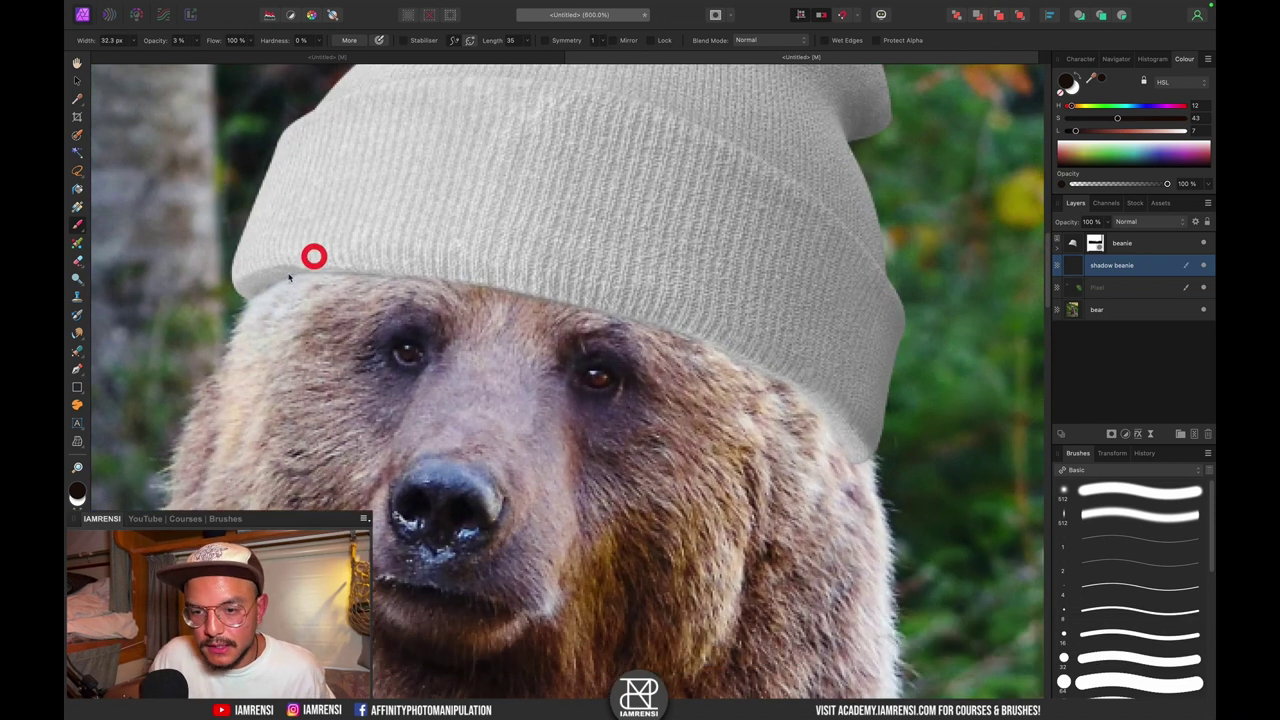
pyautogui.moveTo(289, 277); pyautogui.dragTo(403, 270)
pyautogui.moveTo(408, 274); pyautogui.dragTo(548, 279)
pyautogui.moveTo(284, 270); pyautogui.dragTo(314, 248)
# - Raise the brush opacity to about 17%, strengthen the shadow under the beanie's edge, and soften the excess with a large soft eraser
pyautogui.moveTo(157, 41); pyautogui.dragTo(187, 50)
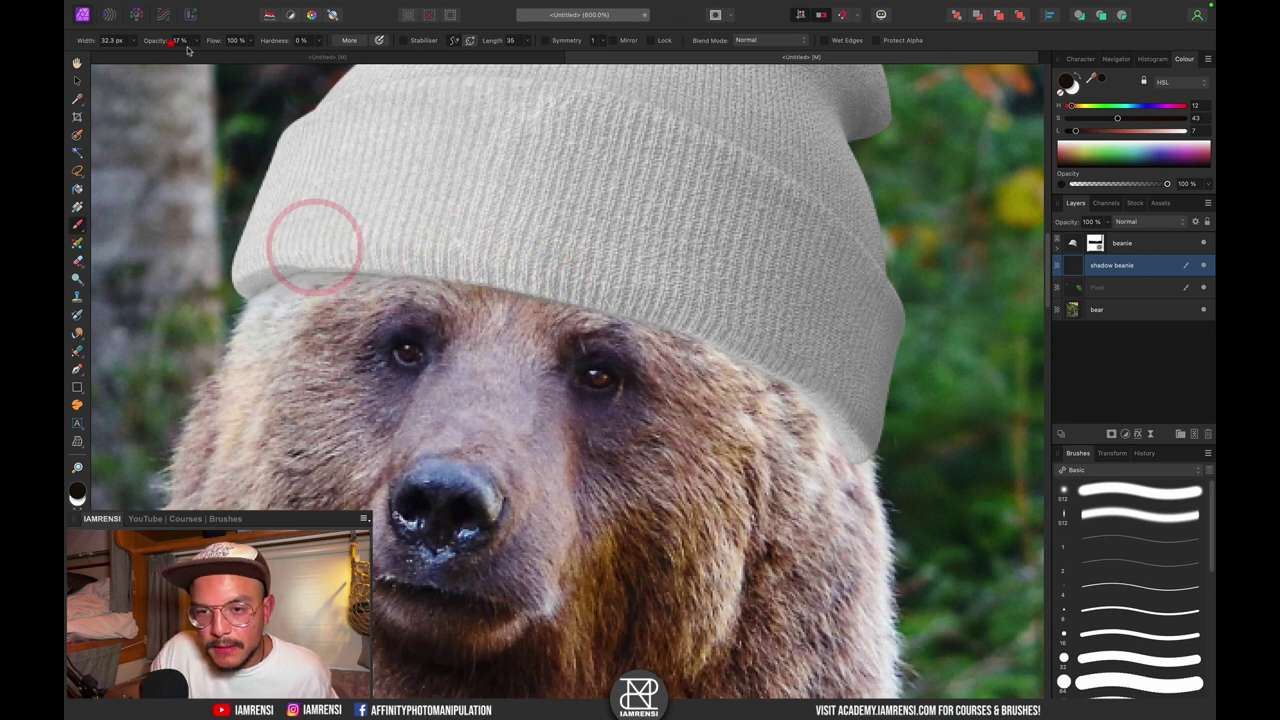
pyautogui.moveTo(283, 262)
pyautogui.mouseDown()
pyautogui.moveTo(354, 254)
pyautogui.moveTo(585, 287)
pyautogui.moveTo(843, 397)
pyautogui.moveTo(311, 251)
pyautogui.mouseUp()
pyautogui.press('super+z')
pyautogui.press('e')
pyautogui.moveTo(315, 322); pyautogui.dragTo(435, 366)
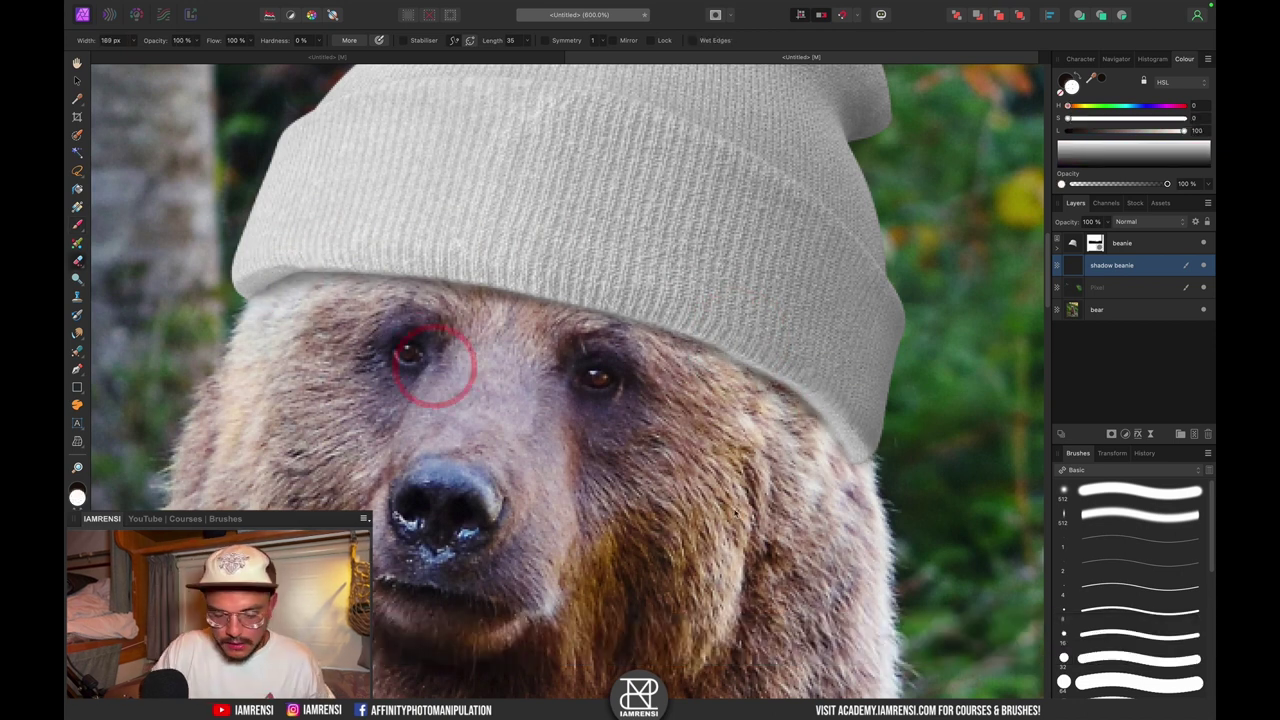
# - Compare the bear with and without the shadow beanie layer by toggling its visibility
pyautogui.press('super+minus')
pyautogui.press('super+minus')
pyautogui.press('super+space')
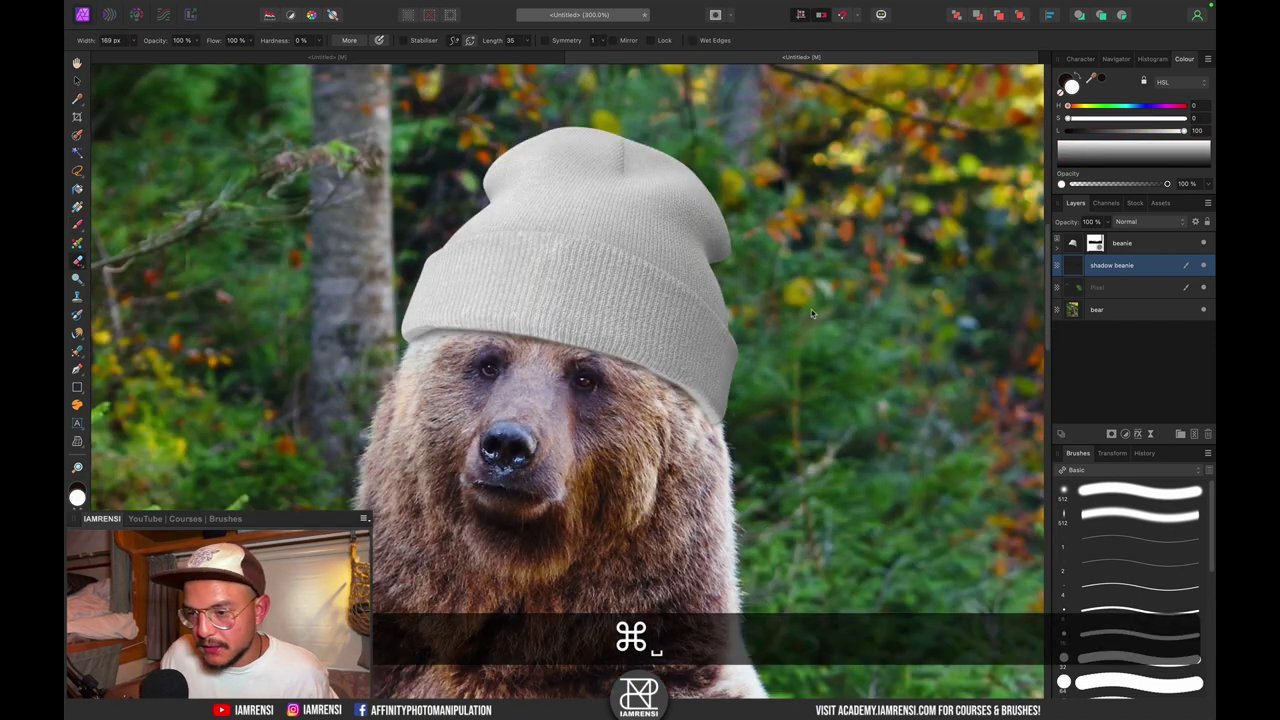
pyautogui.click(1203, 266)
pyautogui.click(1203, 266)
pyautogui.click(1203, 266)
pyautogui.click(1203, 266)
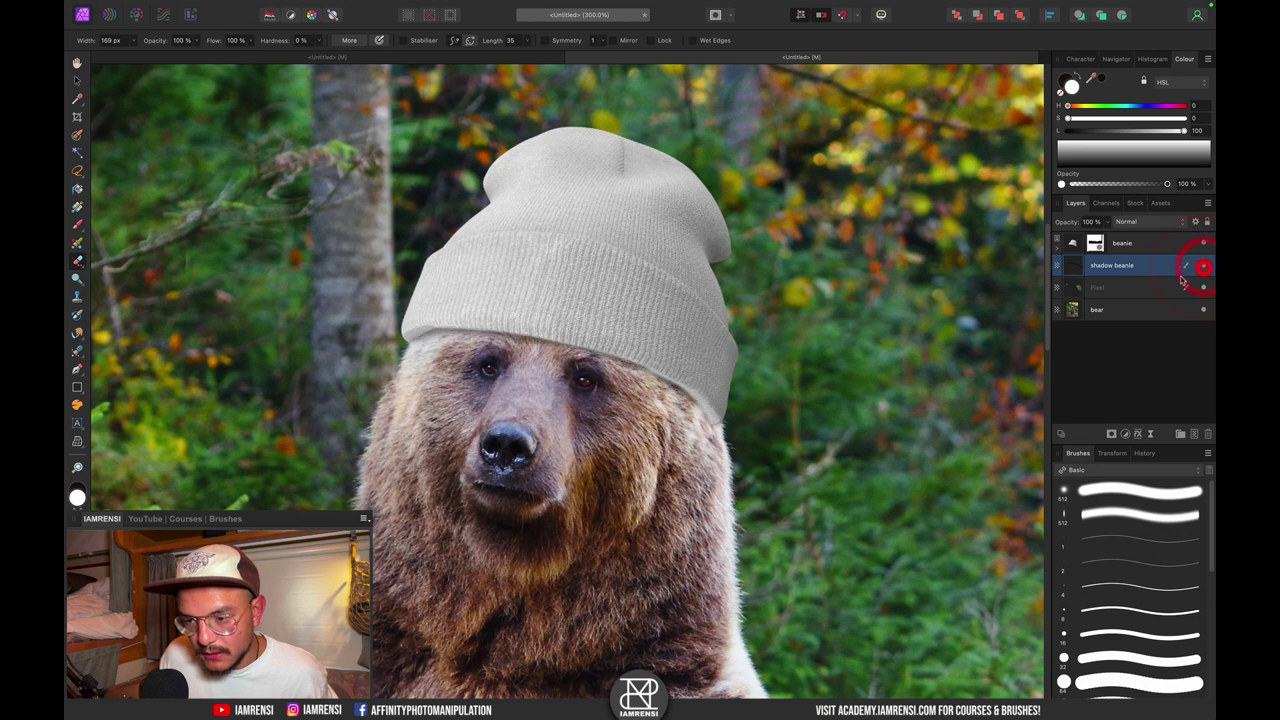
# - Add an Exposure adjustment and nest it inside the beanie layer so it affects only the beanie
pyautogui.press('space')
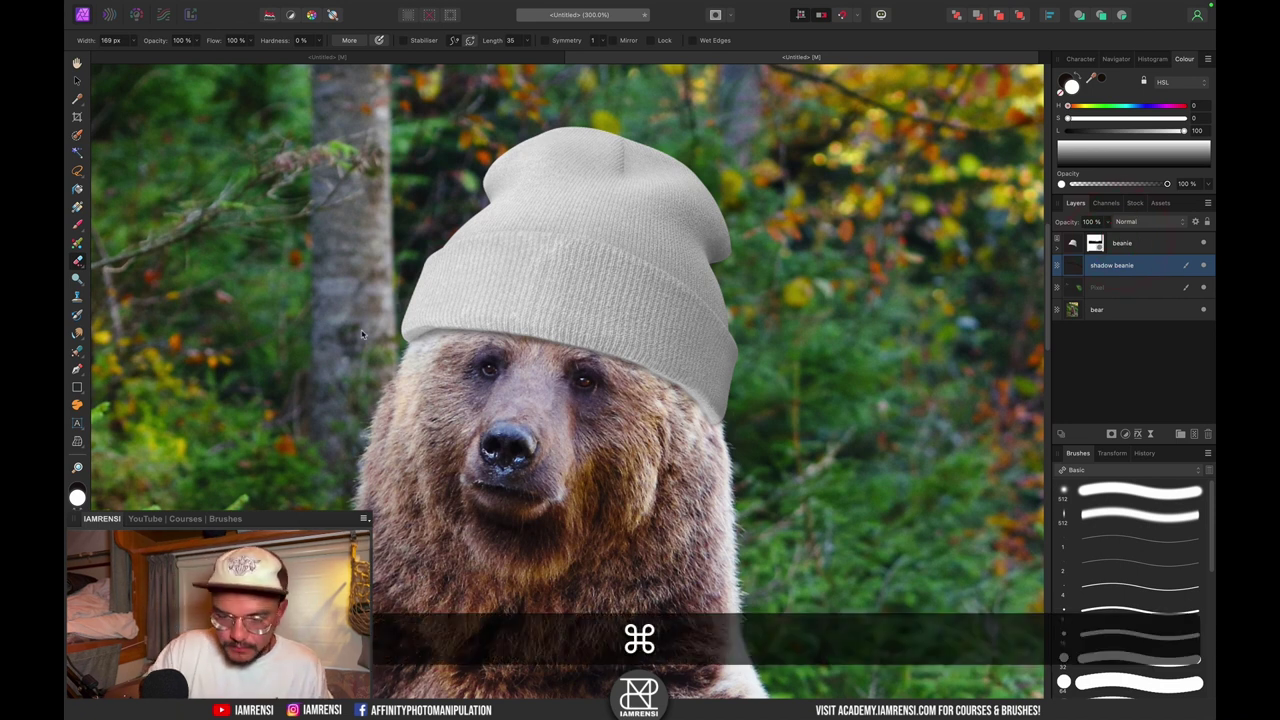
pyautogui.press('super+=')
pyautogui.press('space')
pyautogui.moveTo(362, 324); pyautogui.dragTo(468, 338)
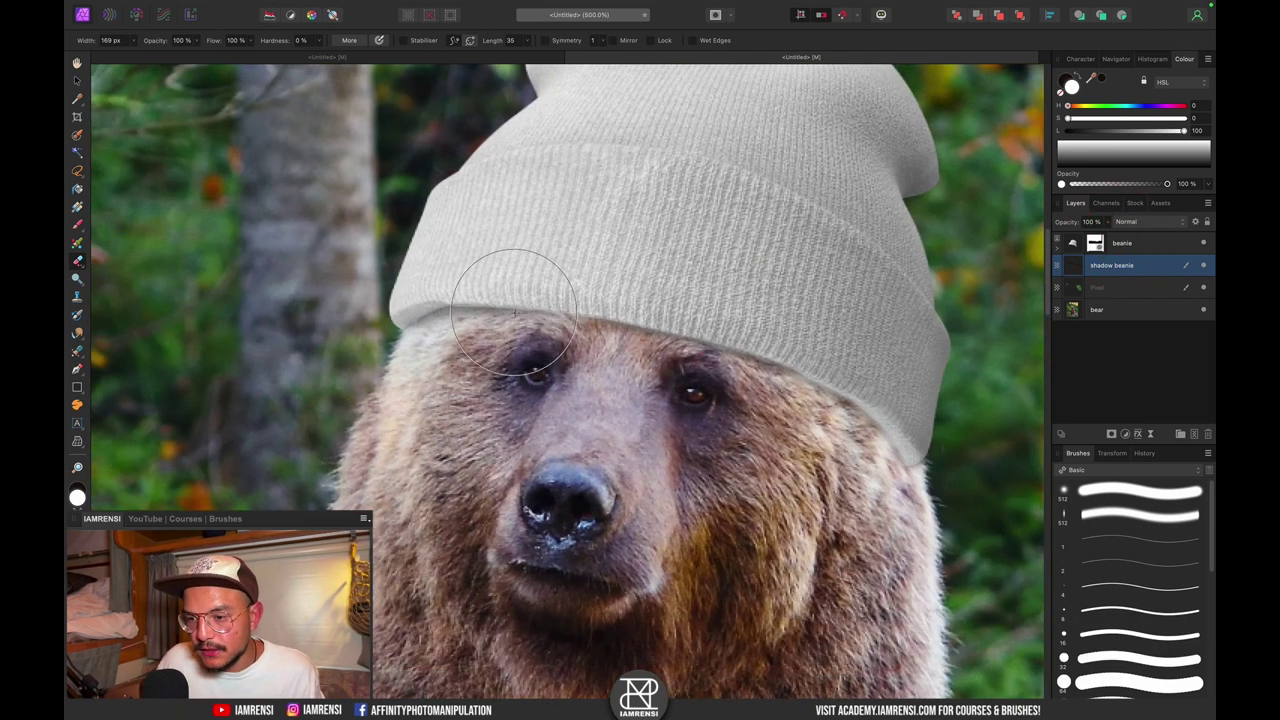
pyautogui.click(1136, 246)
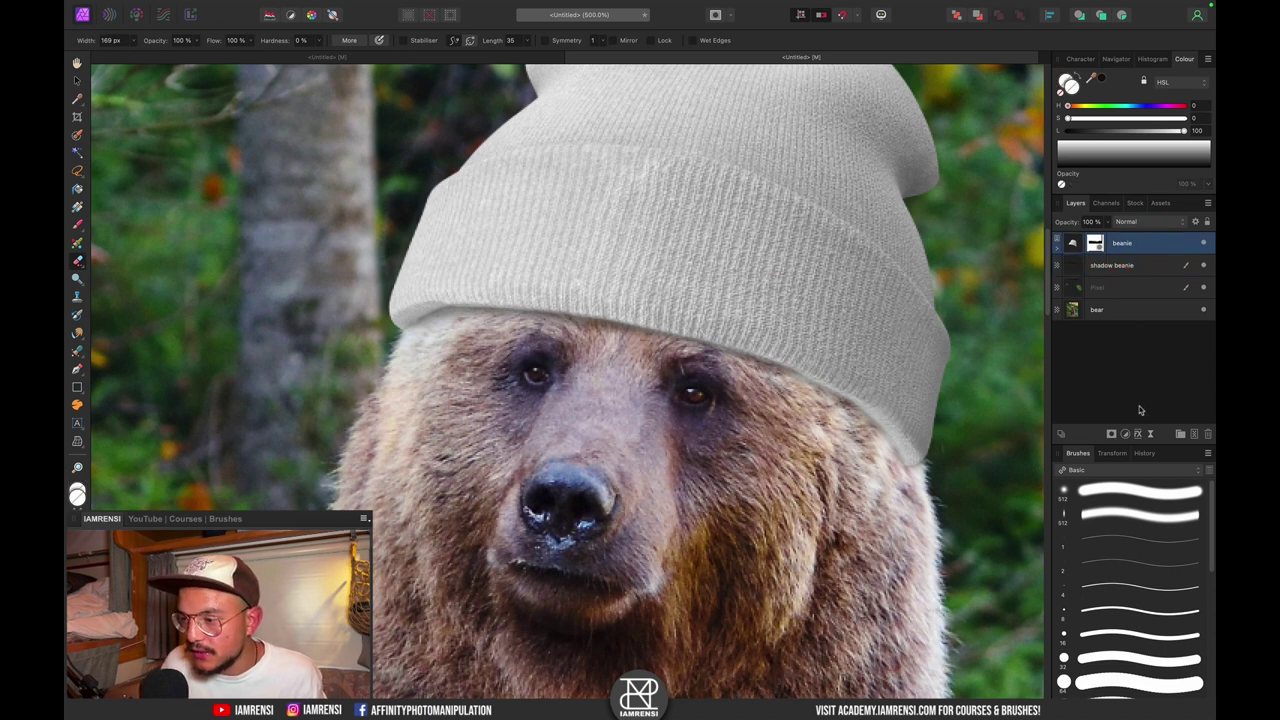
pyautogui.click(1124, 433)
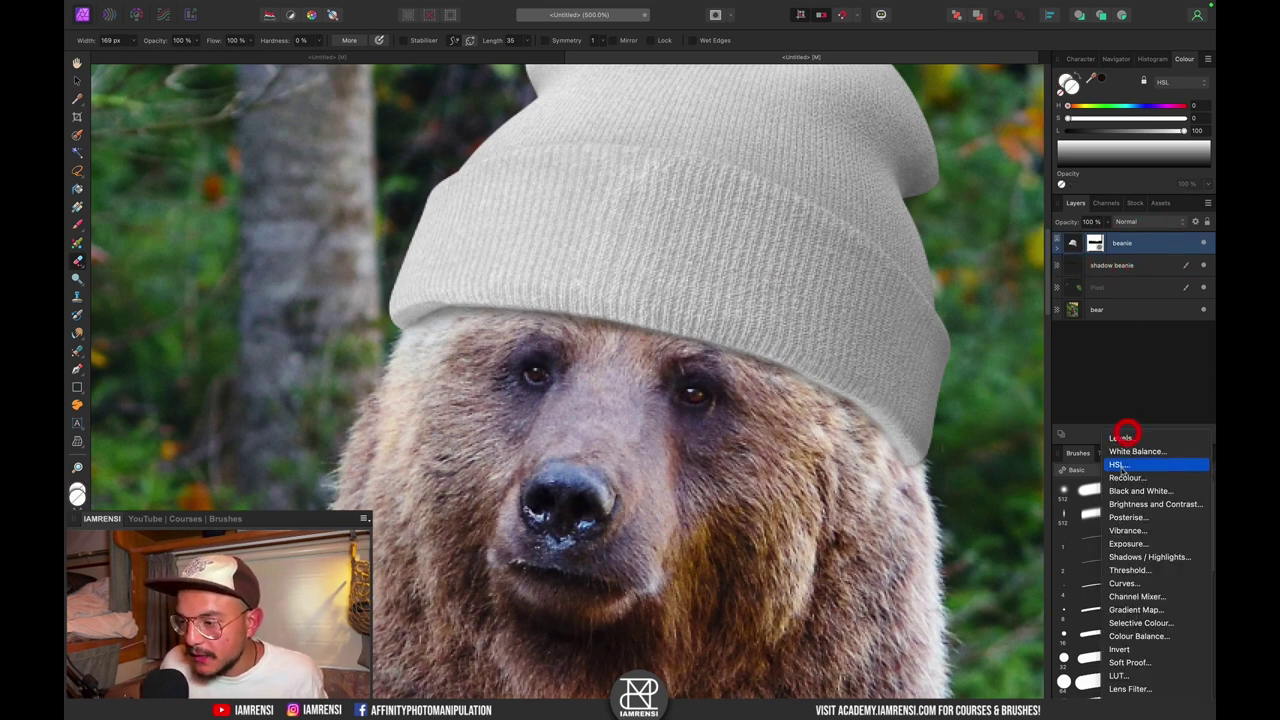
pyautogui.click(1122, 543)
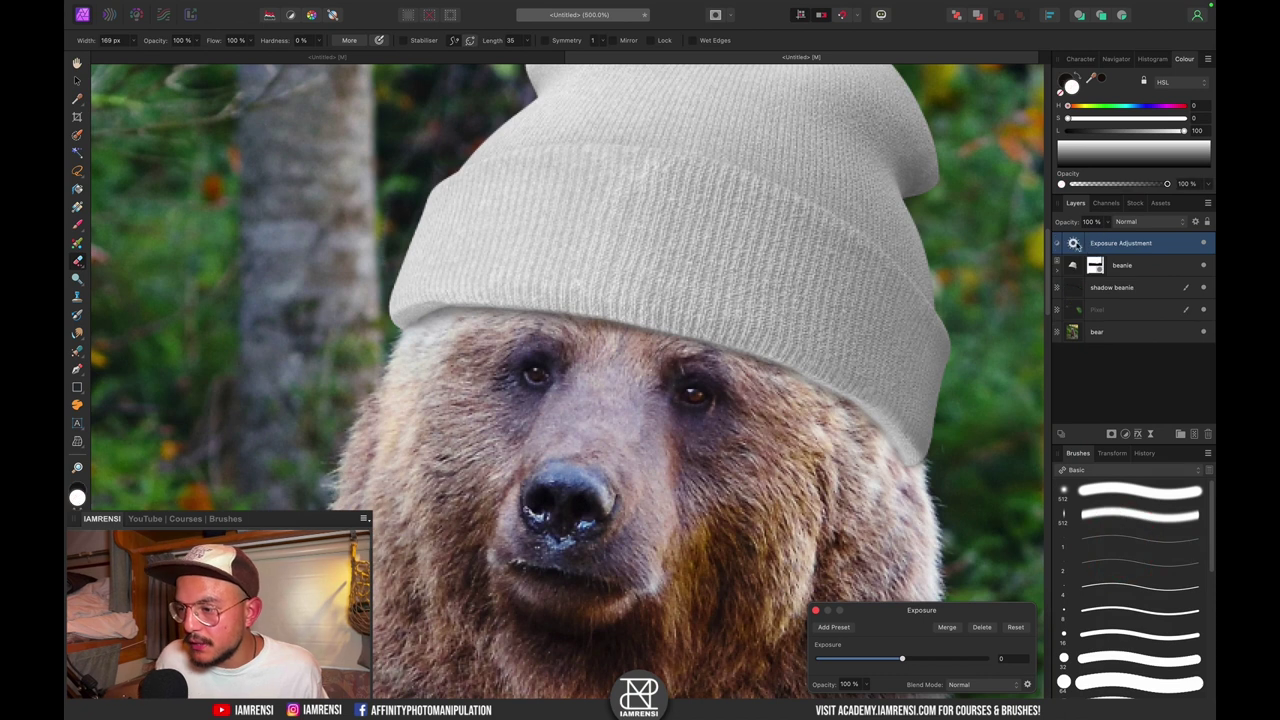
pyautogui.moveTo(1118, 244); pyautogui.dragTo(1120, 264)
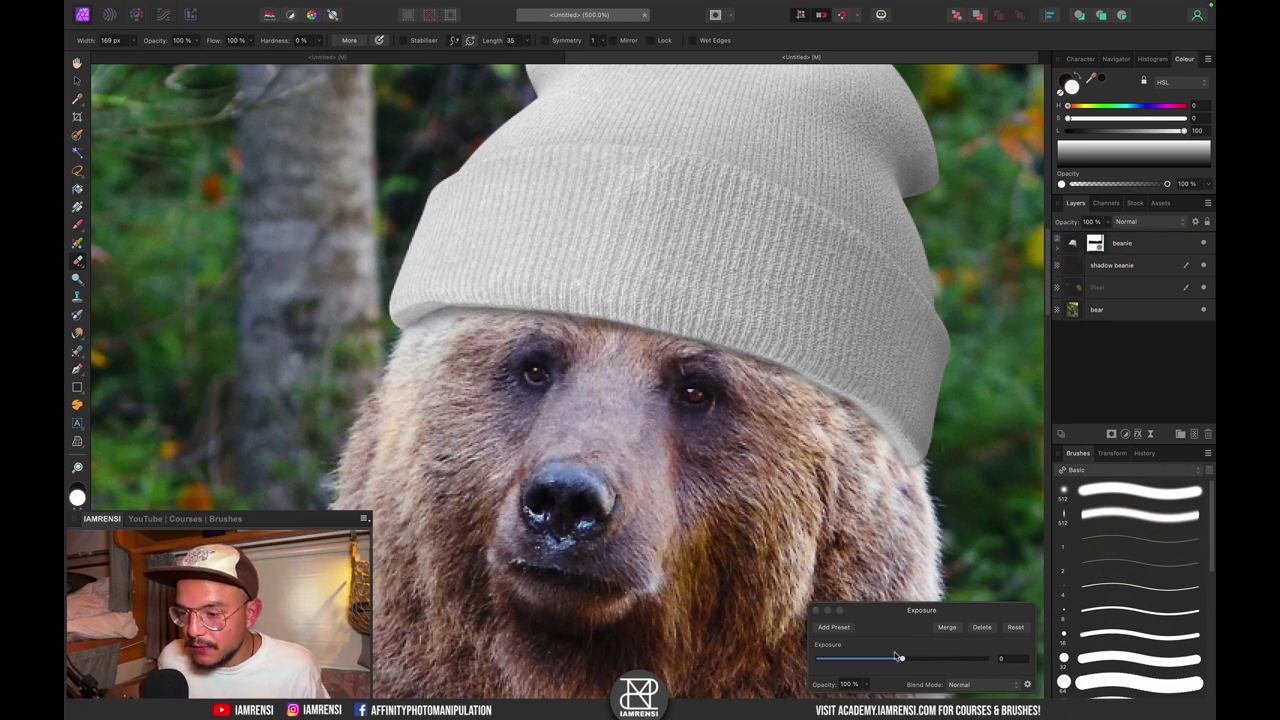
# - Lower the adjustment's exposure to -0.708 and invert its mask to hide the darkening
pyautogui.moveTo(899, 657)
pyautogui.mouseDown()
pyautogui.moveTo(876, 658)
pyautogui.moveTo(894, 662)
pyautogui.mouseUp()
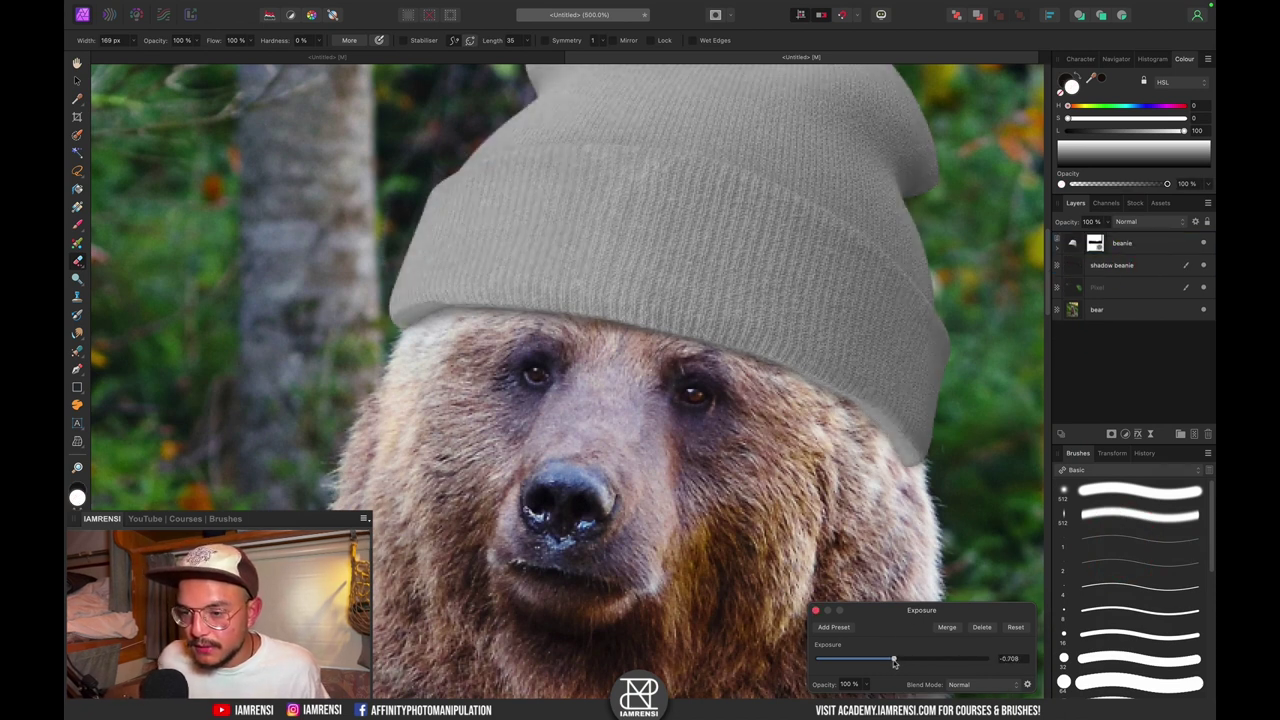
pyautogui.click(816, 610)
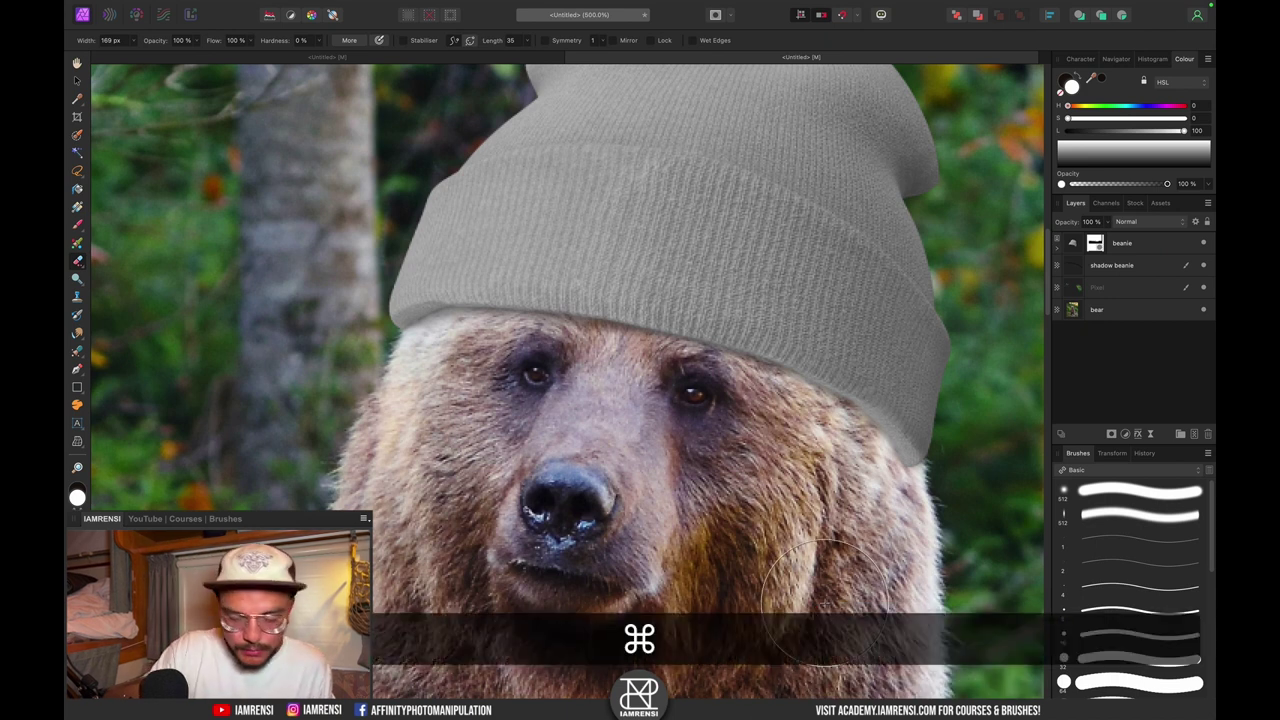
pyautogui.press('super+i')
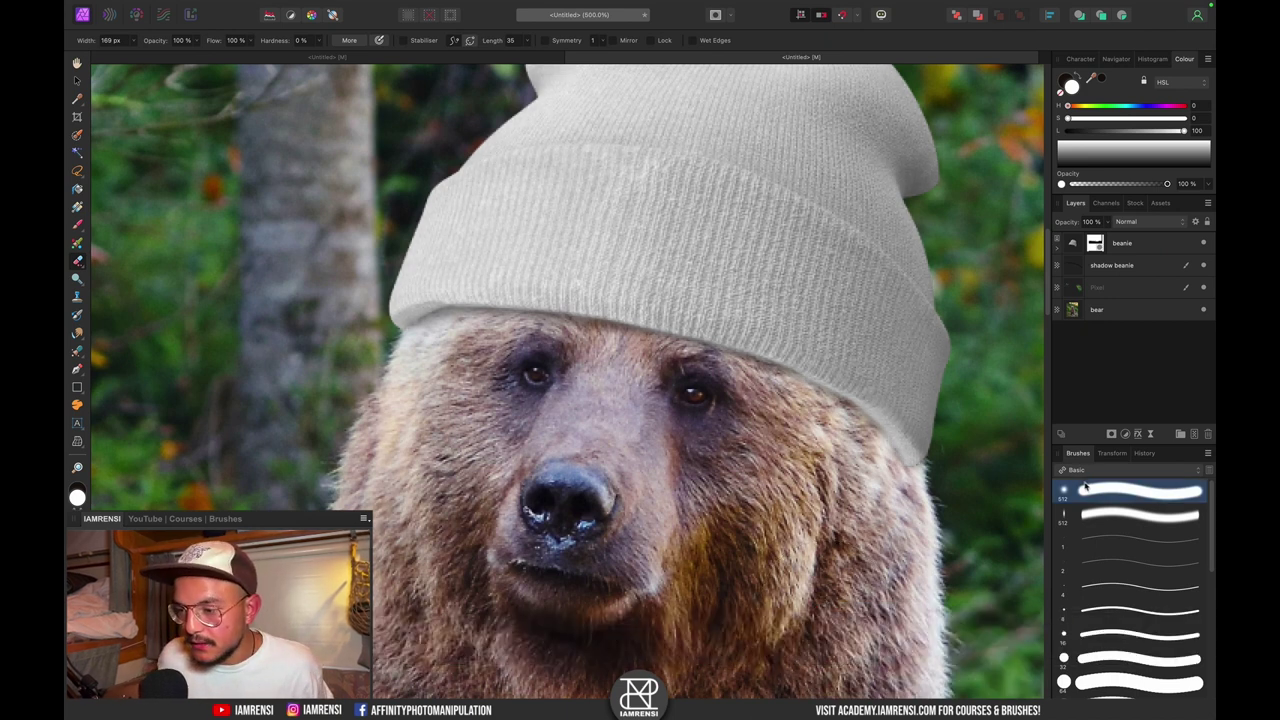
# - Paint the darkening onto the beanie's lower edge with a soft white brush, changing it from 84% to 33% opacity and enlarging it to 130.7 px
pyautogui.press('b')
pyautogui.press('x')
pyautogui.moveTo(431, 313); pyautogui.dragTo(485, 315)
pyautogui.moveTo(158, 41); pyautogui.dragTo(204, 41)
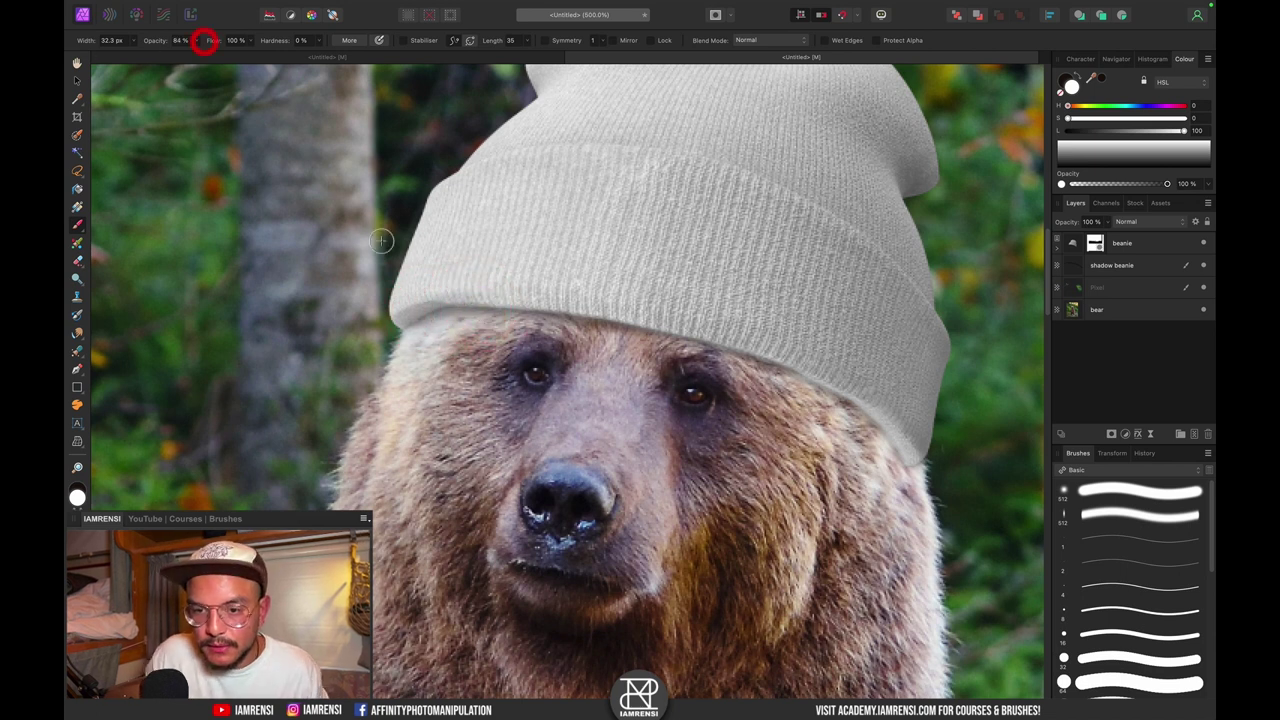
pyautogui.moveTo(445, 322); pyautogui.dragTo(636, 349)
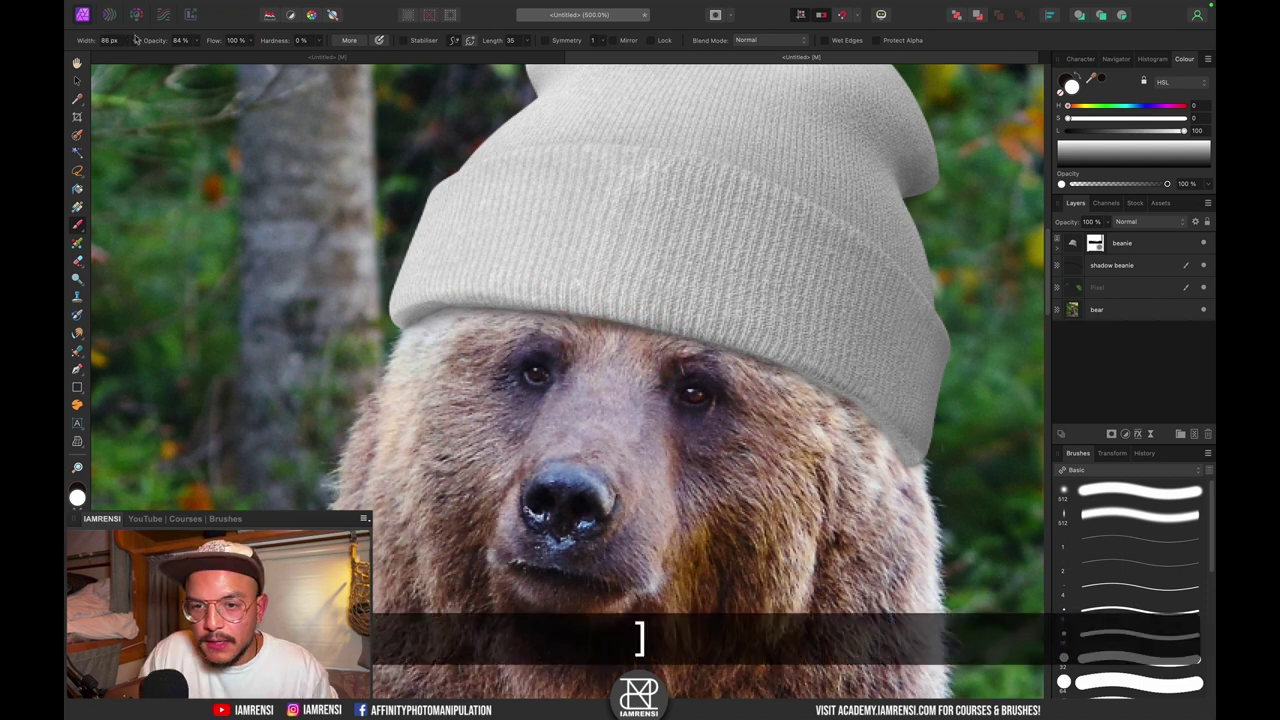
pyautogui.click(136, 41)
pyautogui.press(']')
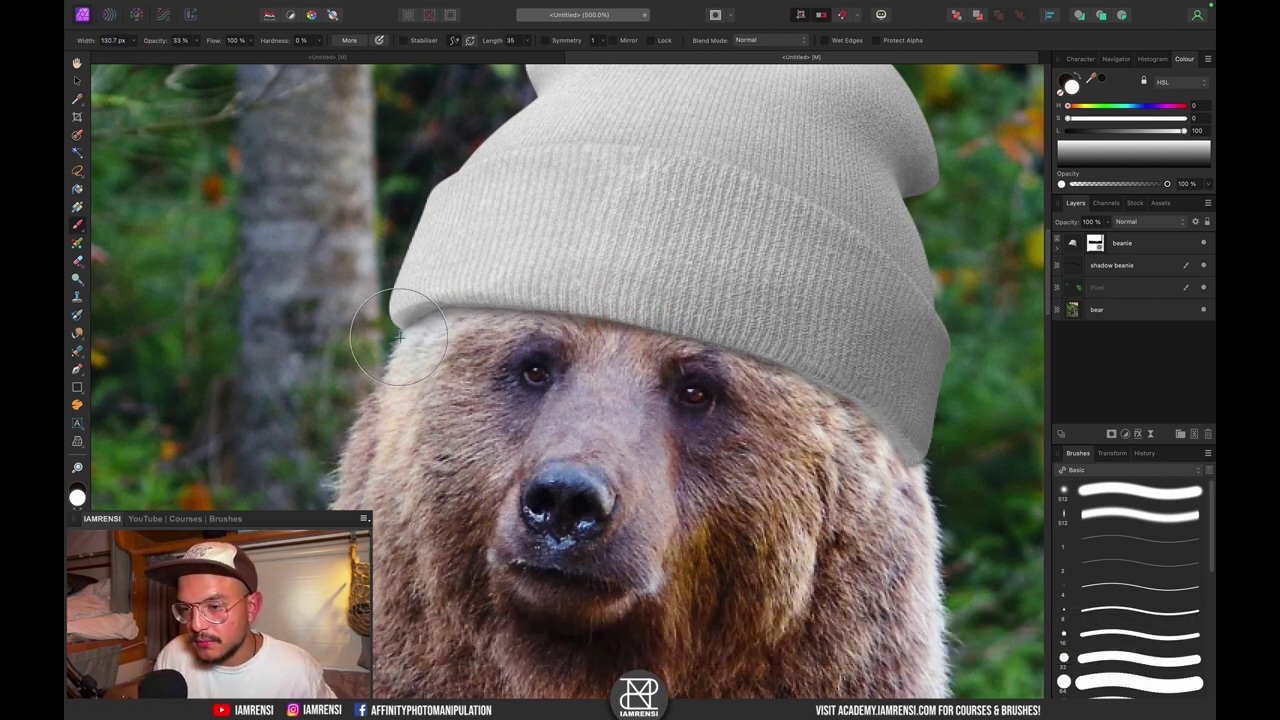
# - Compare the whole bear with and without the beanie, and set the shadow beanie layer's opacity to 88%
pyautogui.press('super+0')
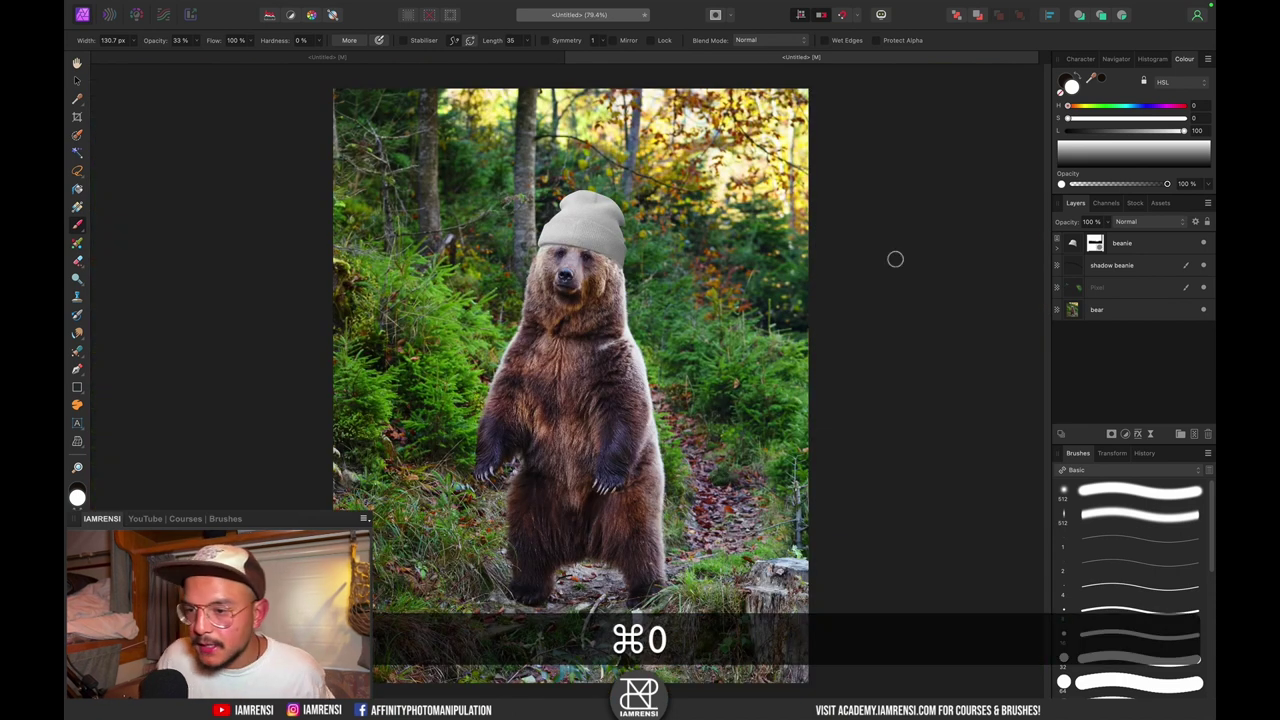
pyautogui.click(1203, 243)
pyautogui.click(1203, 243)
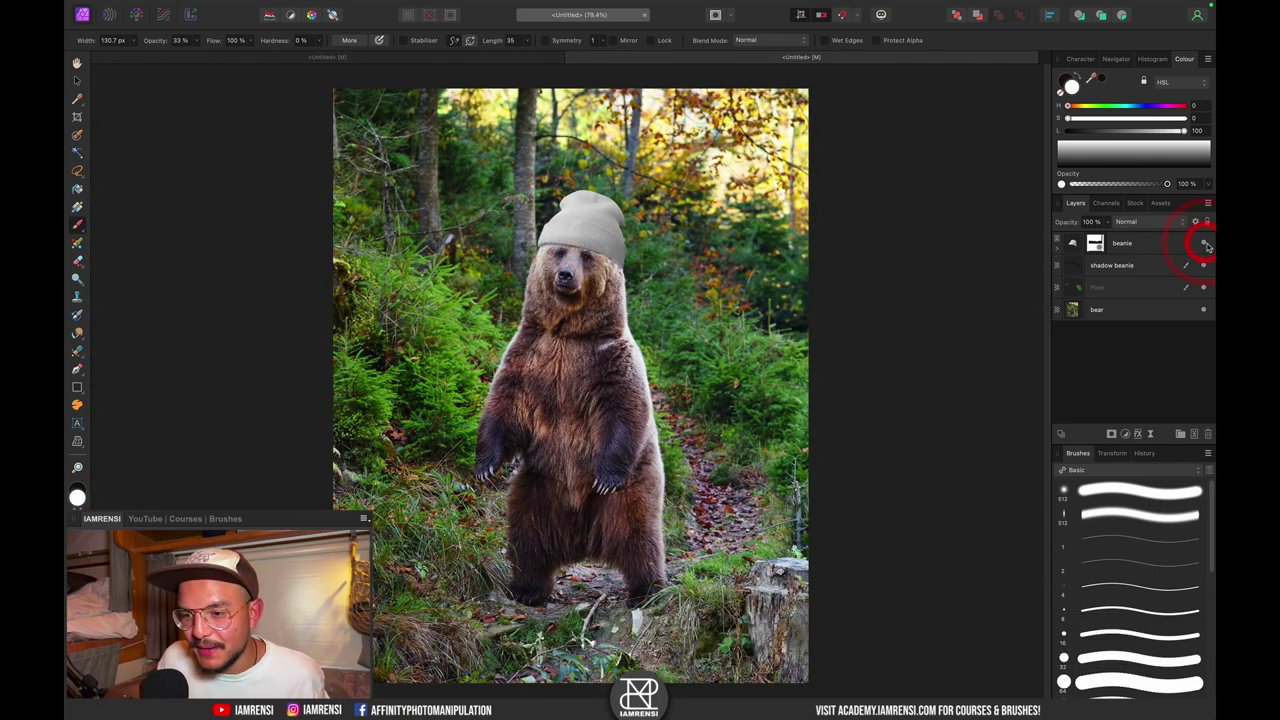
pyautogui.doubleClick(1203, 243)
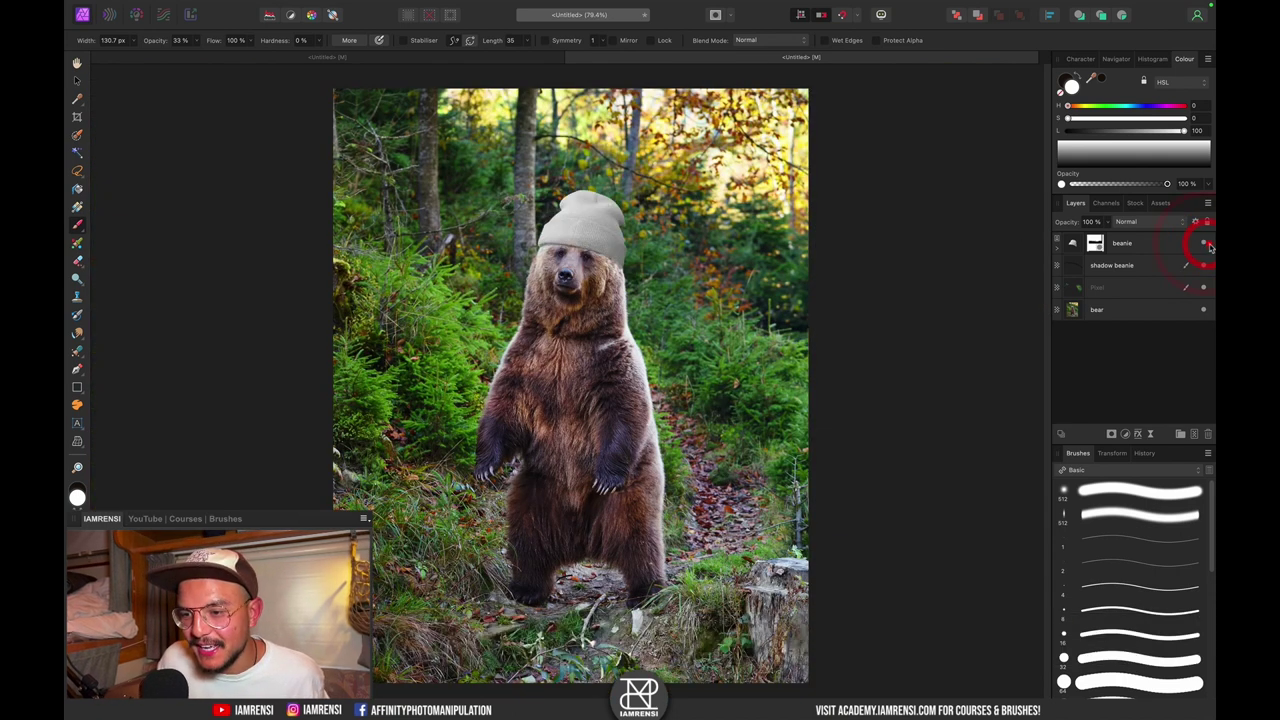
pyautogui.click(1128, 270)
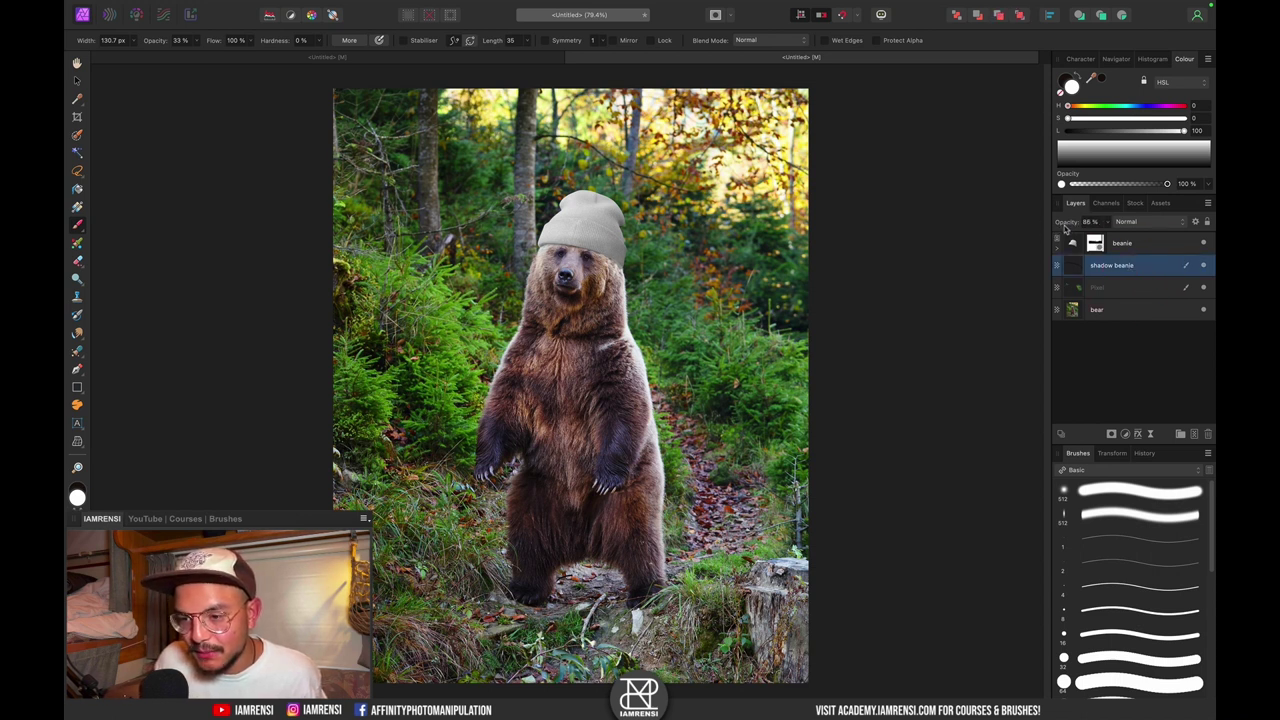
pyautogui.press('super')
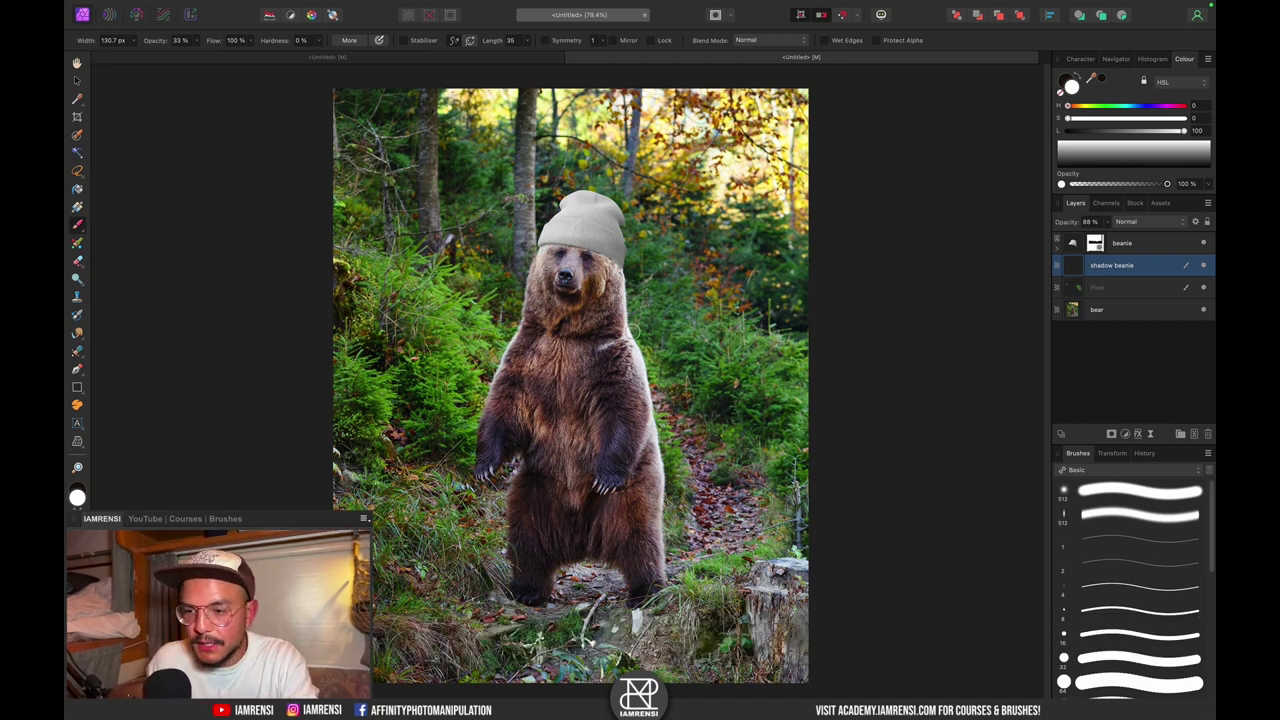
# - Switch to Envato Elements in the browser and search the 3D items for "suitcase"
pyautogui.hotkey('ctrl', 'Right')
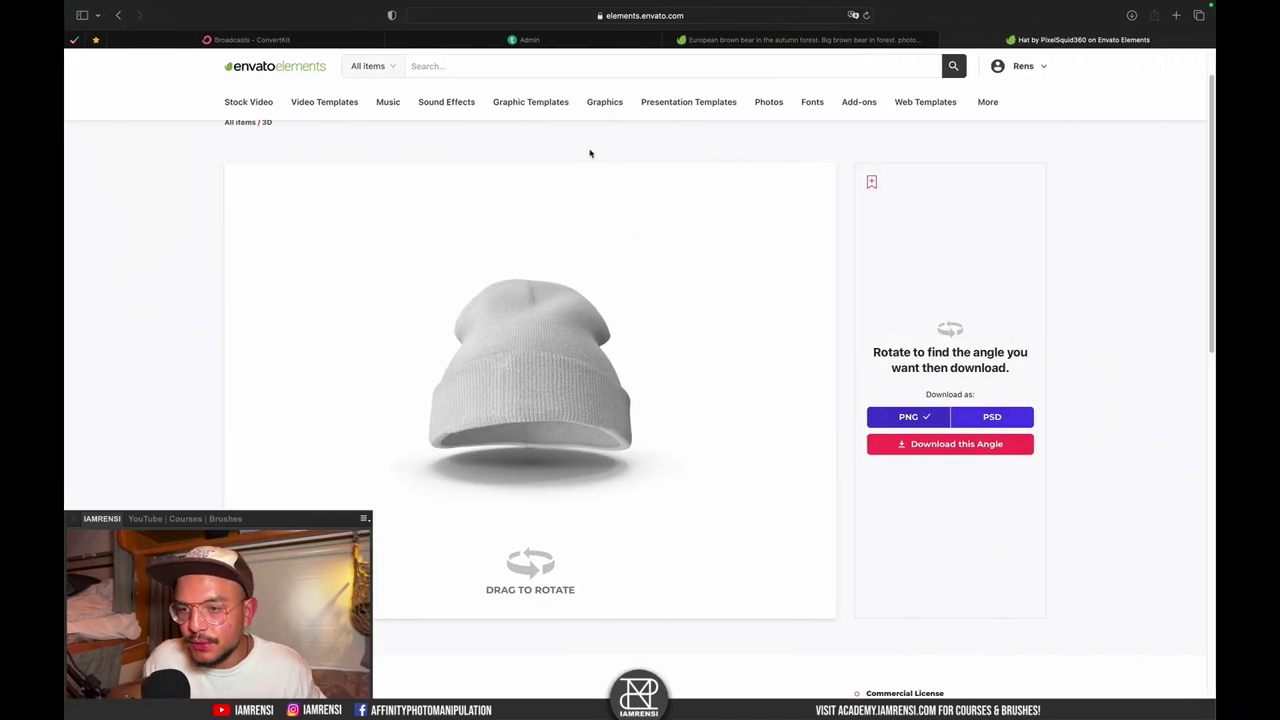
pyautogui.click(568, 61)
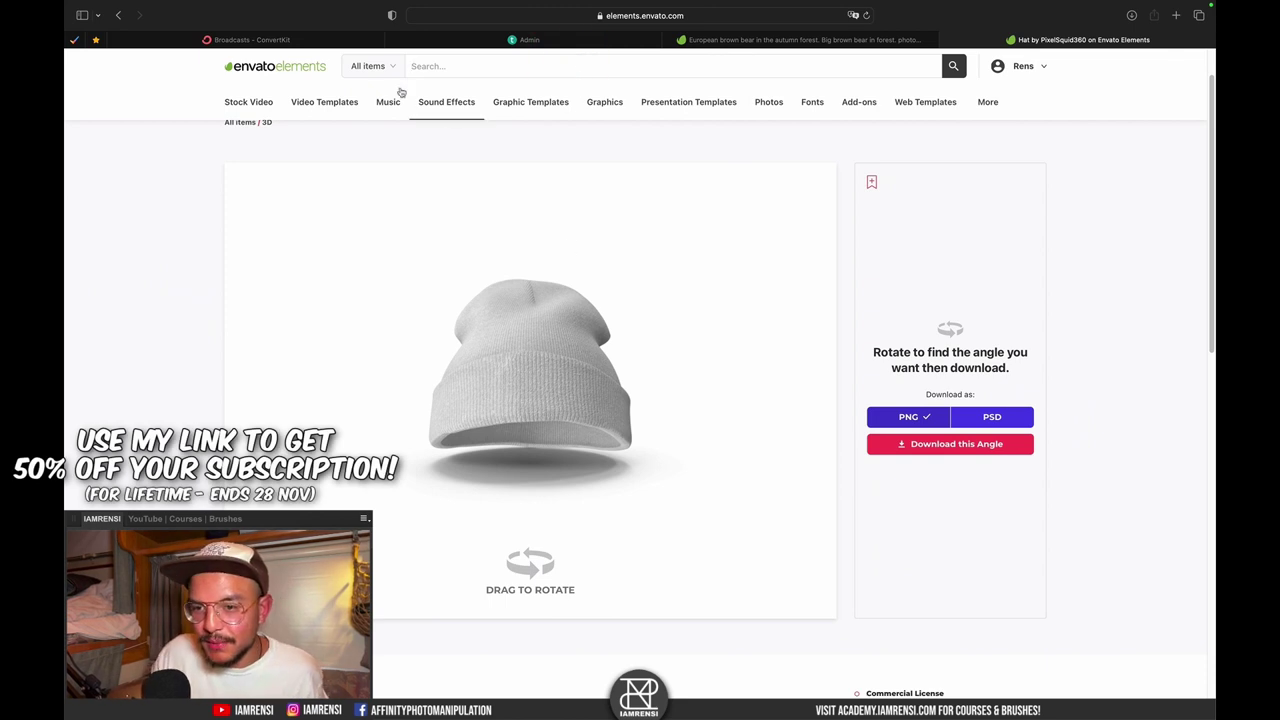
pyautogui.click(454, 64)
pyautogui.write('suitcase')
pyautogui.press('Return')
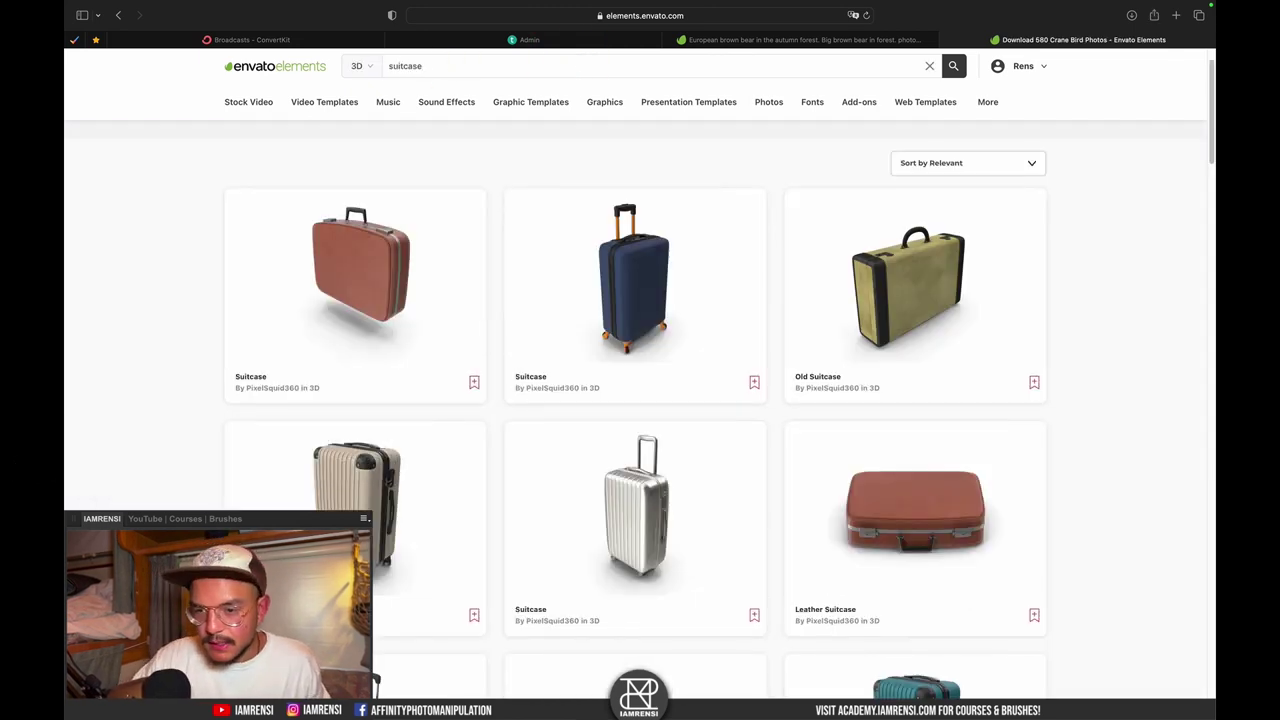
# - Browse the suitcase results and open the black Leather Suitcase model with two front buckles
pyautogui.scroll(-8, 412, 339)
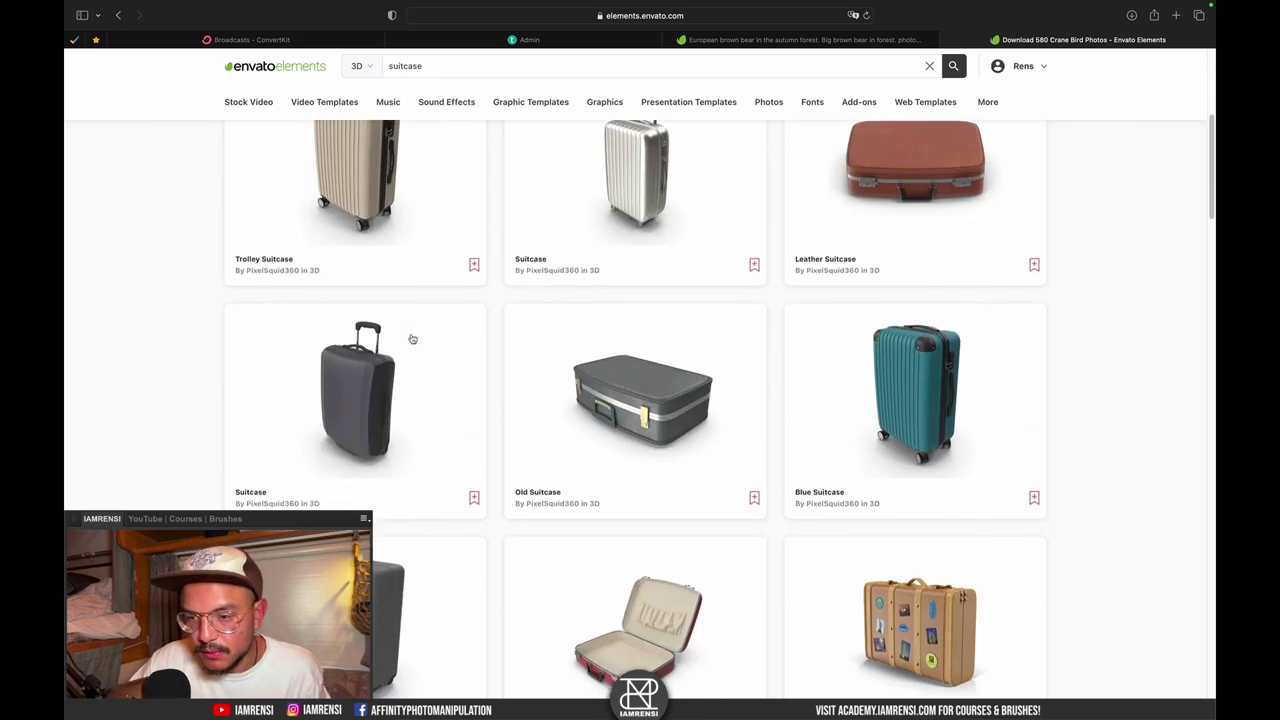
pyautogui.scroll(3, 412, 339)
pyautogui.hotkey('ctrl', 'Left')
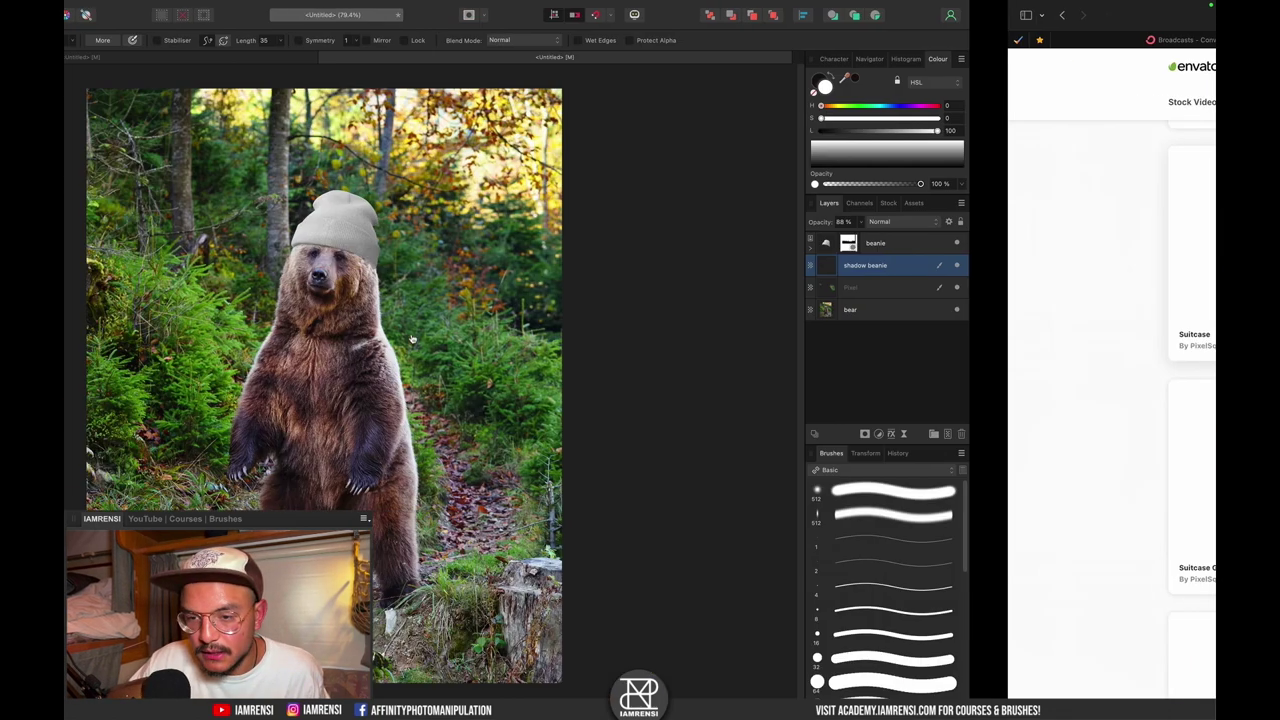
pyautogui.hotkey('ctrl', 'Right')
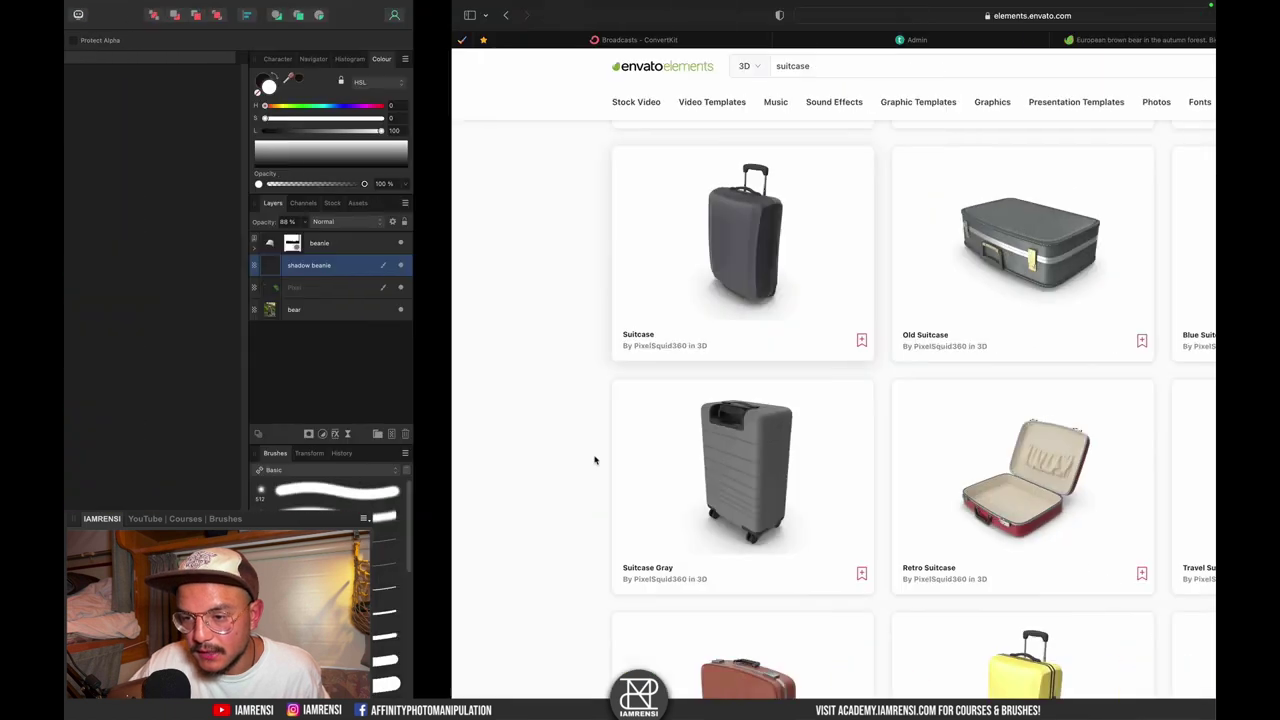
pyautogui.scroll(-5, 636, 370)
pyautogui.scroll(-8, 637, 372)
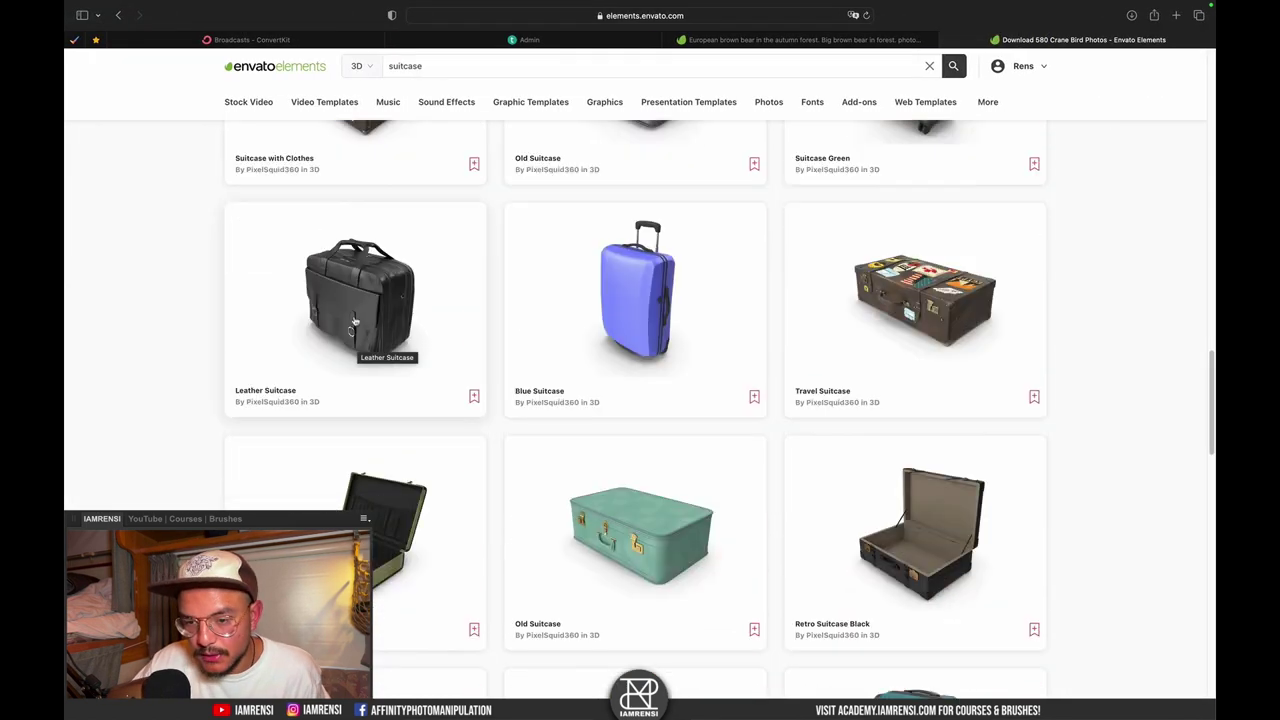
pyautogui.click(350, 308)
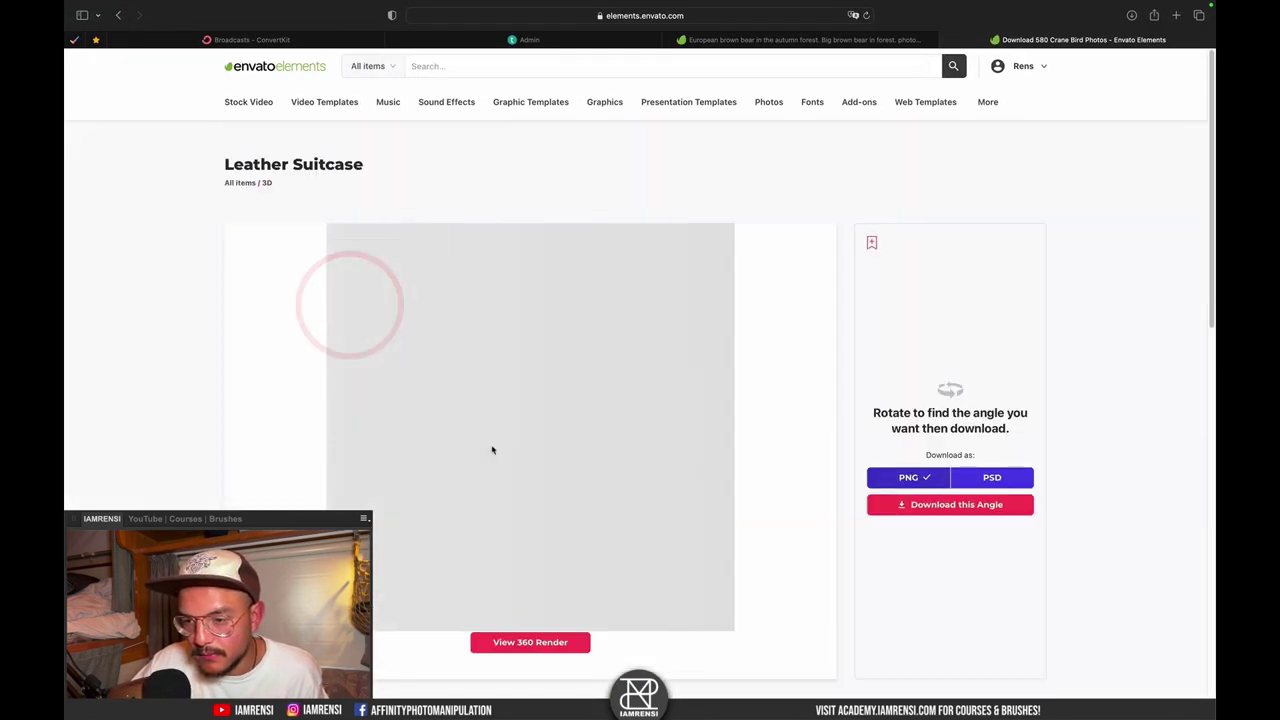
# - Download the Leather Suitcase at its current angle as a PNG, licensed to the Affinity Photo project
pyautogui.hotkey('ctrl', 'Left')
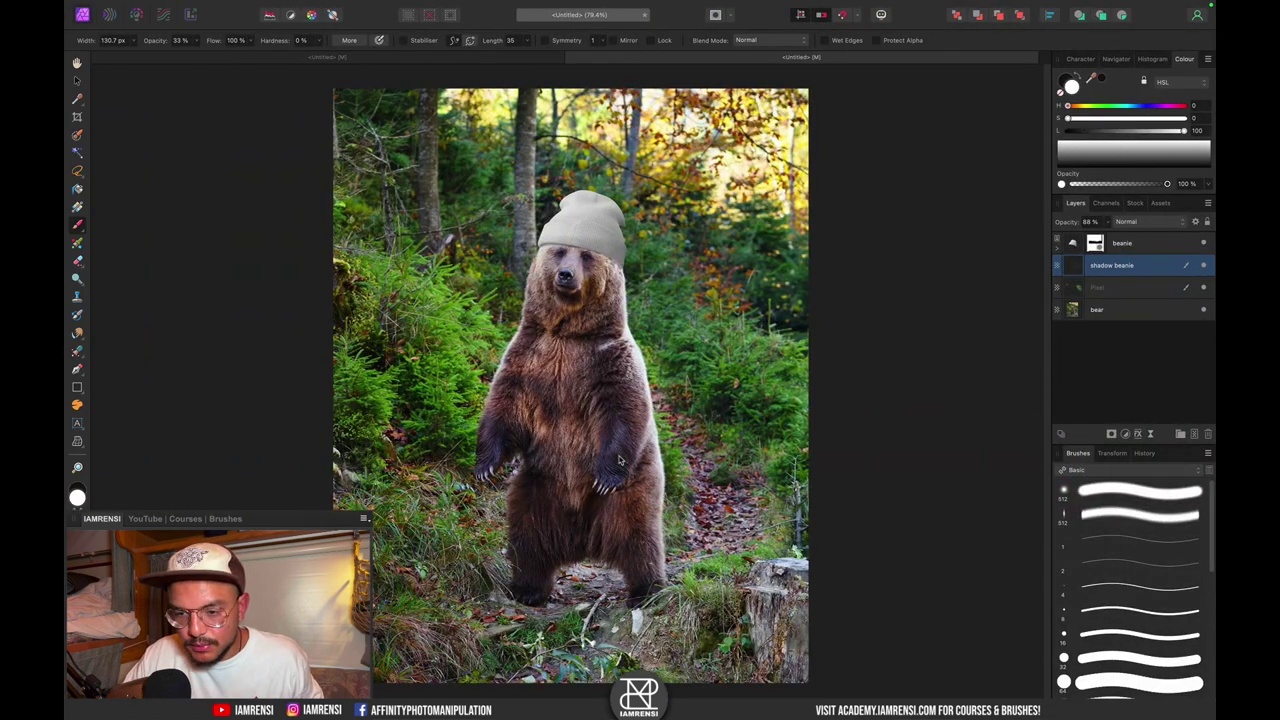
pyautogui.hotkey('ctrl', 'Right')
pyautogui.click(903, 504)
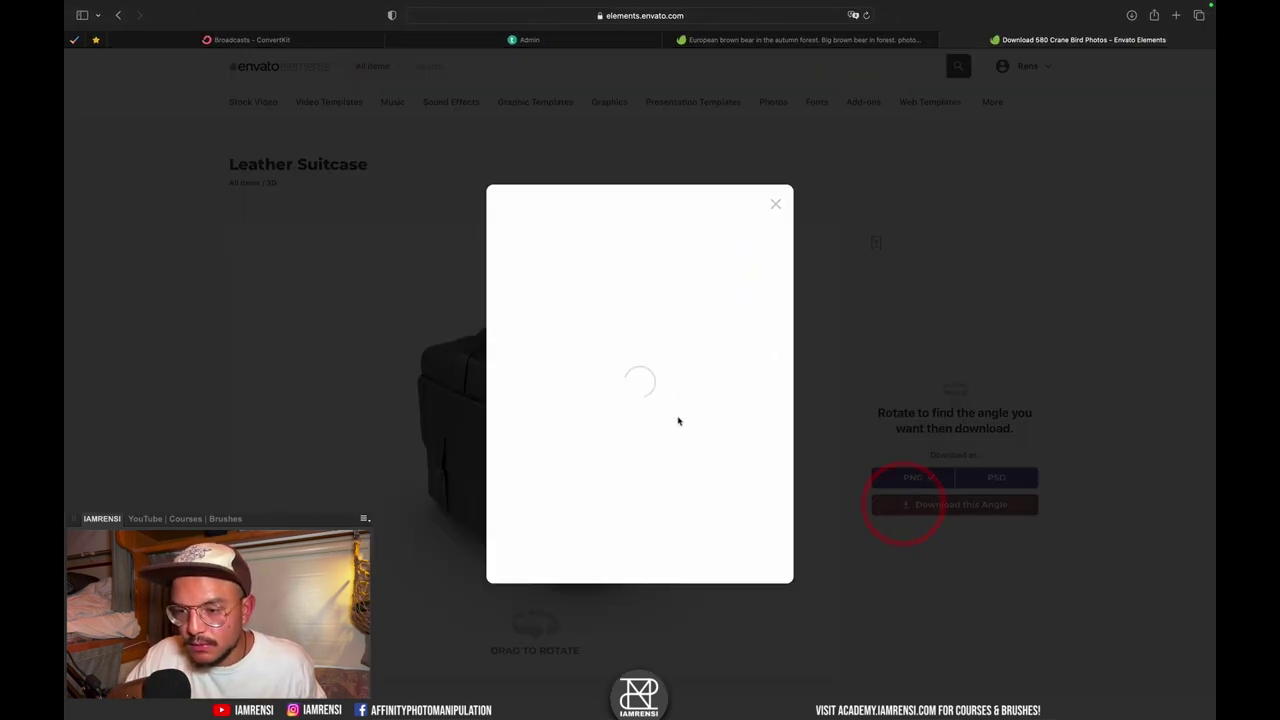
pyautogui.click(565, 337)
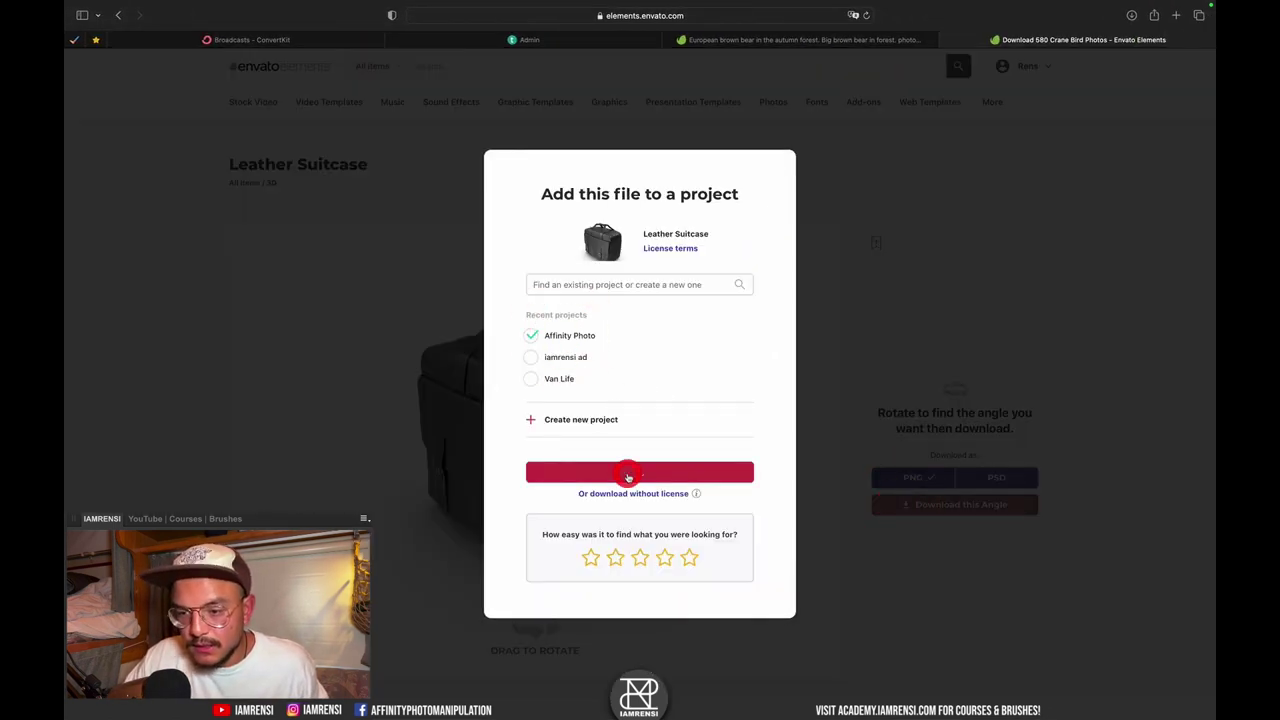
pyautogui.click(627, 472)
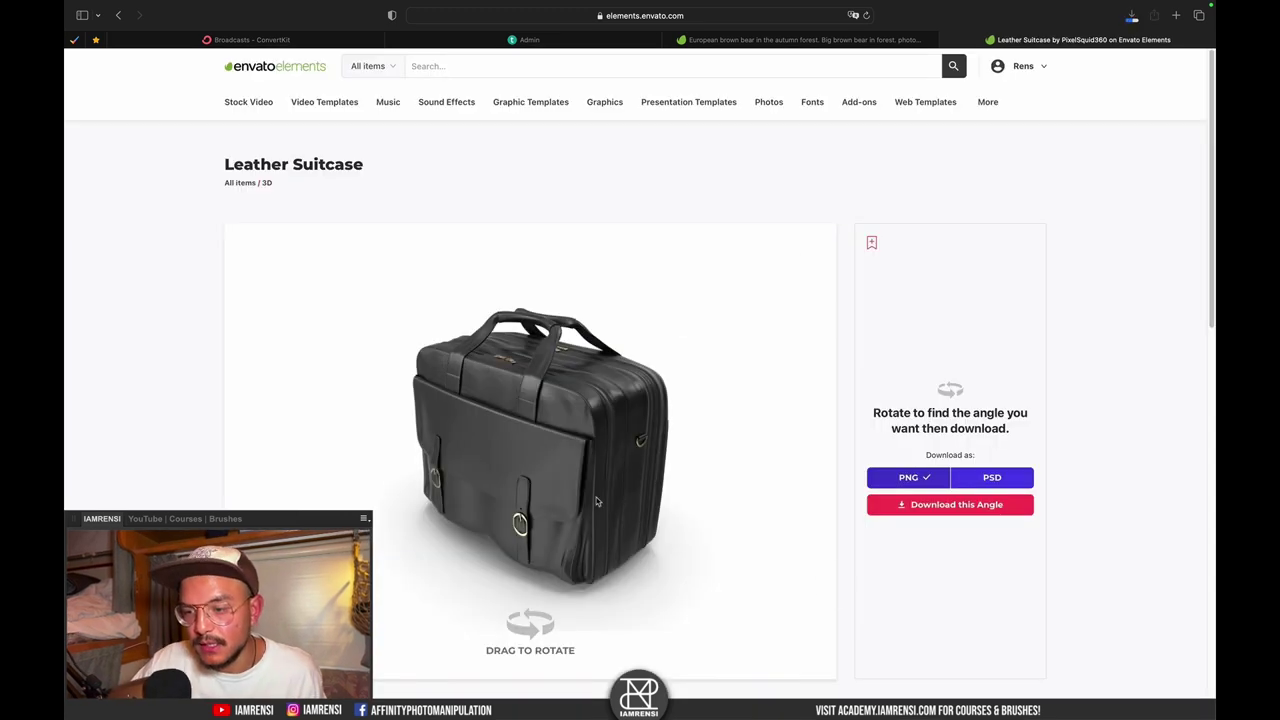
# - Copy the downloaded Leather Suitcase PNG from the Downloads folder and paste it above the beanie layer in Affinity Photo
pyautogui.hotkey('ctrl', 'Left')
pyautogui.hotkey('ctrl', 'Left')
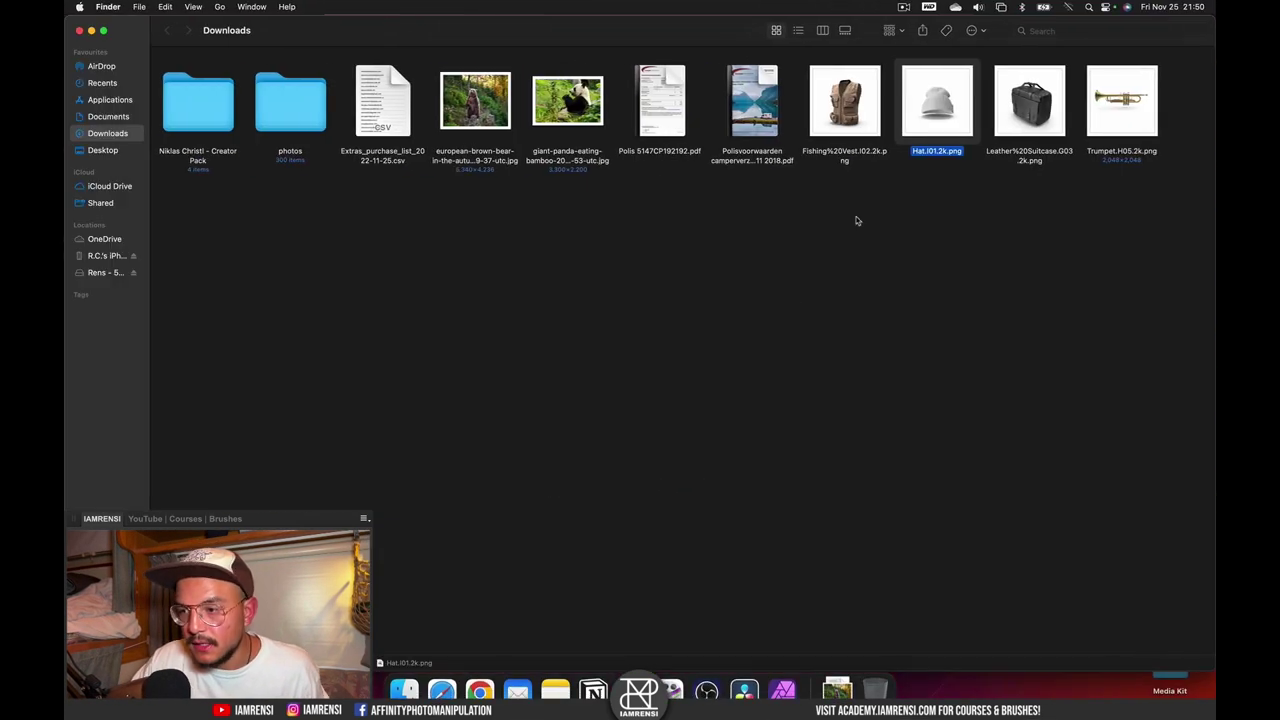
pyautogui.press('Right')
pyautogui.press('super+c')
pyautogui.hotkey('ctrl', 'Right')
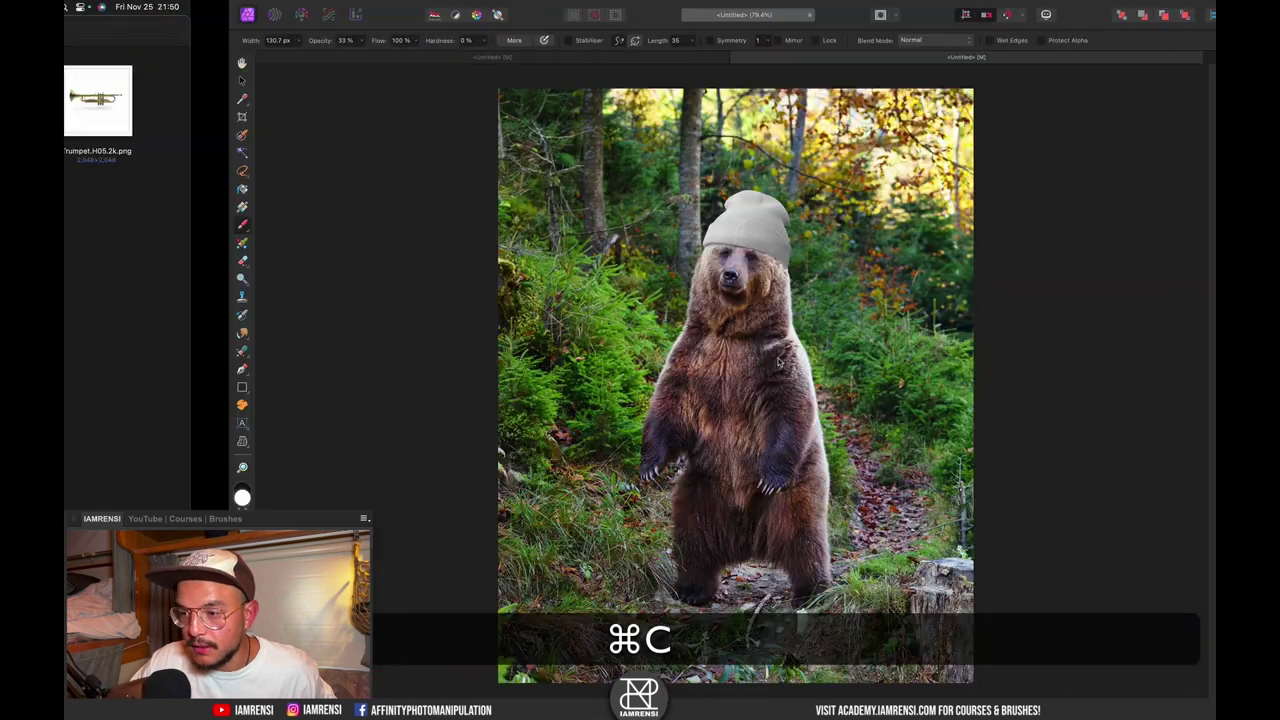
pyautogui.click(1140, 246)
pyautogui.press('super+v')
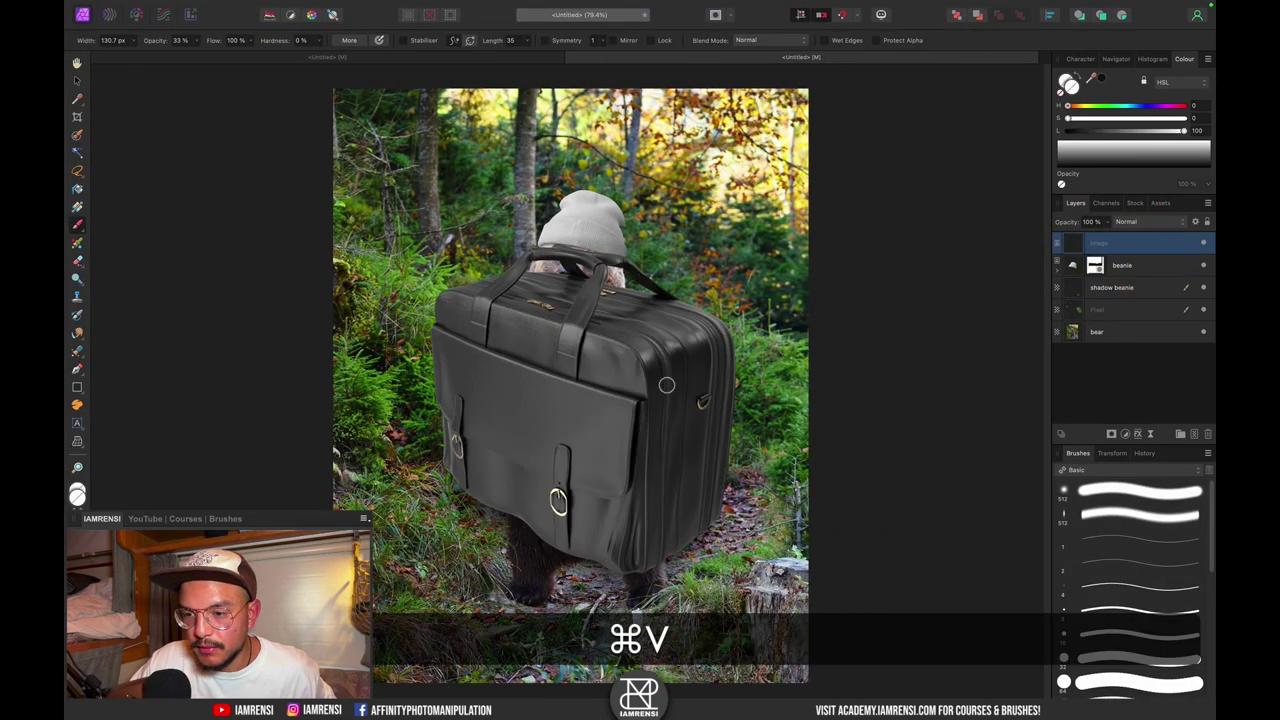
# - Scale down and slightly tilt the suitcase, placing its handle at the bear's paw on the image's left side
pyautogui.moveTo(815, 142); pyautogui.dragTo(691, 313)
pyautogui.moveTo(620, 406); pyautogui.dragTo(559, 548)
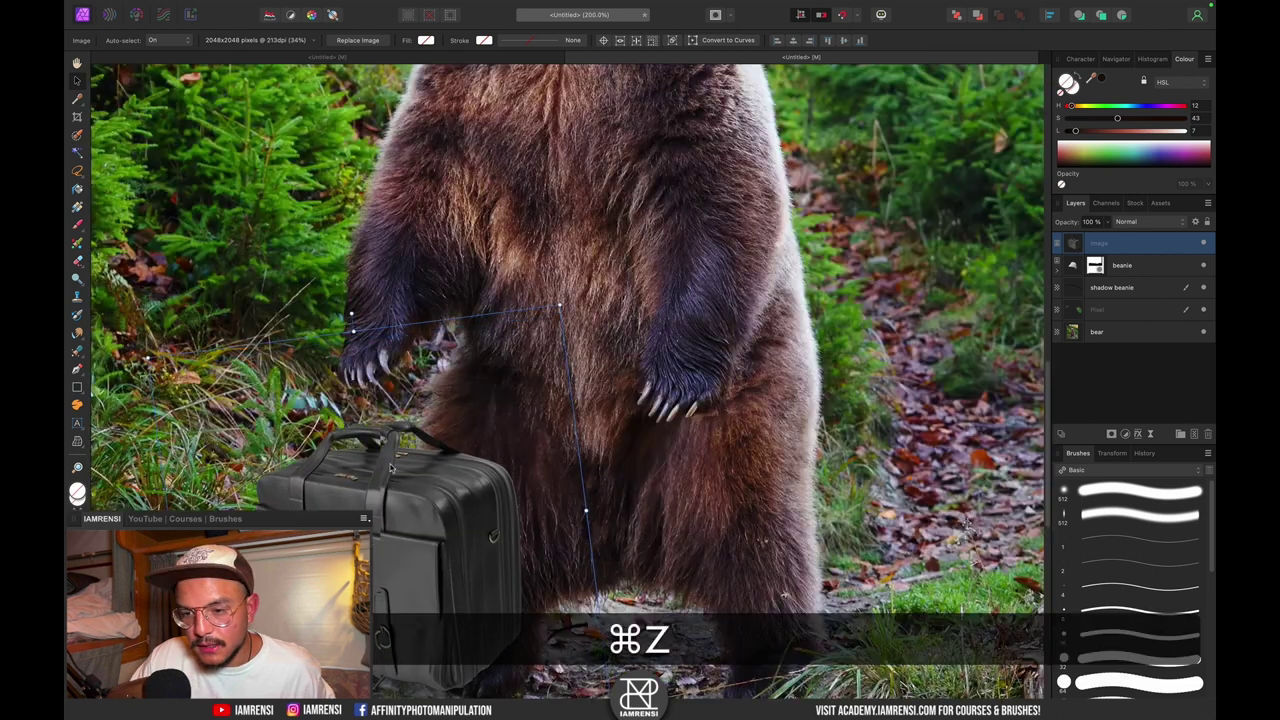
pyautogui.moveTo(392, 488); pyautogui.dragTo(386, 413)
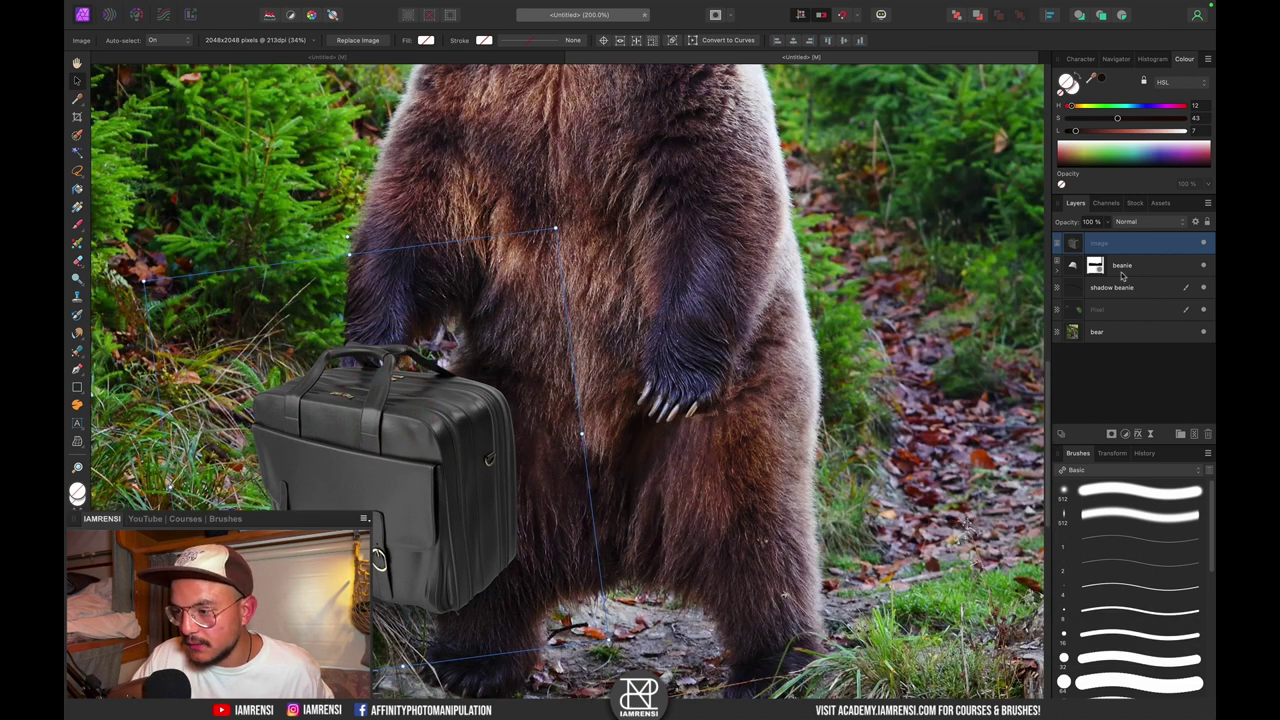
# - Add a mask to the suitcase layer and choose the soft 512 px Basic brush for painting on it
pyautogui.click(1111, 434)
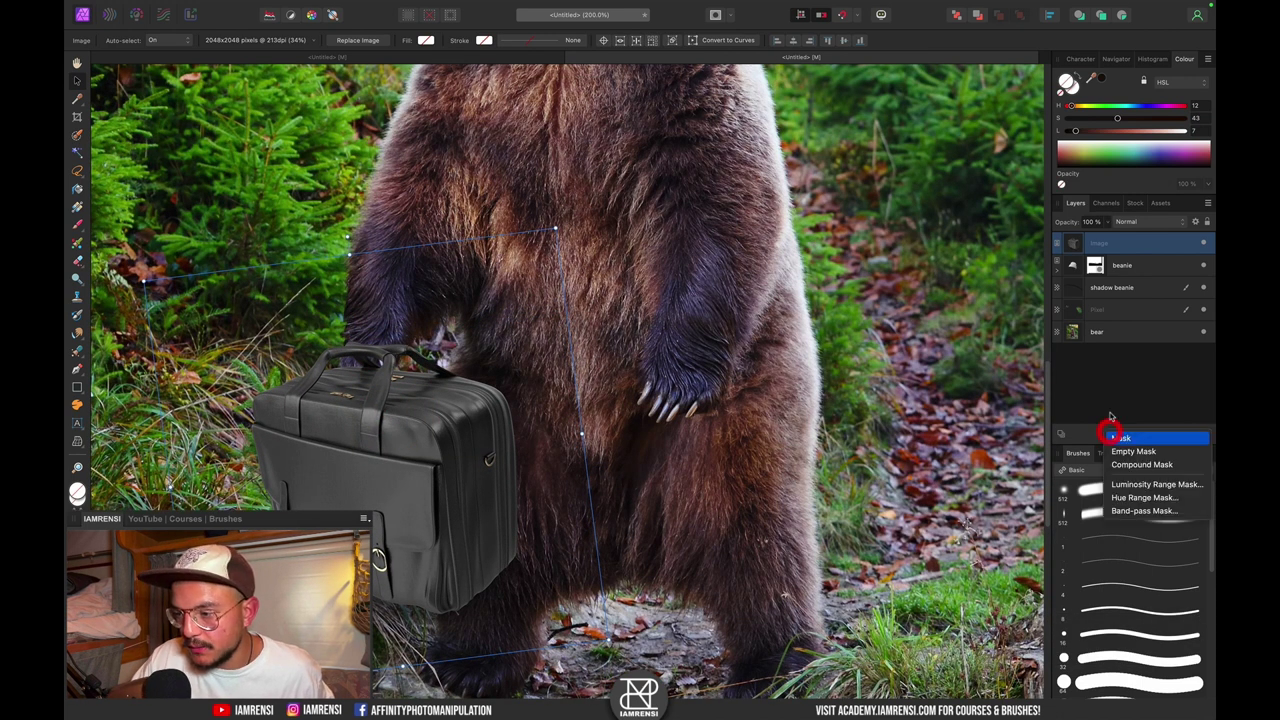
pyautogui.click(1117, 440)
pyautogui.scroll(5, 630, 338)
pyautogui.press('b')
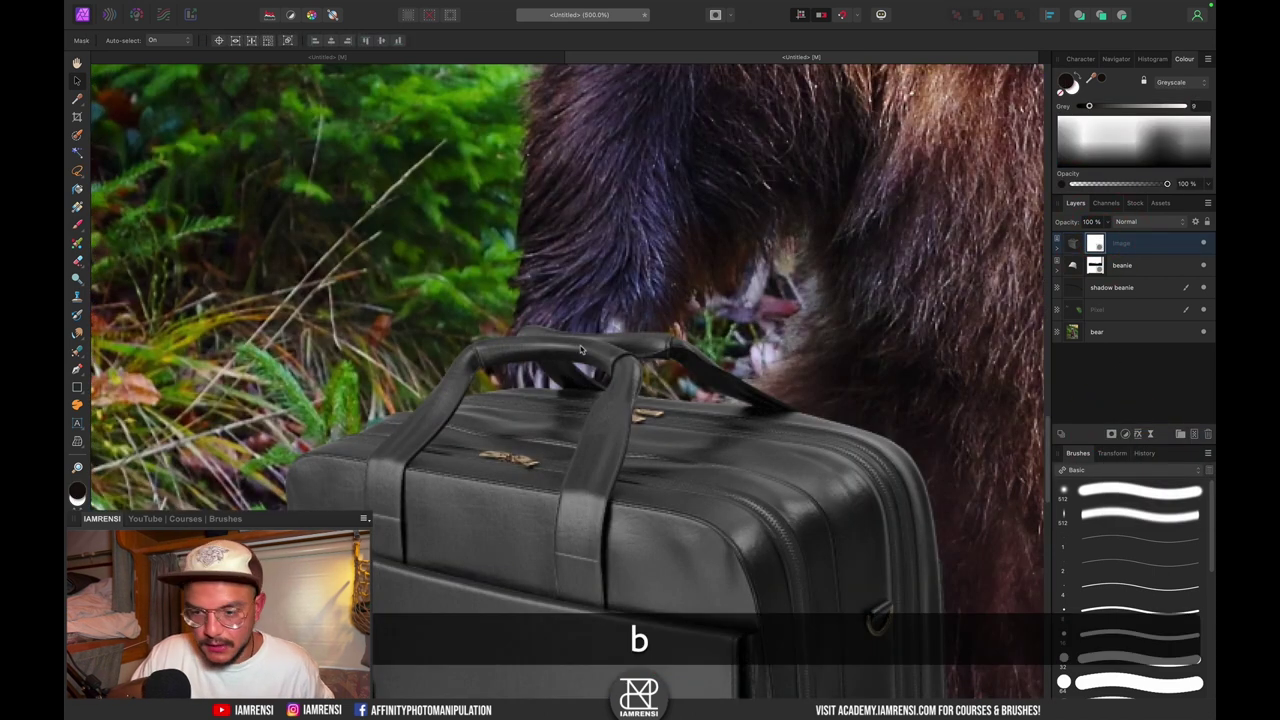
pyautogui.press('-')
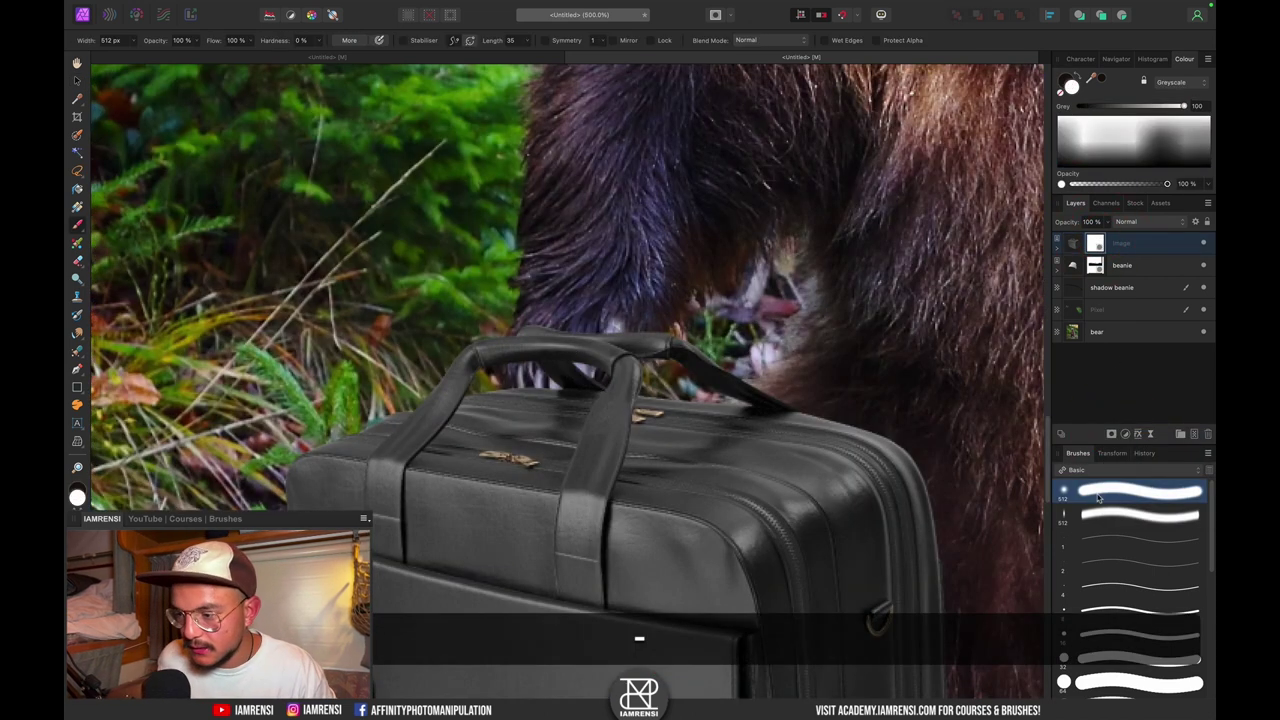
# - Paint on the suitcase mask with a much smaller soft brush to reveal the paw's fur and claws over the handle
pyautogui.press('[')
pyautogui.press('[')
pyautogui.press('[')
pyautogui.press('[')
pyautogui.press('[')
pyautogui.press('[')
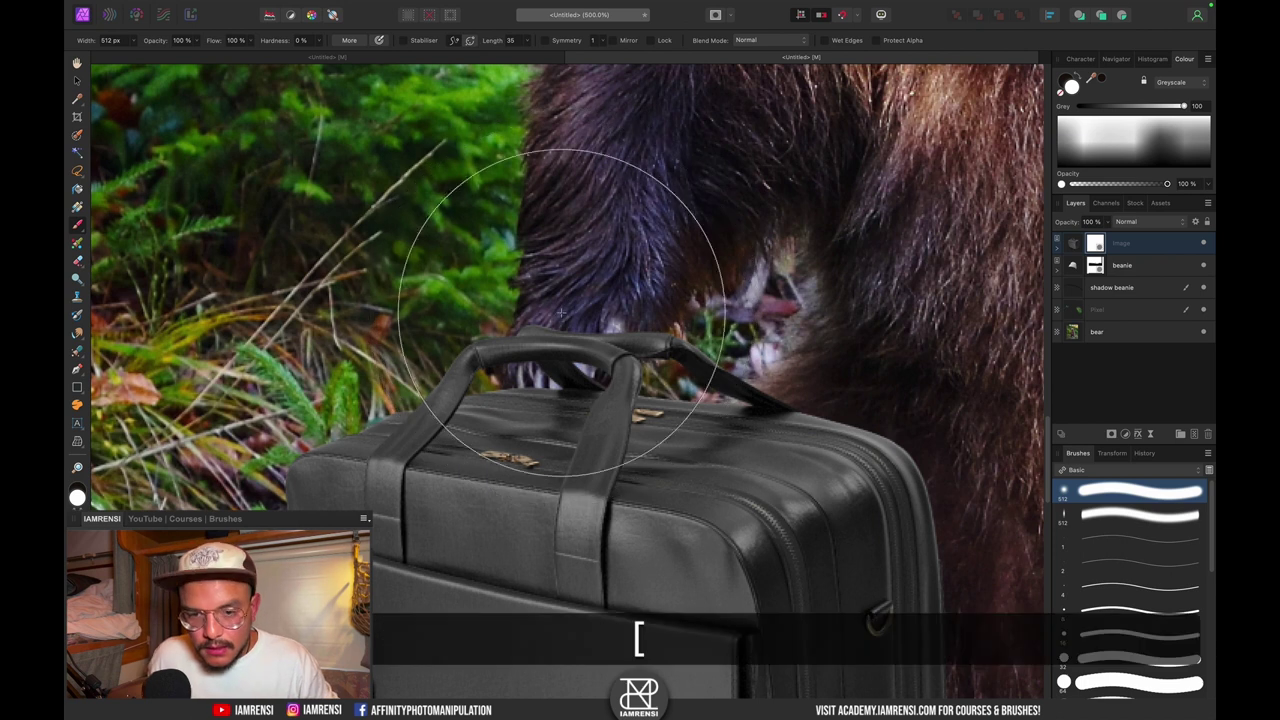
pyautogui.press('[')
pyautogui.press('[')
pyautogui.press('[')
pyautogui.press('[')
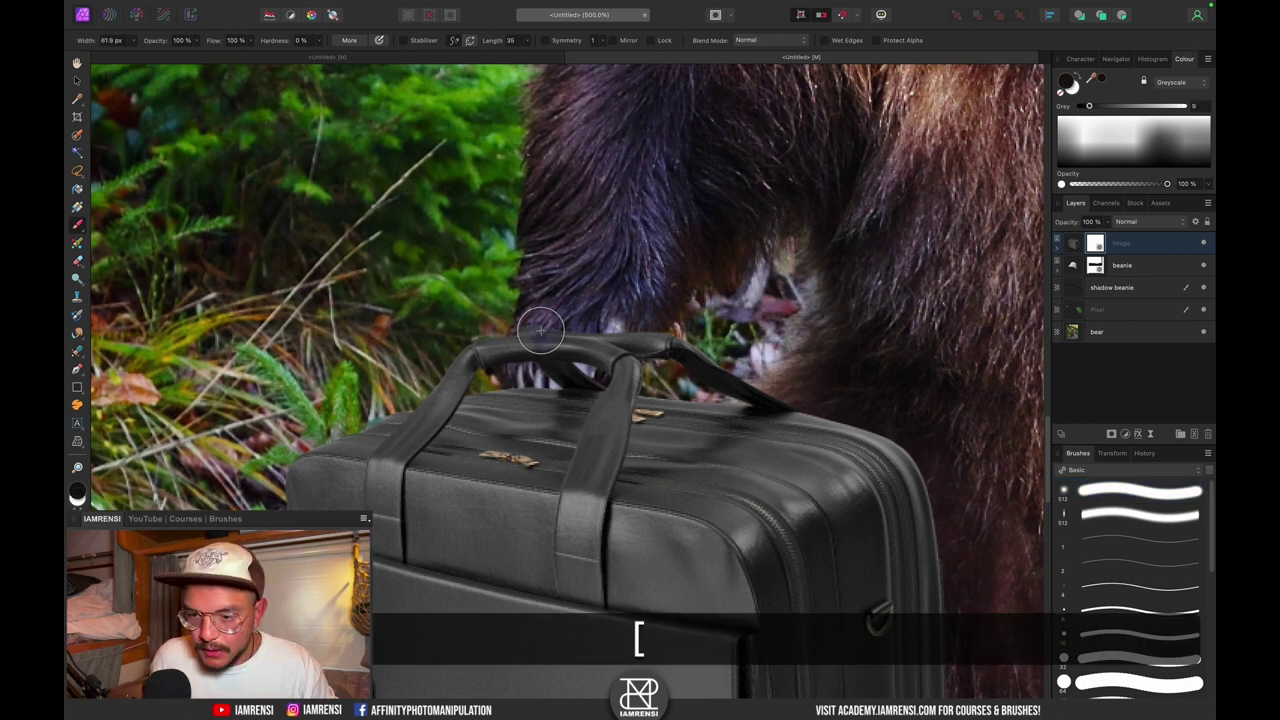
pyautogui.press('x')
pyautogui.press('[')
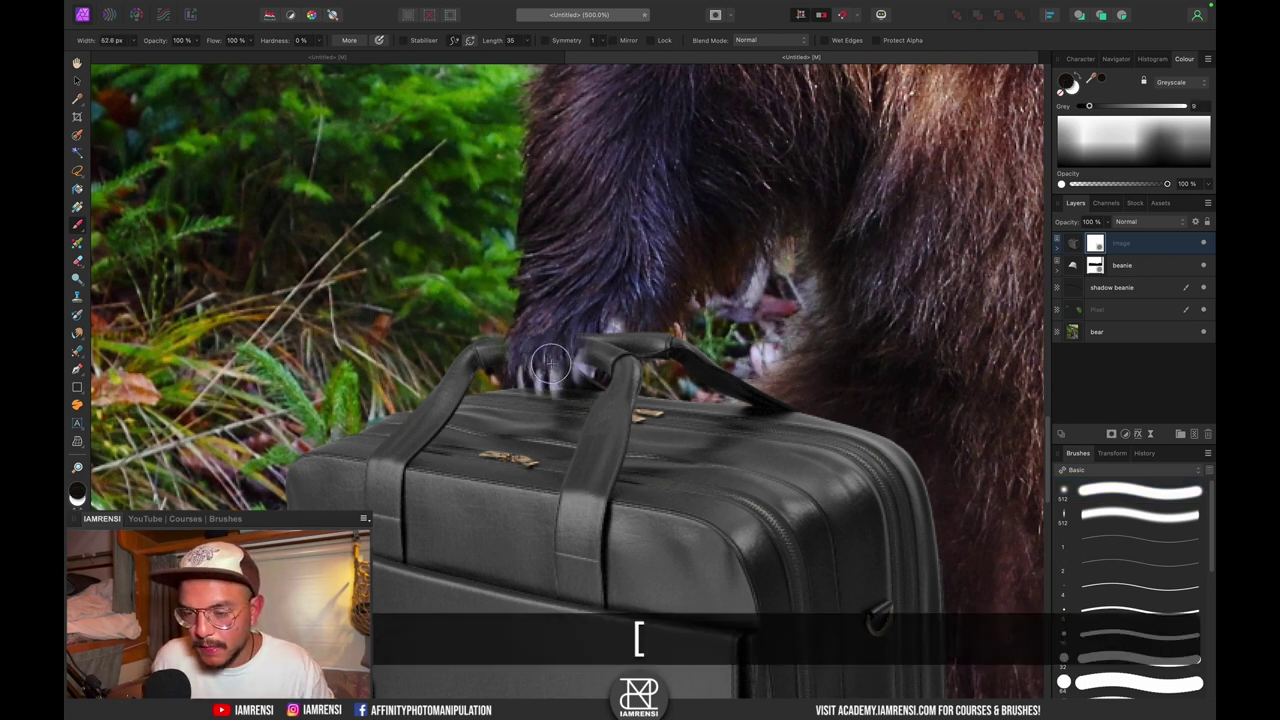
pyautogui.moveTo(529, 391)
pyautogui.mouseDown()
pyautogui.moveTo(538, 374)
pyautogui.moveTo(536, 390)
pyautogui.mouseUp()
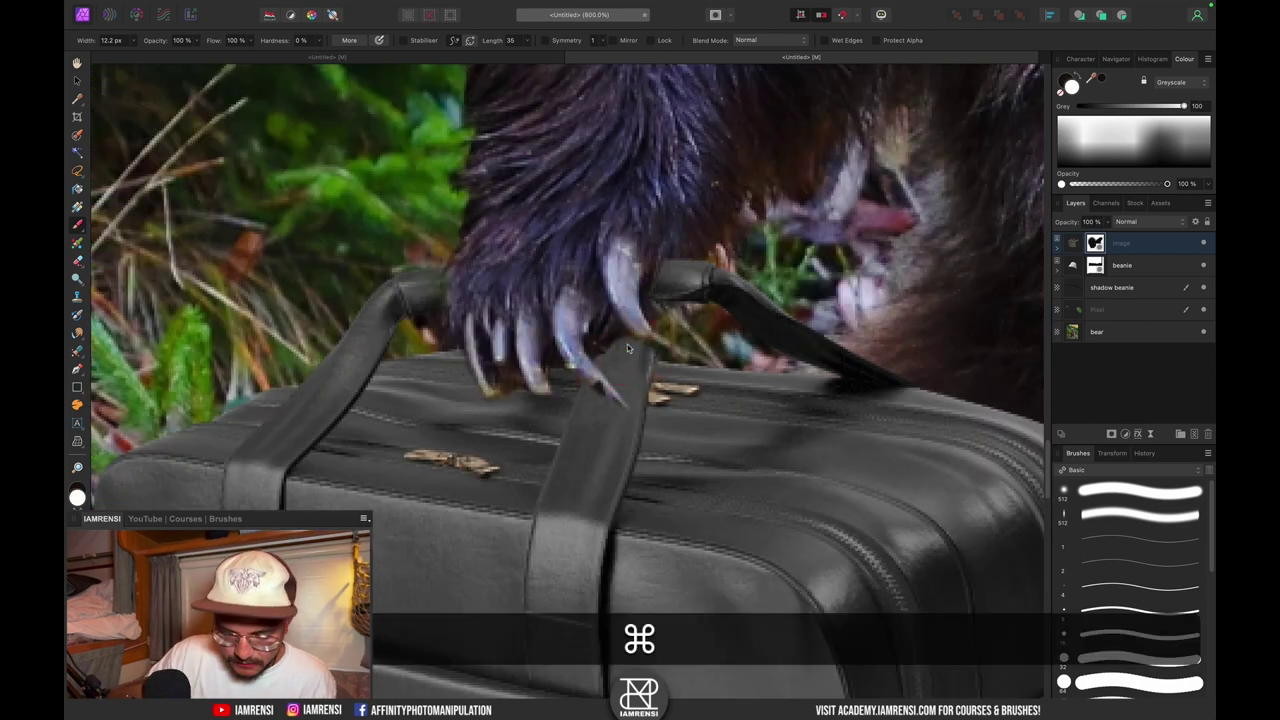
pyautogui.press('super+0')
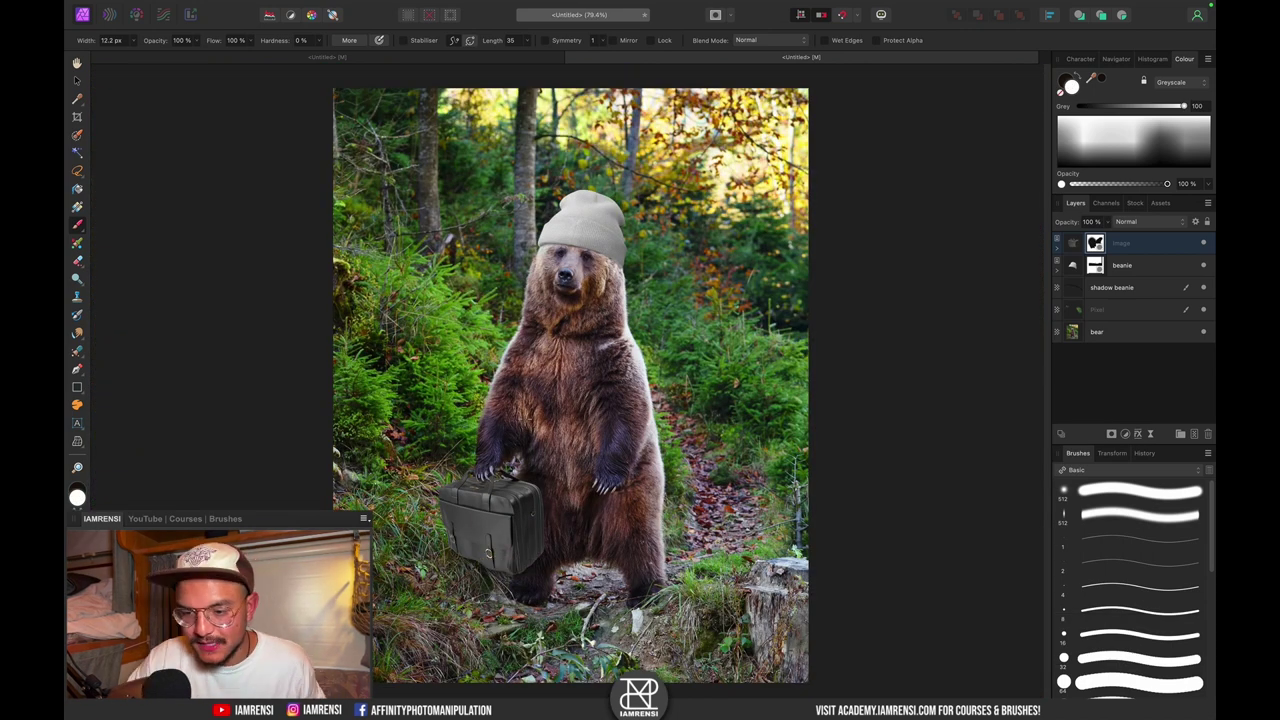
# - Isolate the suitcase image layer and examine the soft ground shadow around its base
pyautogui.scroll(6, 494, 505)
pyautogui.scroll(-4, 496, 502)
pyautogui.scroll(-1, 1040, 224)
pyautogui.hscroll(-1, 1040, 224)
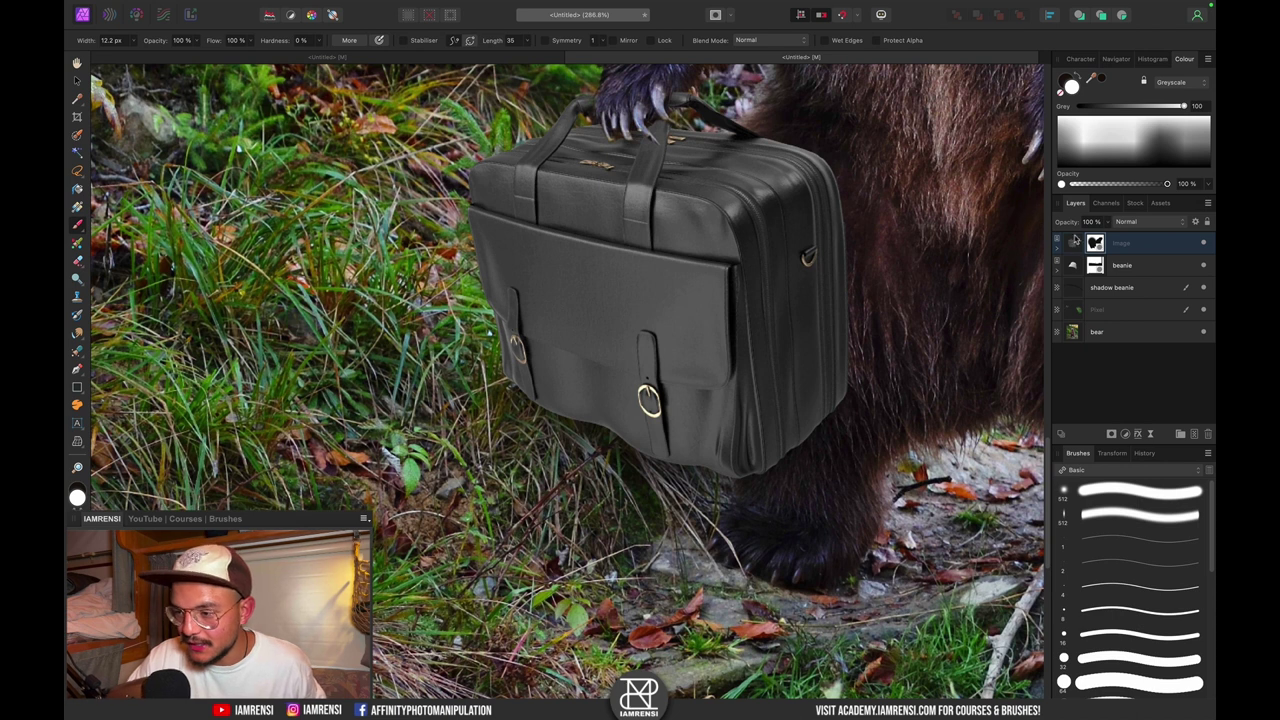
pyautogui.keyDown('alt'); pyautogui.click(1073, 248); pyautogui.keyUp('alt')
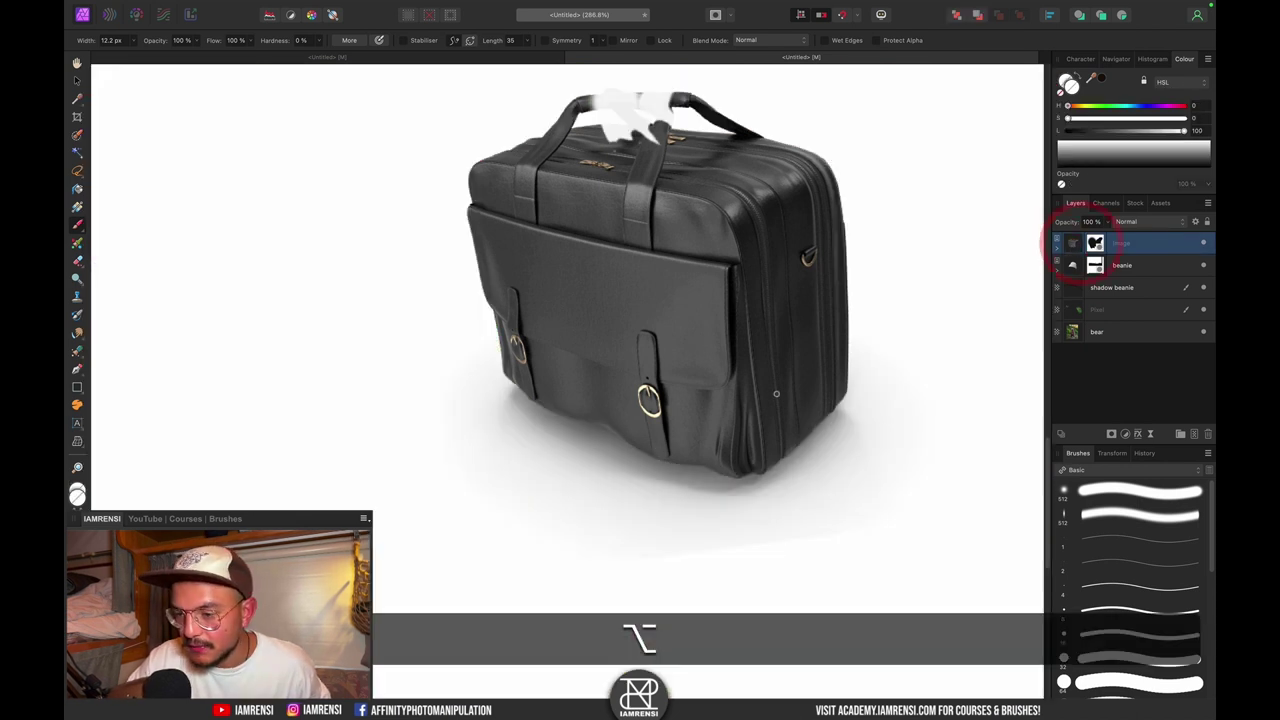
pyautogui.scroll(2, 629, 434)
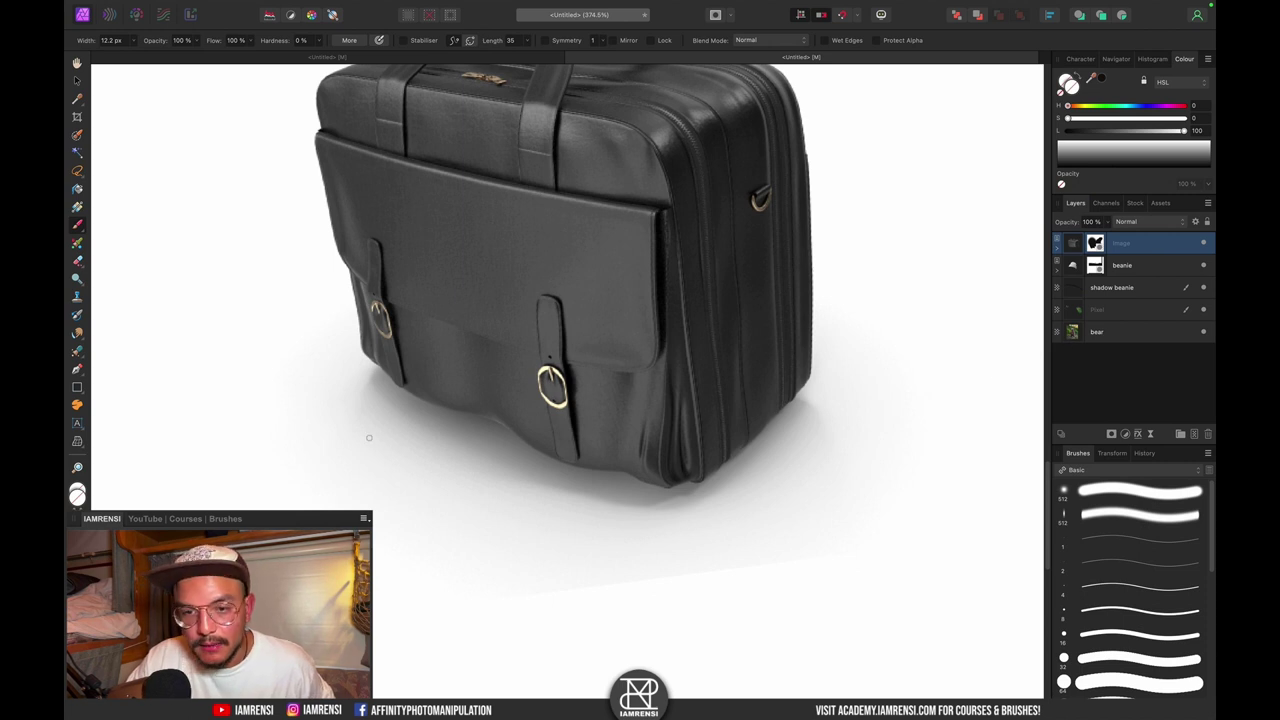
# - Select the ground shadow along the suitcase's lower edge with the Selection Brush reduced to 57.7 px
pyautogui.press('w')
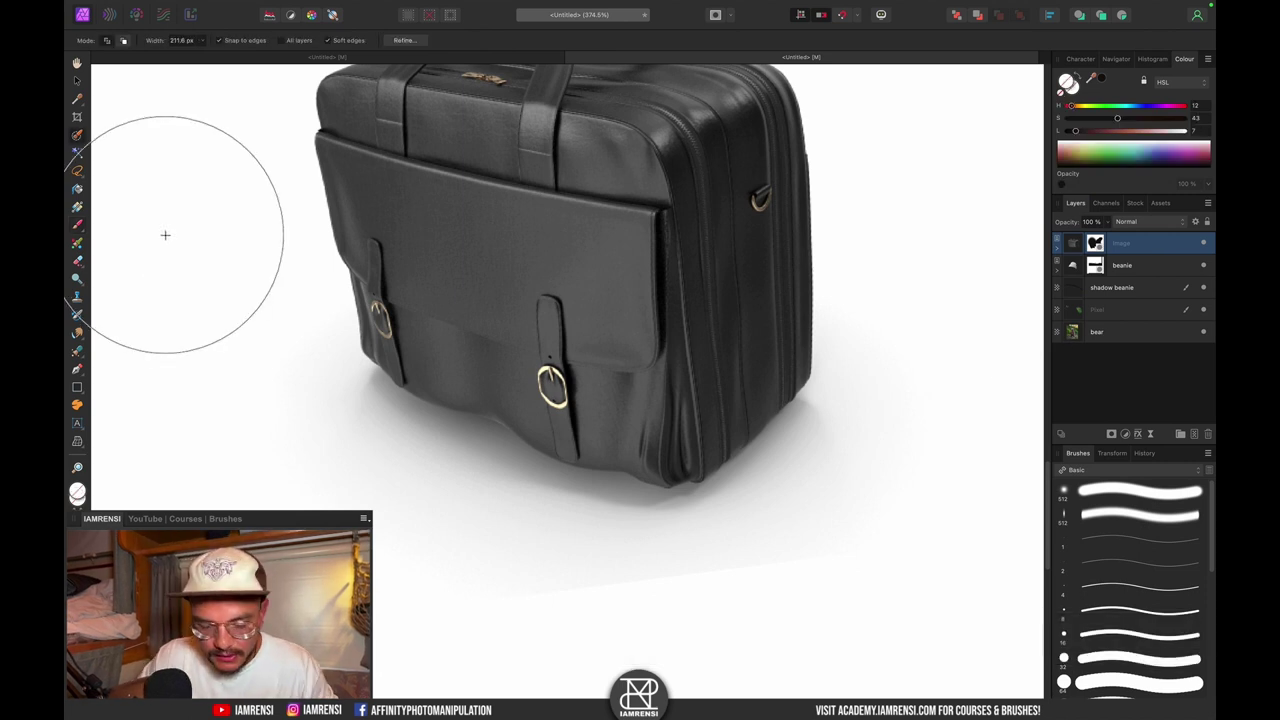
pyautogui.press('[')
pyautogui.press('[')
pyautogui.press('[')
pyautogui.press('[')
pyautogui.press('[')
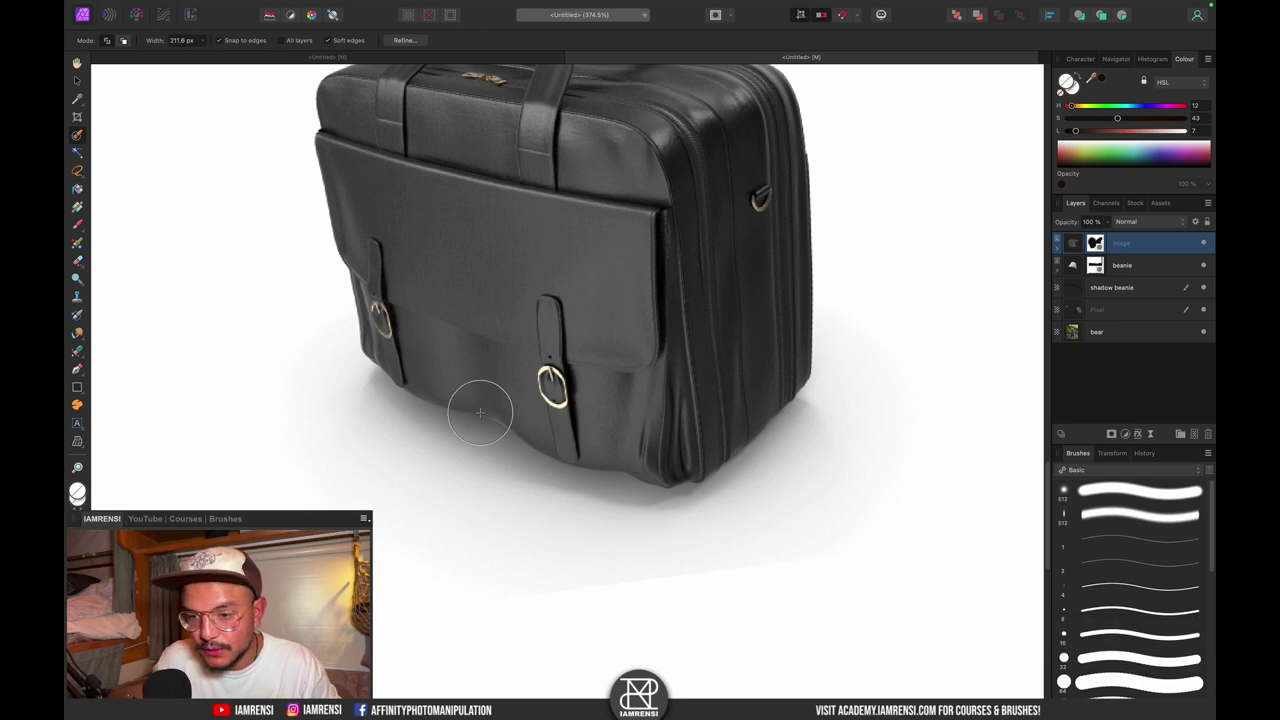
pyautogui.moveTo(343, 414)
pyautogui.mouseDown()
pyautogui.moveTo(526, 528)
pyautogui.moveTo(628, 558)
pyautogui.moveTo(734, 542)
pyautogui.moveTo(730, 521)
pyautogui.moveTo(868, 426)
pyautogui.moveTo(865, 471)
pyautogui.moveTo(674, 611)
pyautogui.moveTo(402, 617)
pyautogui.moveTo(218, 509)
pyautogui.moveTo(641, 579)
pyautogui.moveTo(857, 553)
pyautogui.moveTo(961, 509)
pyautogui.moveTo(951, 462)
pyautogui.moveTo(898, 404)
pyautogui.moveTo(560, 479)
pyautogui.moveTo(288, 384)
pyautogui.moveTo(251, 449)
pyautogui.mouseUp()
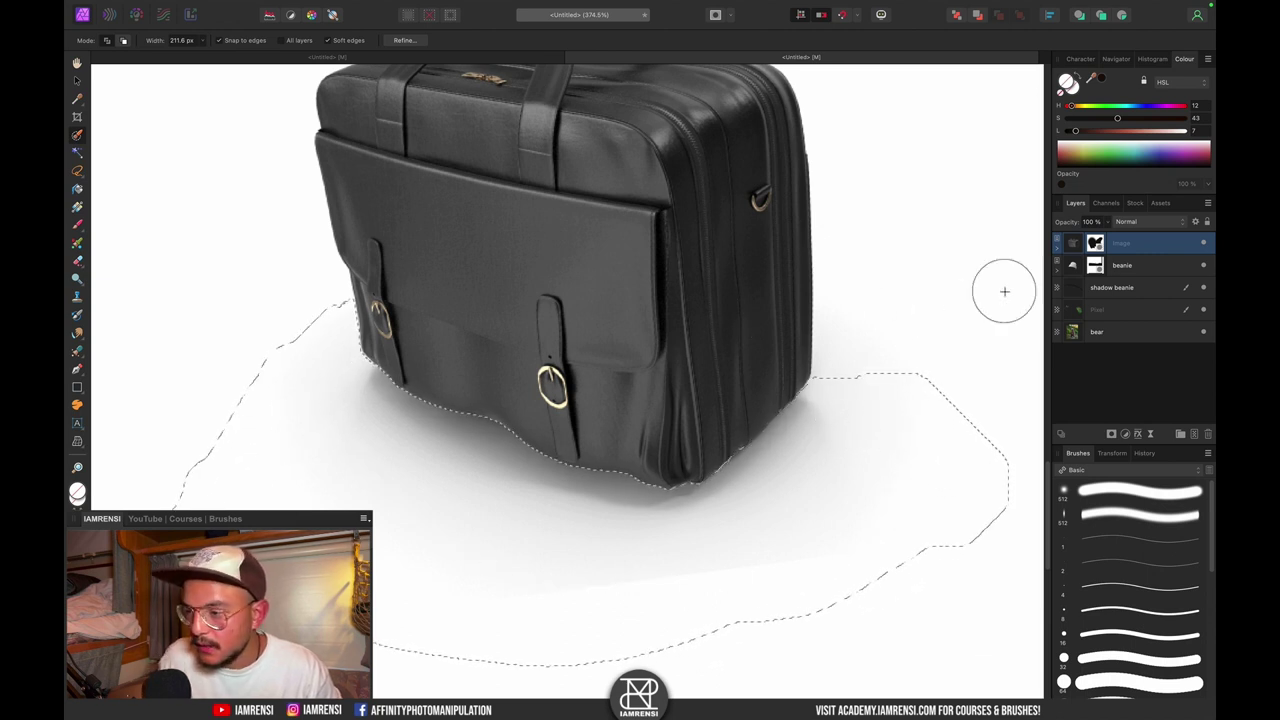
# - Hide the selected shadow area on the suitcase mask, deselect, and leave the isolated view by selecting the beanie layer
pyautogui.click(1095, 243)
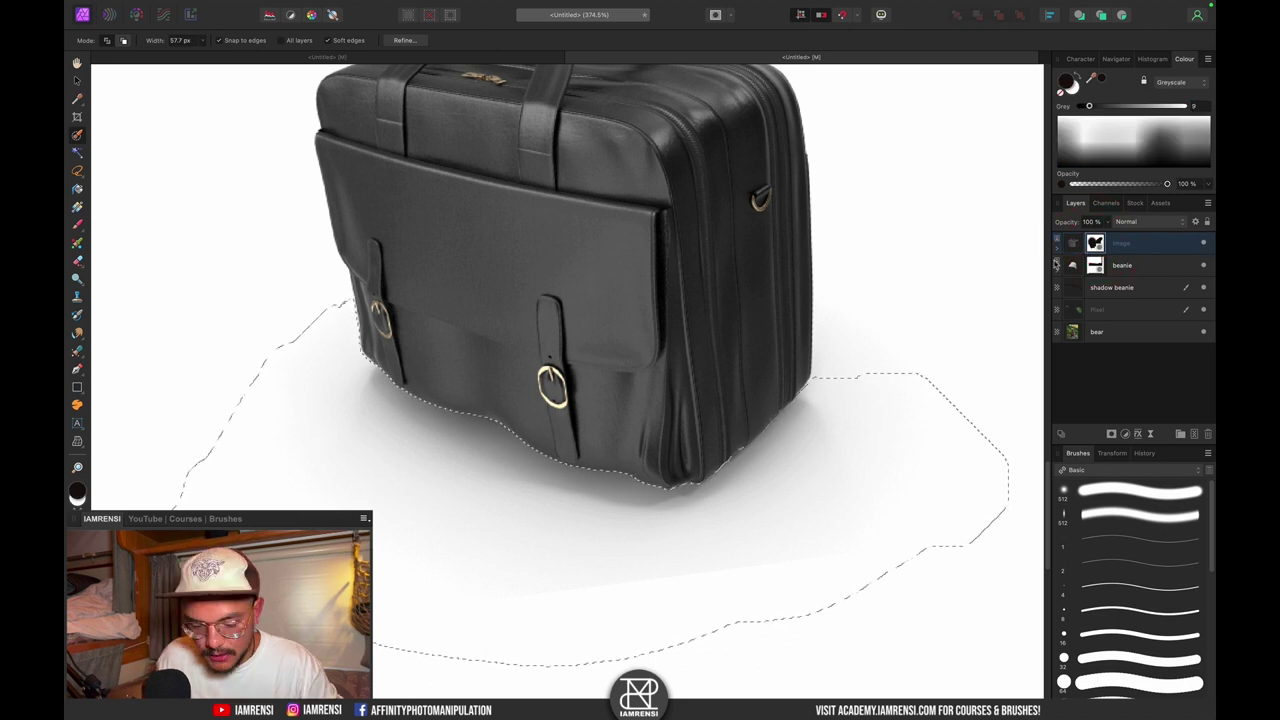
pyautogui.press('BackSpace')
pyautogui.press('super+d')
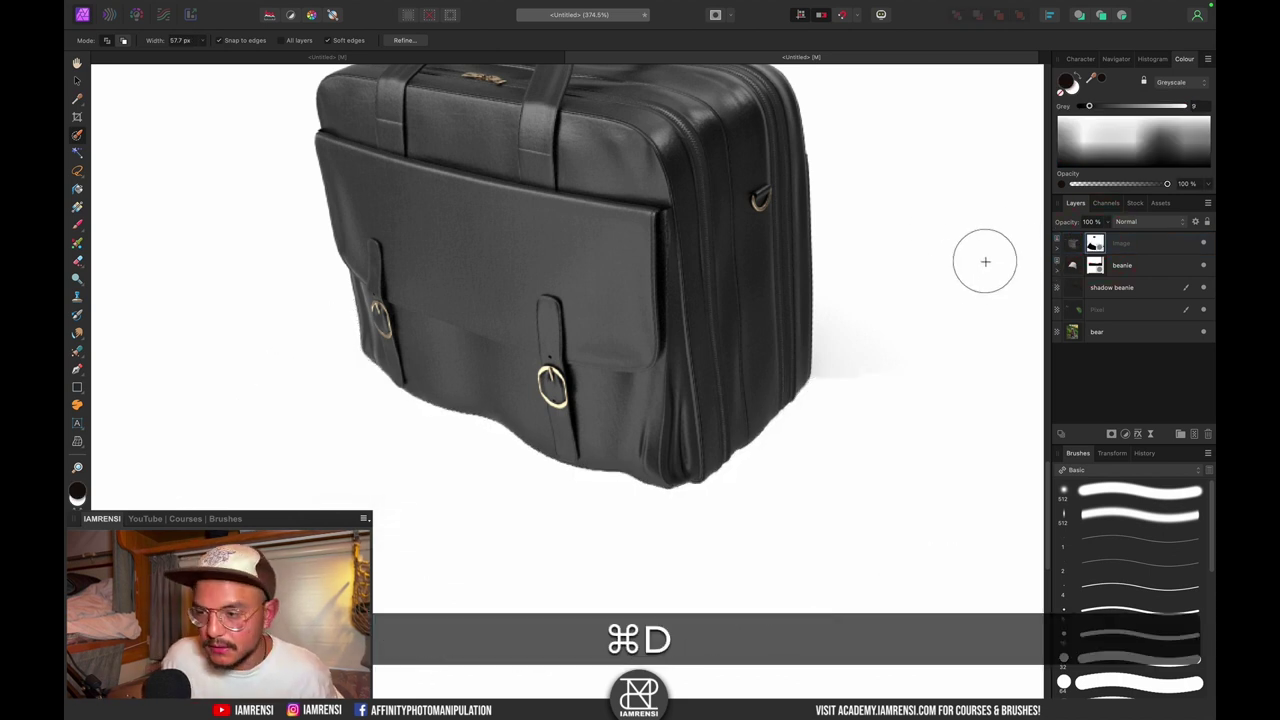
pyautogui.click(1130, 272)
pyautogui.press('super+0')
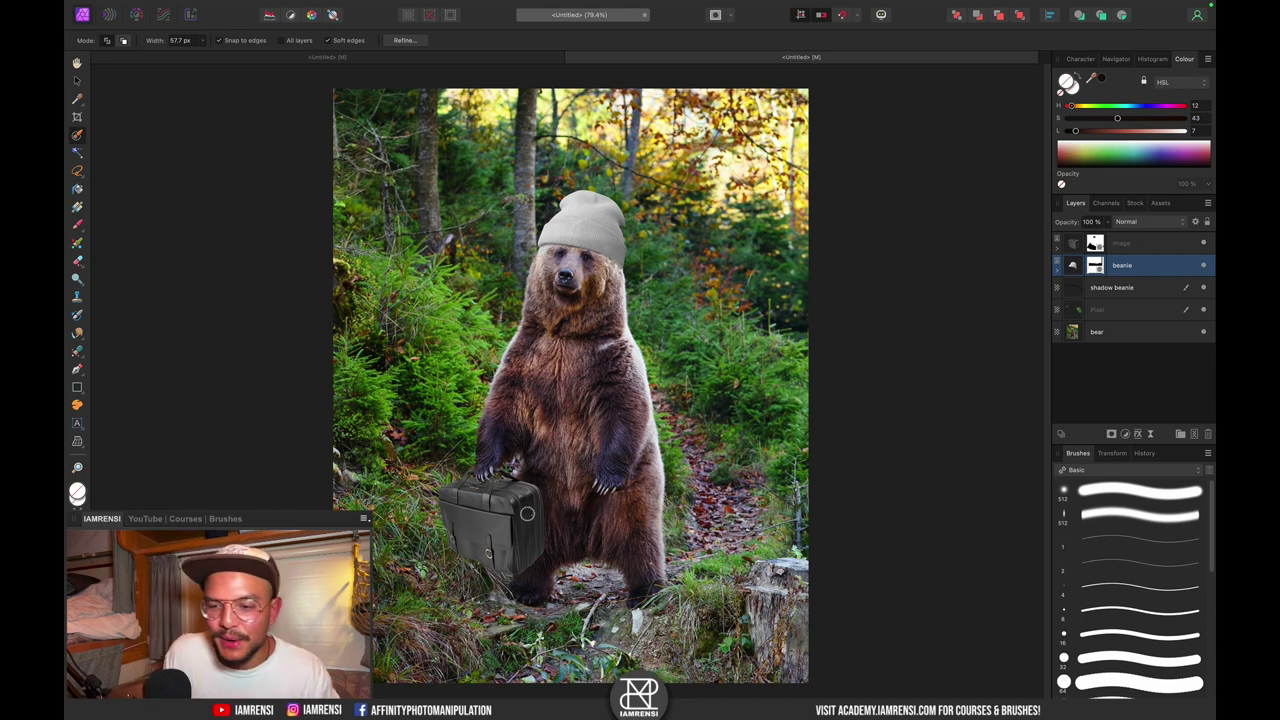
# - Switch to Envato Elements in the browser, search its 3D items for "axe" and open the Medieval Battle Axe's 360 render
pyautogui.hotkey('ctrl', 'Right')
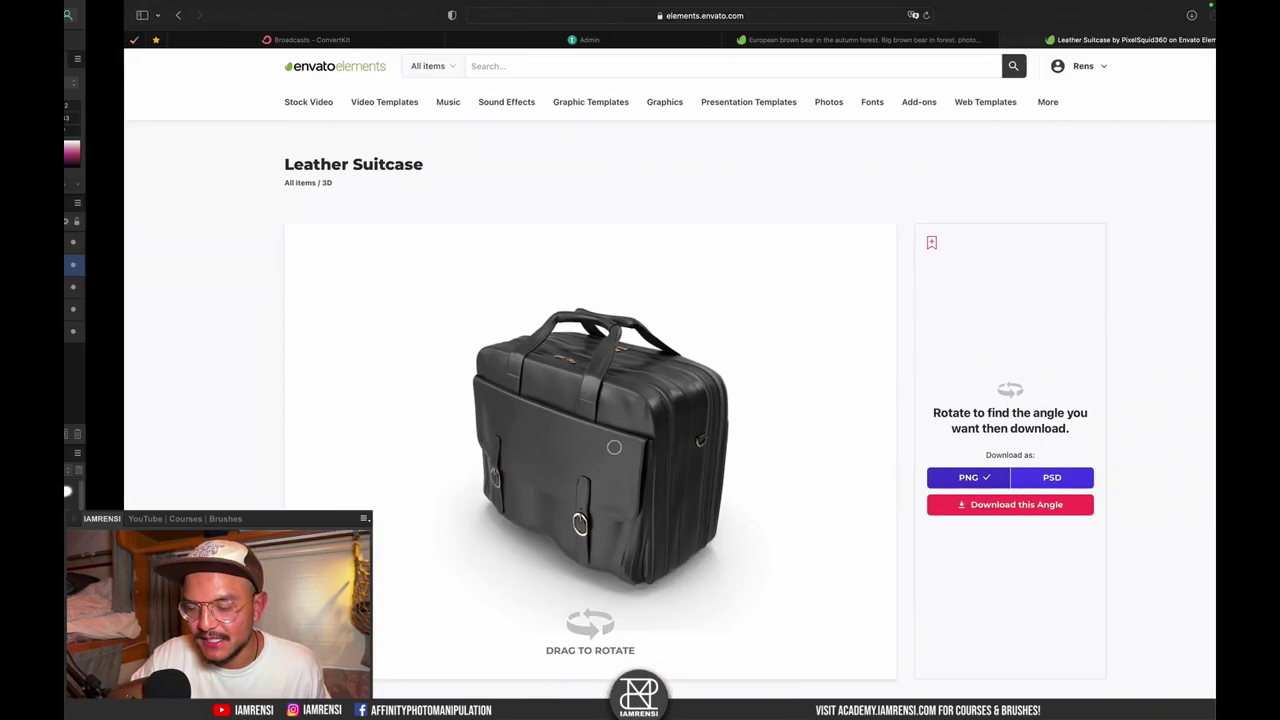
pyautogui.moveTo(446, 102)
pyautogui.hotkey('ctrl', 'Left')
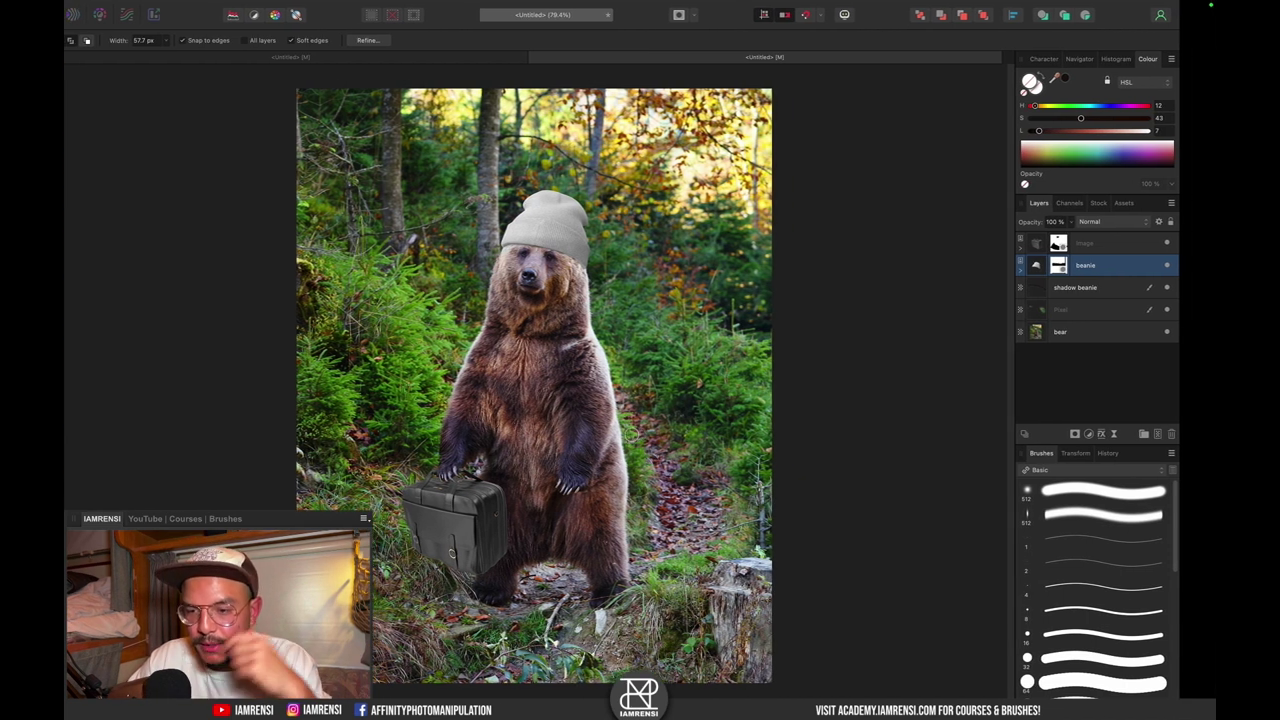
pyautogui.hotkey('ctrl', 'Right')
pyautogui.click(526, 74)
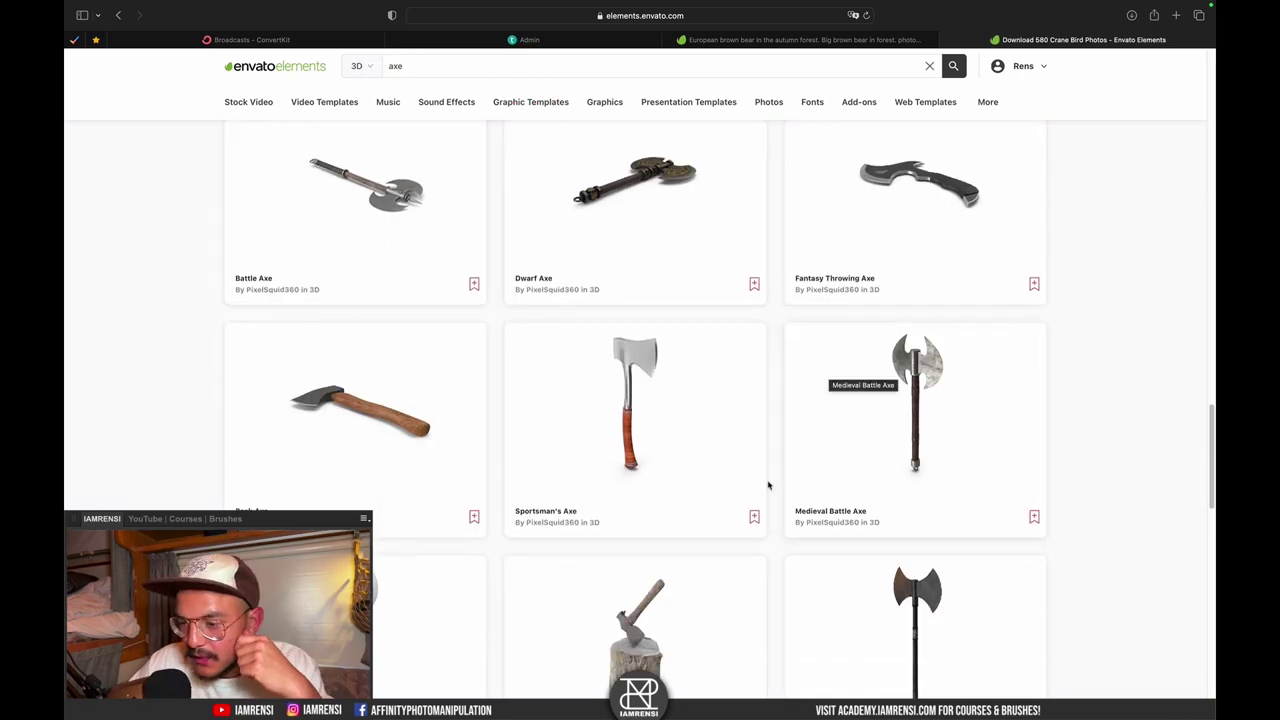
pyautogui.scroll(-3, 767, 483)
pyautogui.scroll(2, 375, 470)
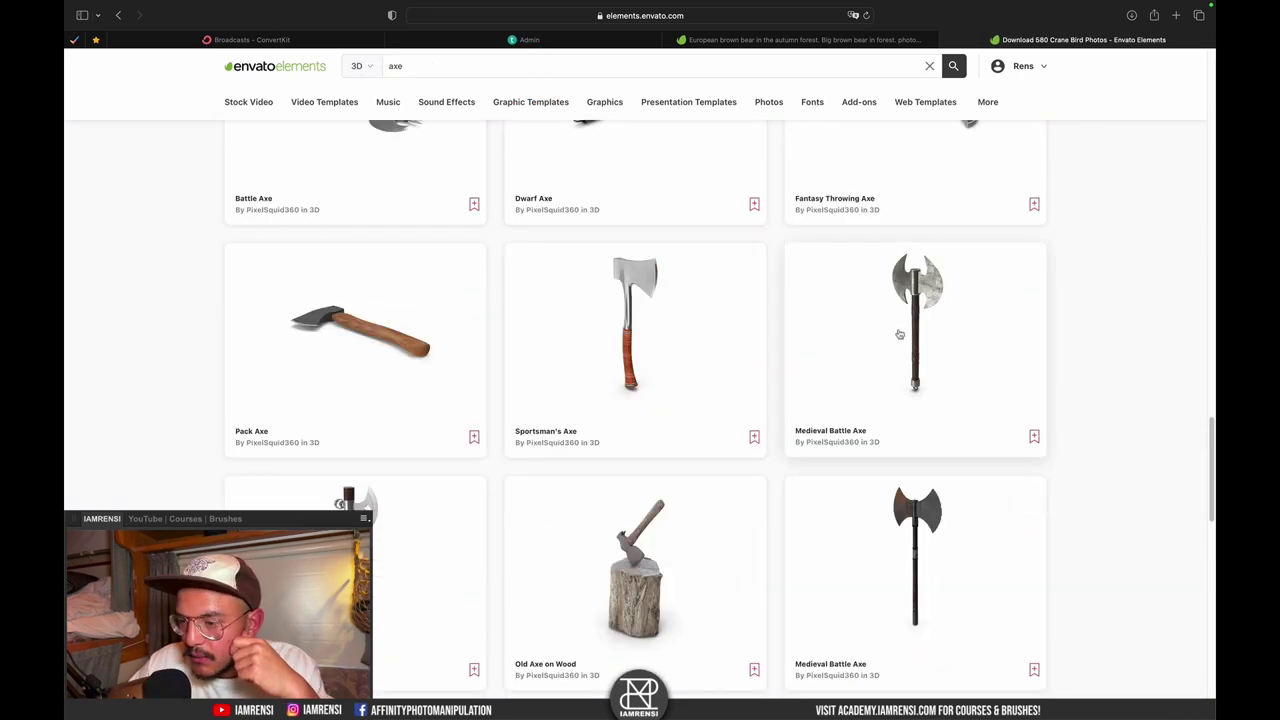
pyautogui.click(894, 329)
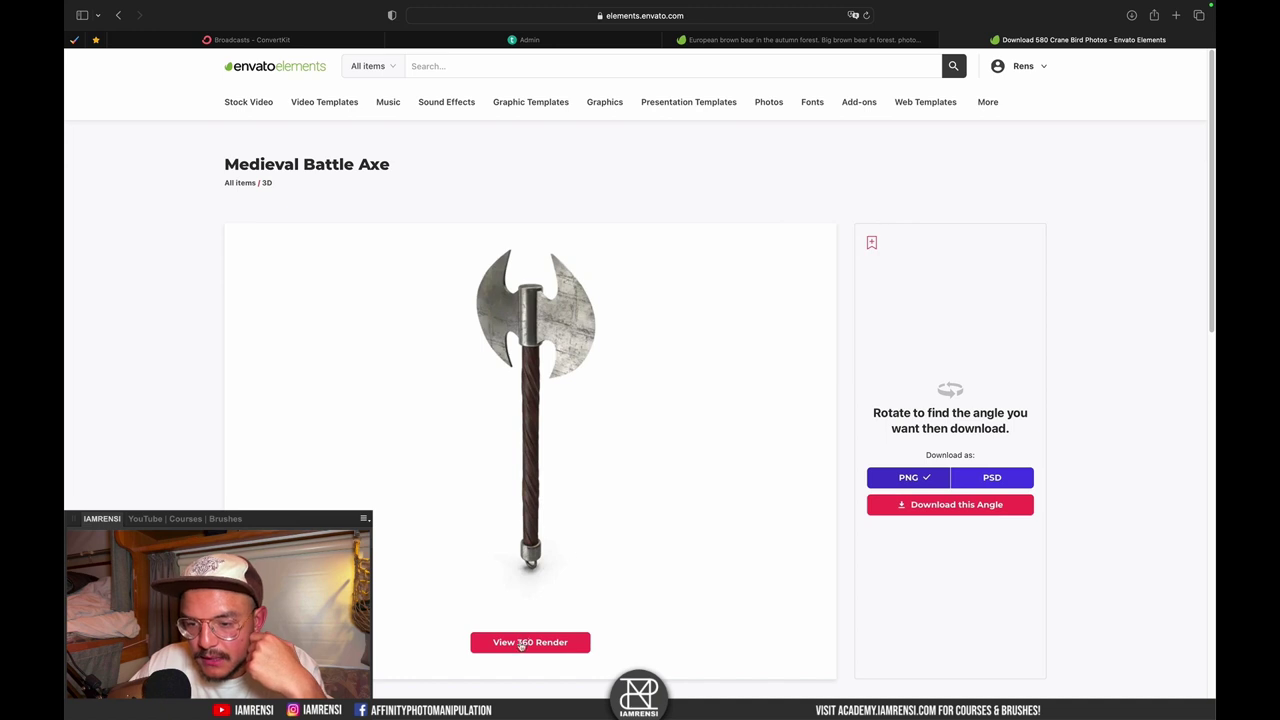
pyautogui.click(525, 645)
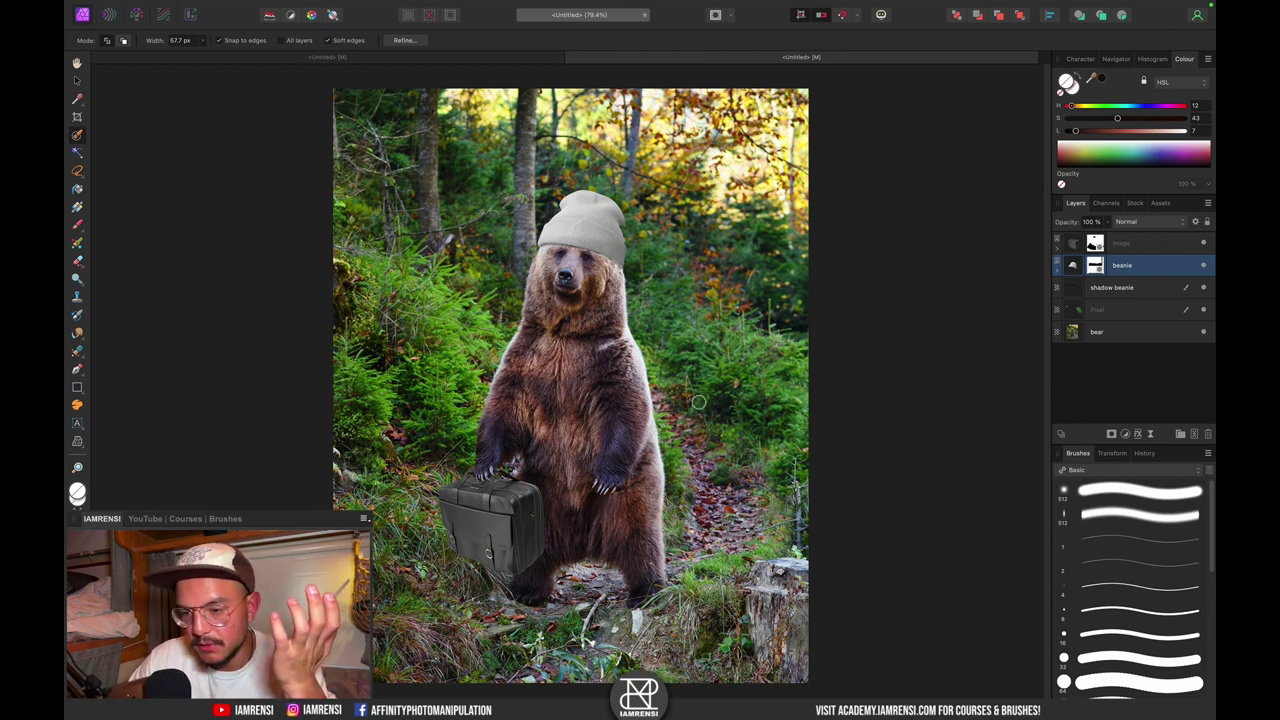
# - Rotate the Medieval Battle Axe render until both blades spread out evenly on either side of the handle
pyautogui.hotkey('ctrl', 'Right')
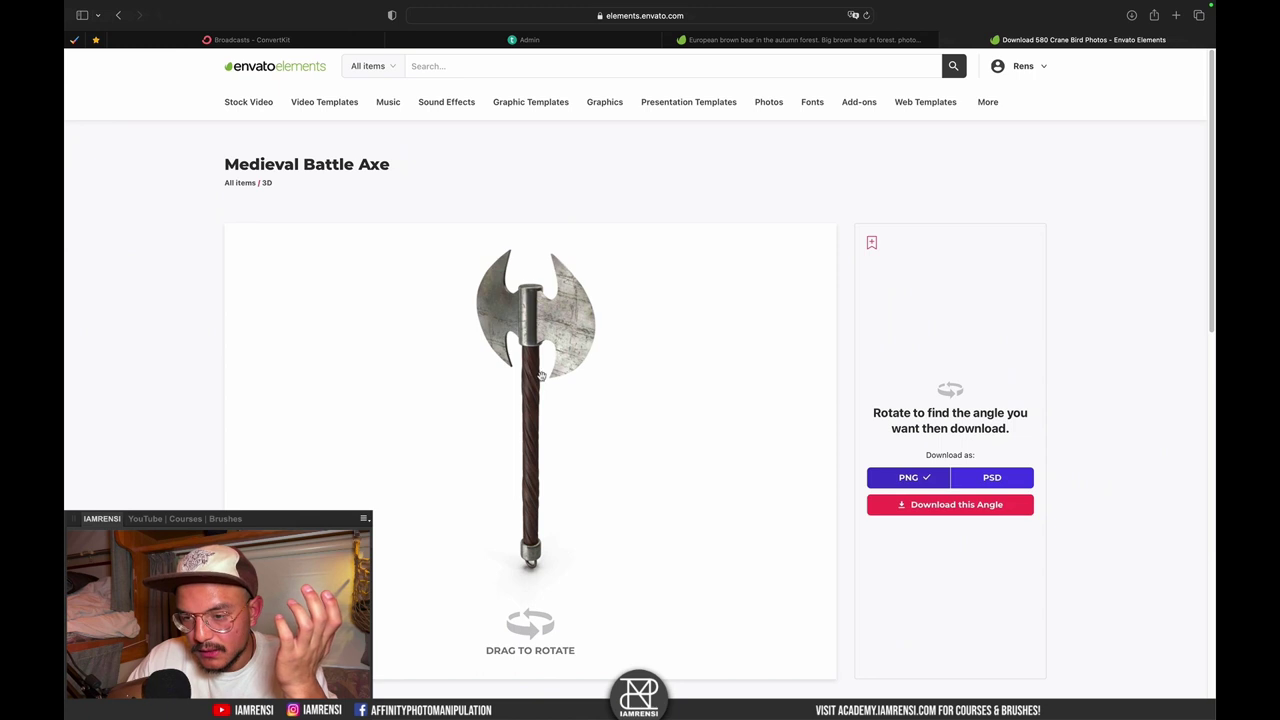
pyautogui.moveTo(541, 376); pyautogui.dragTo(537, 377)
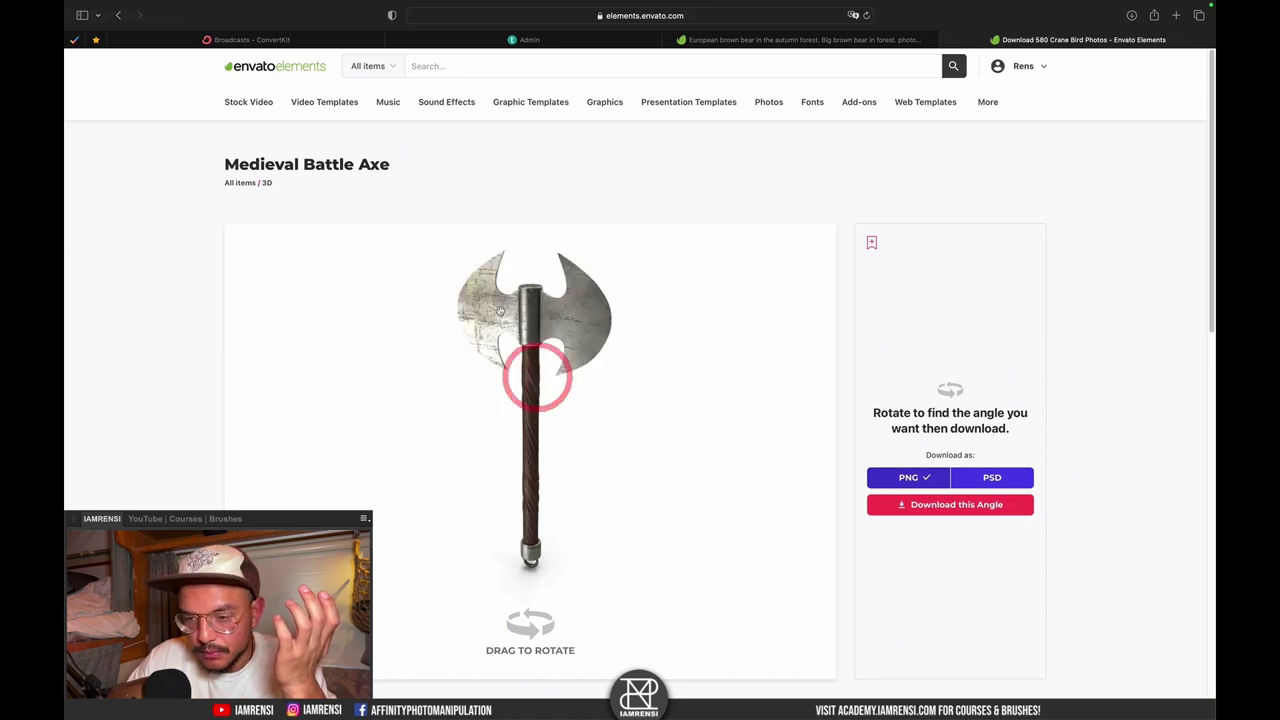
pyautogui.moveTo(500, 310); pyautogui.dragTo(531, 332)
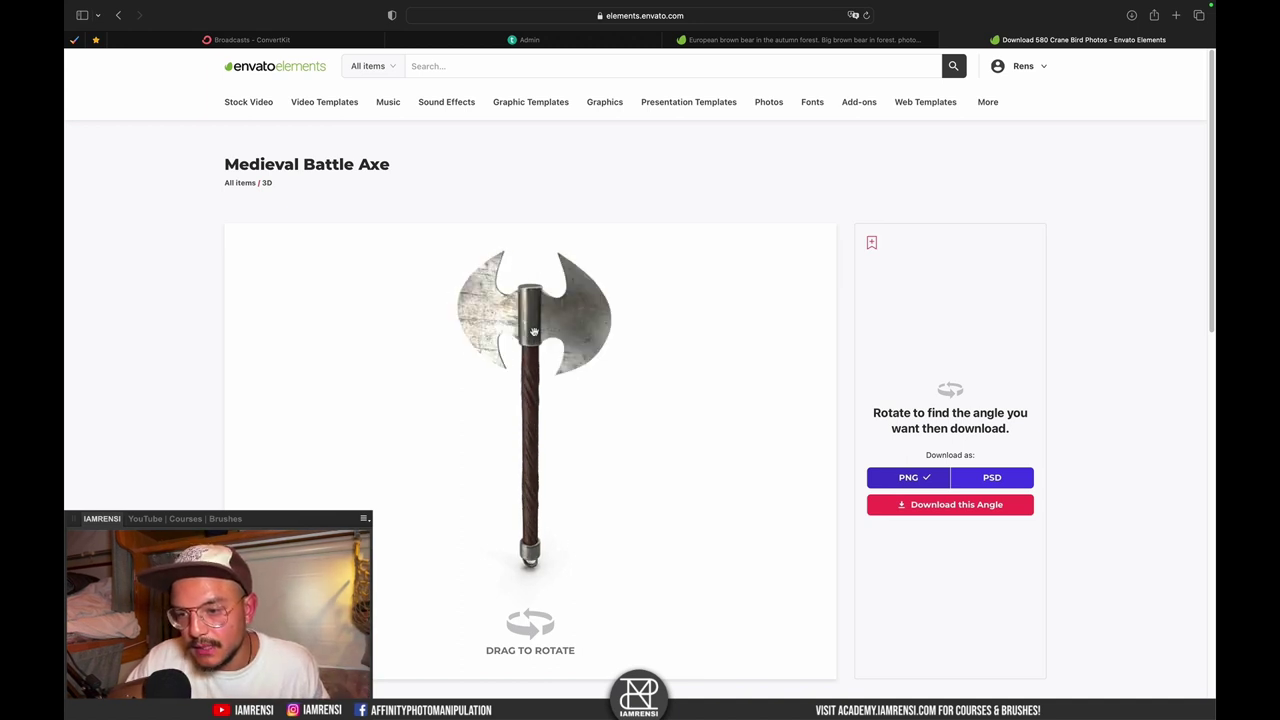
pyautogui.click(534, 332)
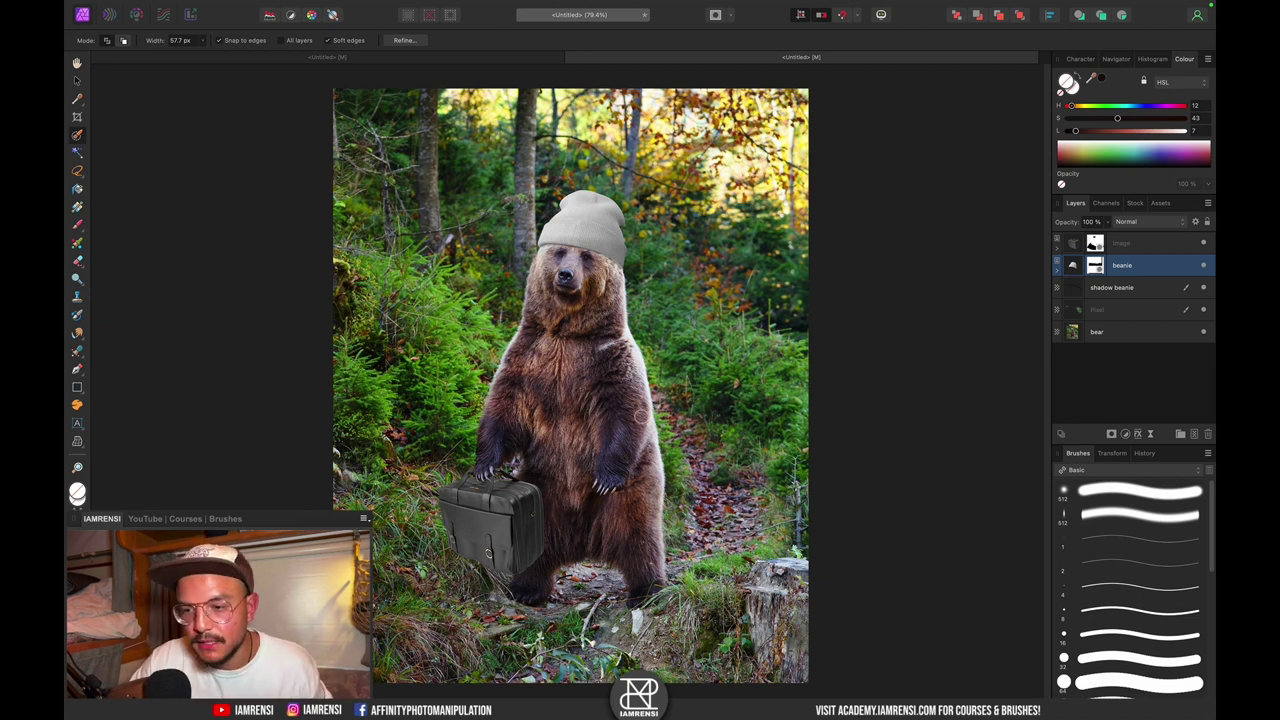
pyautogui.hotkey('ctrl', 'Right')
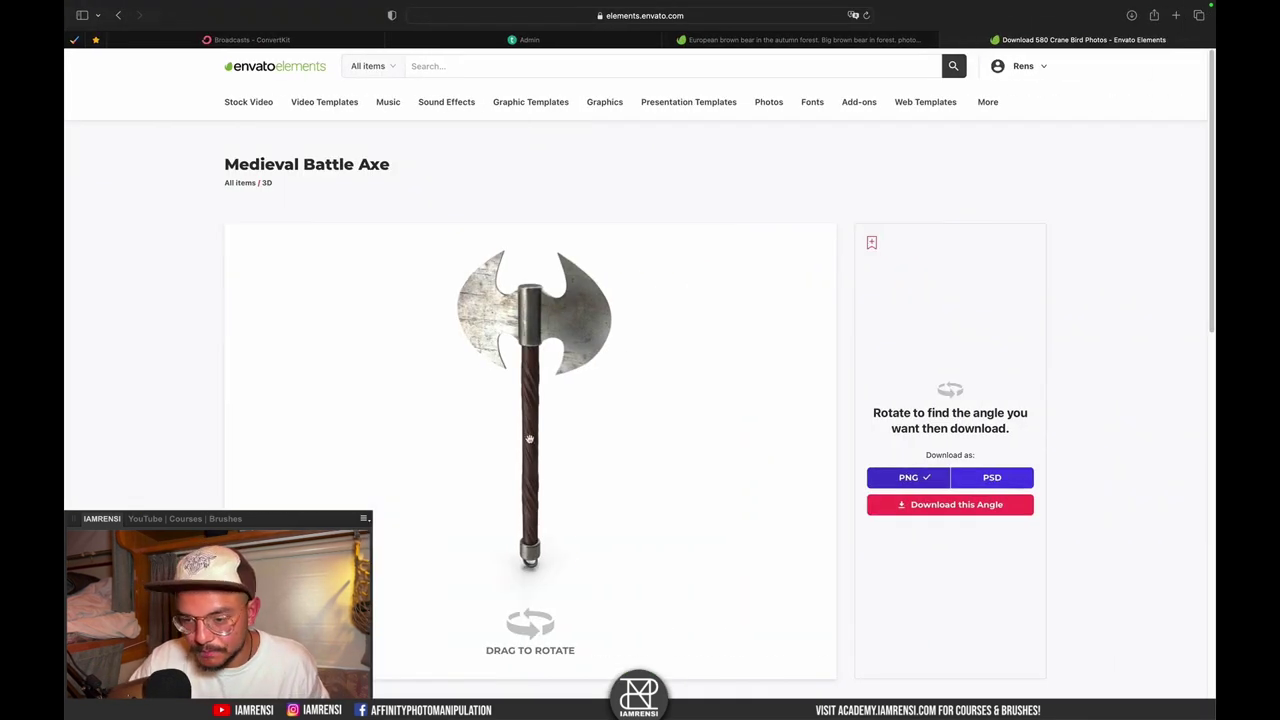
pyautogui.moveTo(529, 438); pyautogui.dragTo(548, 548)
# - Download the Medieval Battle Axe at its current angle as a PNG, licensed to the Affinity Photo project
pyautogui.click(908, 505)
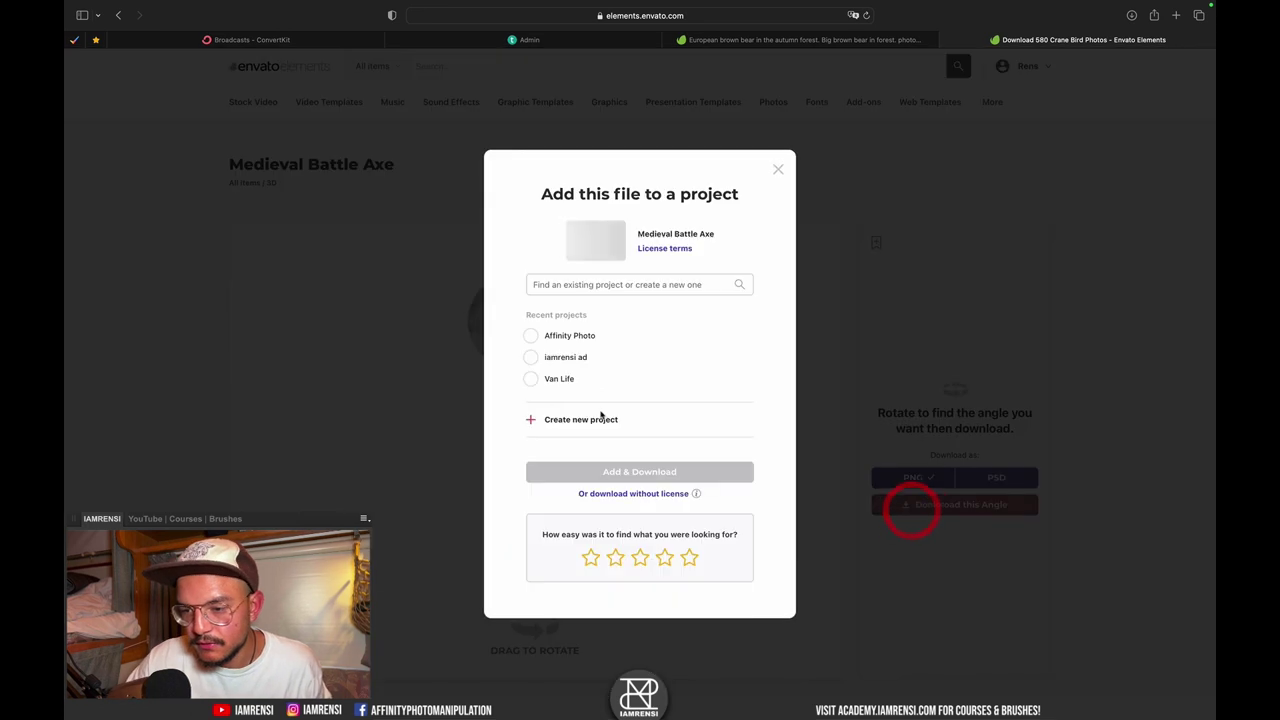
pyautogui.click(530, 336)
pyautogui.click(614, 468)
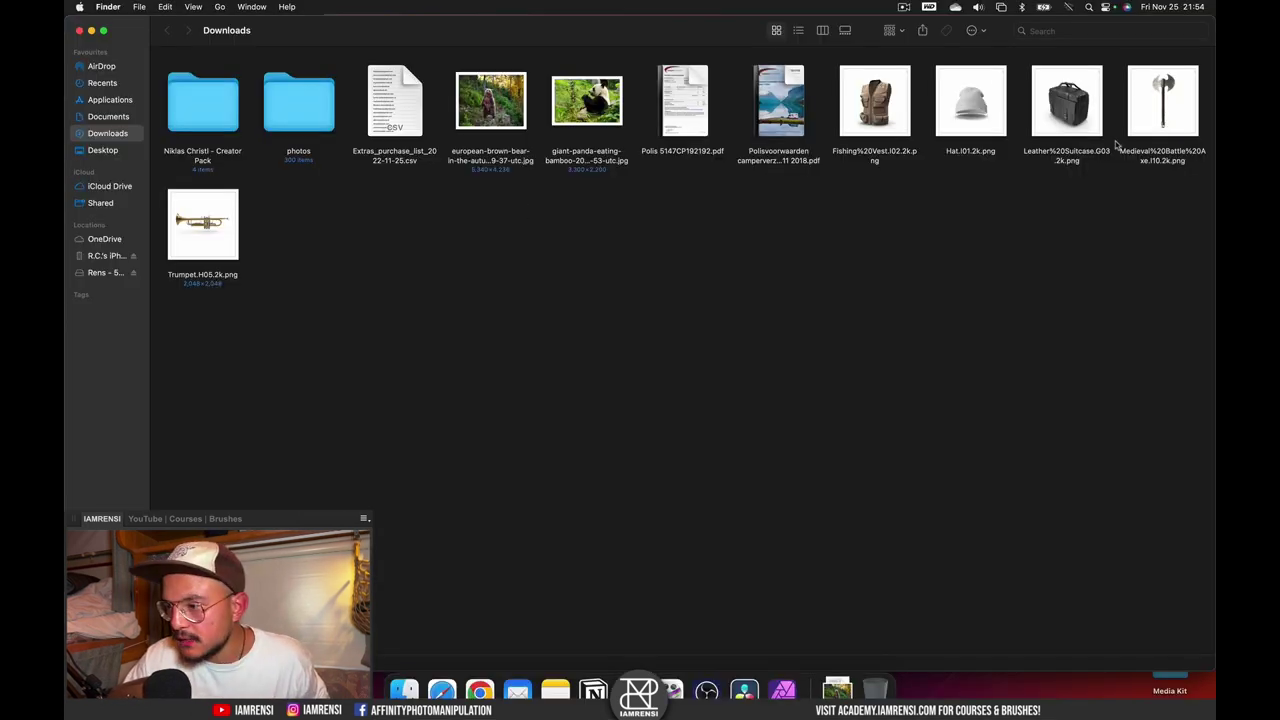
# - Copy the downloaded Medieval Battle Axe PNG from the Downloads folder and paste it above the beanie layer in Affinity Photo
pyautogui.click(1162, 110)
pyautogui.press('super+c')
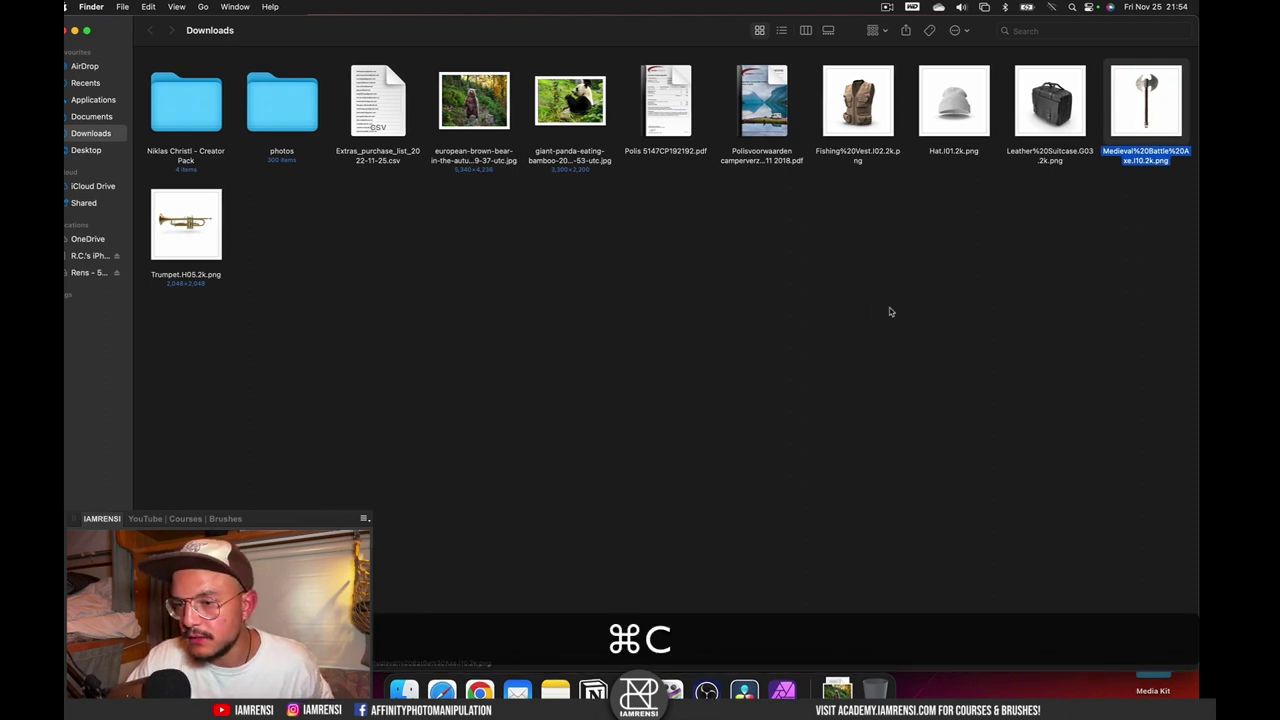
pyautogui.press('super+Tab')
pyautogui.press('super+v')
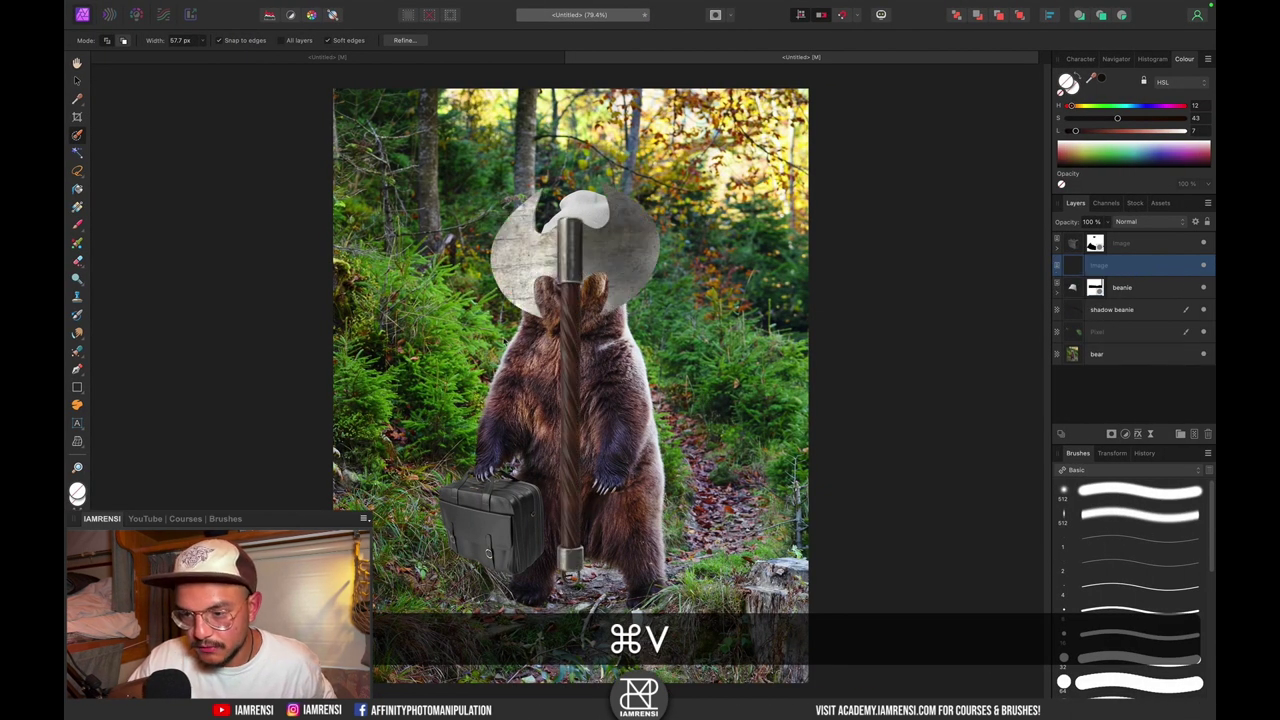
# - Rotate the axe diagonally and scale it to about 65%, placing its handle end at the bear's paw on the image's right side
pyautogui.press('v')
pyautogui.moveTo(568, 128); pyautogui.dragTo(410, 275)
pyautogui.click(490, 388)
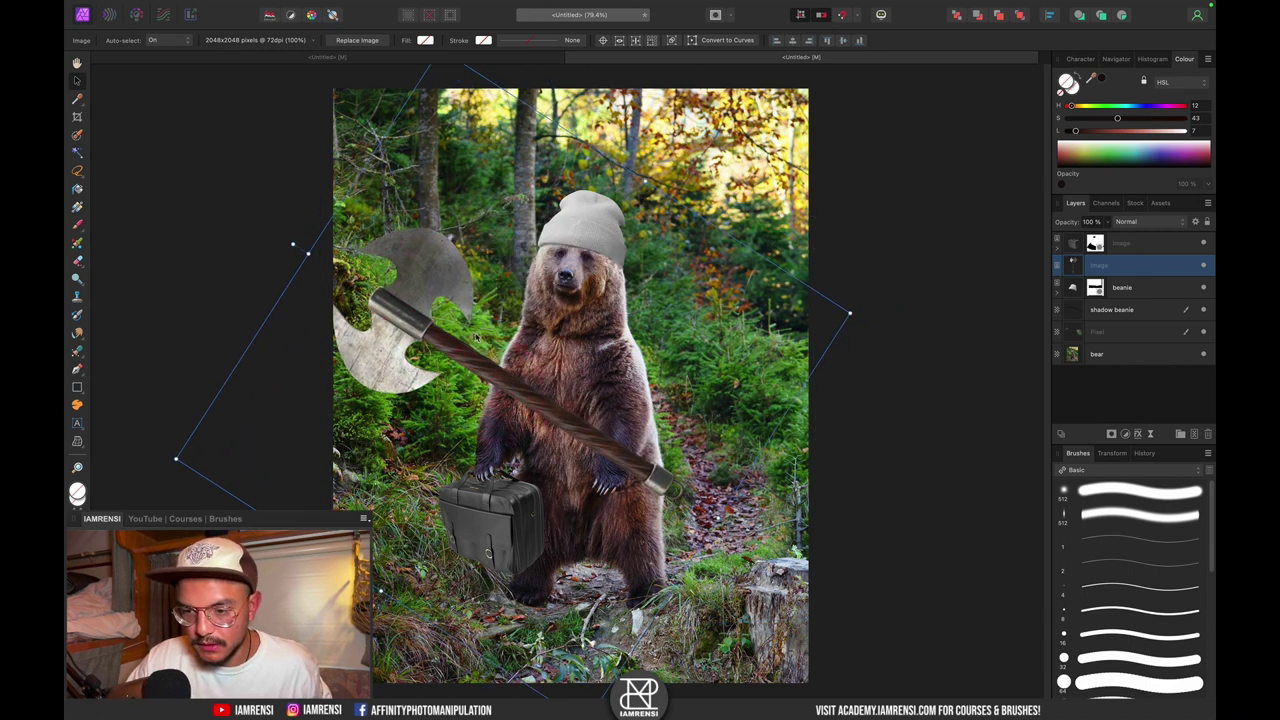
pyautogui.scroll(-3, 575, 375)
pyautogui.moveTo(593, 643); pyautogui.dragTo(585, 520)
pyautogui.moveTo(545, 392); pyautogui.dragTo(559, 425)
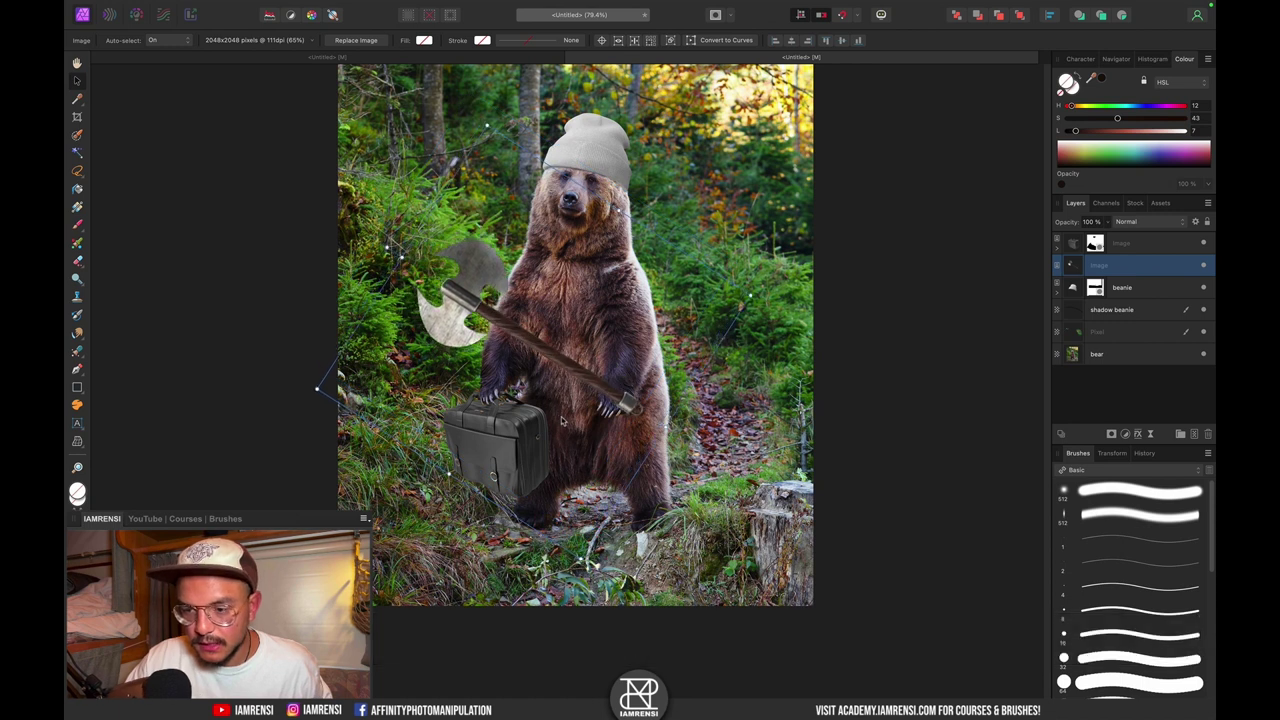
pyautogui.scroll(1, 490, 135)
# - Flip the axe horizontally, then shrink and rotate it nearly level so its handle crosses the bear's suitcase-free paw and the blades extend outward
pyautogui.rightClick(480, 312)
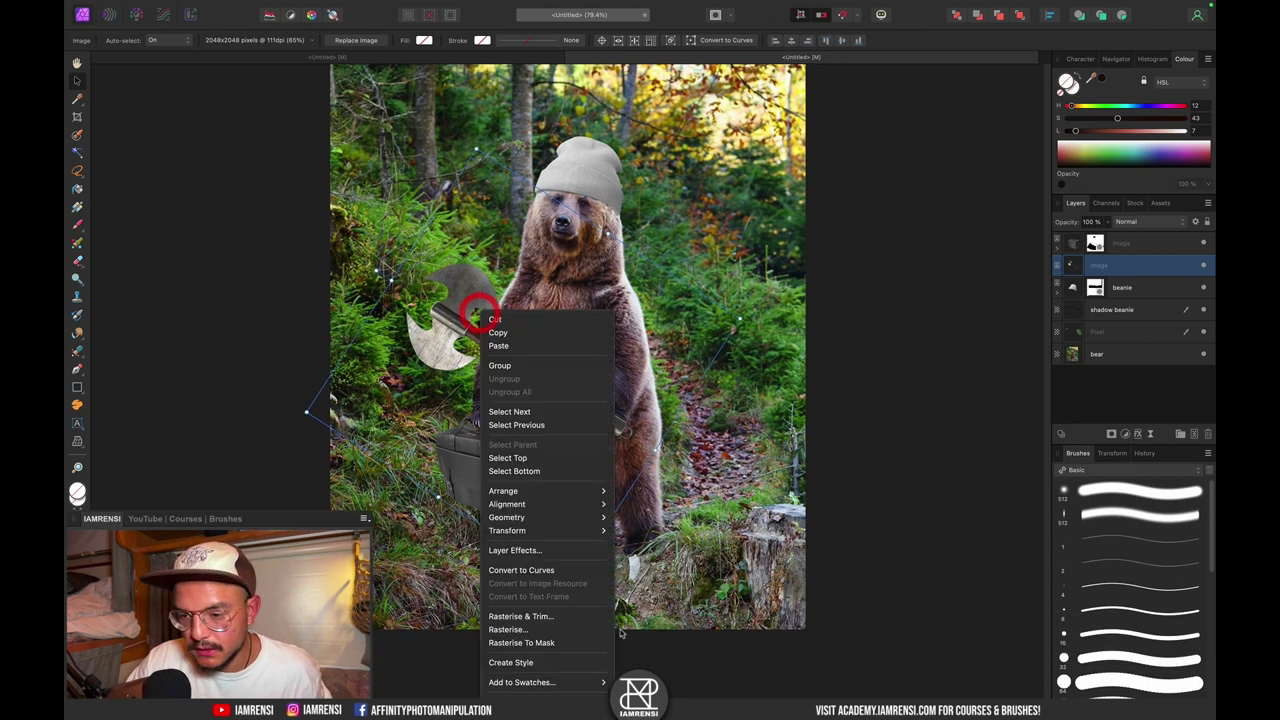
pyautogui.moveTo(598, 532)
pyautogui.click(646, 564)
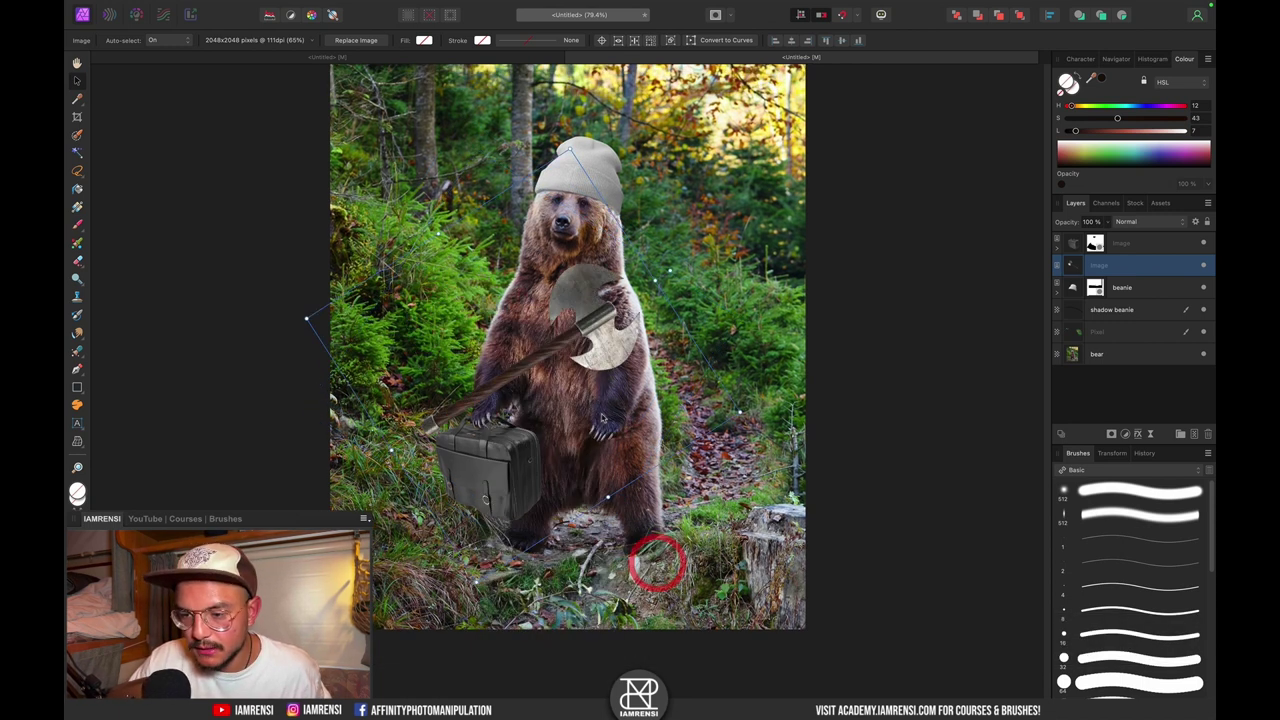
pyautogui.moveTo(626, 414); pyautogui.dragTo(621, 413)
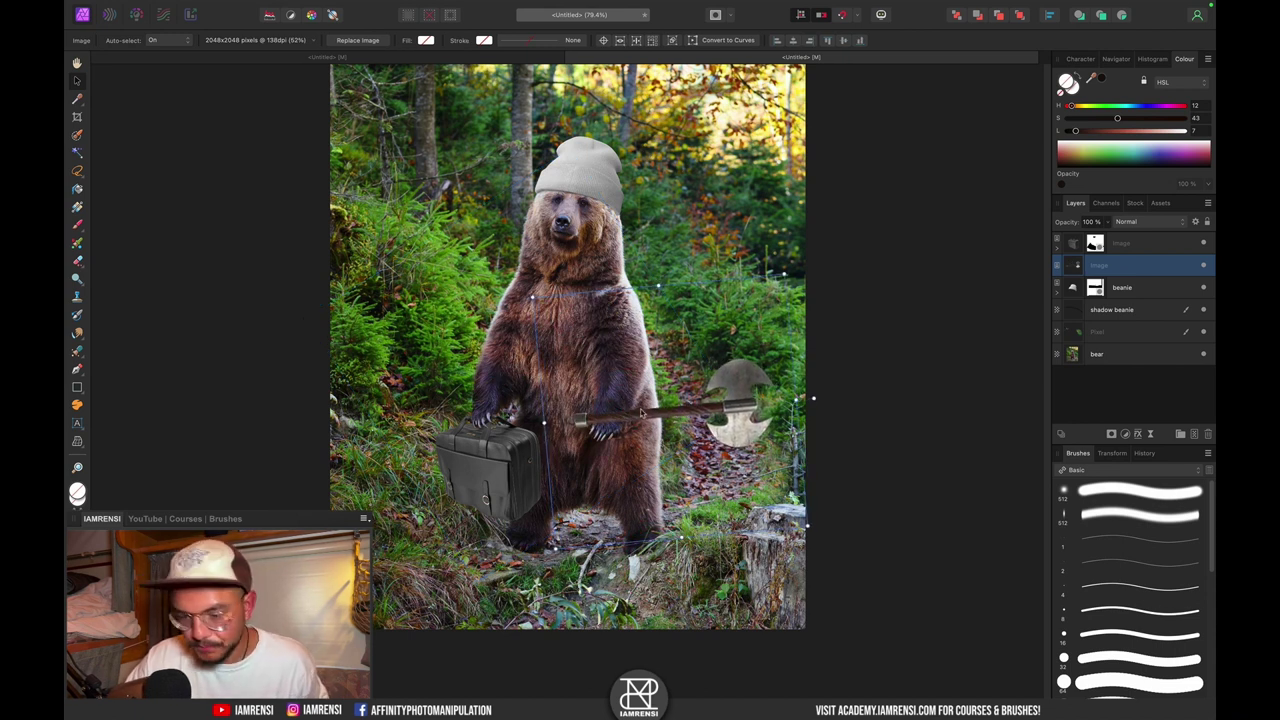
# - Flip the axe vertically so its brighter blade faces upward
pyautogui.press('super+equal')
pyautogui.press('super+equal')
pyautogui.press('super+equal')
pyautogui.press('super+equal')
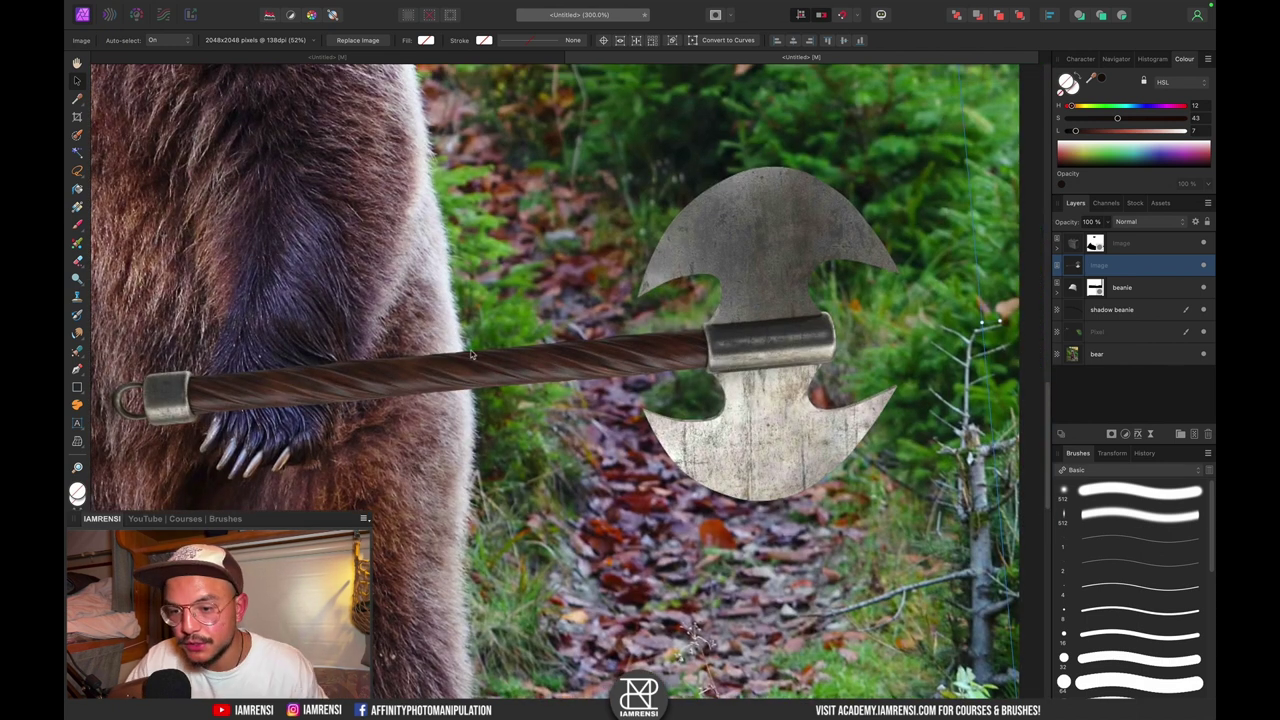
pyautogui.rightClick(472, 354)
pyautogui.moveTo(595, 580)
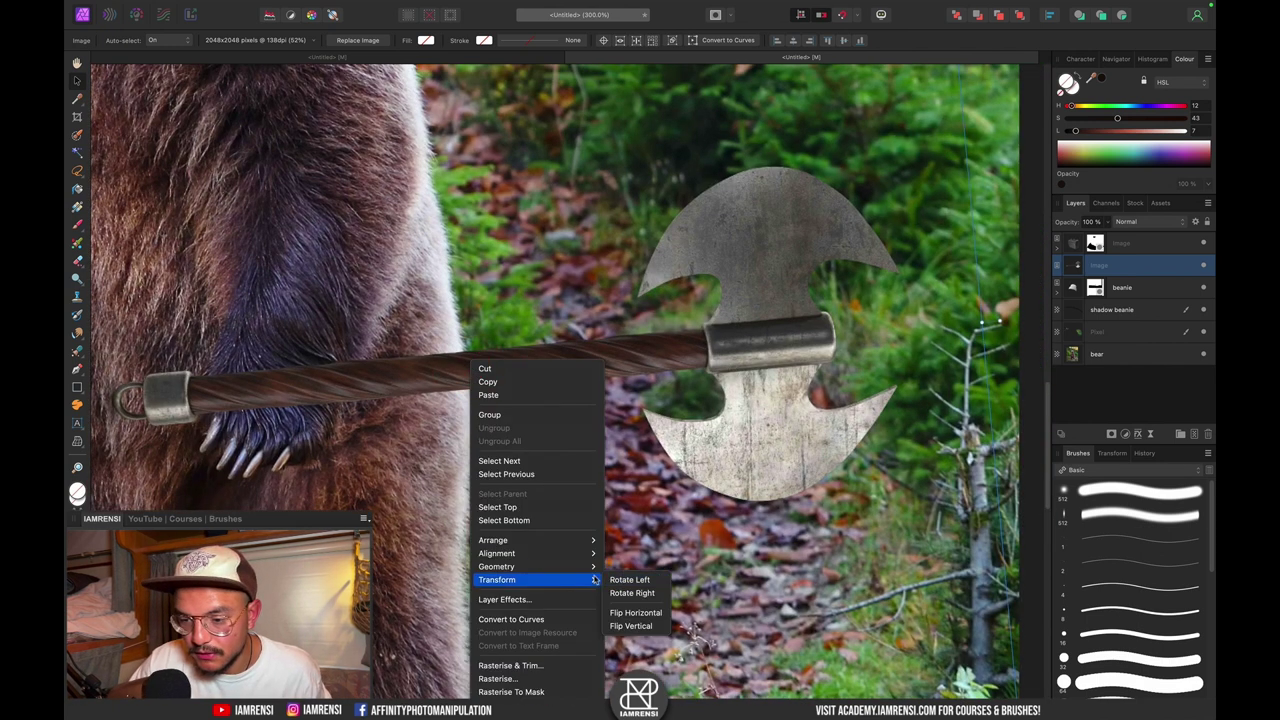
pyautogui.click(630, 628)
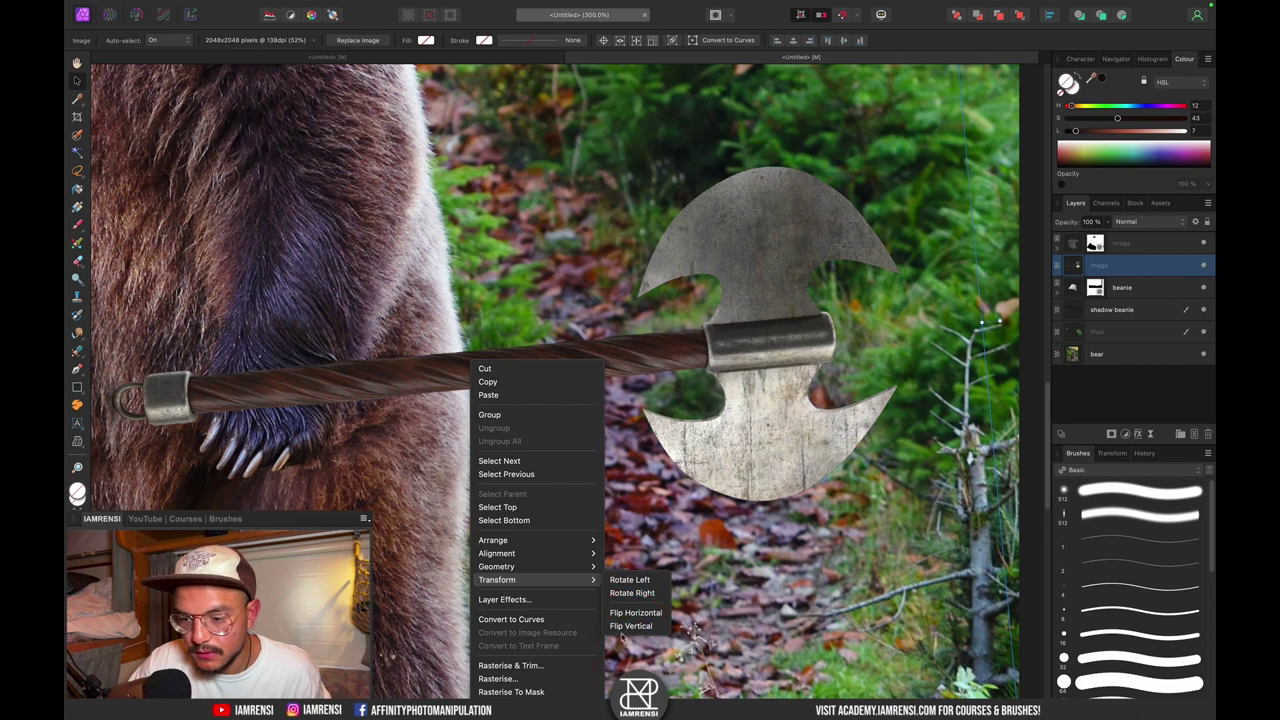
pyautogui.click(622, 626)
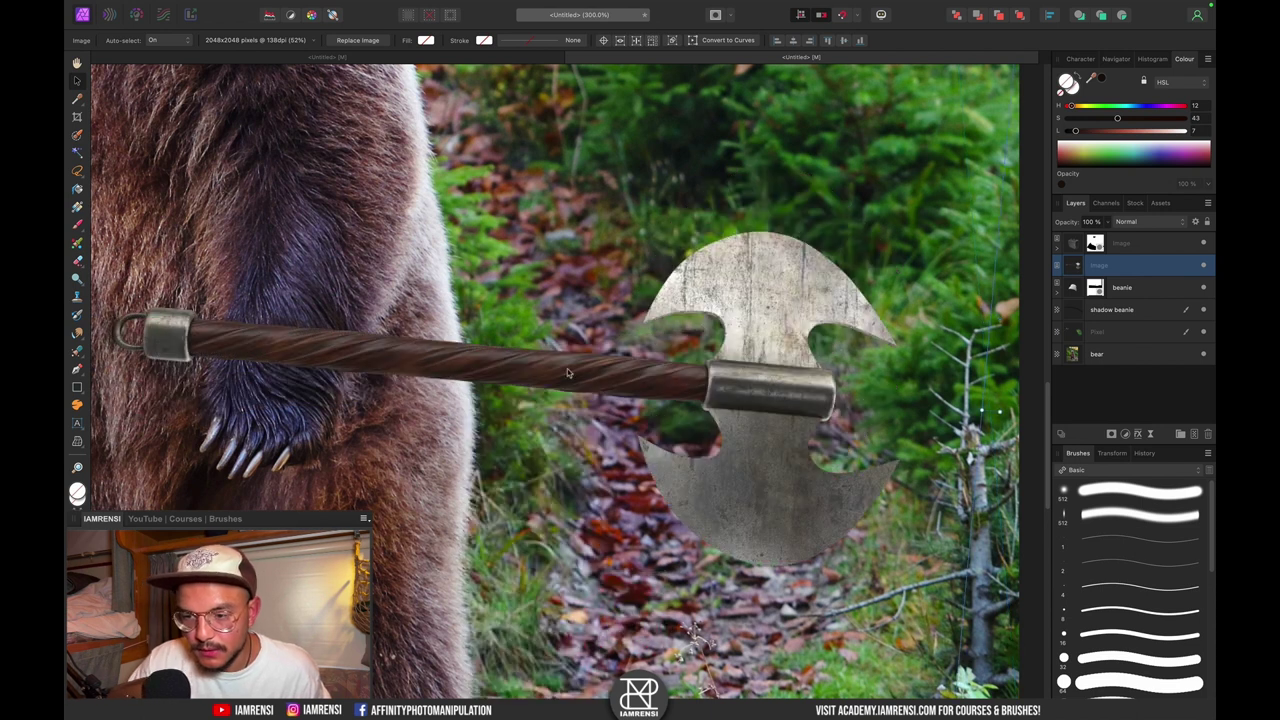
# - Add a mask to the axe layer
pyautogui.press('super+minus')
pyautogui.press('super+minus')
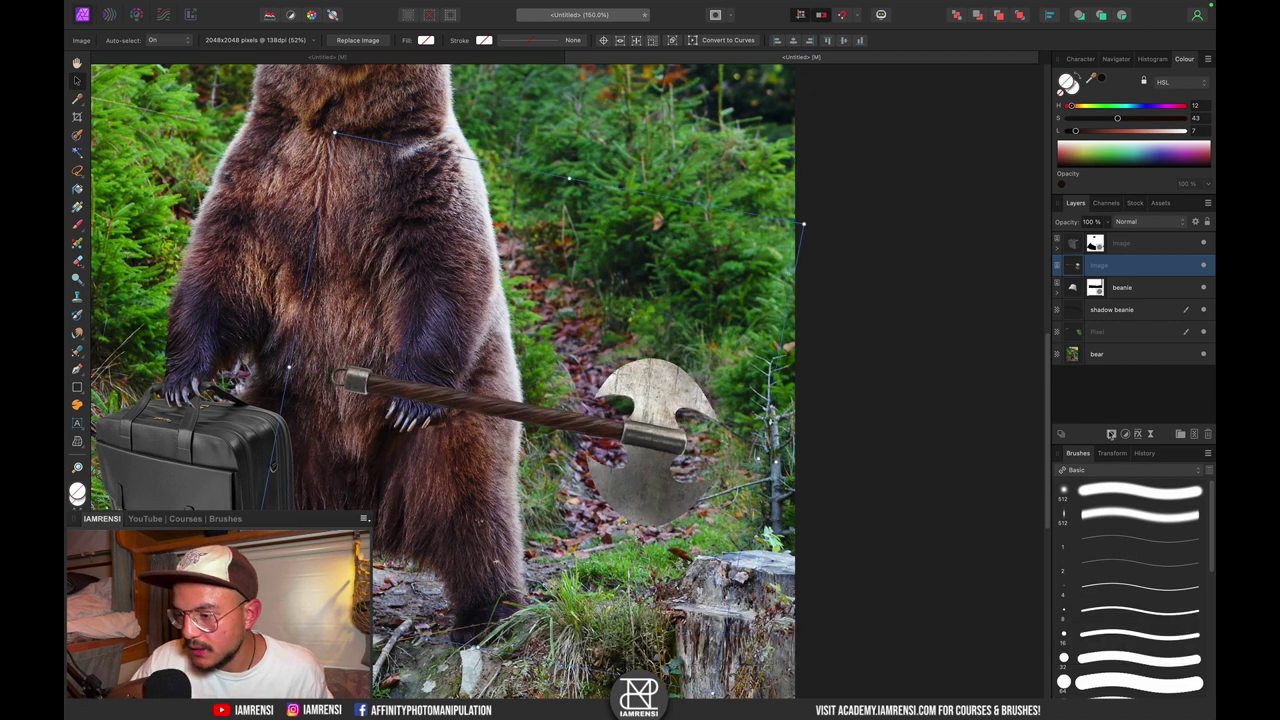
pyautogui.click(1112, 435)
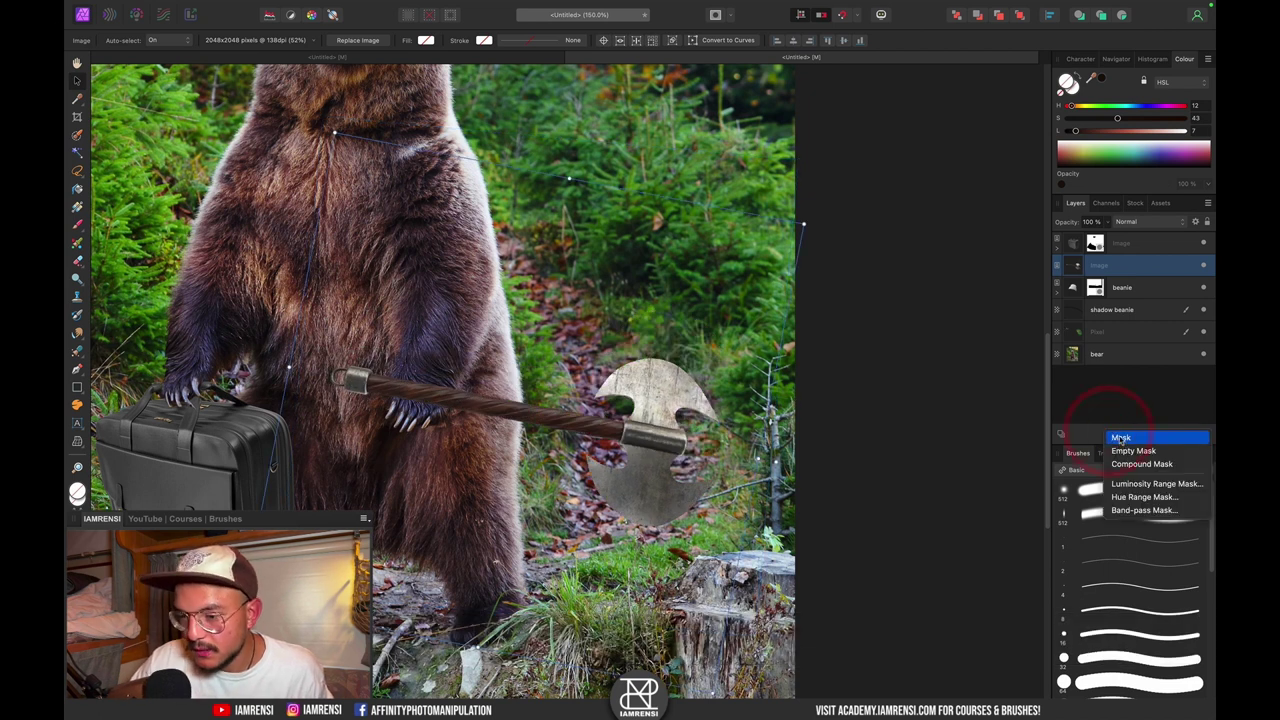
pyautogui.click(1119, 438)
pyautogui.scroll(10, 436, 426)
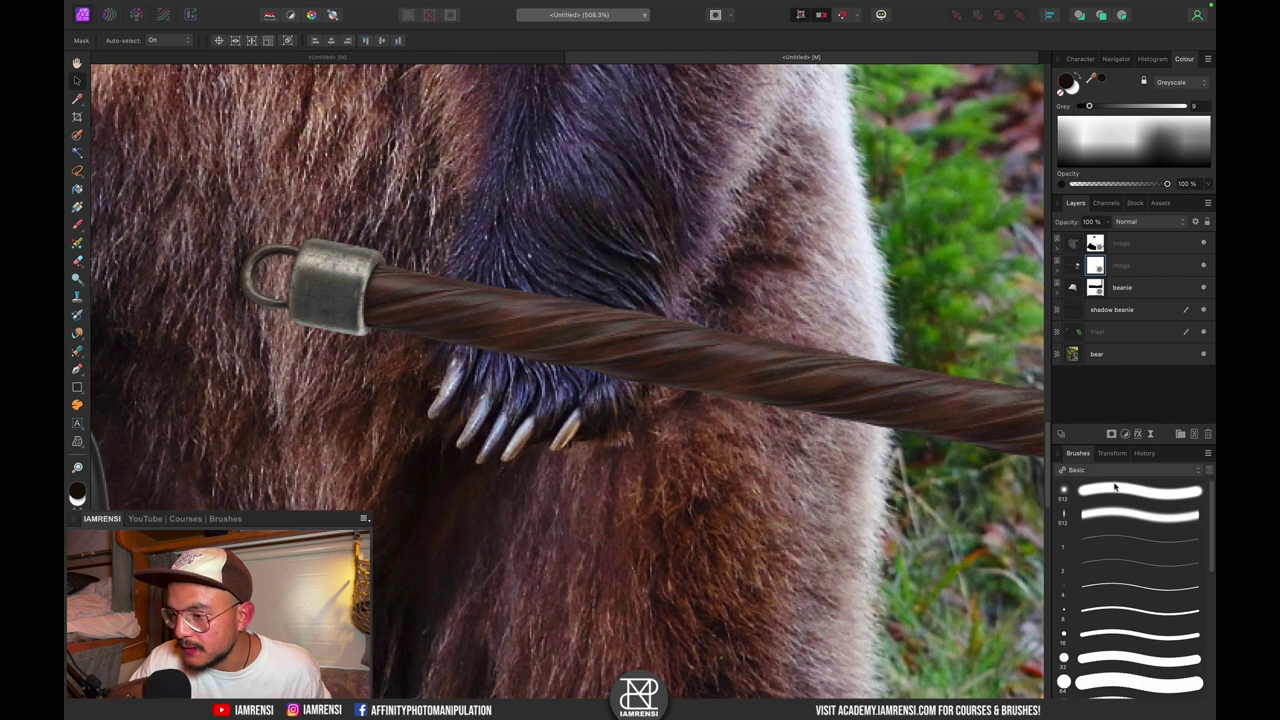
# - Paint black on the axe mask with a soft 38 px brush to hide the handle where it crosses the bear's paw
pyautogui.click(1104, 491)
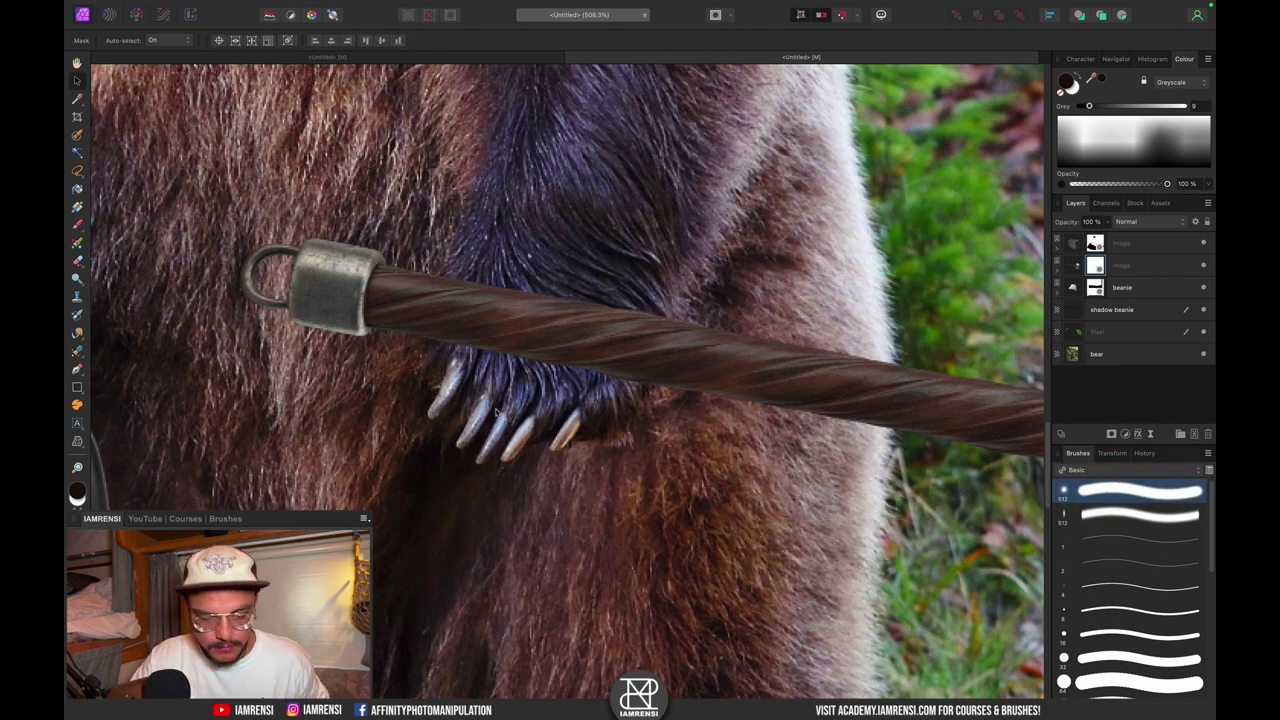
pyautogui.press('b')
pyautogui.press('[')
pyautogui.press('[')
pyautogui.press('[')
pyautogui.press('[')
pyautogui.press('[')
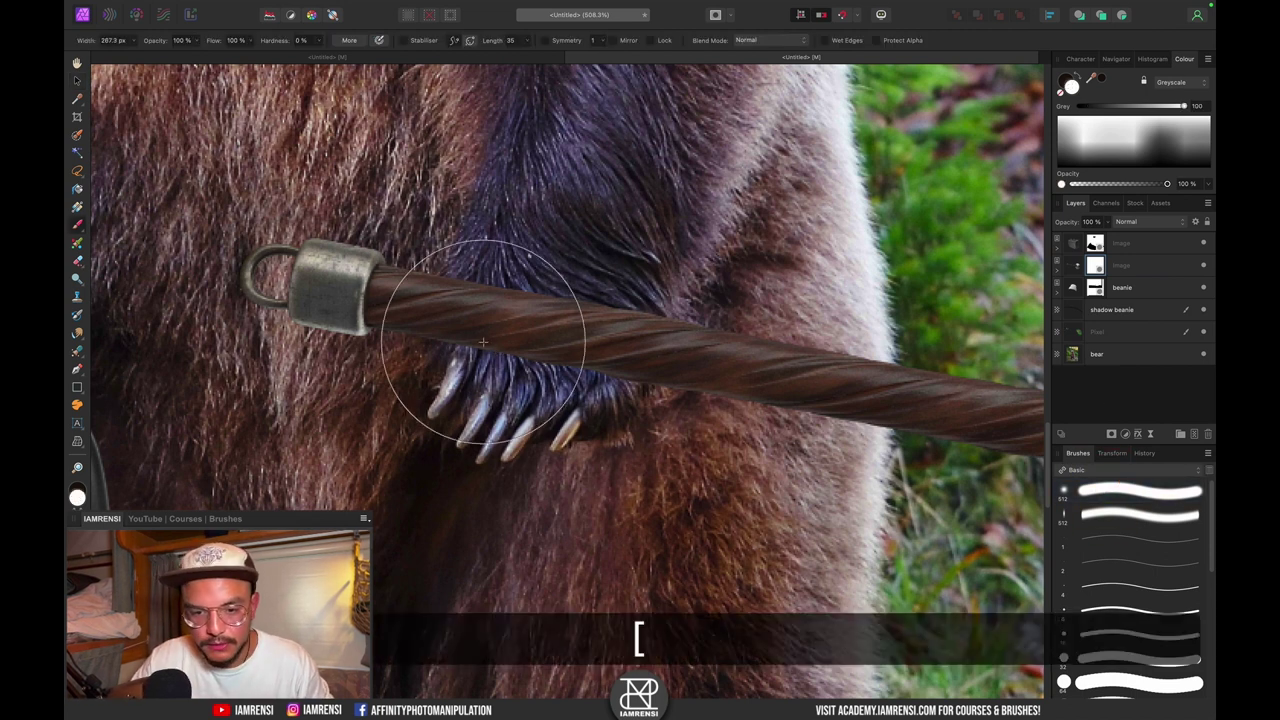
pyautogui.press('x')
pyautogui.press('[')
pyautogui.press('[')
pyautogui.press('[')
pyautogui.press('[')
pyautogui.press('[')
pyautogui.press('[')
pyautogui.press('[')
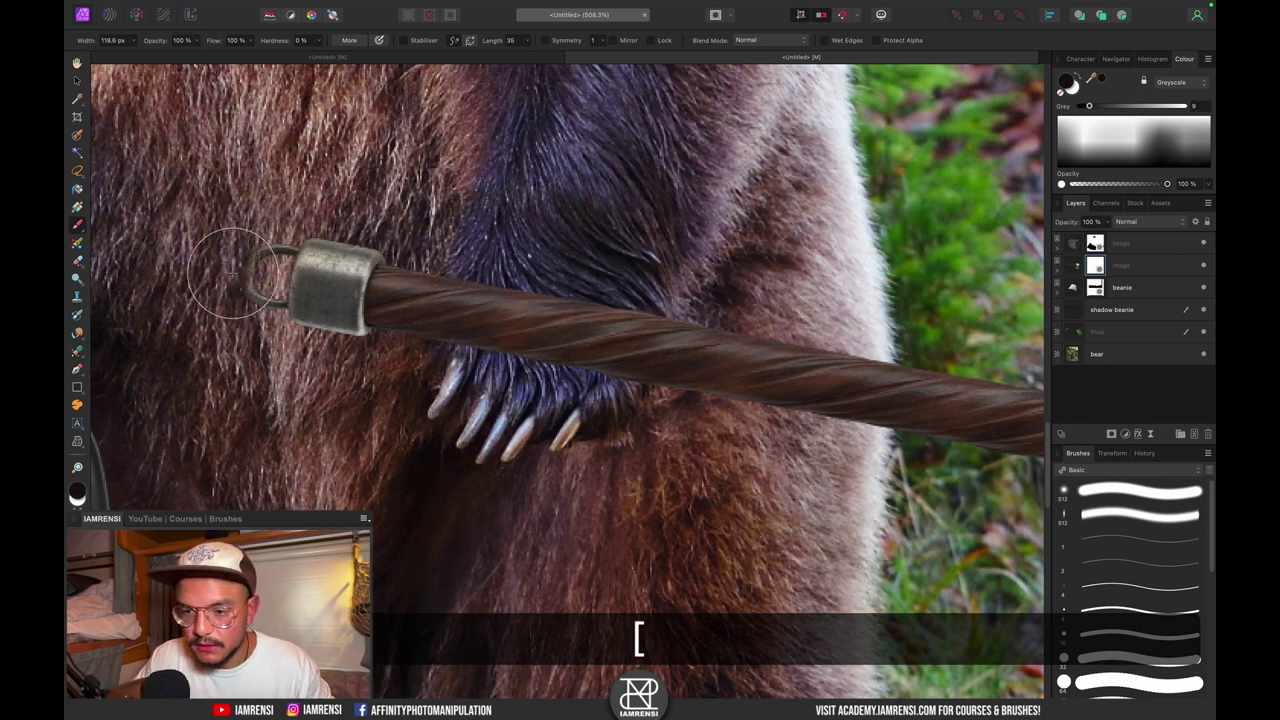
pyautogui.press('[')
pyautogui.moveTo(490, 272); pyautogui.dragTo(476, 331)
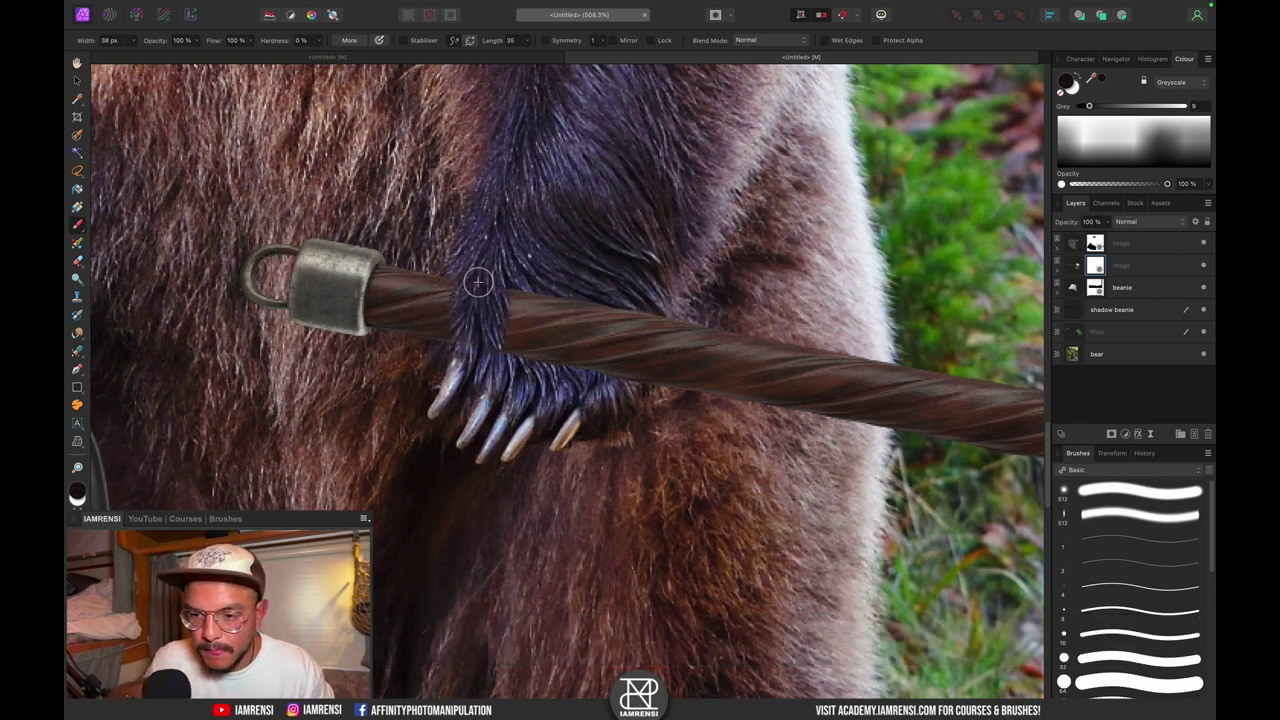
pyautogui.moveTo(478, 283)
pyautogui.mouseDown()
pyautogui.moveTo(533, 348)
pyautogui.moveTo(600, 331)
pyautogui.moveTo(645, 355)
pyautogui.mouseUp()
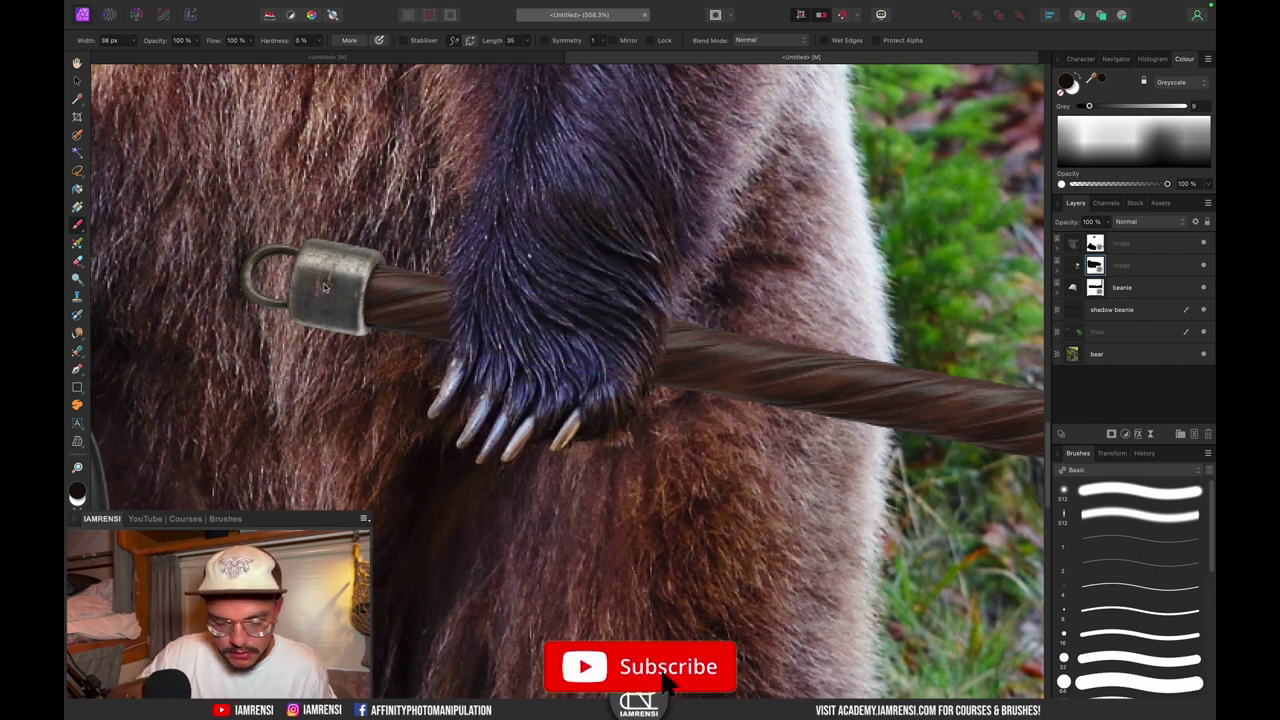
pyautogui.press('super+0')
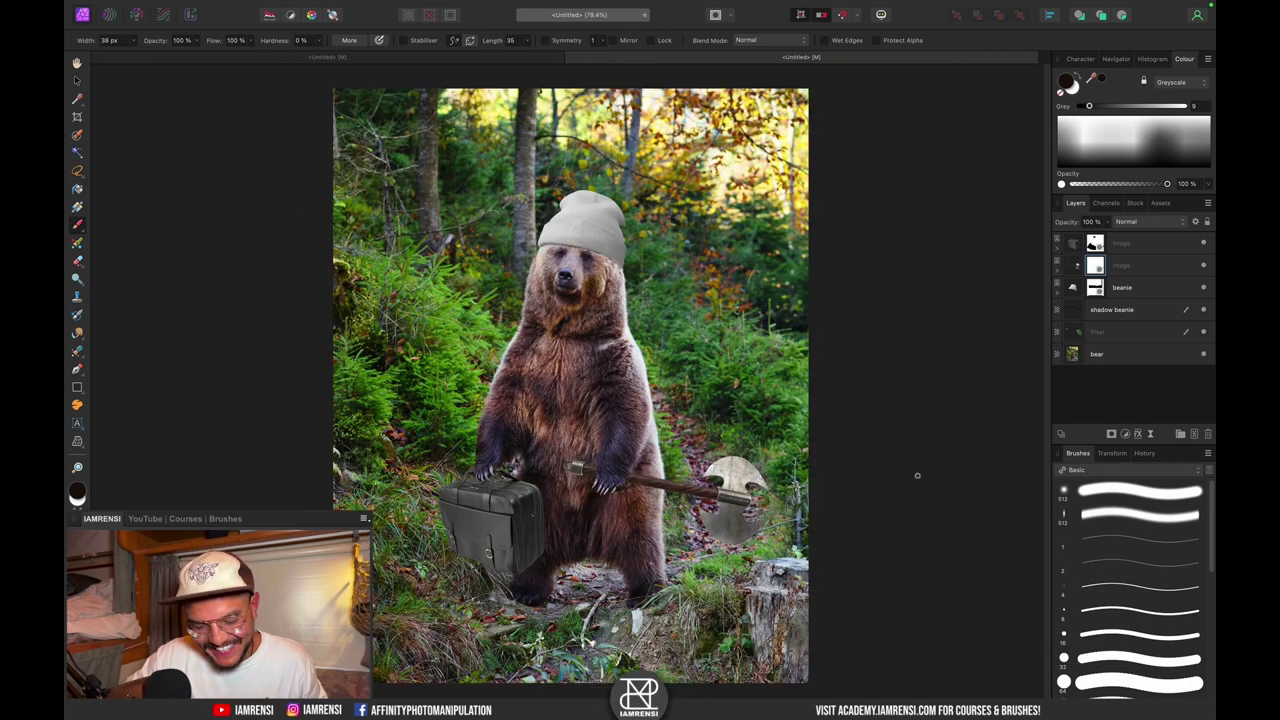
# - Rename the axe's layer "axe" and the suitcase's layer "suitcase"
pyautogui.press('super+equal')
pyautogui.press('super+equal')
pyautogui.press('super+equal')
pyautogui.moveTo(538, 443); pyautogui.dragTo(447, 267)
pyautogui.moveTo(578, 452); pyautogui.dragTo(531, 347)
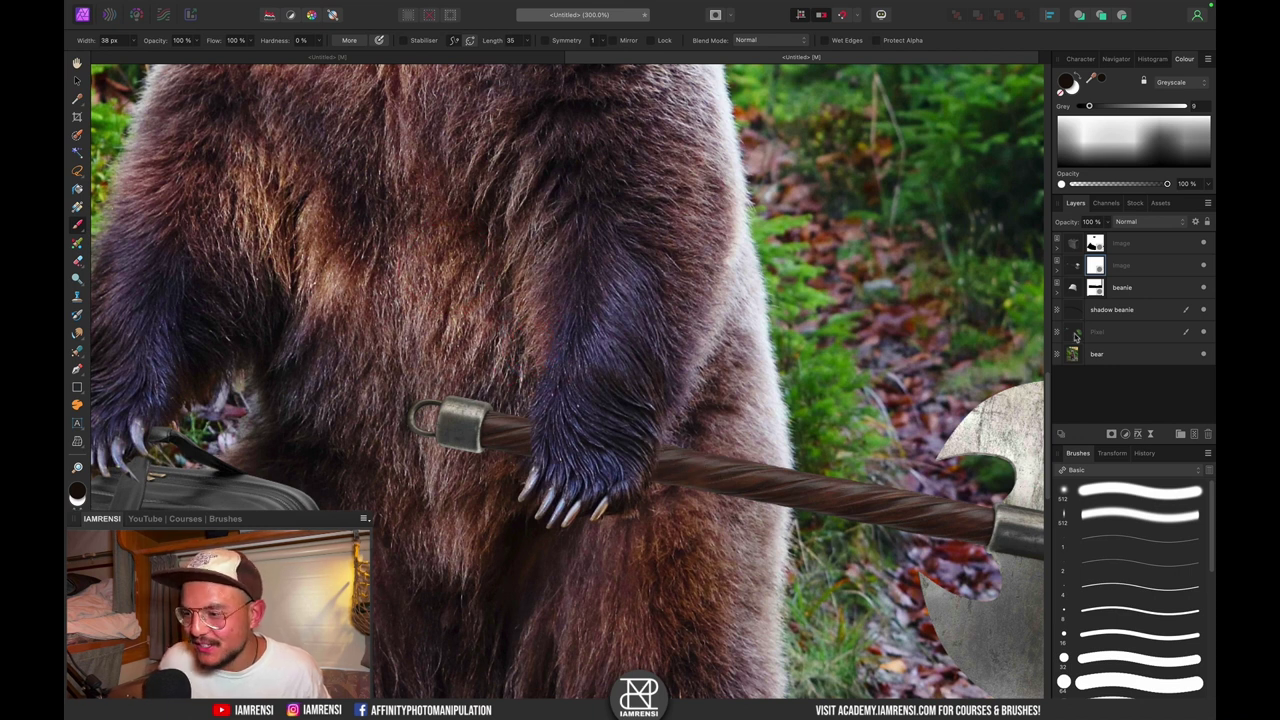
pyautogui.click(1121, 264)
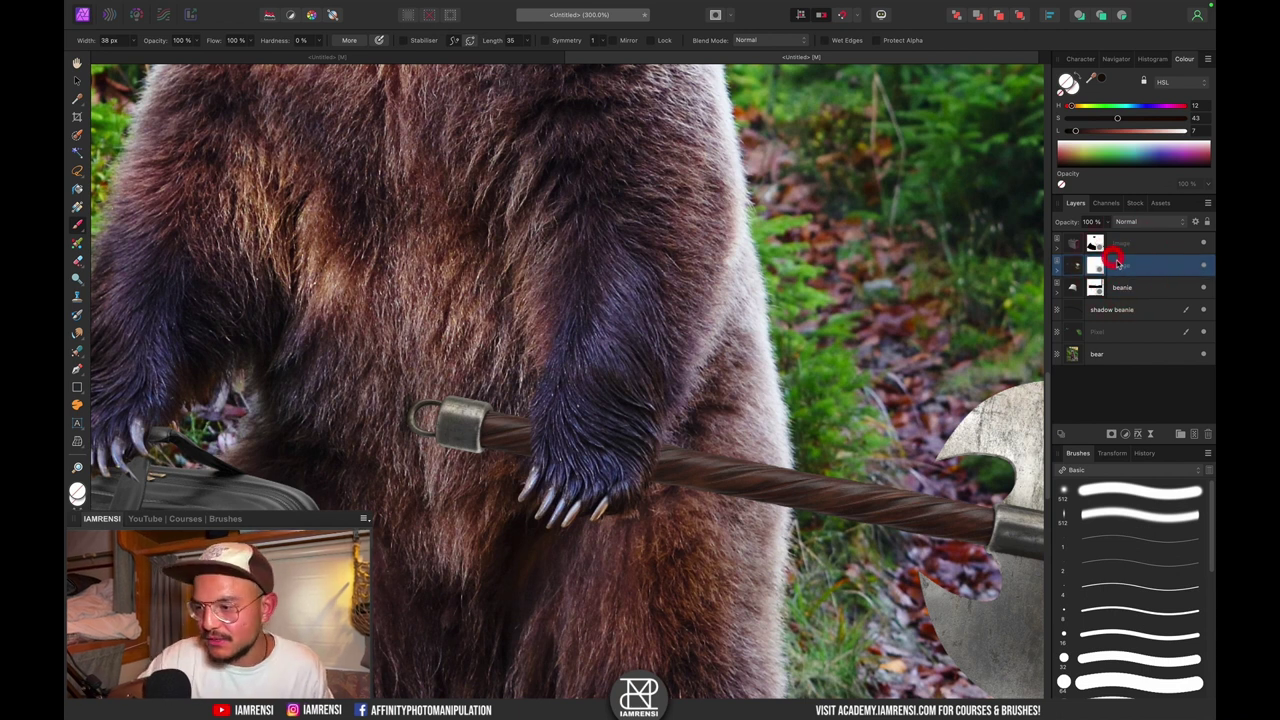
pyautogui.doubleClick(1121, 264)
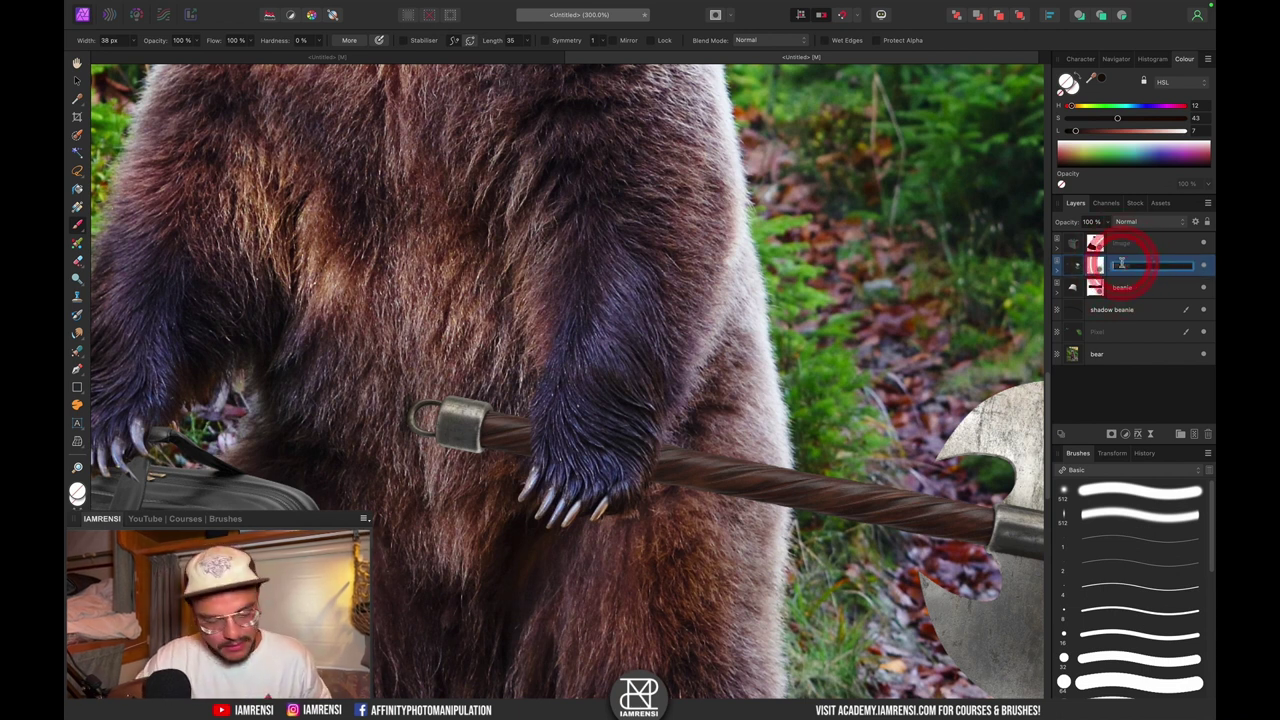
pyautogui.write('sc')
pyautogui.write('e')
pyautogui.press('Return')
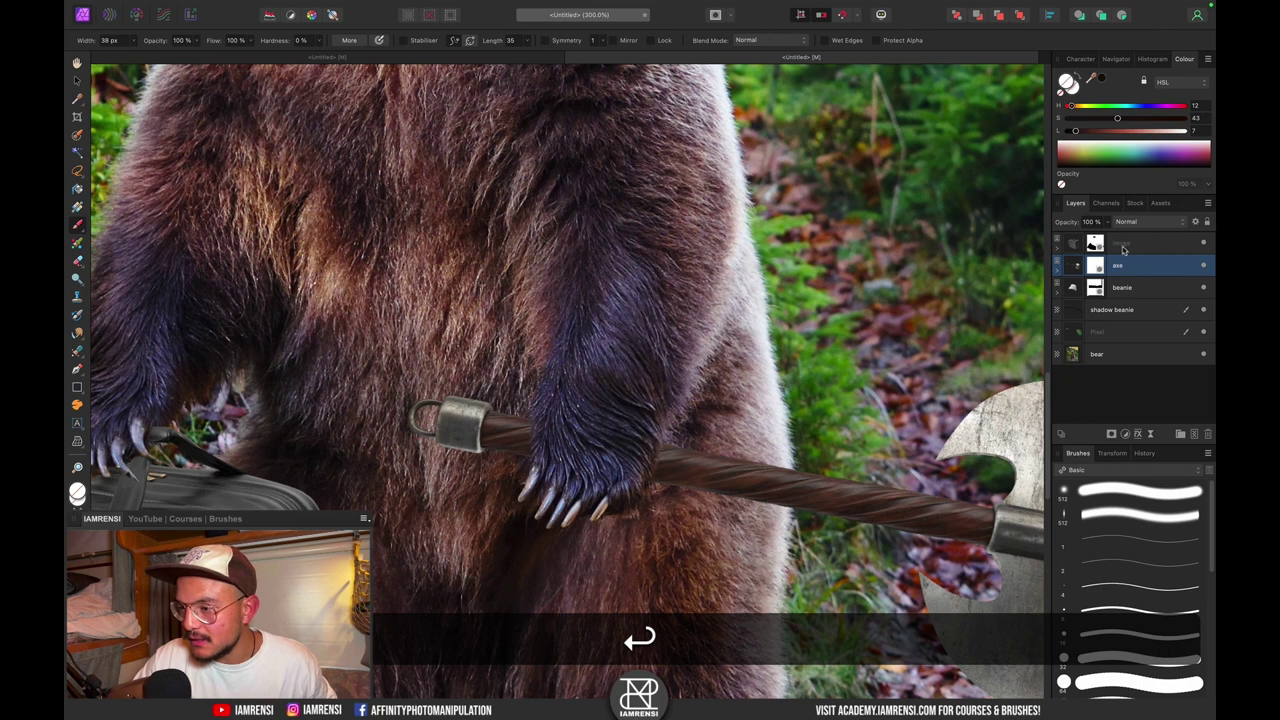
pyautogui.doubleClick(1123, 246)
pyautogui.write('suitcase')
pyautogui.press('Return')
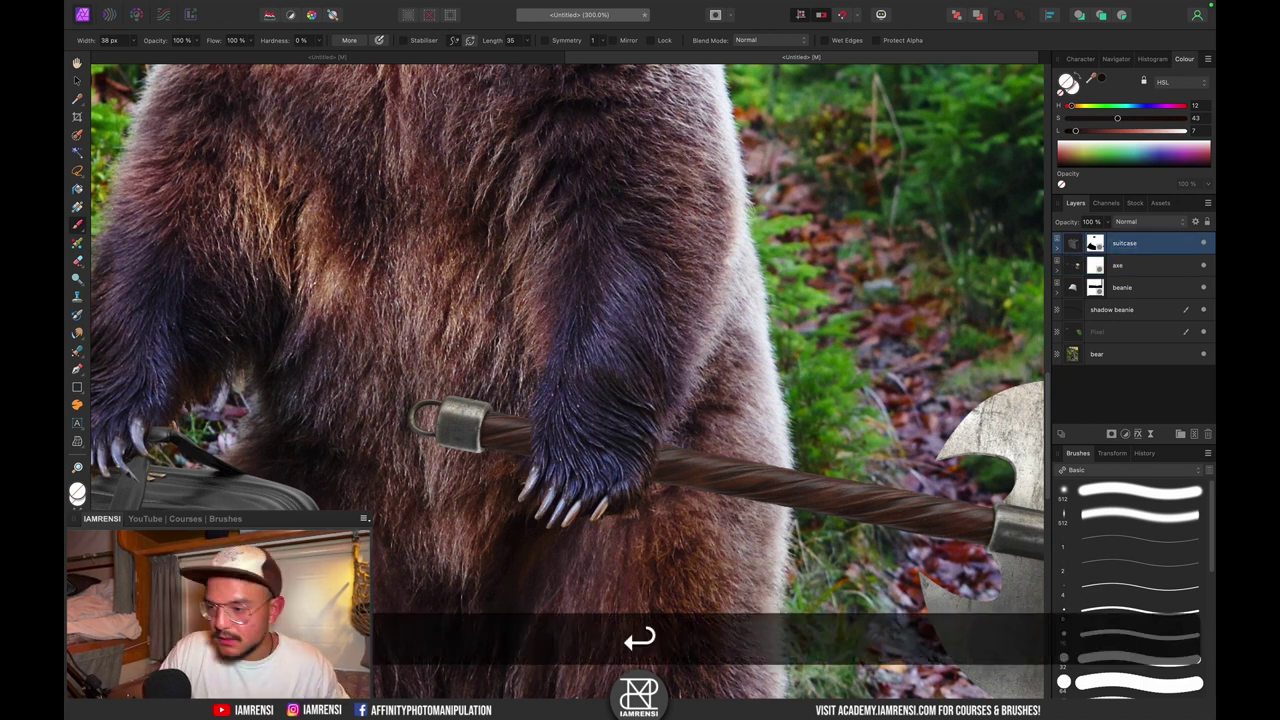
# - Check what the unnamed pixel layer above the bear contains and rename it "coverup ears"
pyautogui.press('super+0')
pyautogui.click(1203, 334)
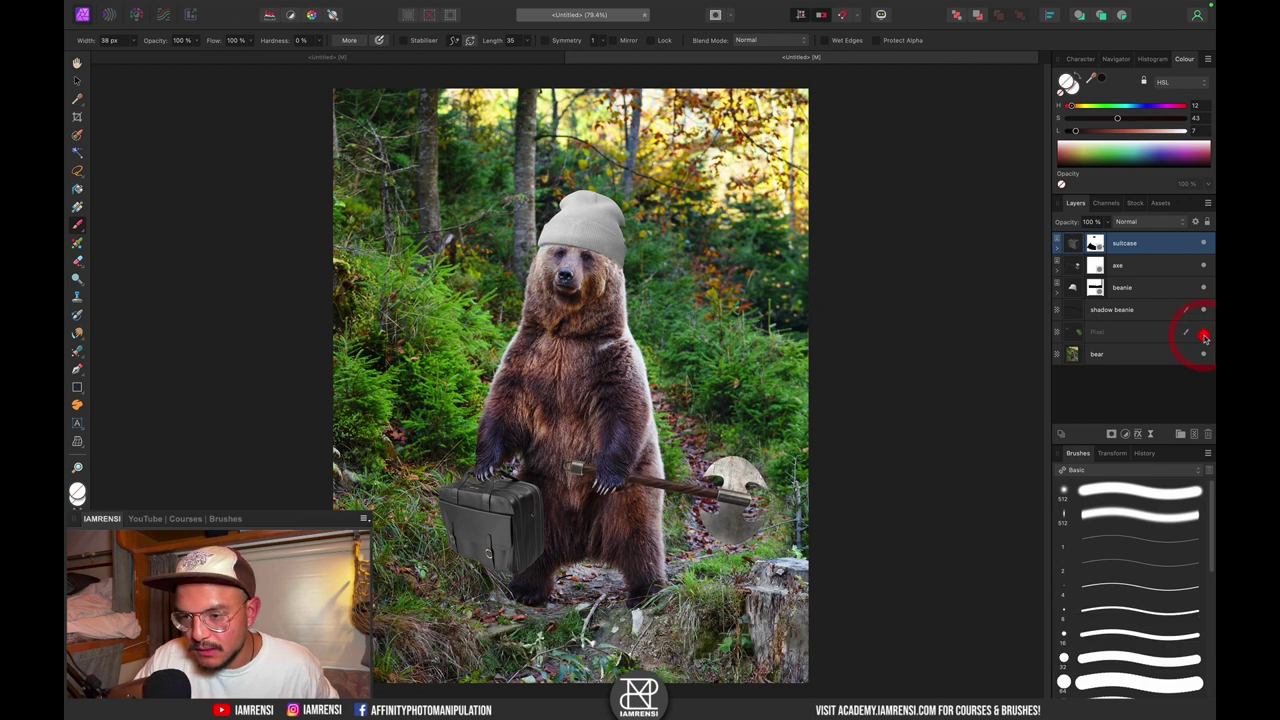
pyautogui.doubleClick(1097, 331)
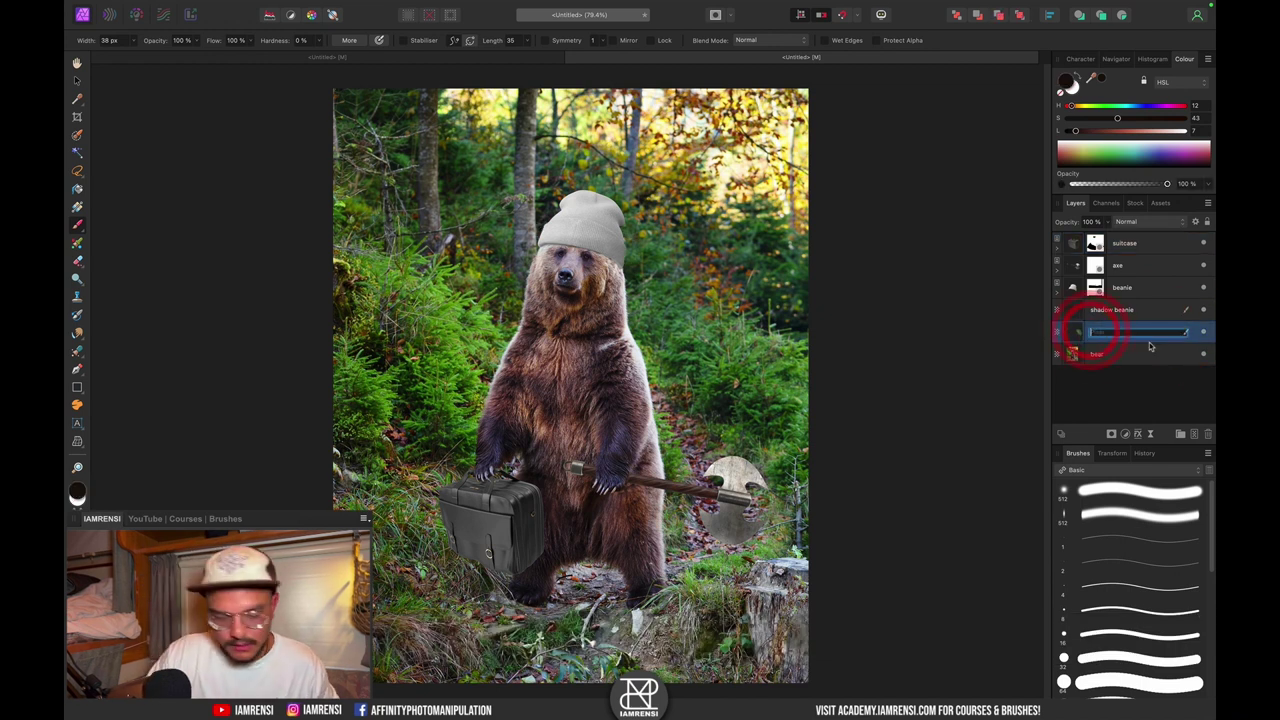
pyautogui.write('coverup ears')
pyautogui.press('Return')
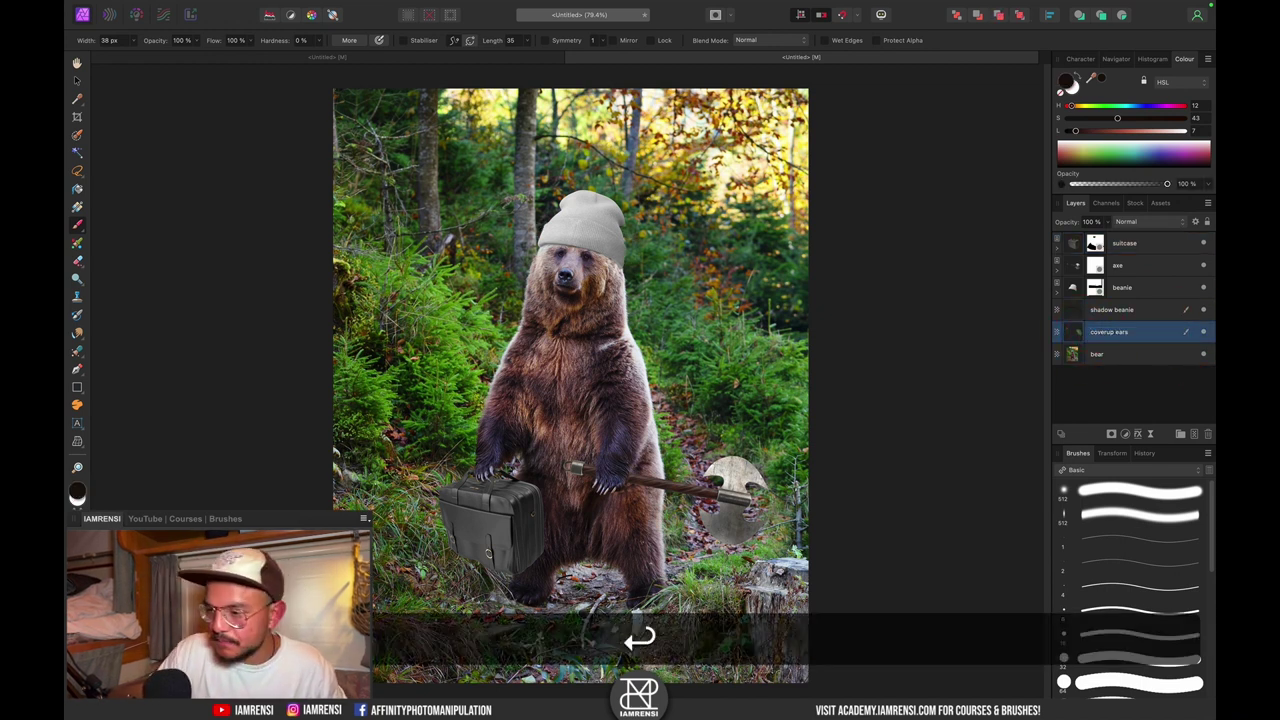
# - Add an Exposure adjustment above the axe layer with exposure set to -1.683
pyautogui.click(1134, 267)
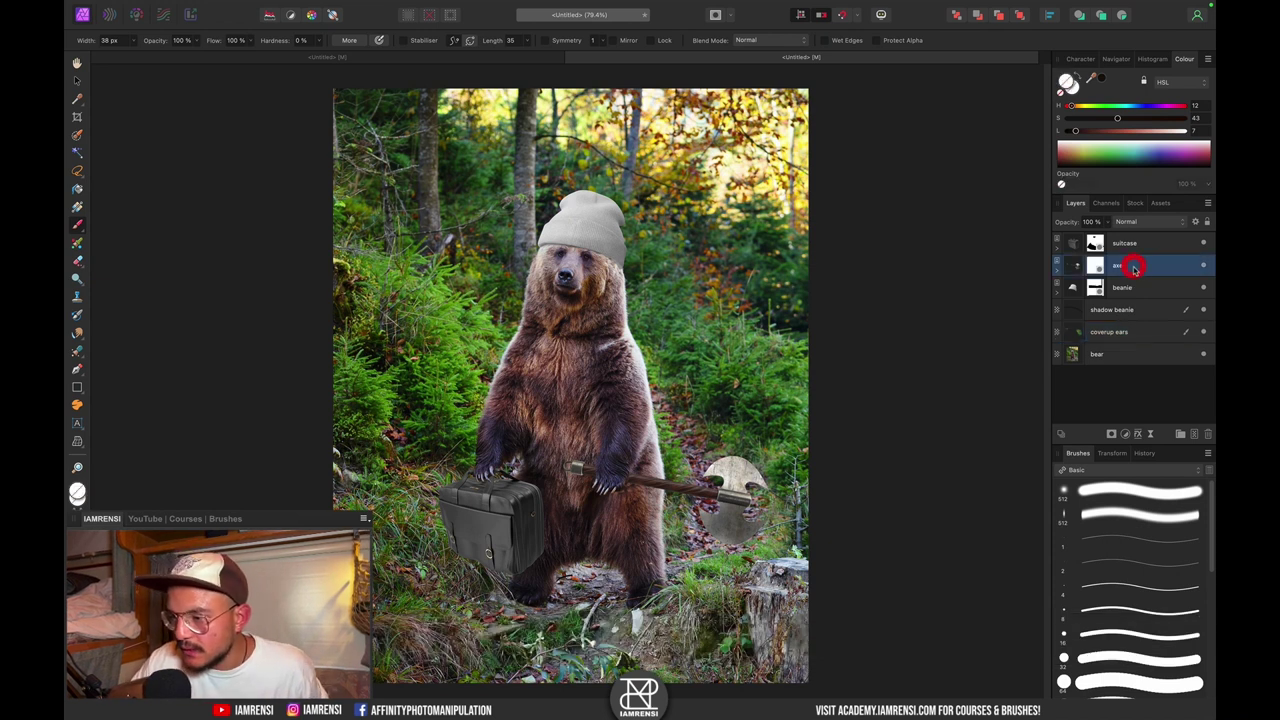
pyautogui.click(1127, 432)
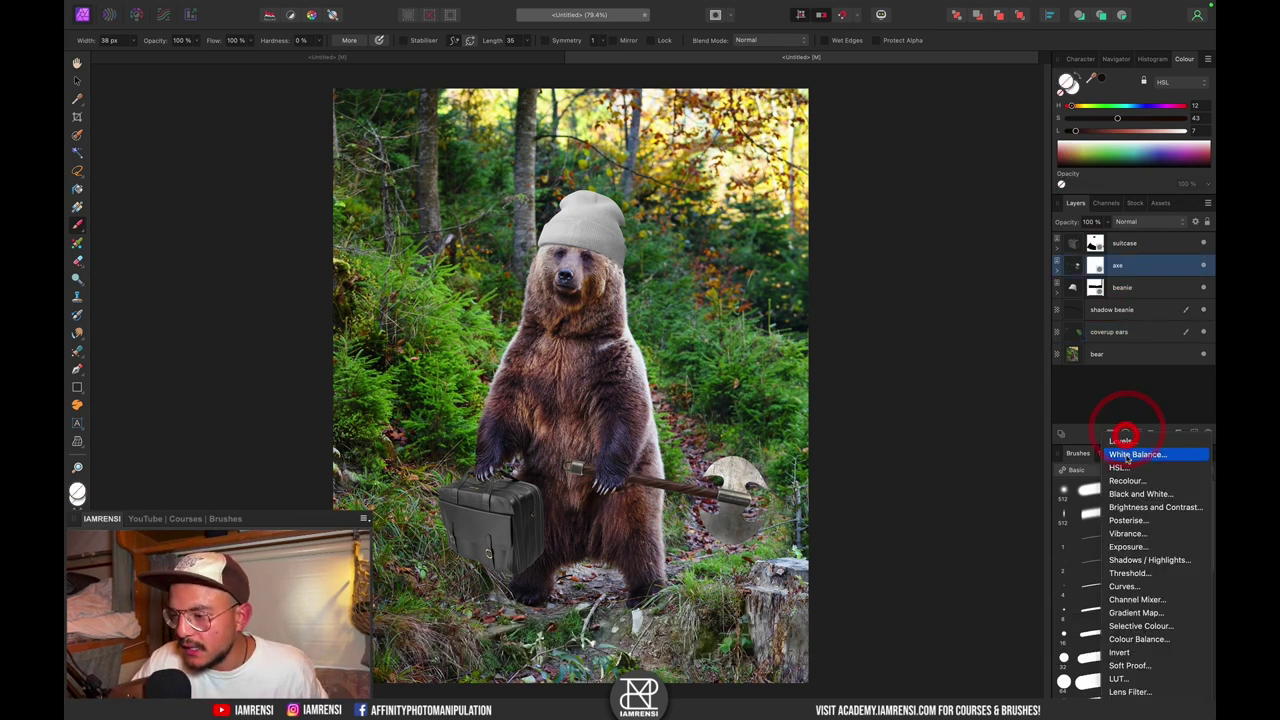
pyautogui.click(1128, 545)
pyautogui.scroll(10, 605, 480)
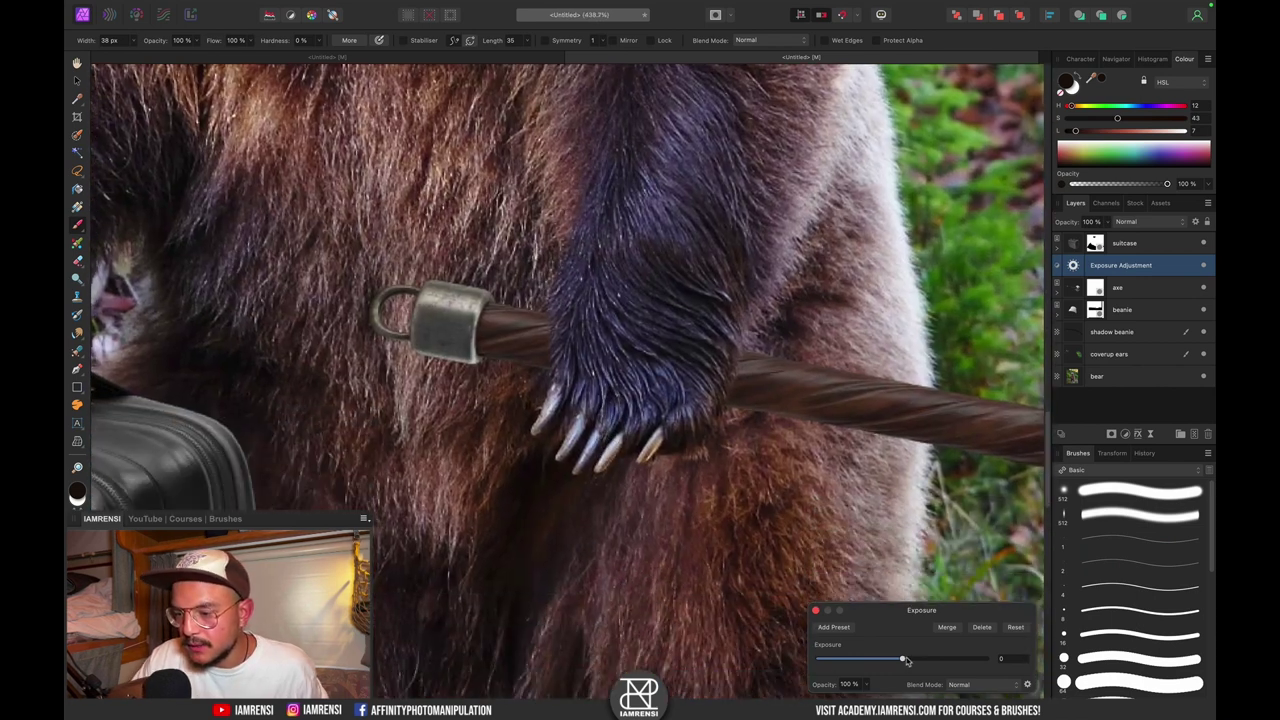
pyautogui.moveTo(906, 657); pyautogui.dragTo(882, 658)
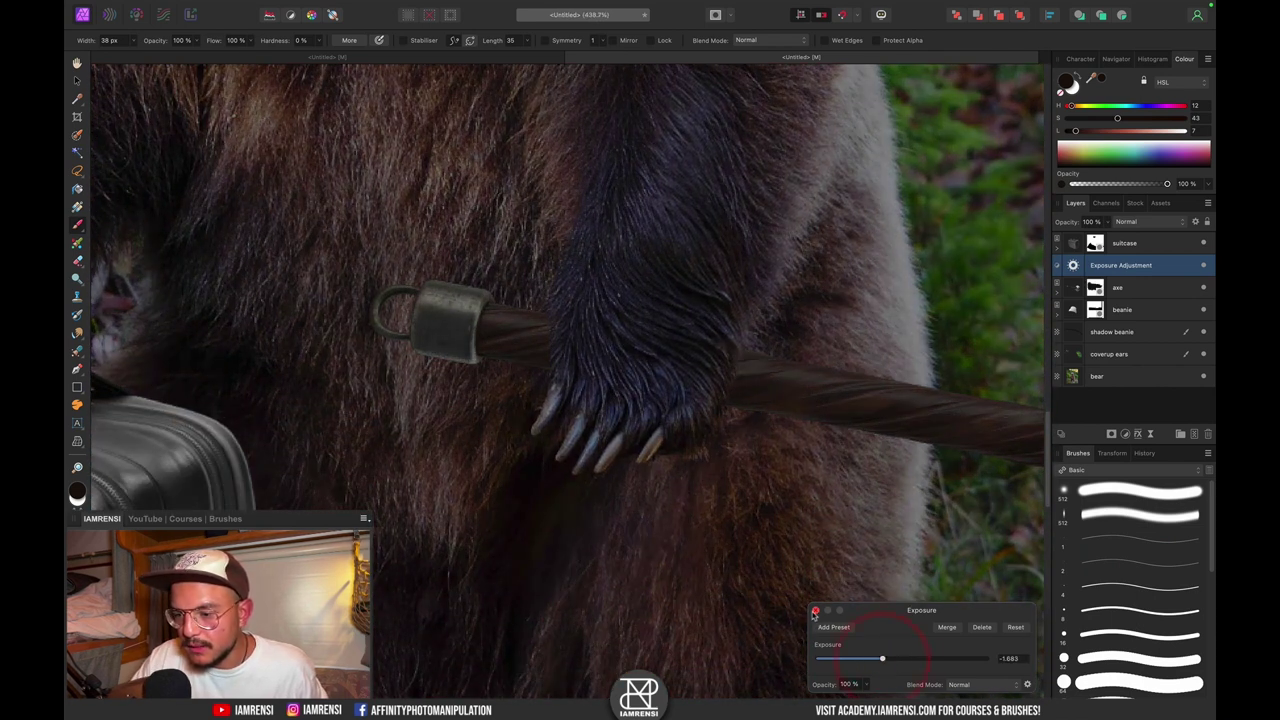
pyautogui.click(815, 611)
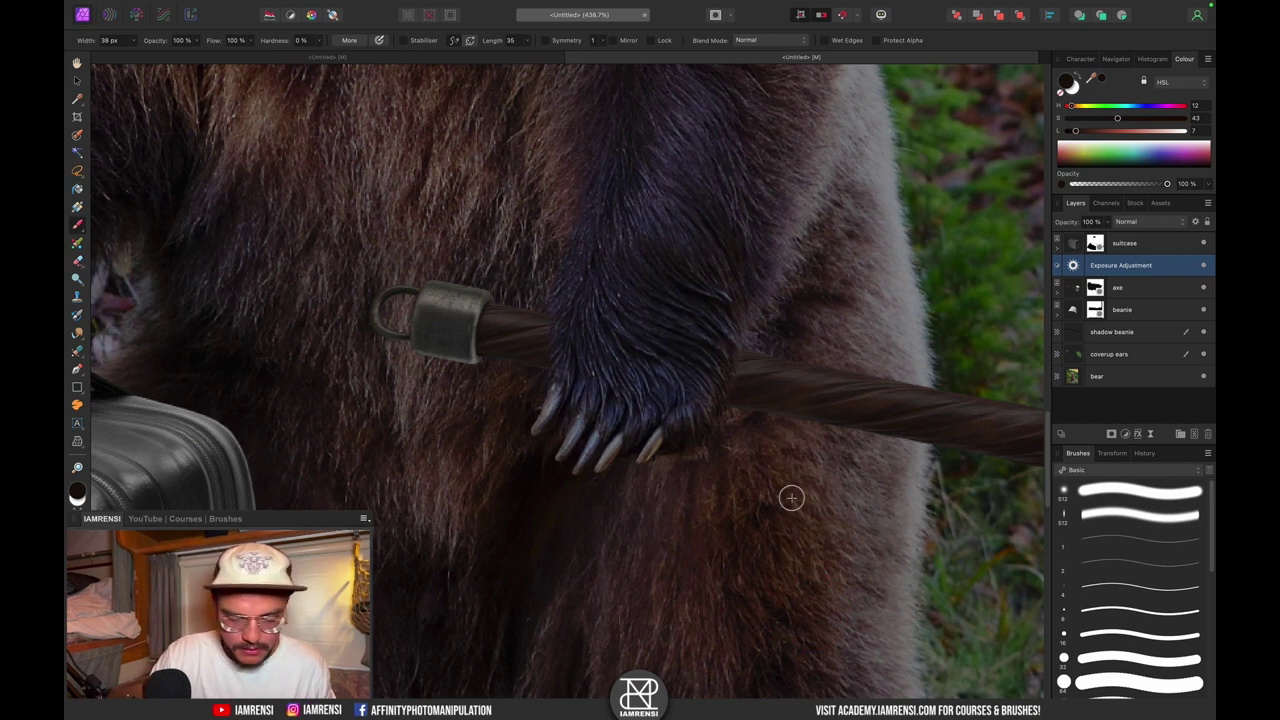
# - Invert the Exposure adjustment's mask to black and nest the adjustment inside the axe layer
pyautogui.press('super+i')
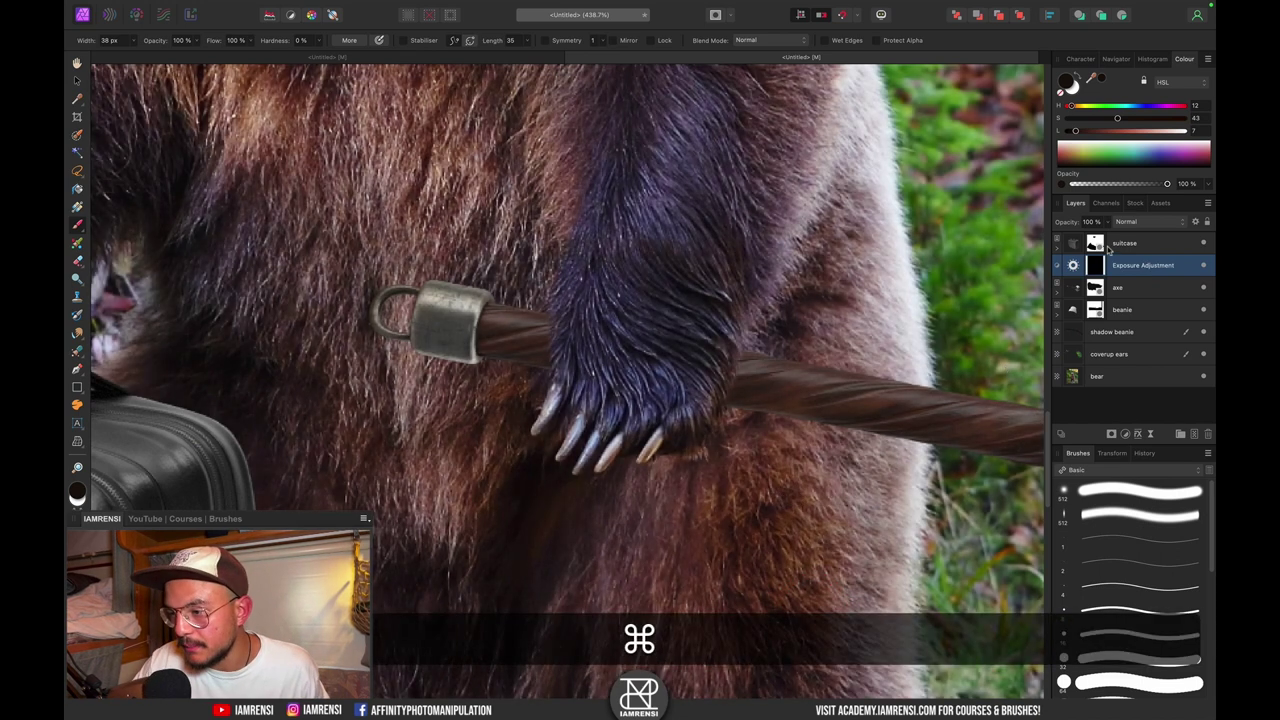
pyautogui.moveTo(1090, 266); pyautogui.dragTo(1125, 266)
pyautogui.click(1061, 271)
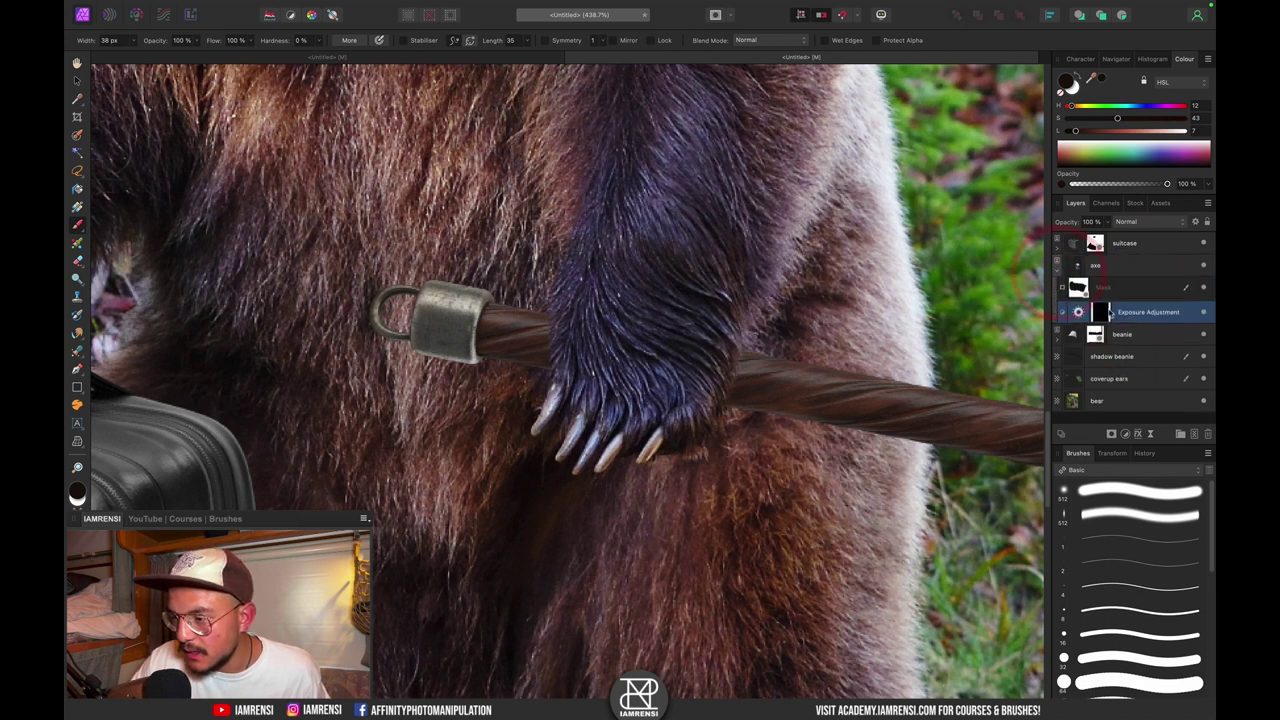
# - Paint the axe's exposure mask white with a soft 0% hardness round brush where the handle meets both sides of the paw
pyautogui.click(1088, 490)
pyautogui.press('[')
pyautogui.press('[')
pyautogui.press('[')
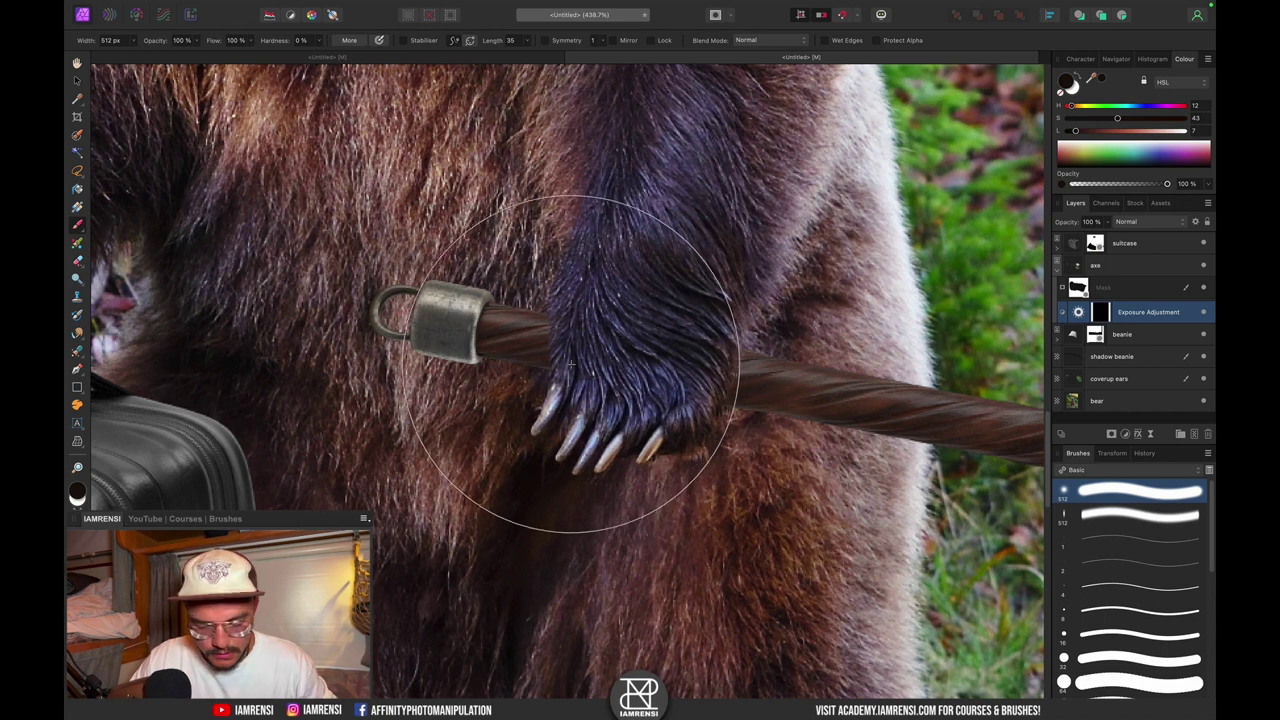
pyautogui.press('[')
pyautogui.press('[')
pyautogui.press('[')
pyautogui.press('[')
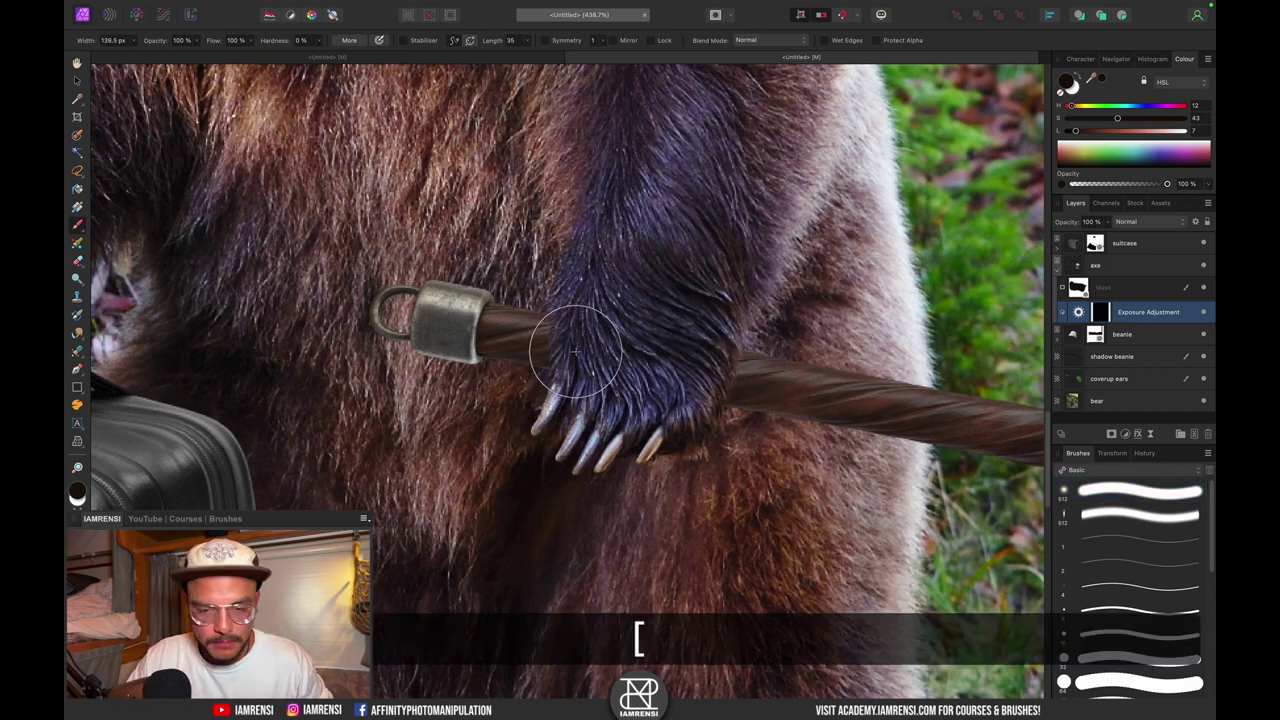
pyautogui.press('x')
pyautogui.press('[')
pyautogui.press('[')
pyautogui.press('[')
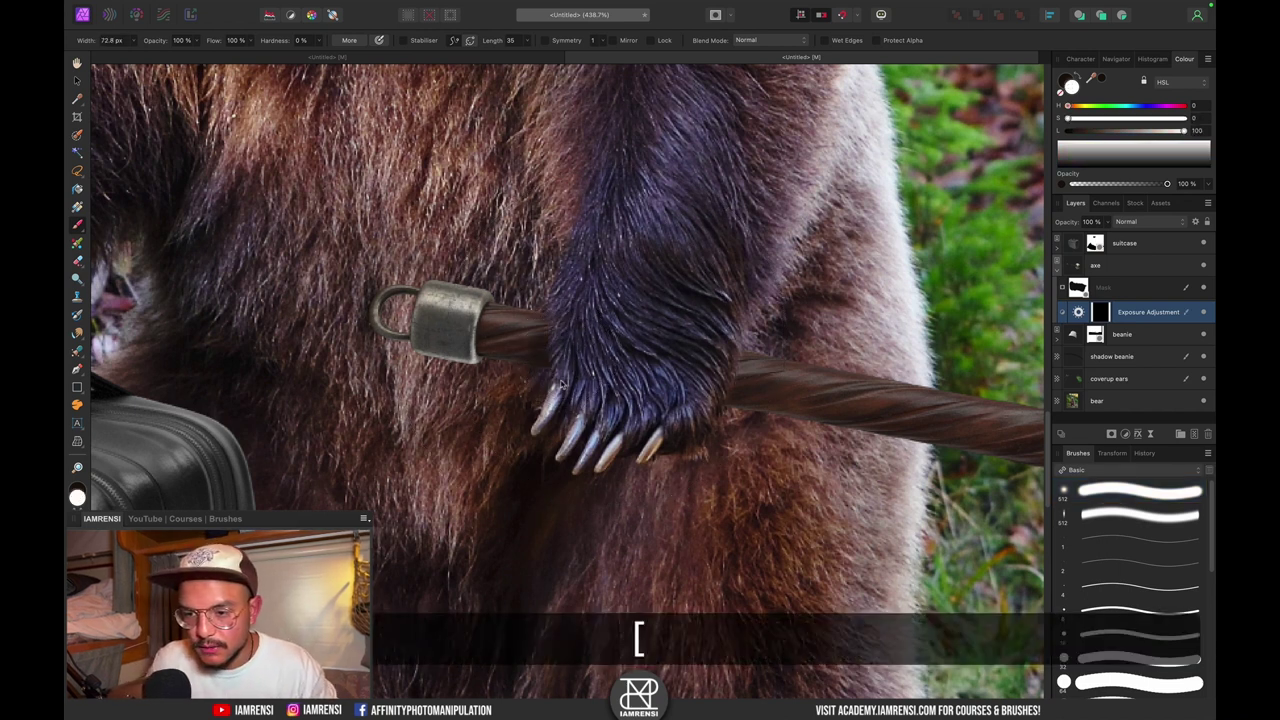
pyautogui.press(']')
pyautogui.press(']')
pyautogui.press(']')
pyautogui.press(']')
pyautogui.press(']')
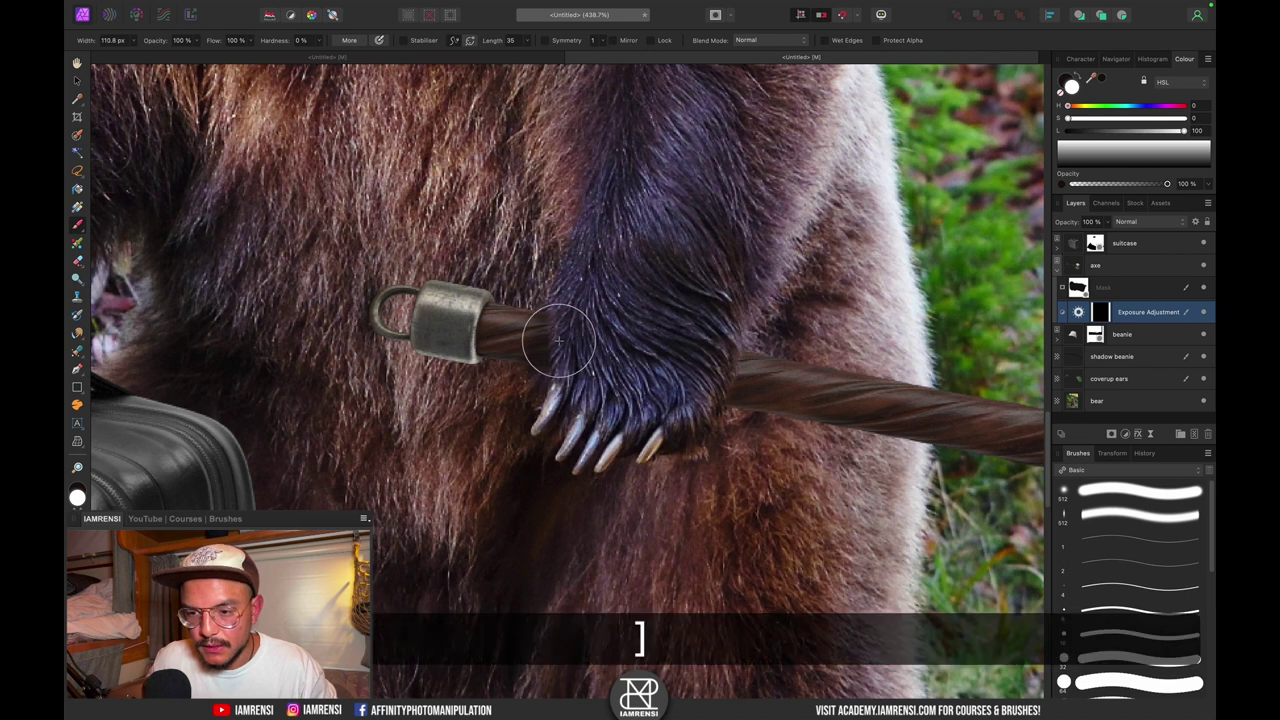
pyautogui.press('[')
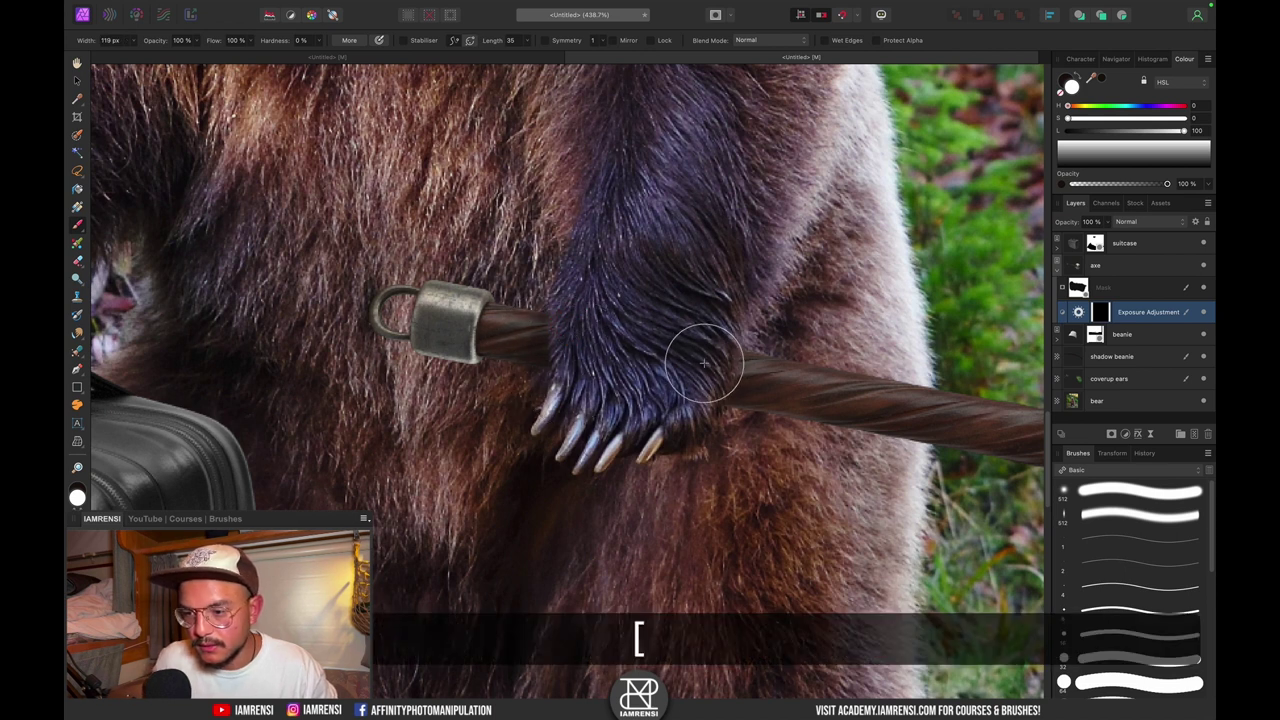
pyautogui.press(']')
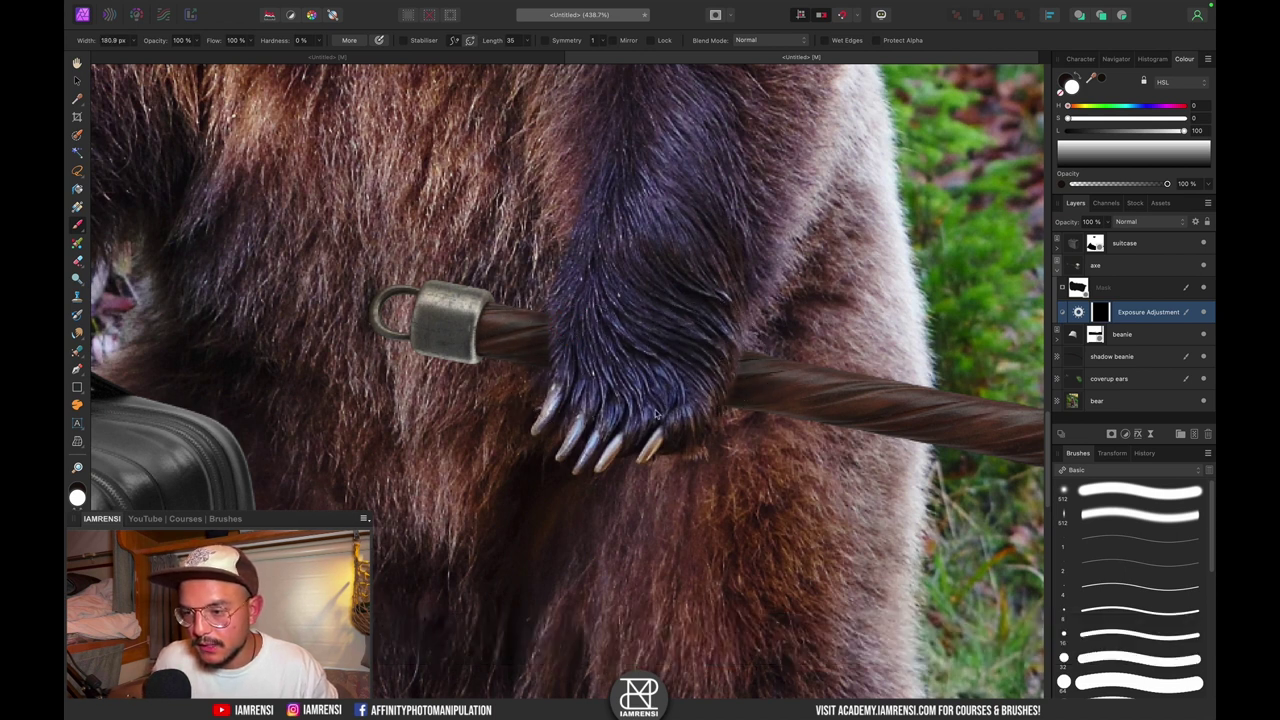
# - Compare the axe with and without the Exposure adjustment and touch up the handle shading with a smaller soft brush
pyautogui.click(1204, 313)
pyautogui.click(1204, 313)
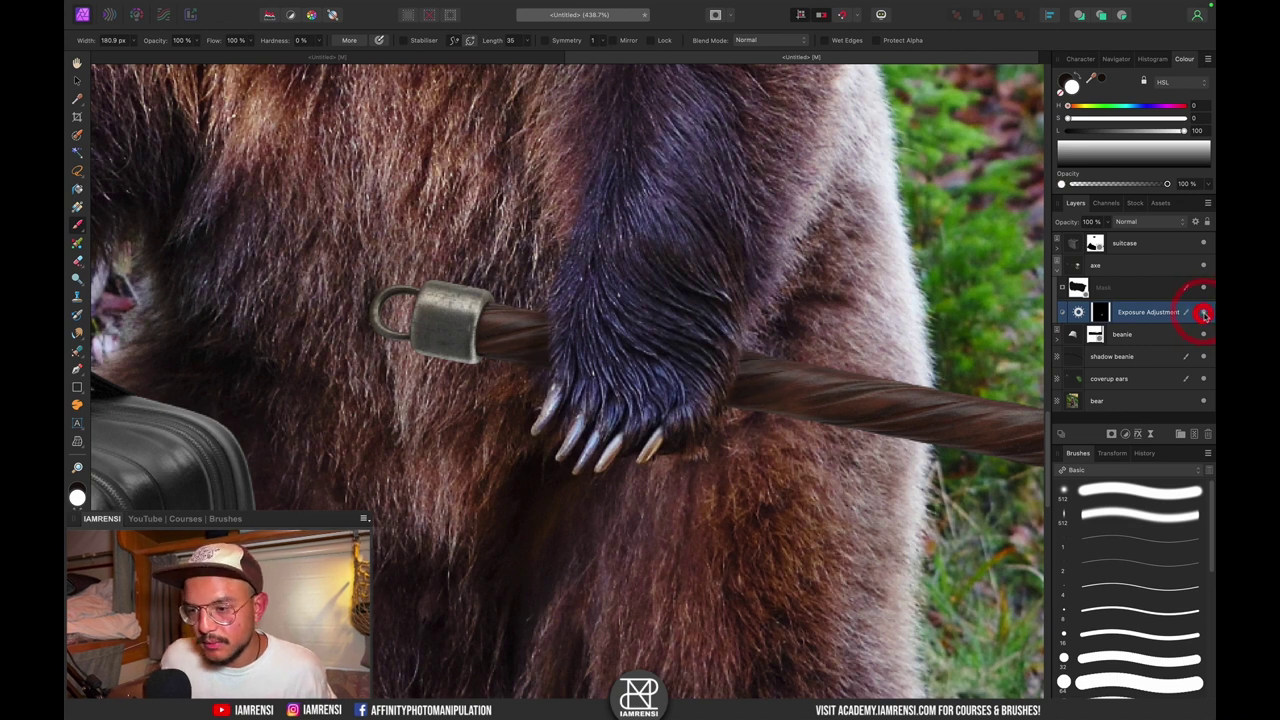
pyautogui.click(1204, 313)
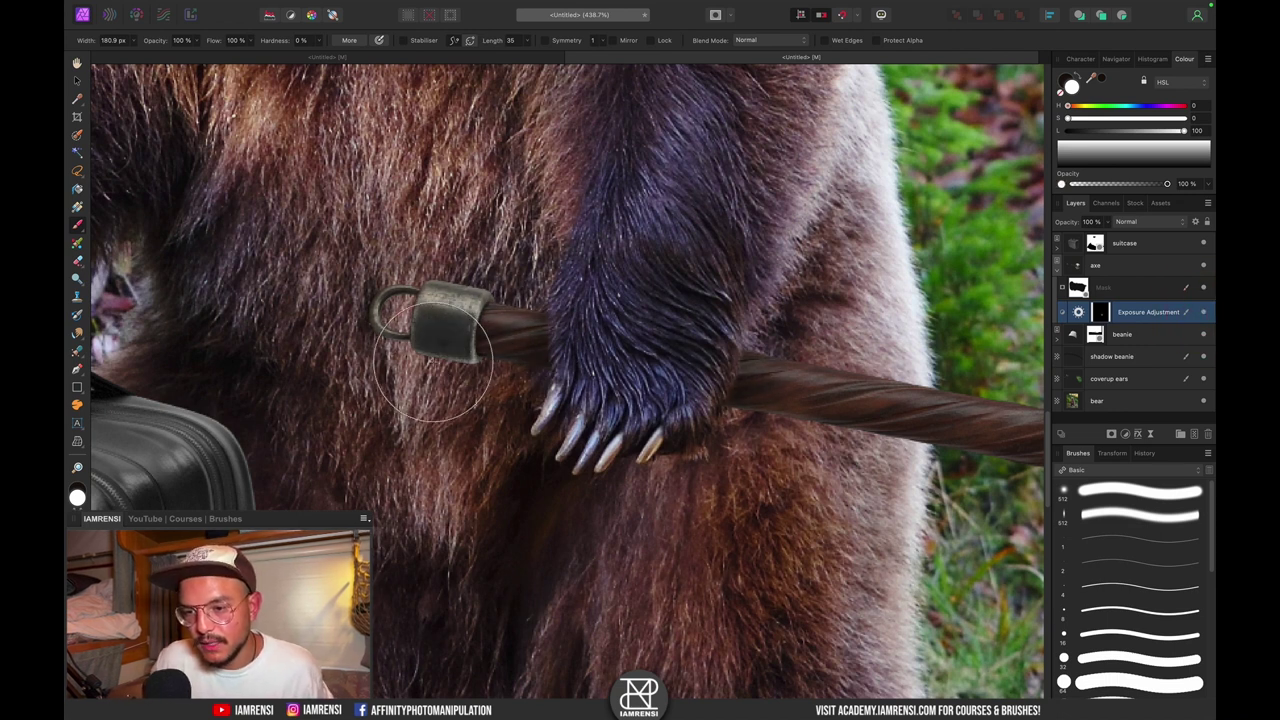
pyautogui.press('[')
pyautogui.press('[')
pyautogui.press('[')
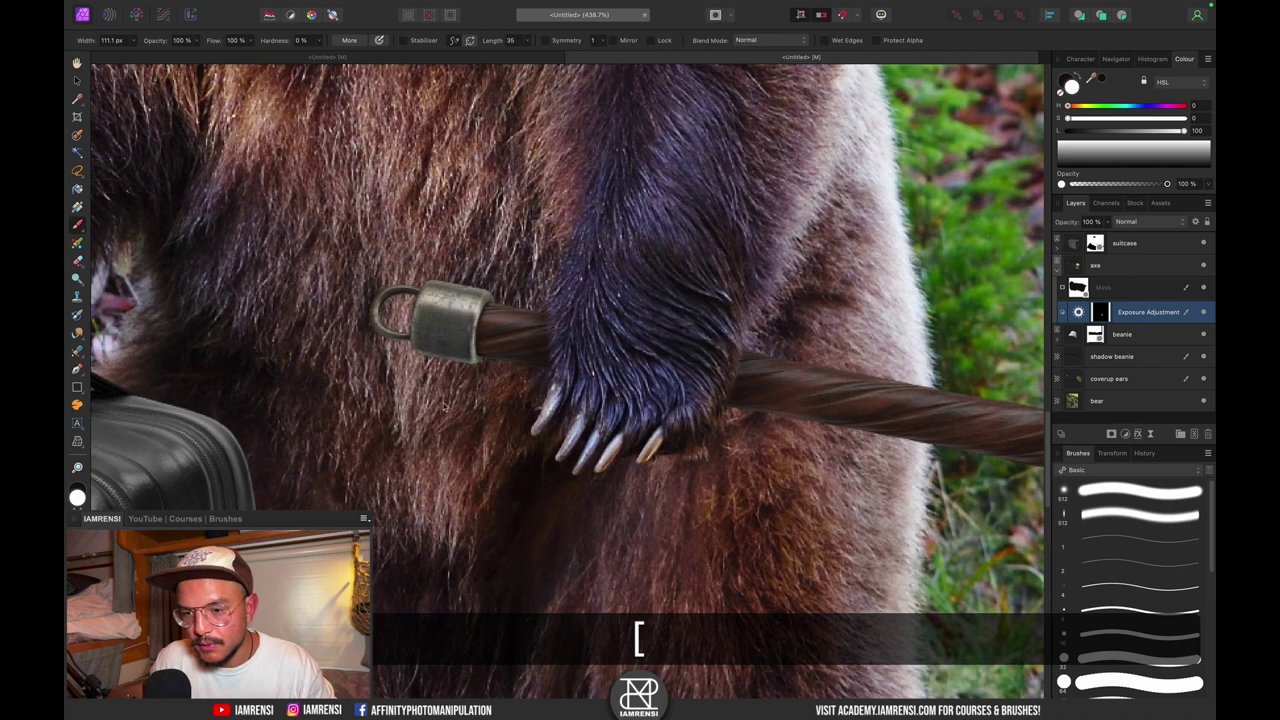
pyautogui.press('[')
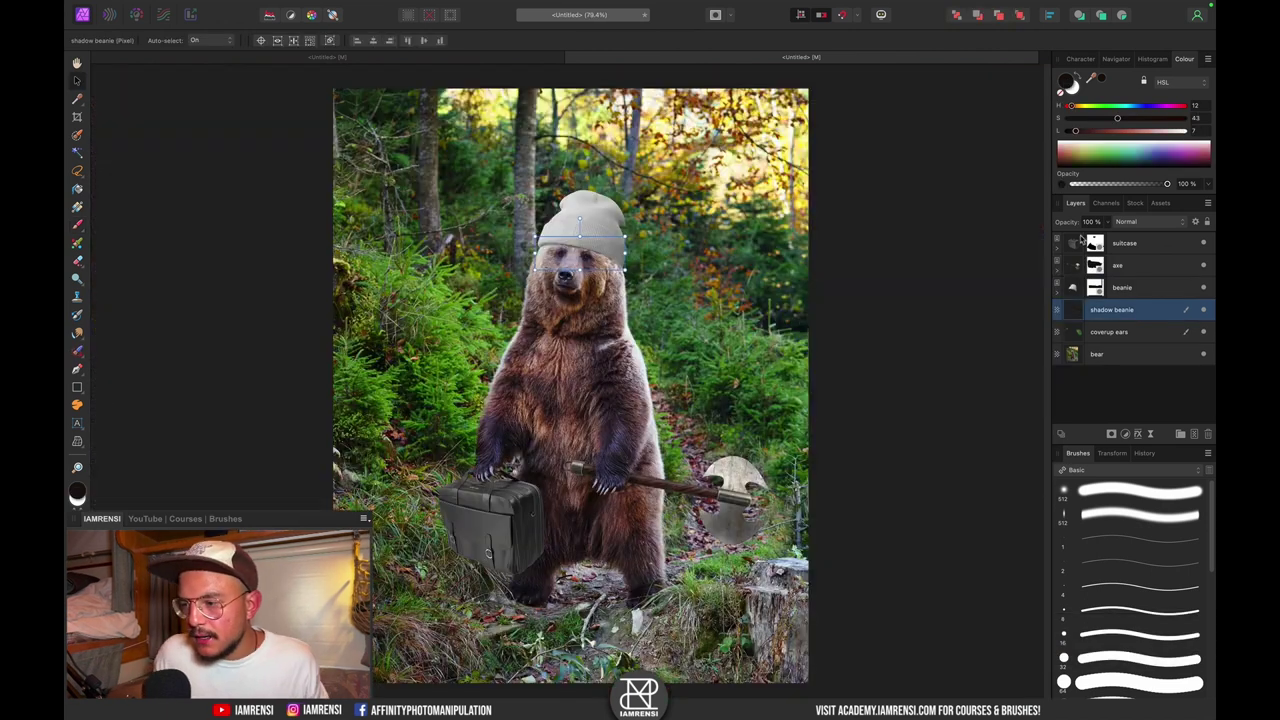
# - Select the suitcase layer, search Envato Elements' 3D items for "necklace" in the browser and open "Necklace With Crown Pendant"
pyautogui.click(1117, 245)
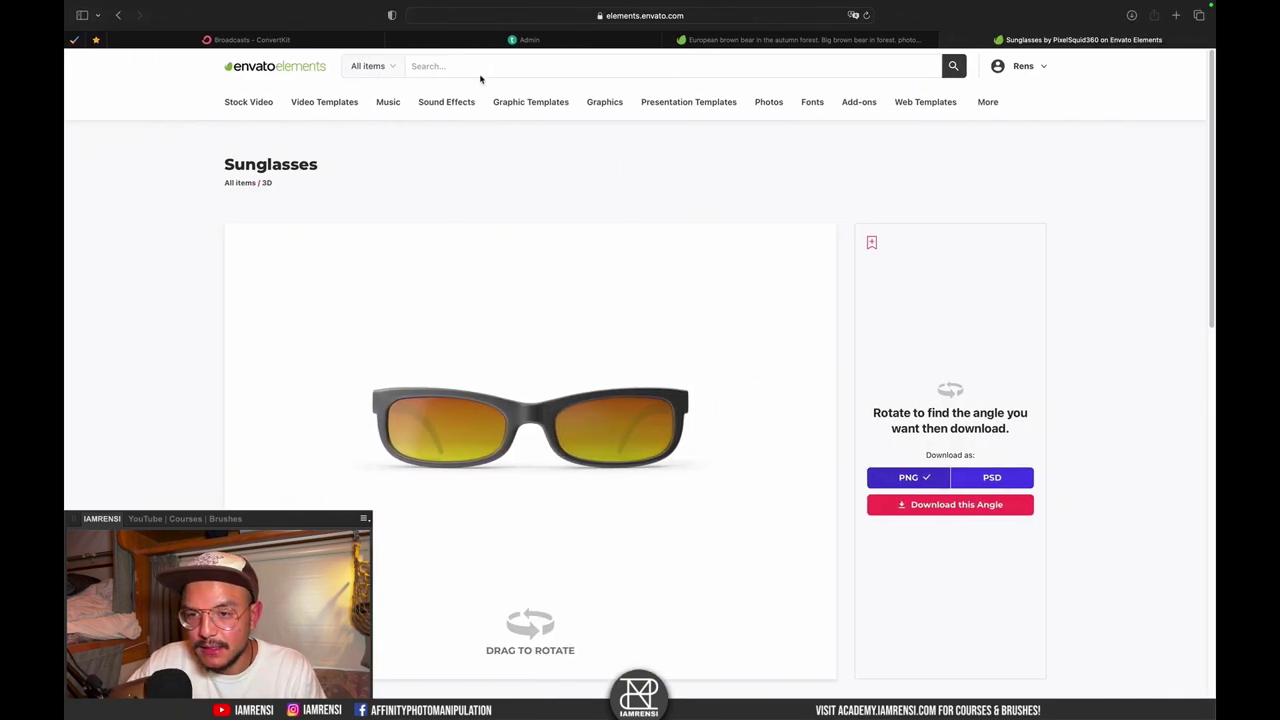
pyautogui.click(486, 63)
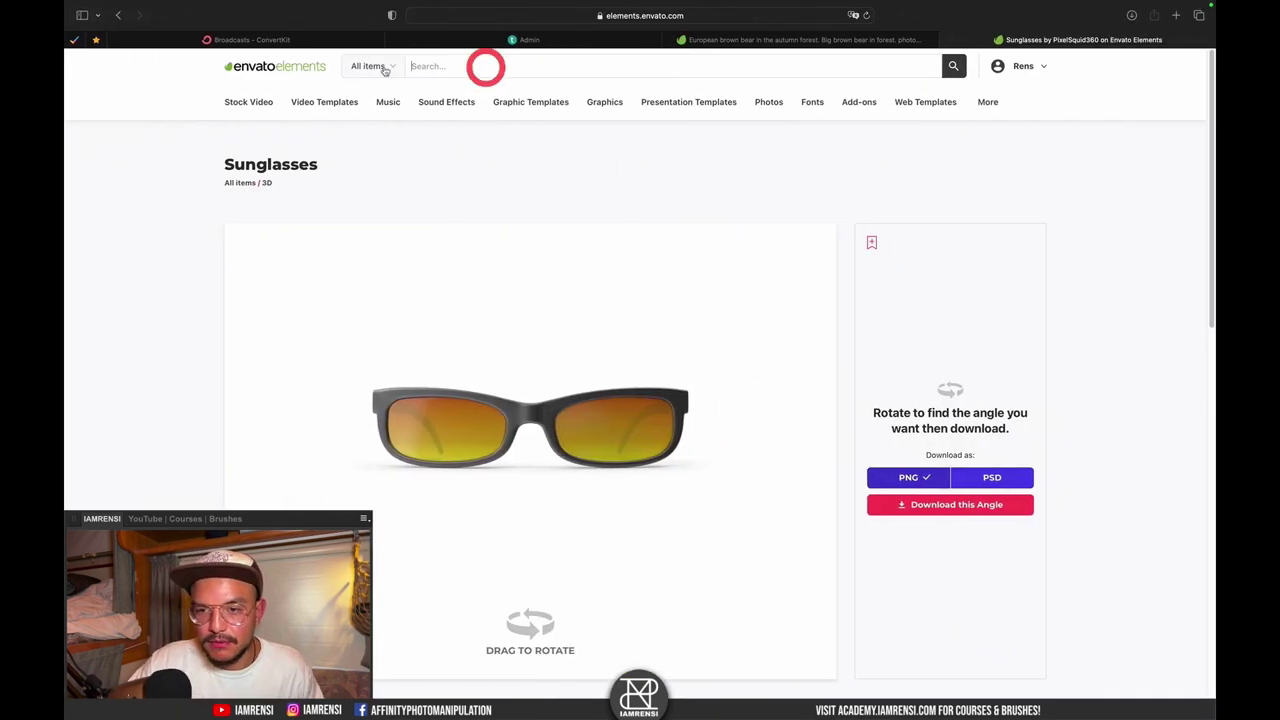
pyautogui.click(370, 65)
pyautogui.click(373, 410)
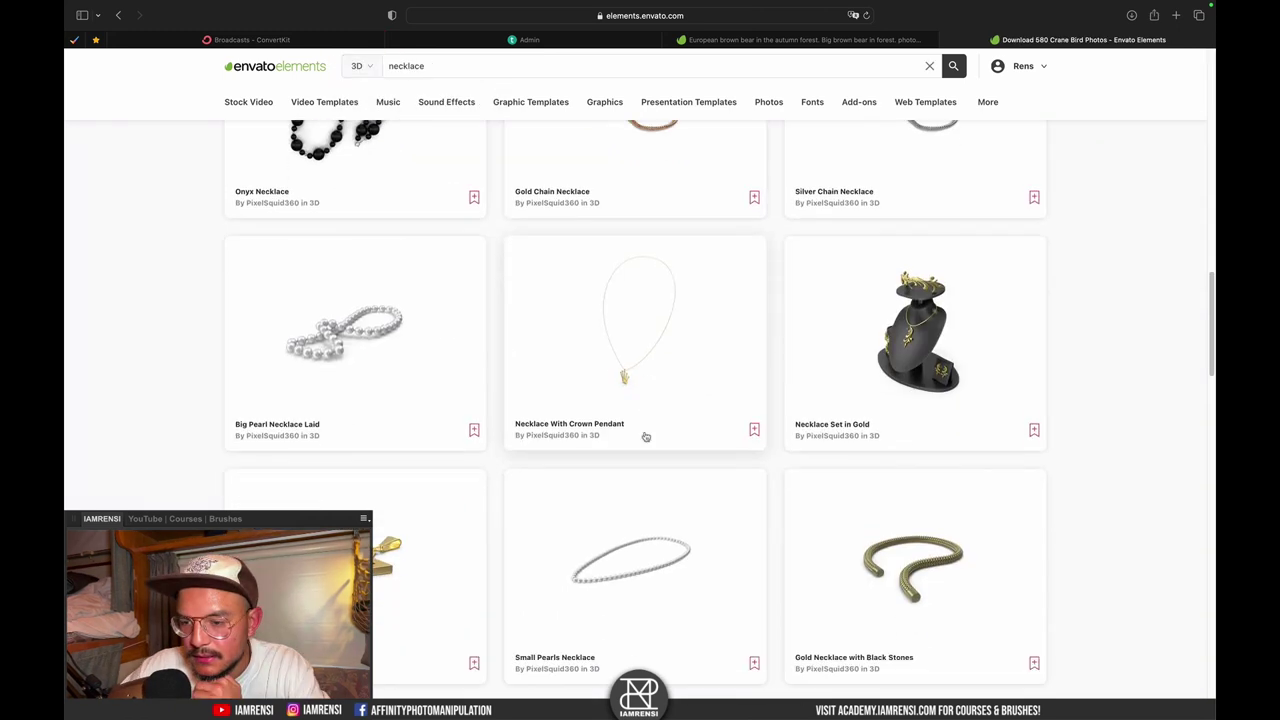
pyautogui.click(646, 332)
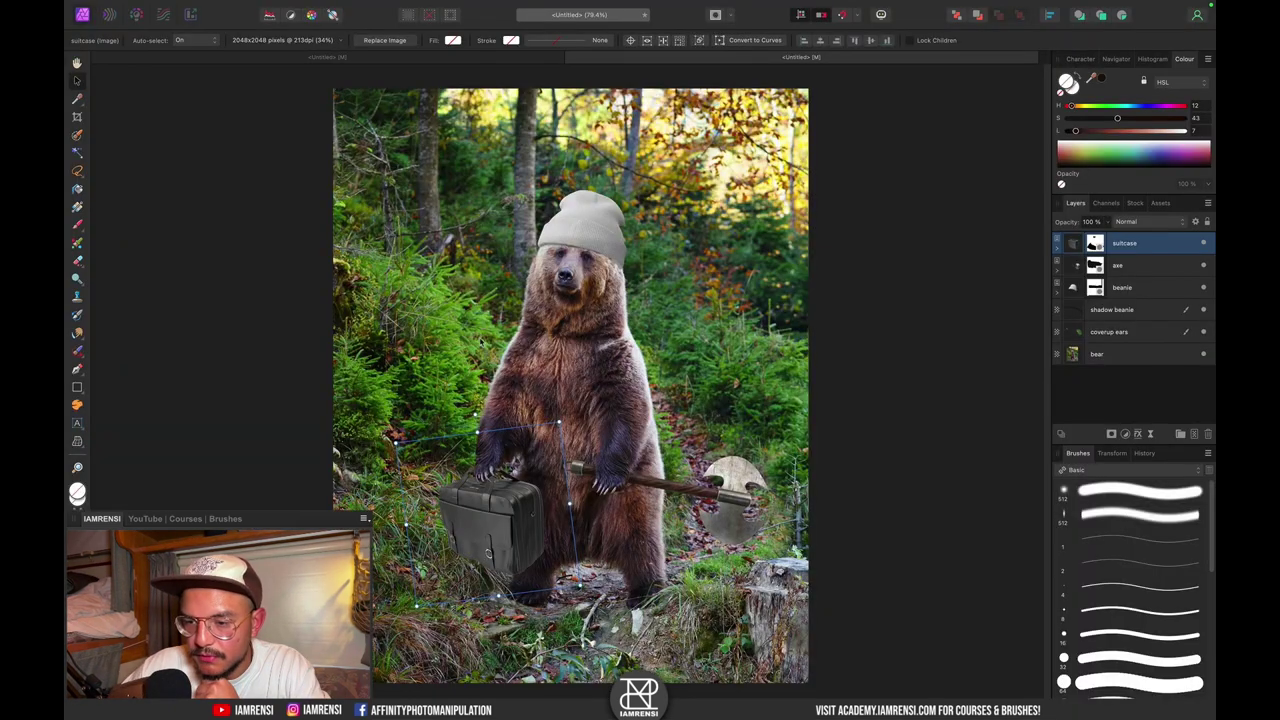
# - Download the Necklace With Crown Pendant from Envato Elements as a PNG at the chosen angle
pyautogui.hotkey('ctrl', 'Right')
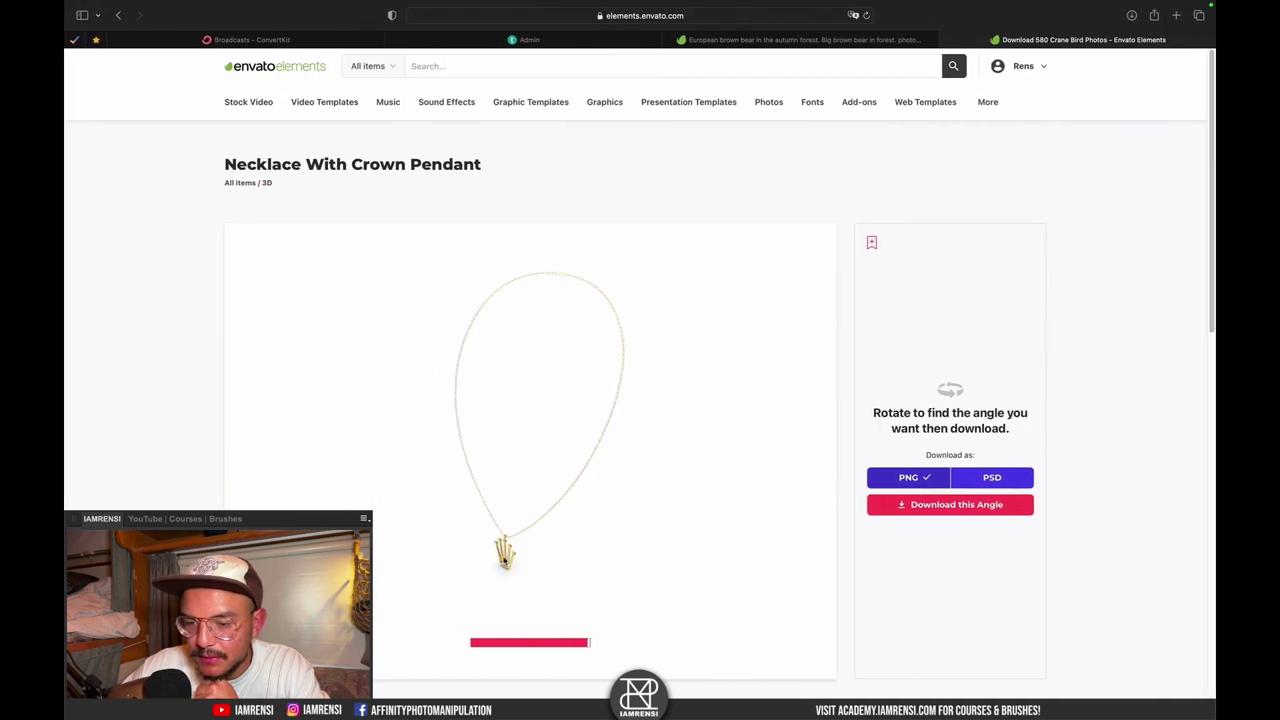
pyautogui.click(931, 505)
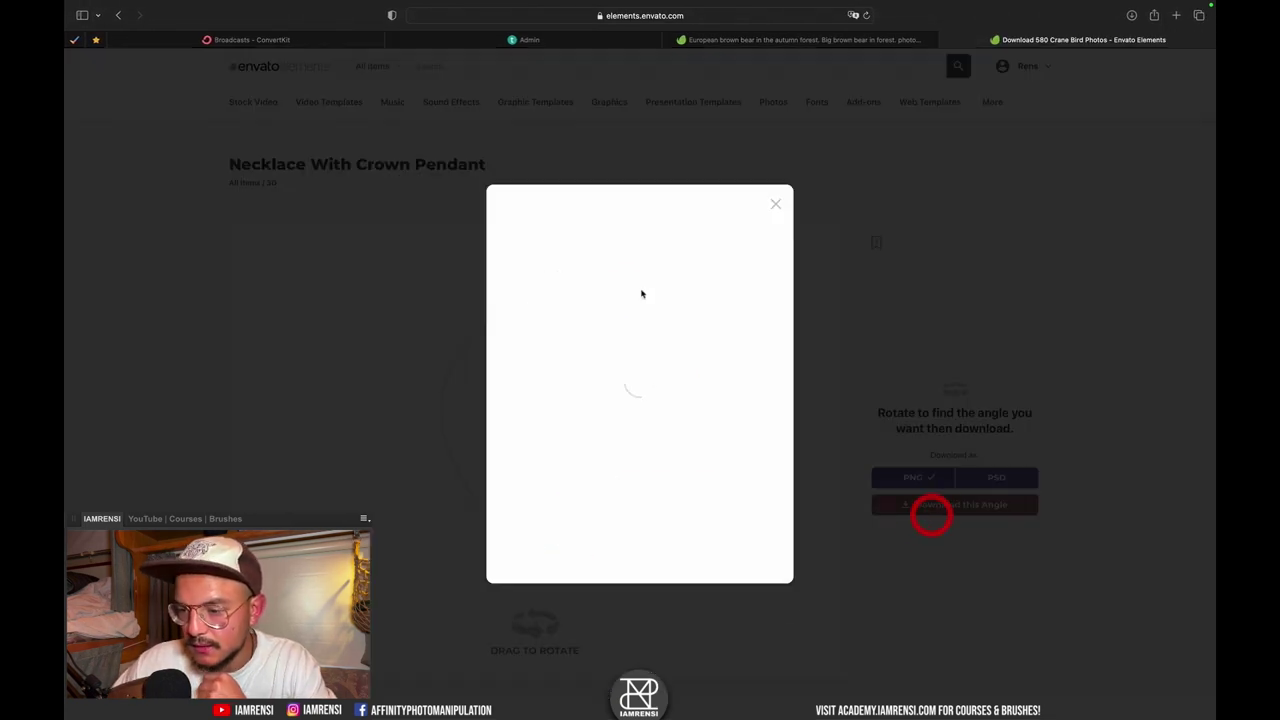
pyautogui.click(529, 335)
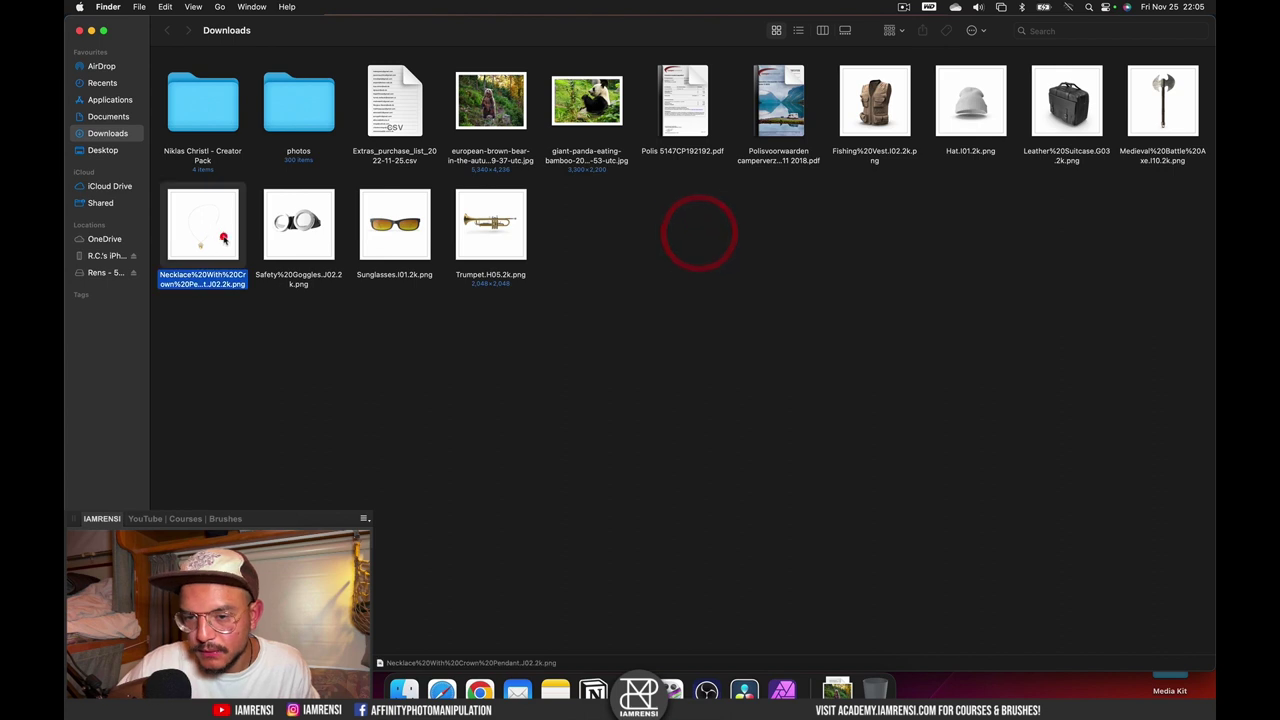
# - Copy the necklace PNG from the Downloads folder and paste it above the suitcase layer in Affinity Photo
pyautogui.press('super+c')
pyautogui.hotkey('ctrl', 'Right')
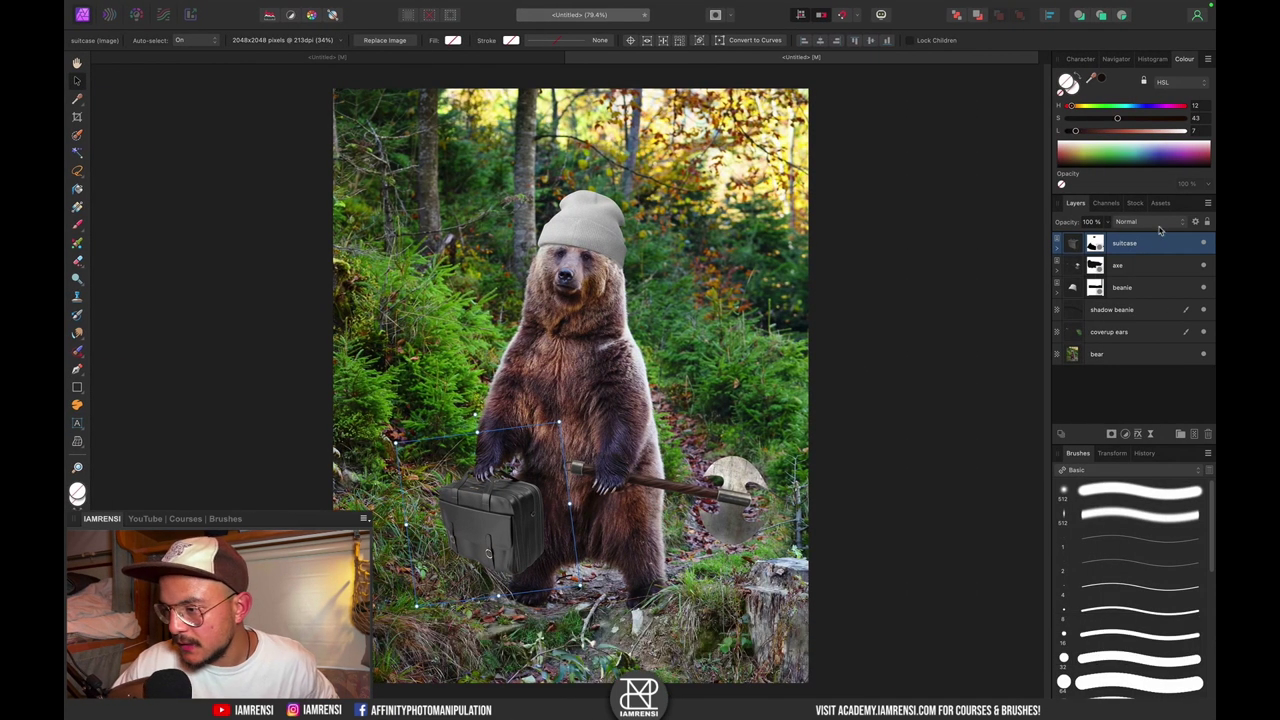
pyautogui.press('super+v')
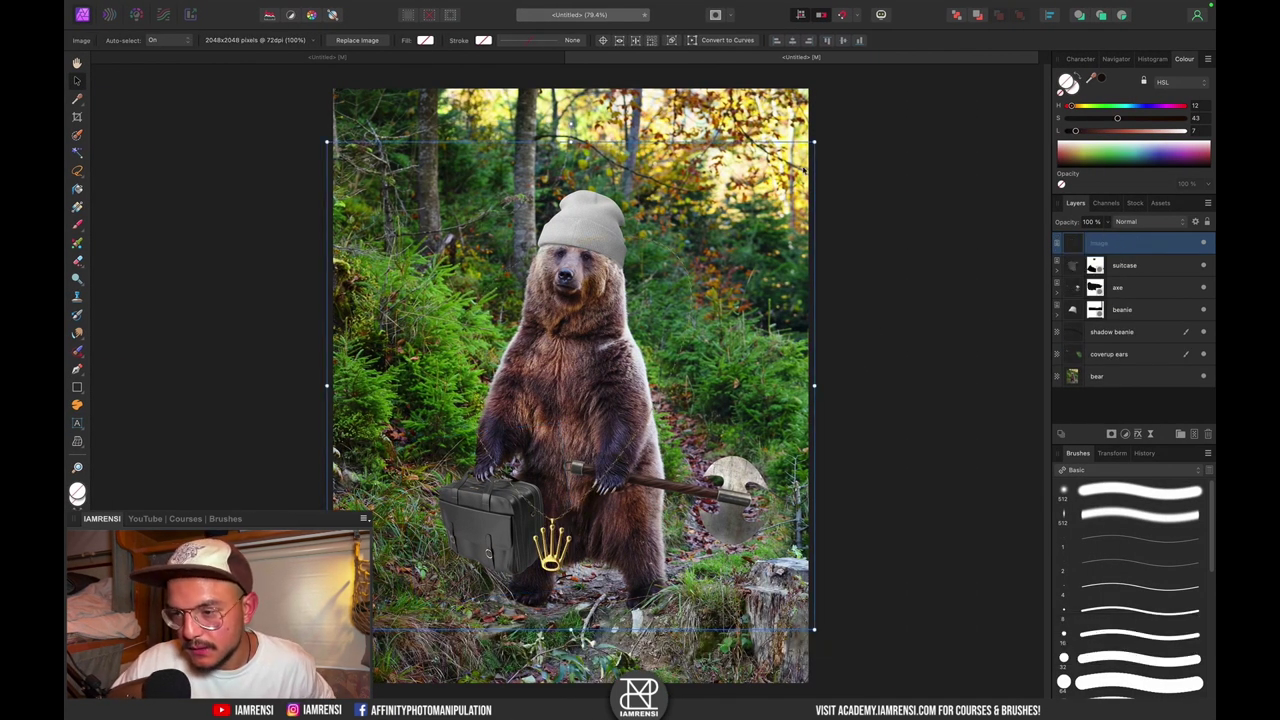
# - Scale the necklace image down to about 53%, move it onto the bear's chest and rotate it slightly clockwise
pyautogui.moveTo(815, 142); pyautogui.dragTo(730, 290)
pyautogui.moveTo(652, 371); pyautogui.dragTo(655, 287)
pyautogui.moveTo(574, 156); pyautogui.dragTo(586, 155)
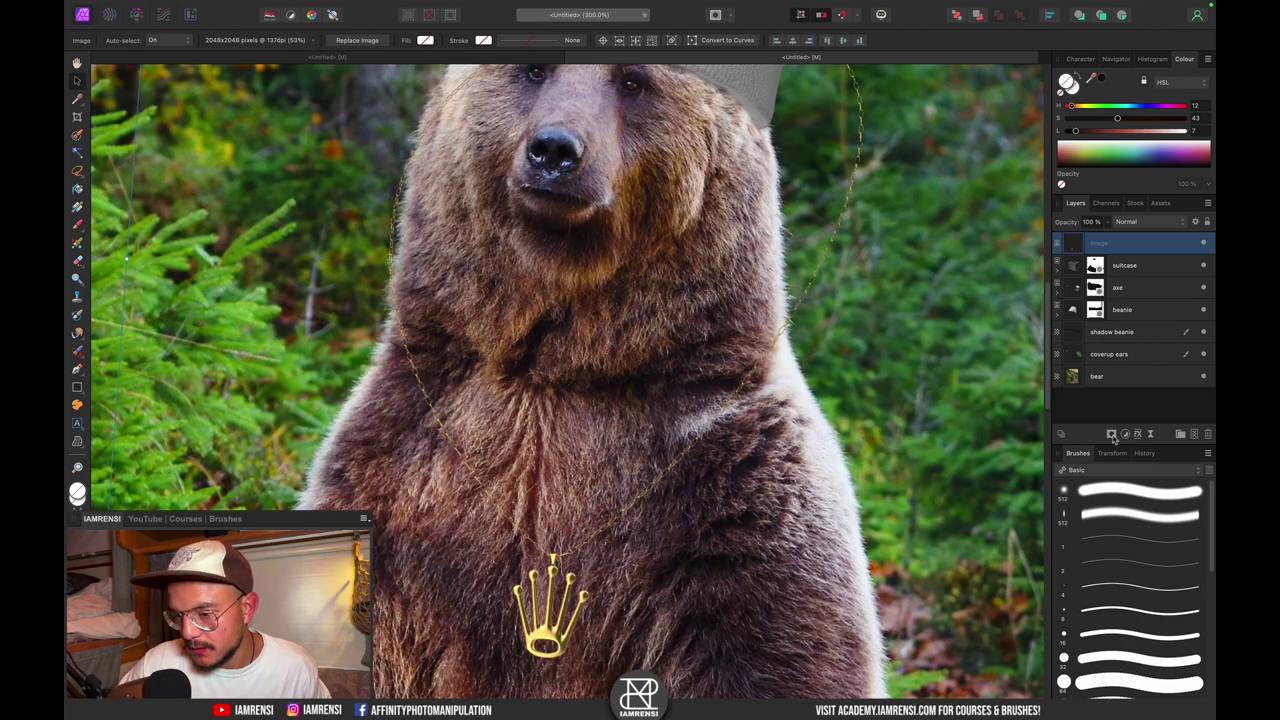
# - Add a mask to the necklace image and paint out the upper chain around the bear's head with a soft brush
pyautogui.click(586, 550)
pyautogui.scroll(2, 590, 550)
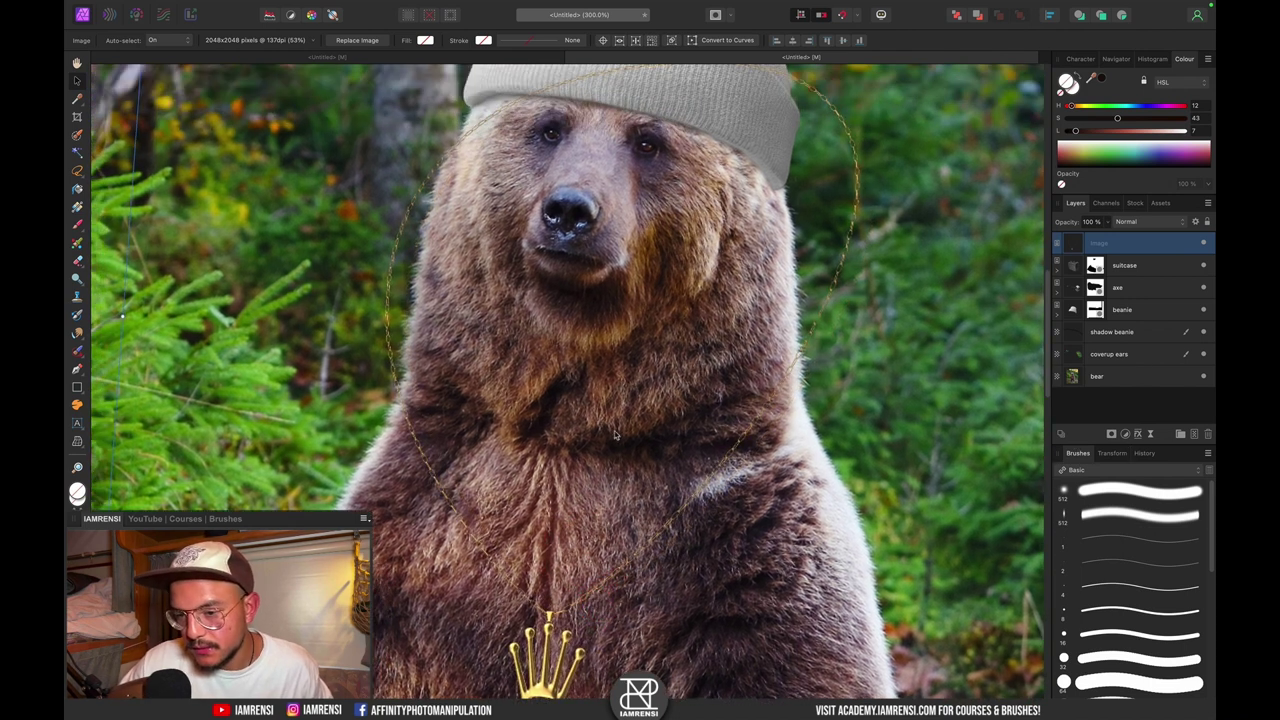
pyautogui.click(1111, 434)
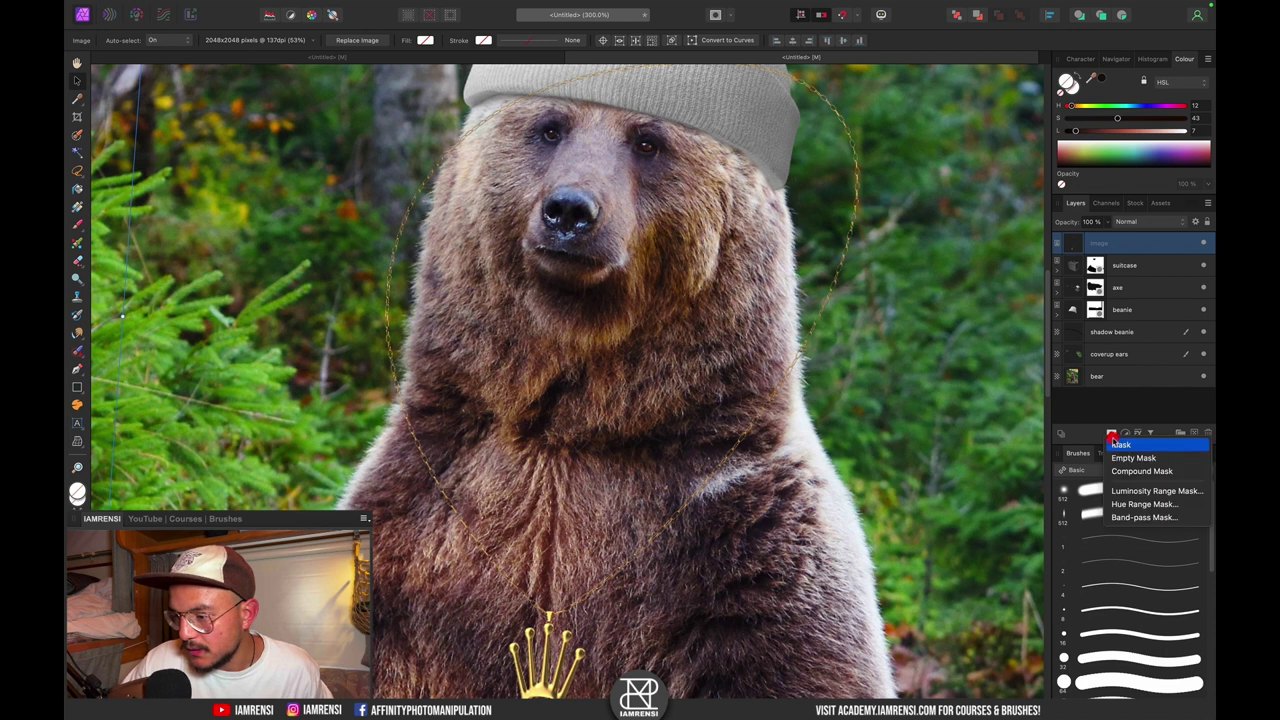
pyautogui.click(1114, 444)
pyautogui.click(1103, 490)
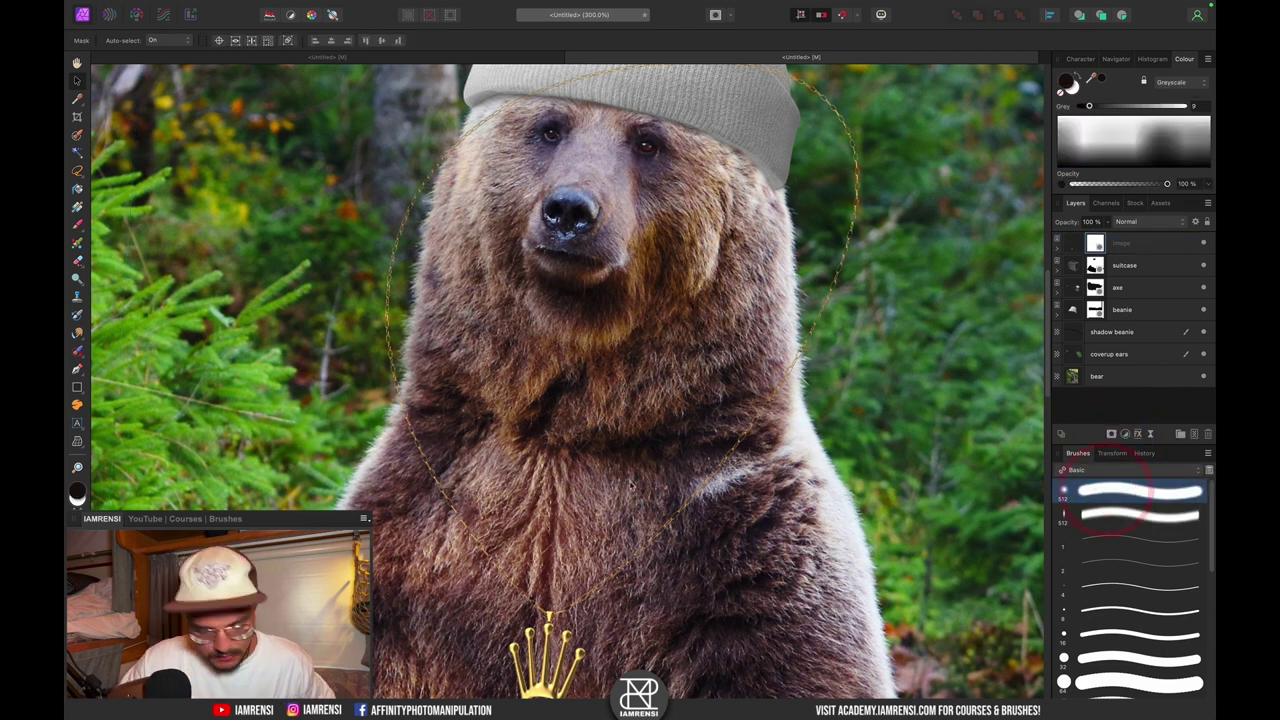
pyautogui.press('b')
pyautogui.scroll(2, 614, 461)
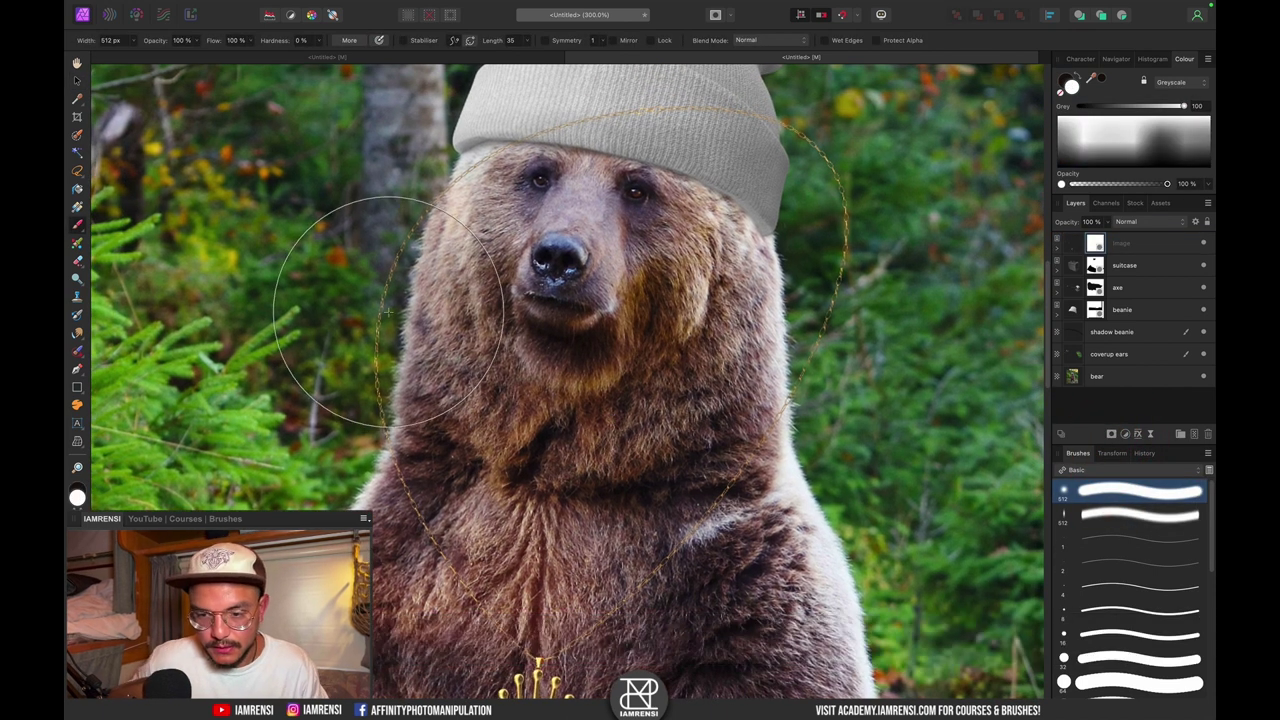
pyautogui.press('super+0')
# - Shift the masked necklace slightly on the bear's chest, fit the whole picture in view and deselect the layer
pyautogui.press('v')
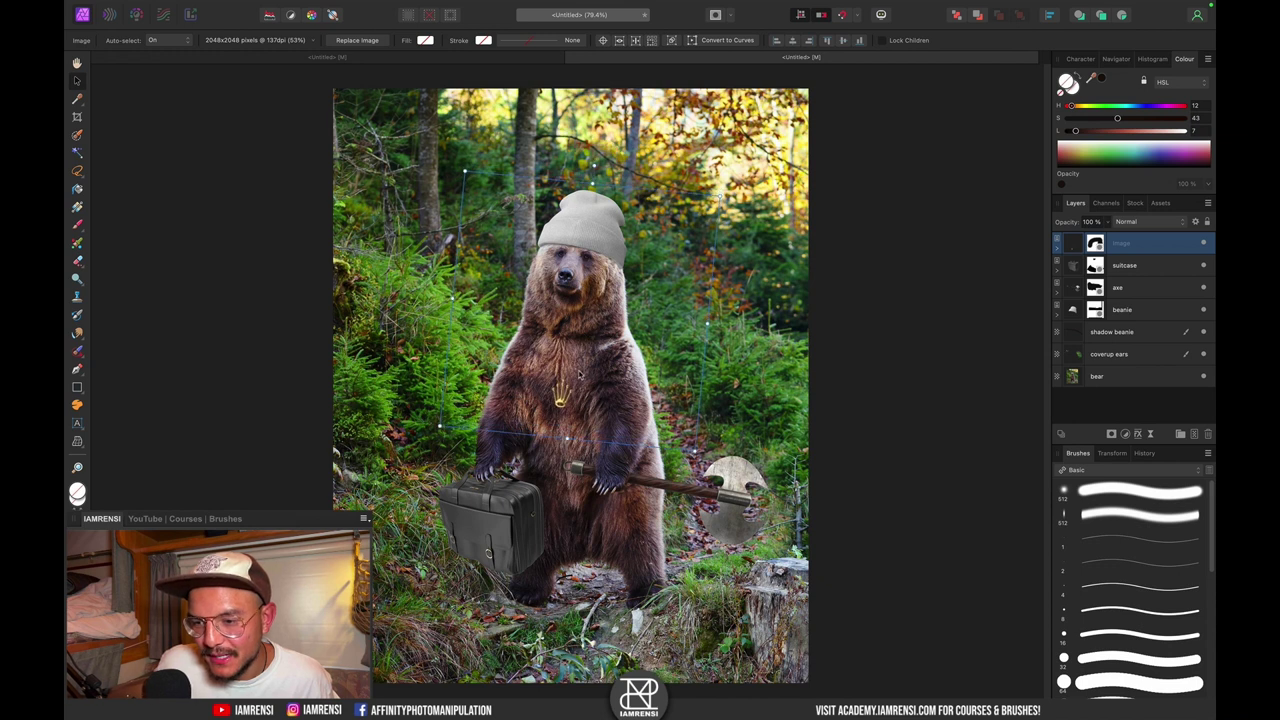
pyautogui.click(580, 370)
pyautogui.press('super')
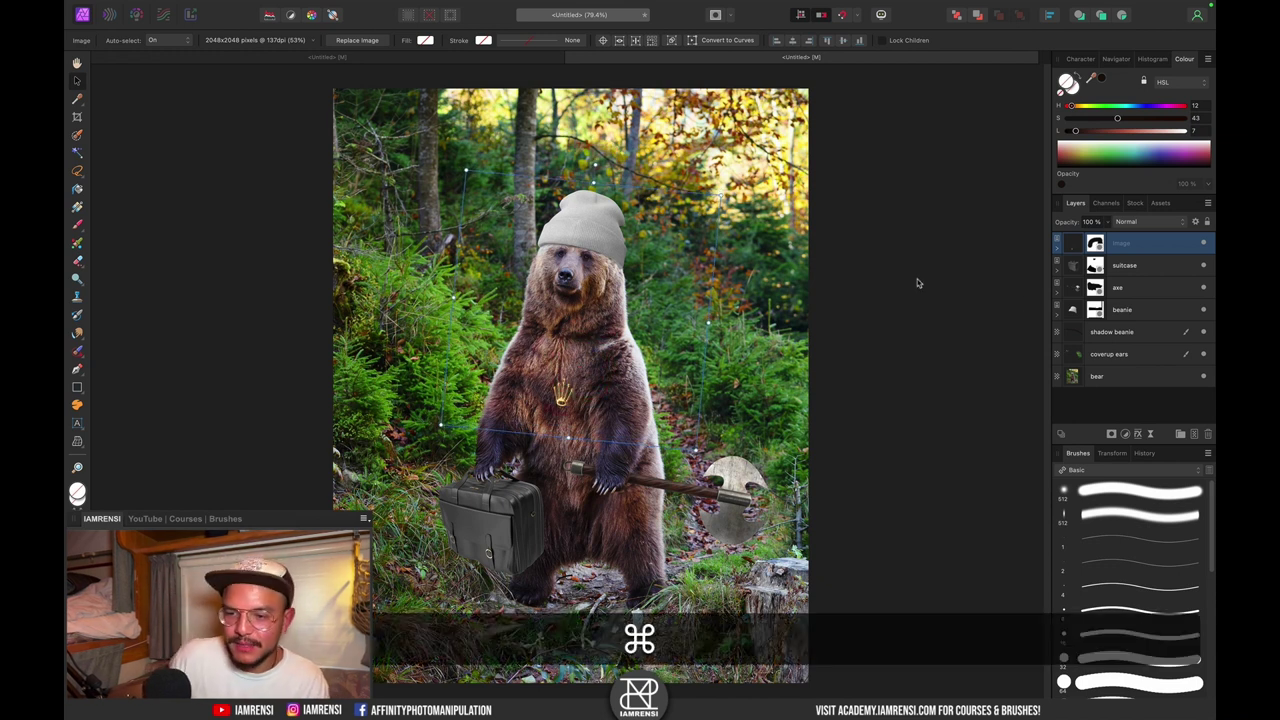
pyautogui.press('super+0')
pyautogui.press('super')
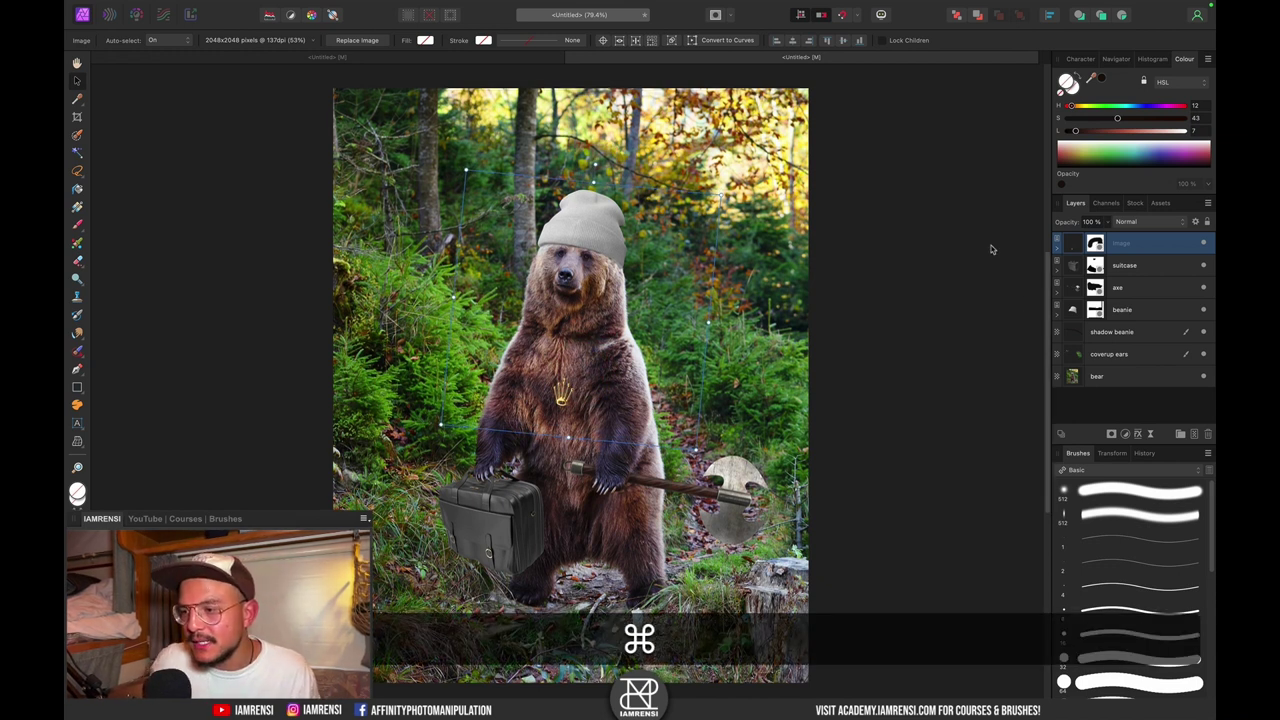
pyautogui.click(1099, 403)
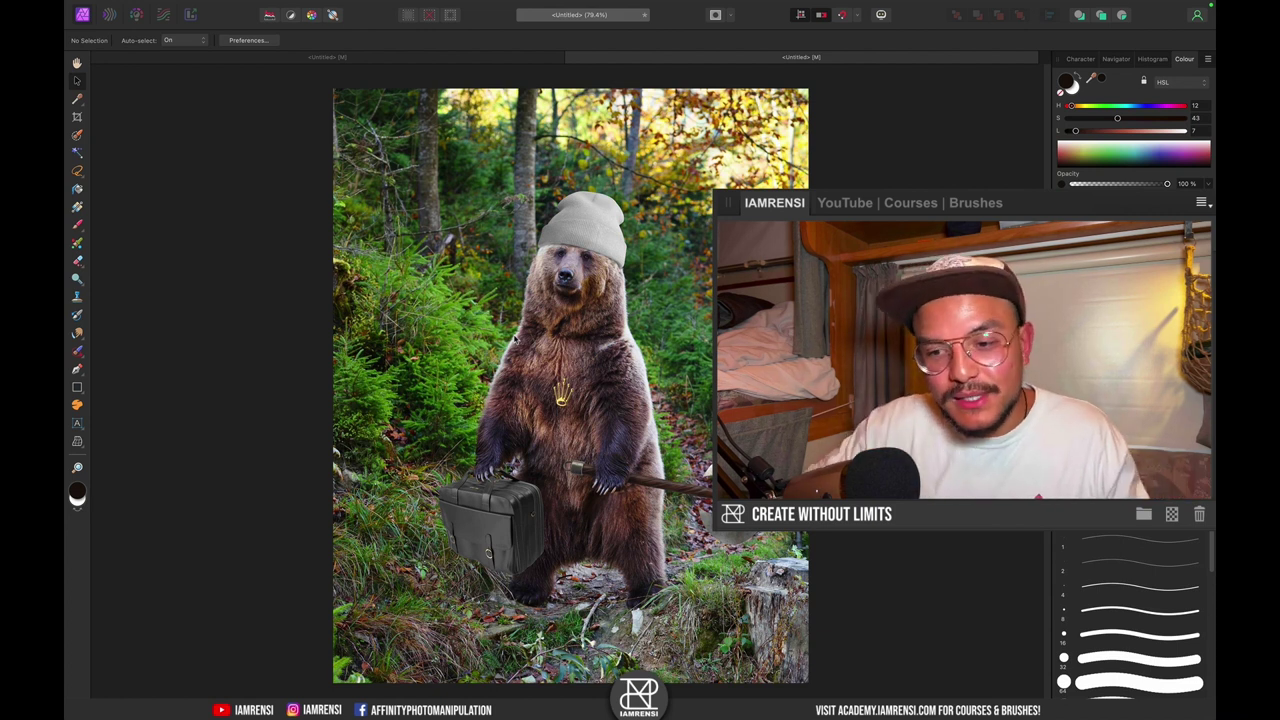
# - Switch to Envato Elements in the browser, search the 3D items for "xmas" and browse the Christmas objects
pyautogui.hotkey('ctrl', 'Right')
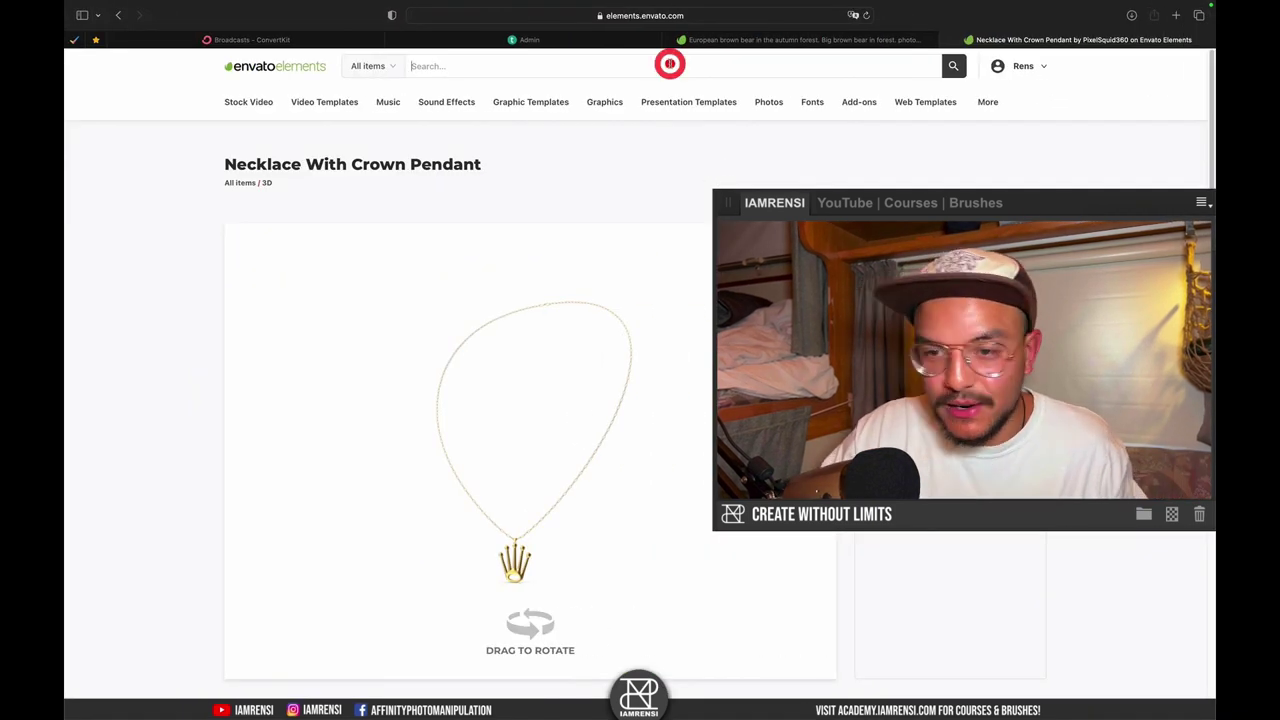
pyautogui.write('xmas')
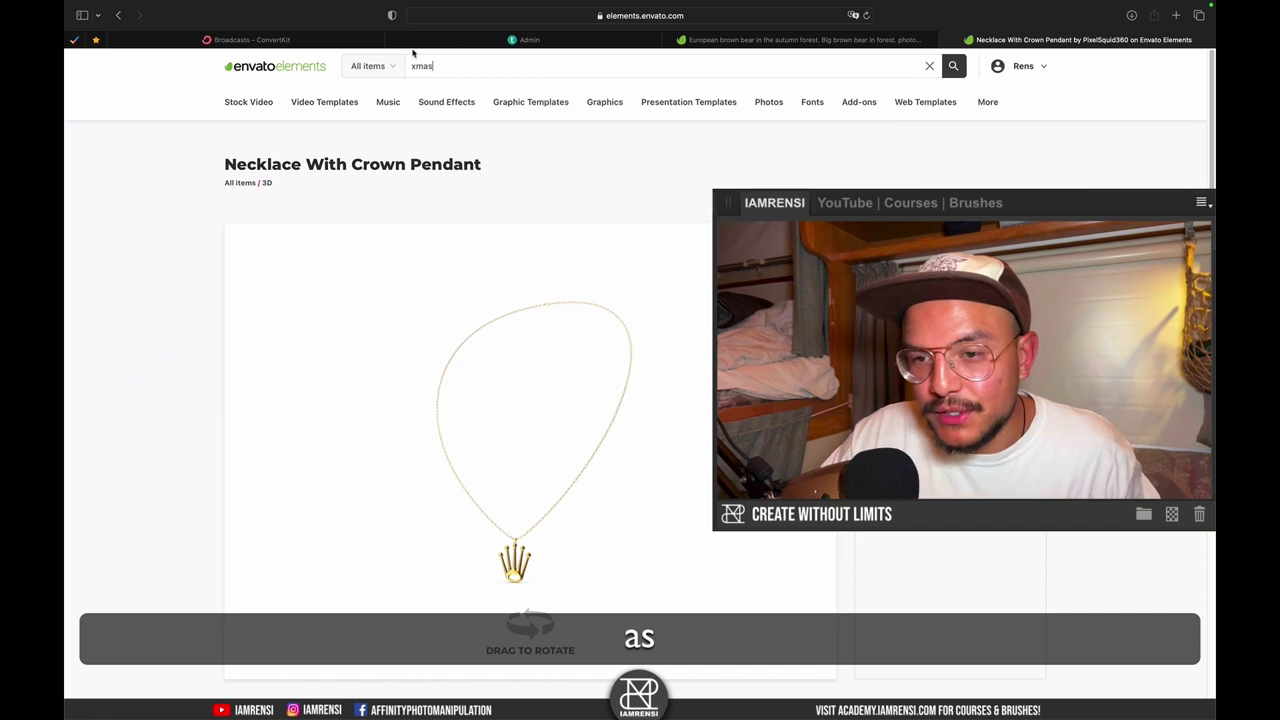
pyautogui.click(371, 65)
pyautogui.click(373, 406)
pyautogui.press('Return')
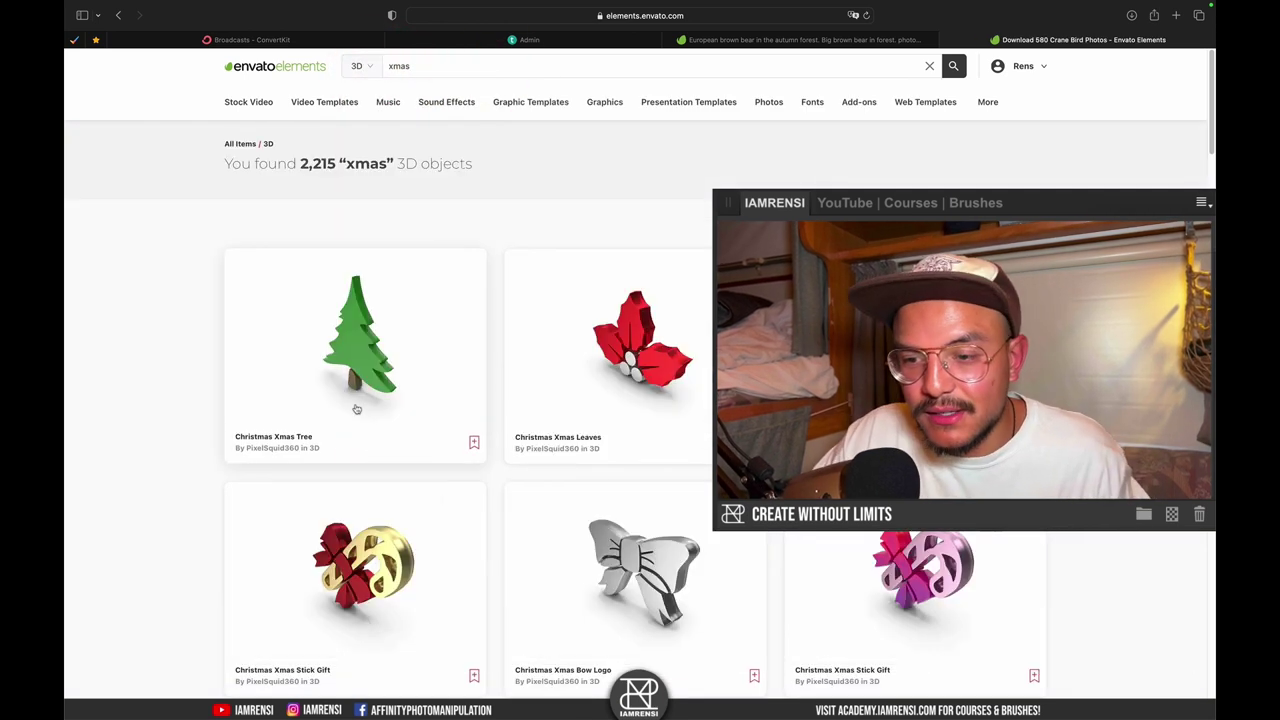
pyautogui.scroll(-15, 356, 409)
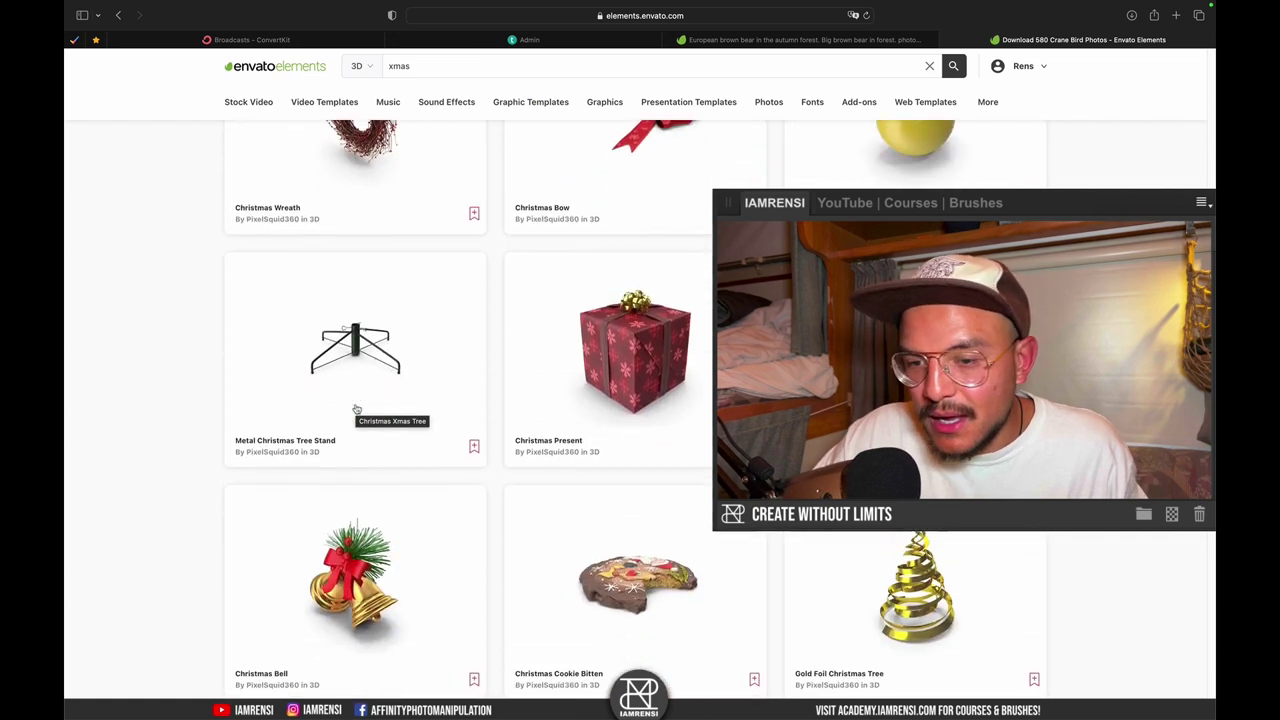
pyautogui.scroll(-3, 356, 409)
pyautogui.scroll(-10, 357, 434)
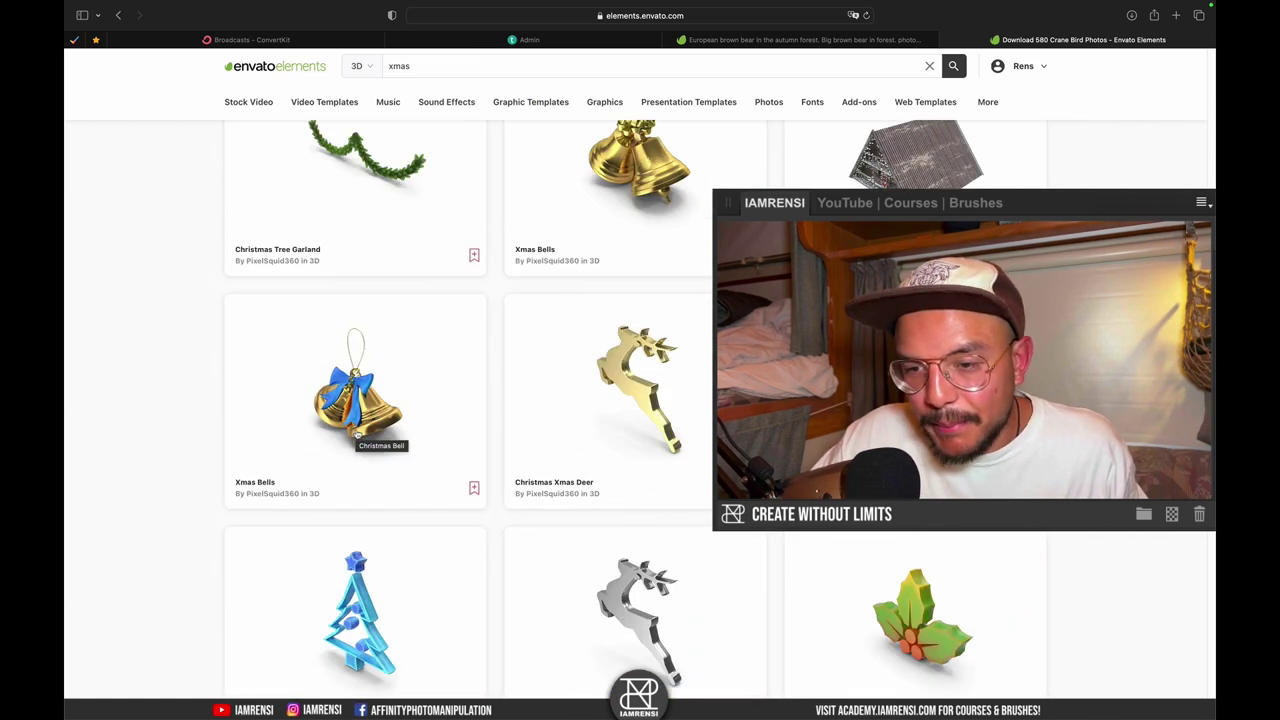
pyautogui.scroll(-12, 372, 244)
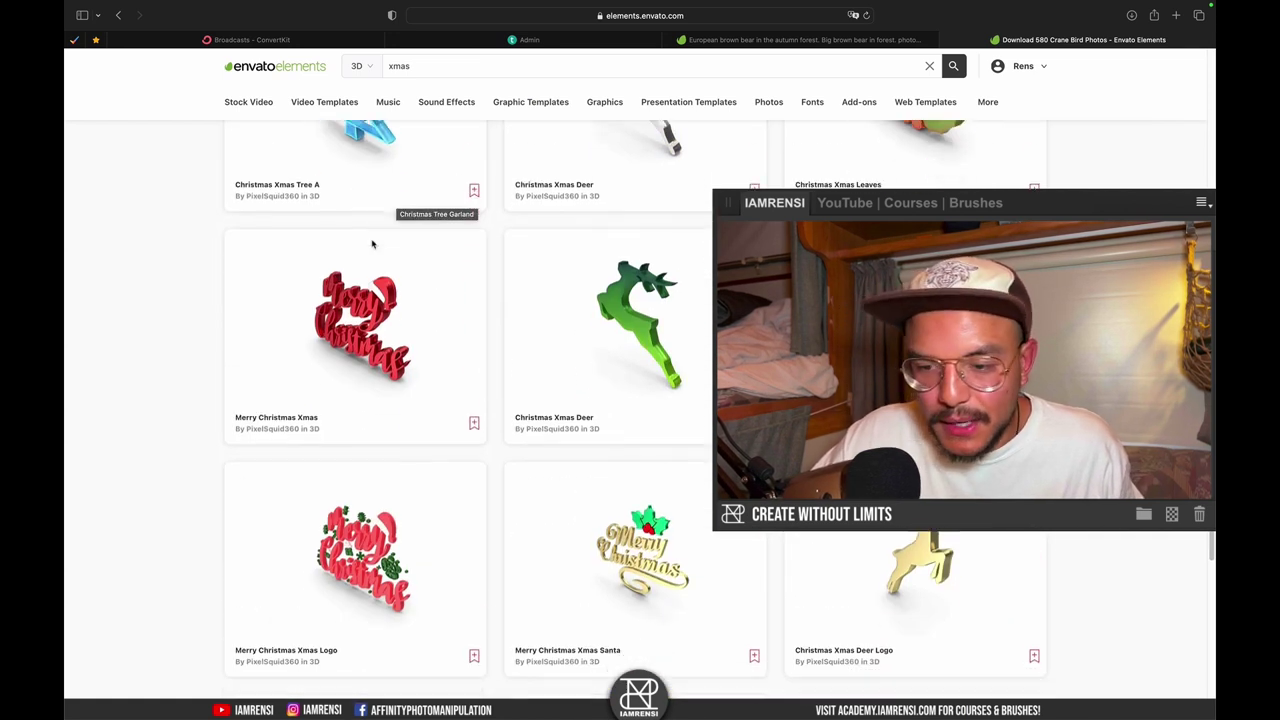
pyautogui.scroll(-10, 372, 244)
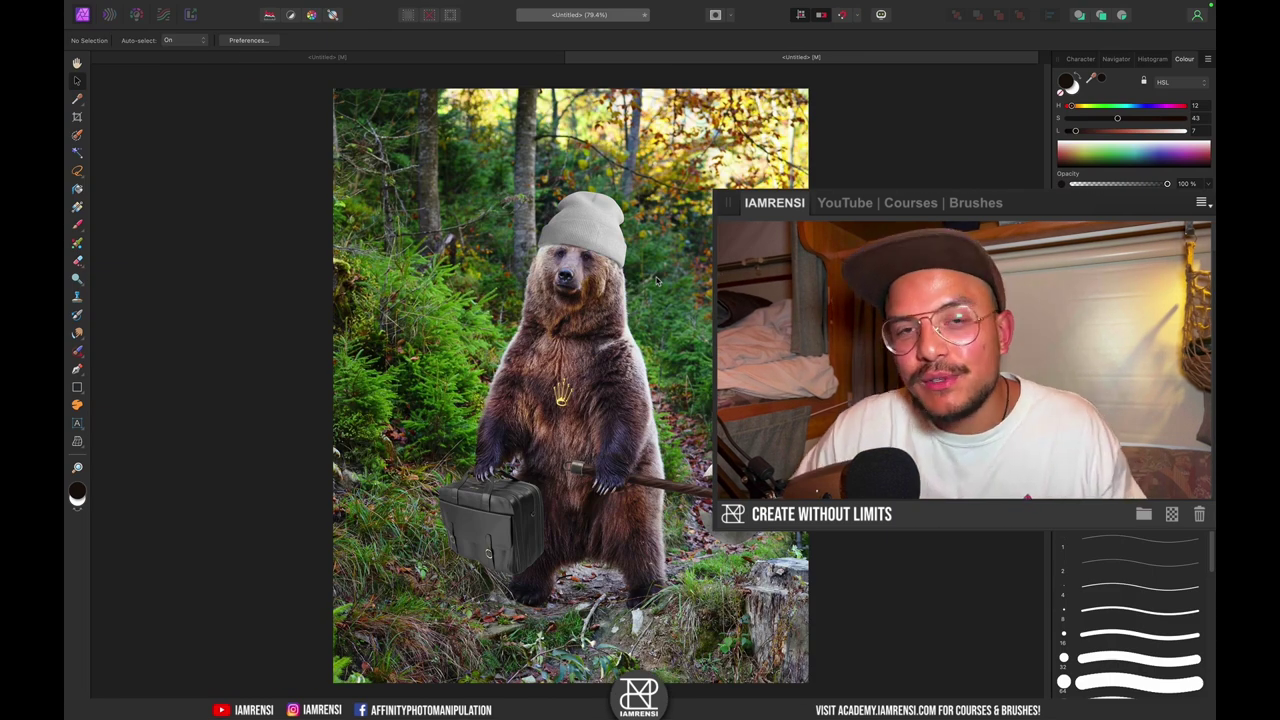